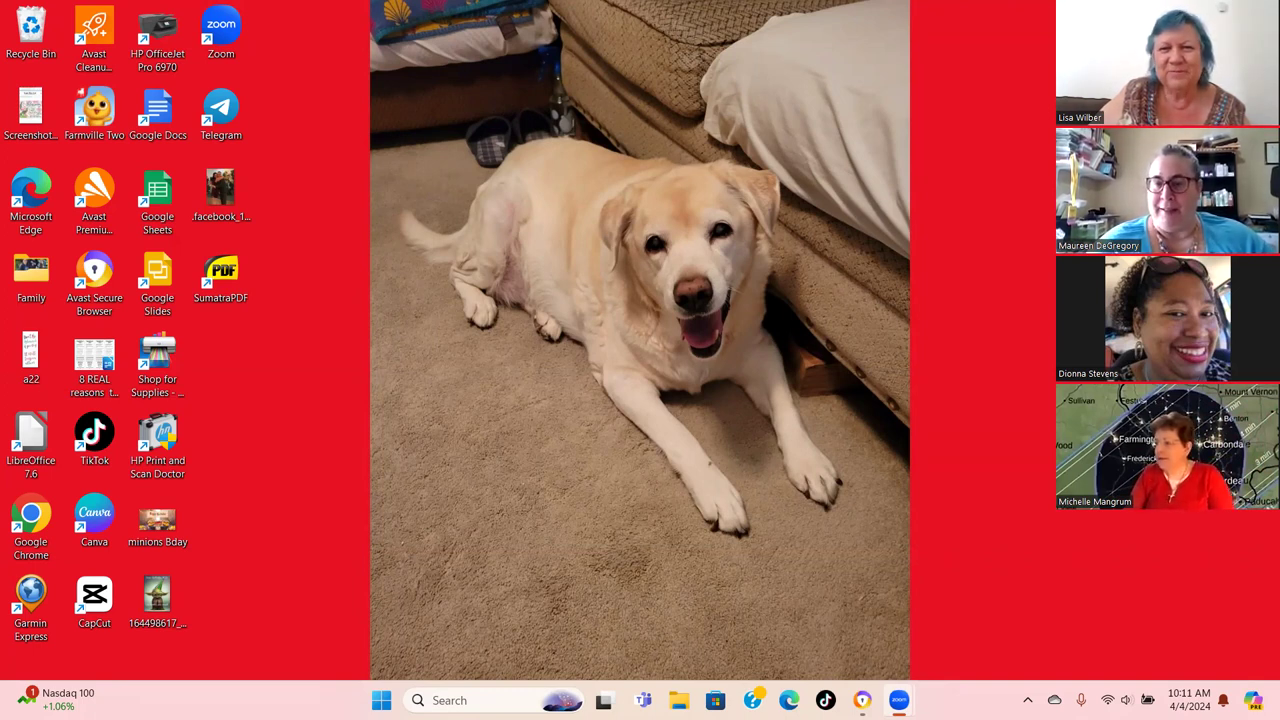
- Bring the browser with the Facebook card-sending post to the front of the shared screen
mouse_move(898, 700)
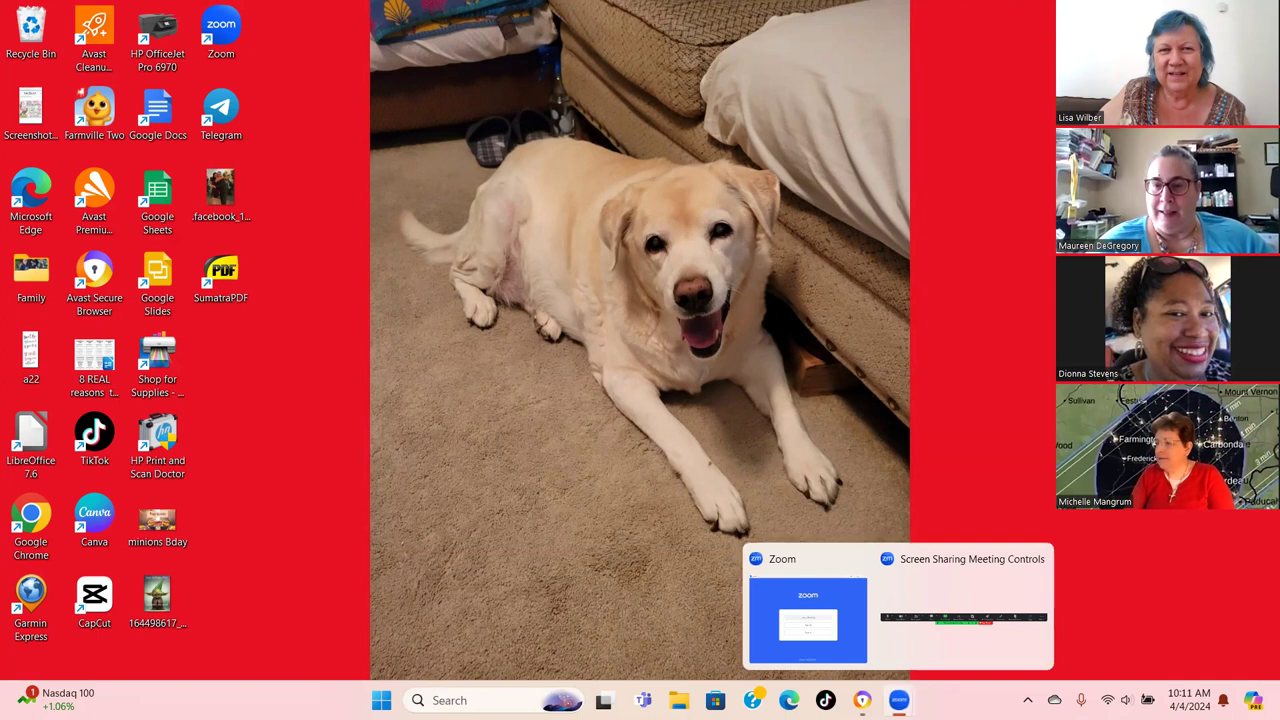
click(952, 628)
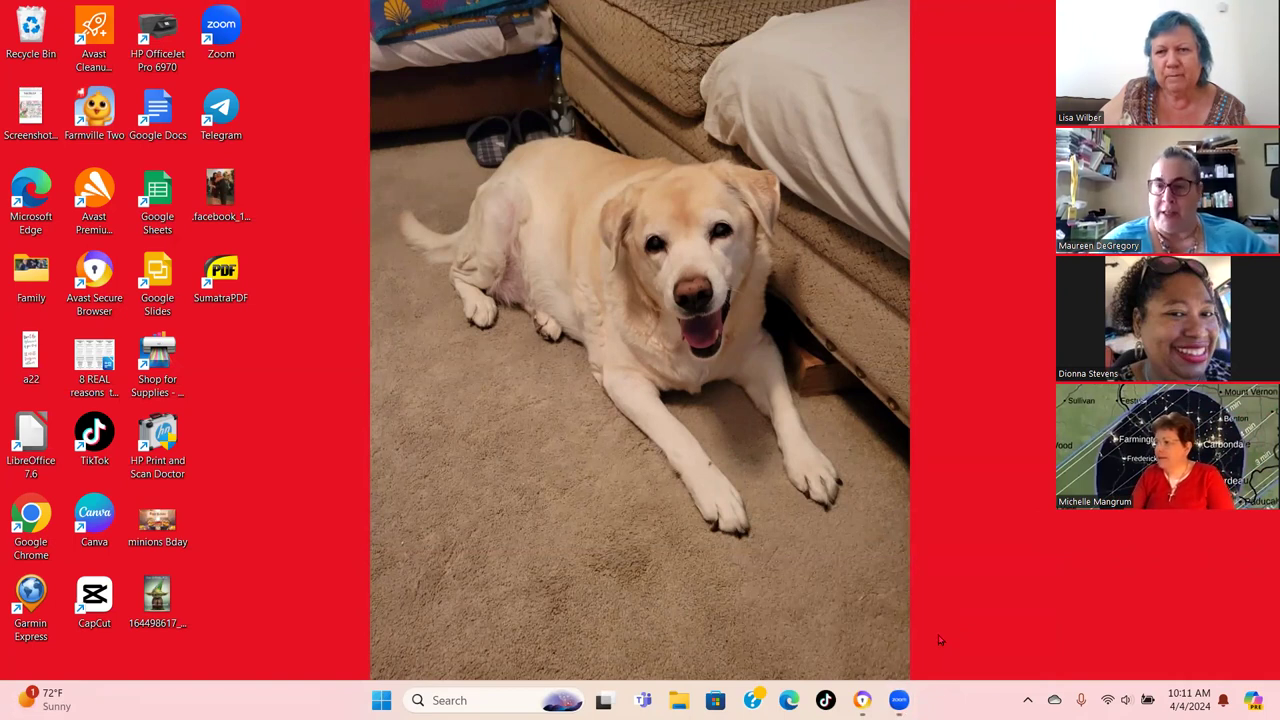
mouse_move(898, 700)
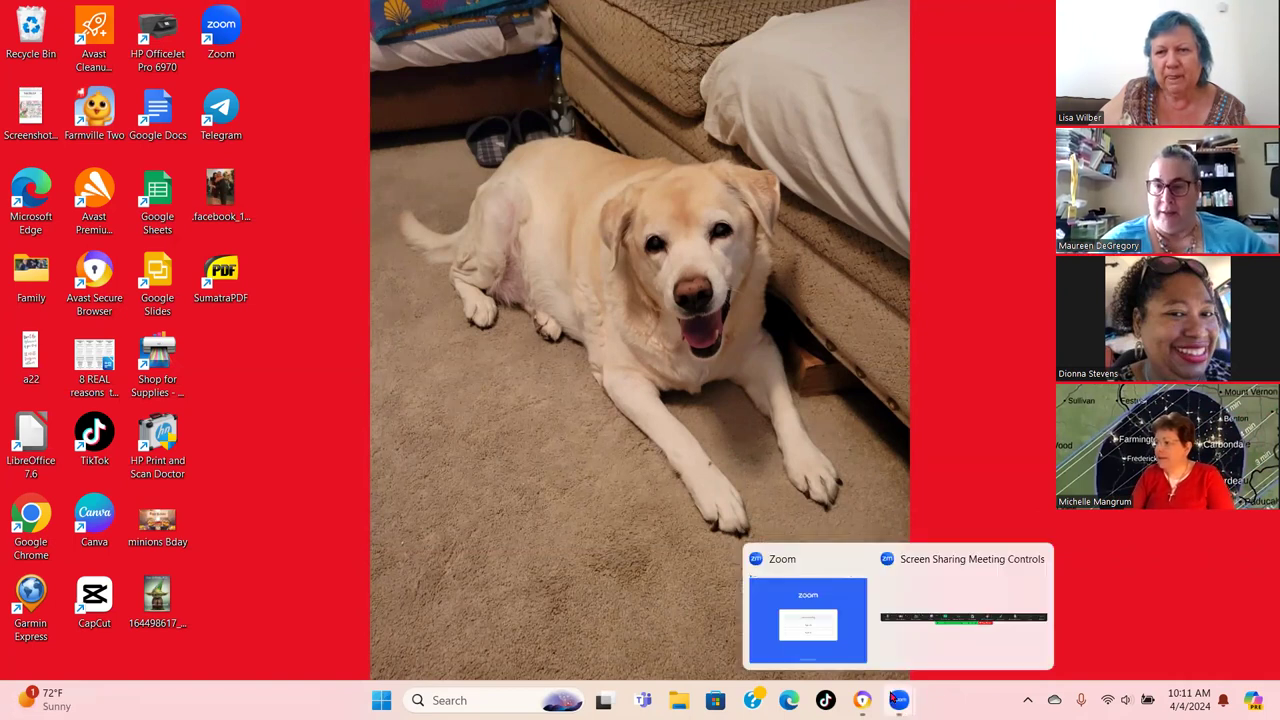
click(938, 626)
mouse_move(898, 700)
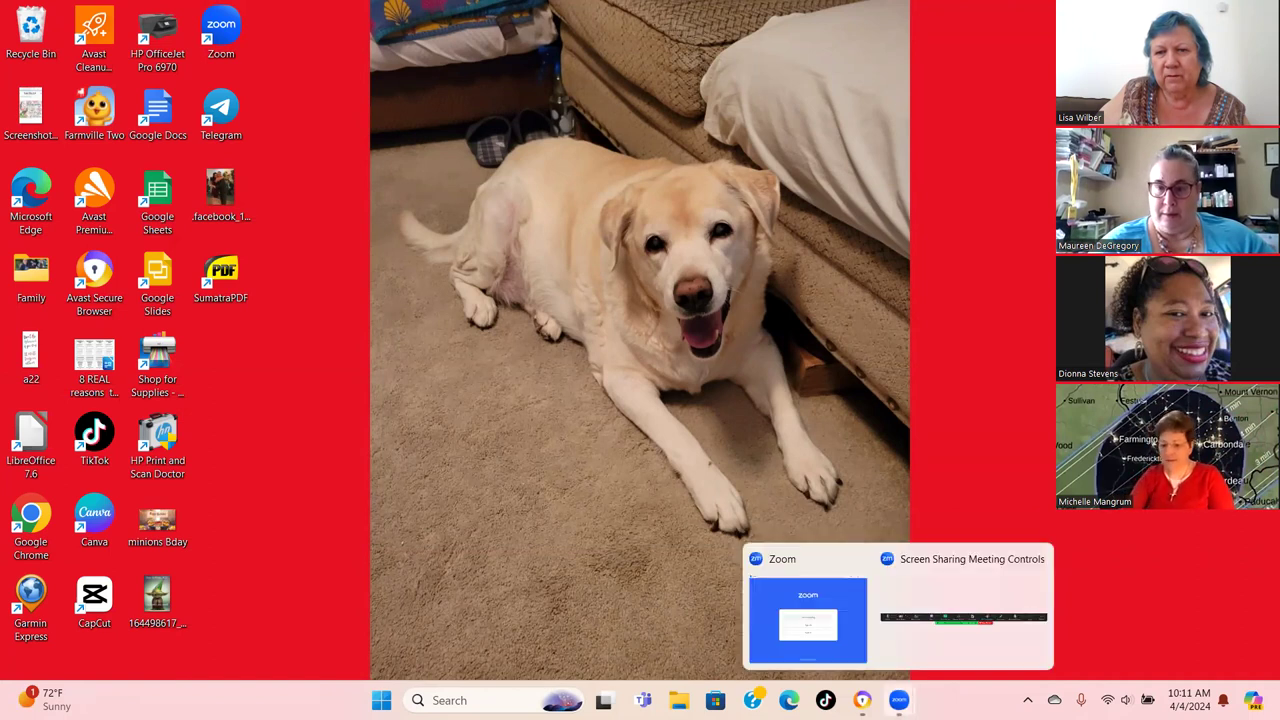
click(862, 700)
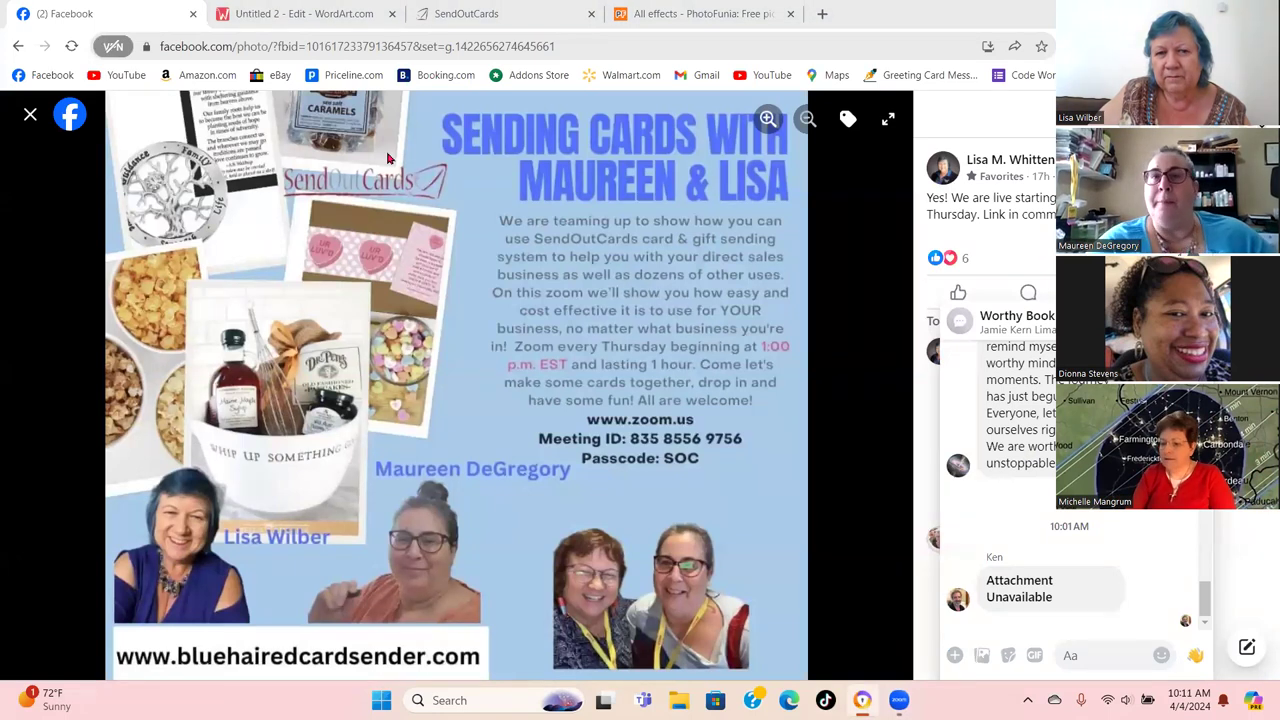
- Switch to the PhotoFunia All effects page in the browser
click(688, 14)
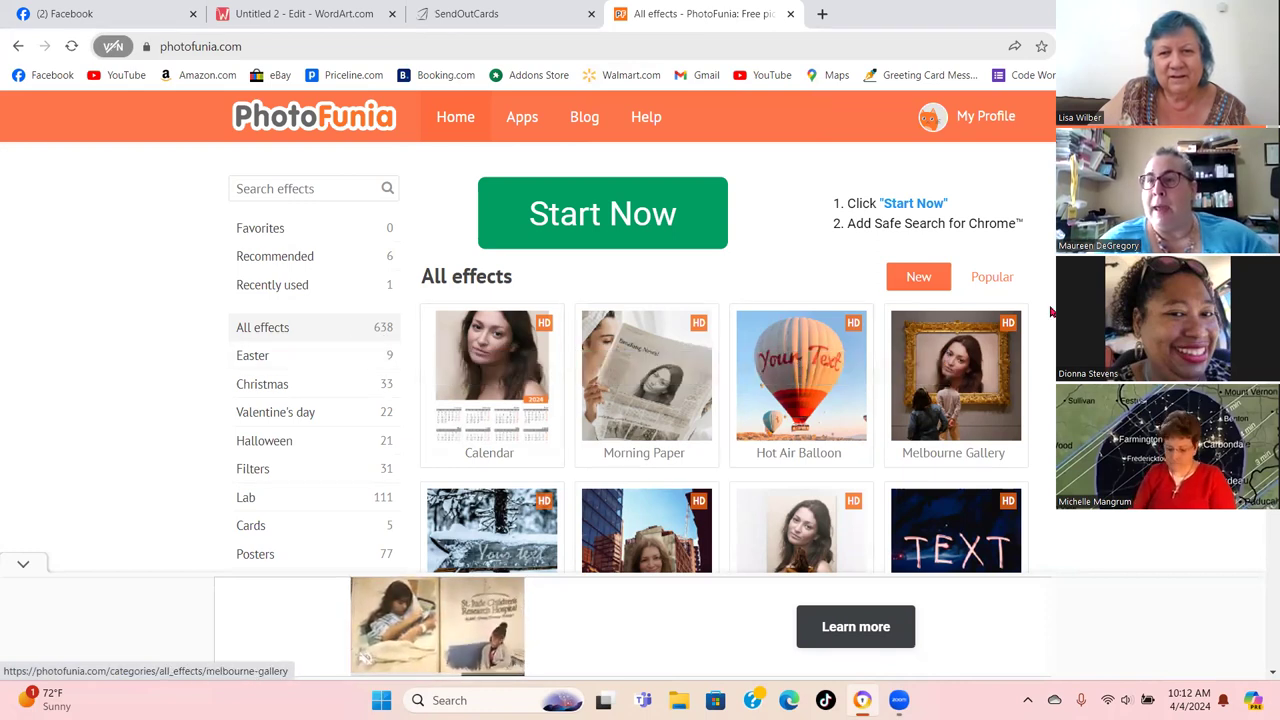
- Scroll the effects grid and open the Beach Sign effect
scroll(528, 332, down, 4)
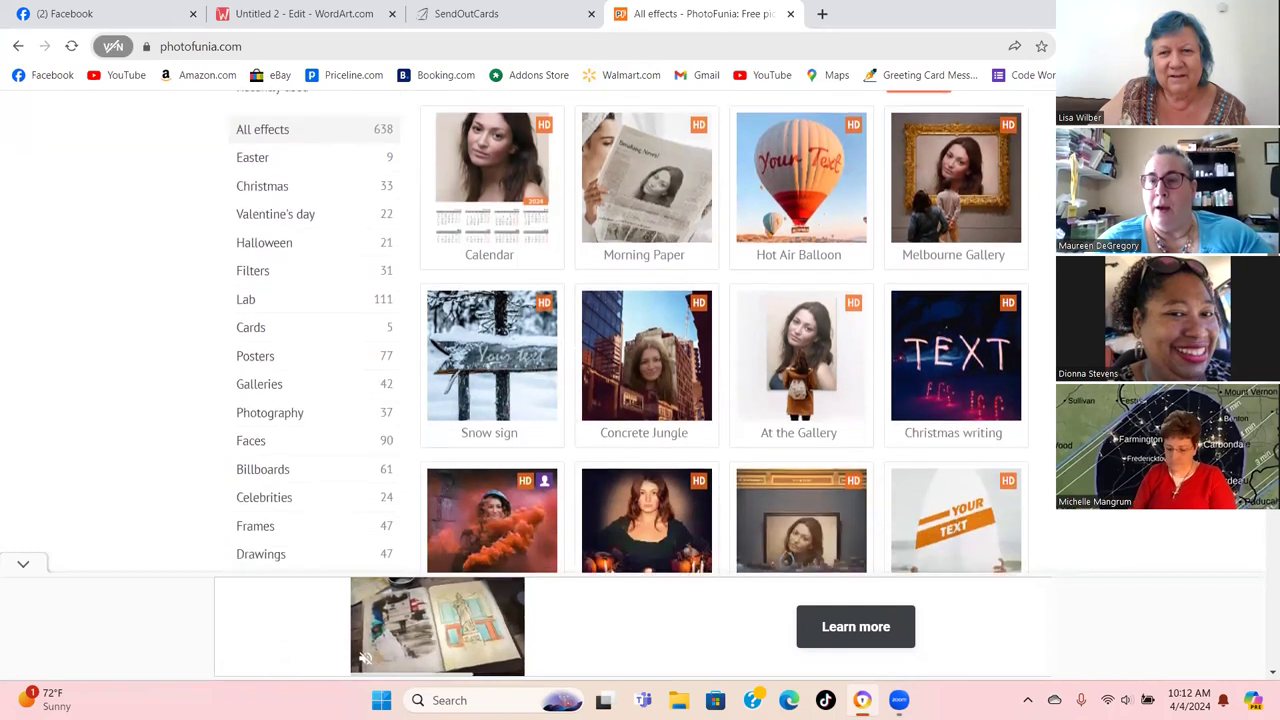
scroll(528, 332, down, 2)
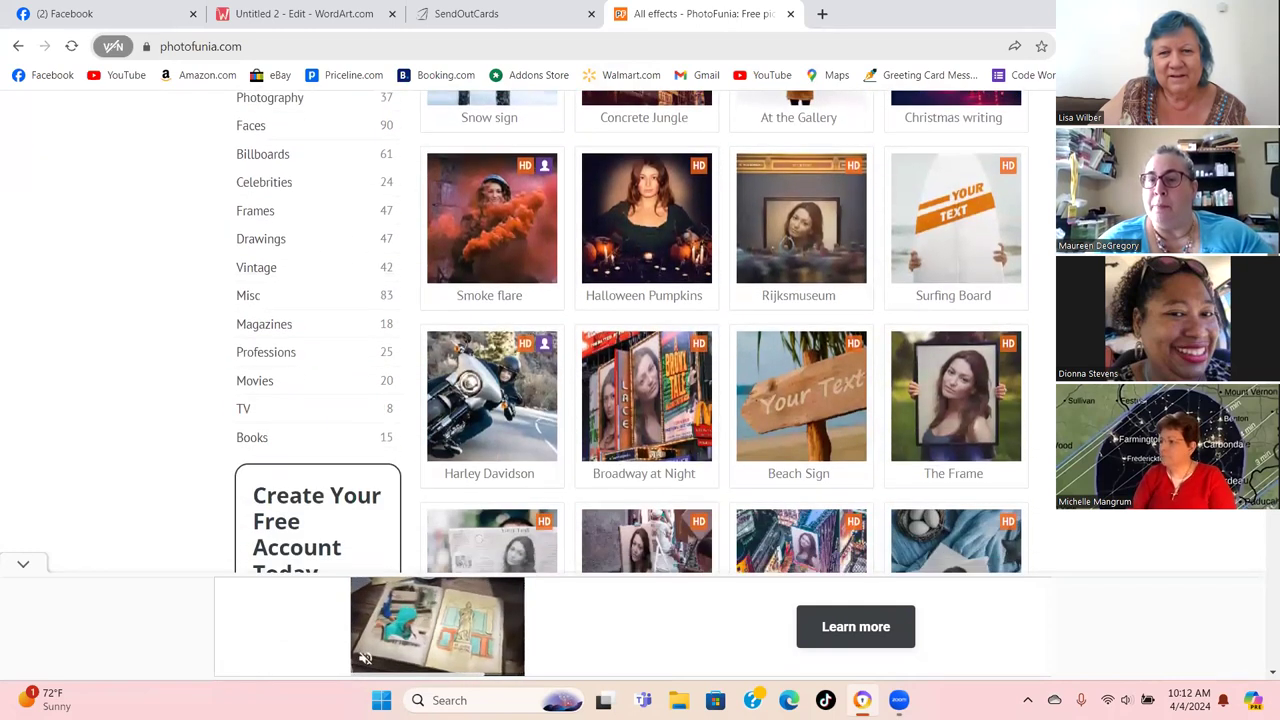
click(803, 397)
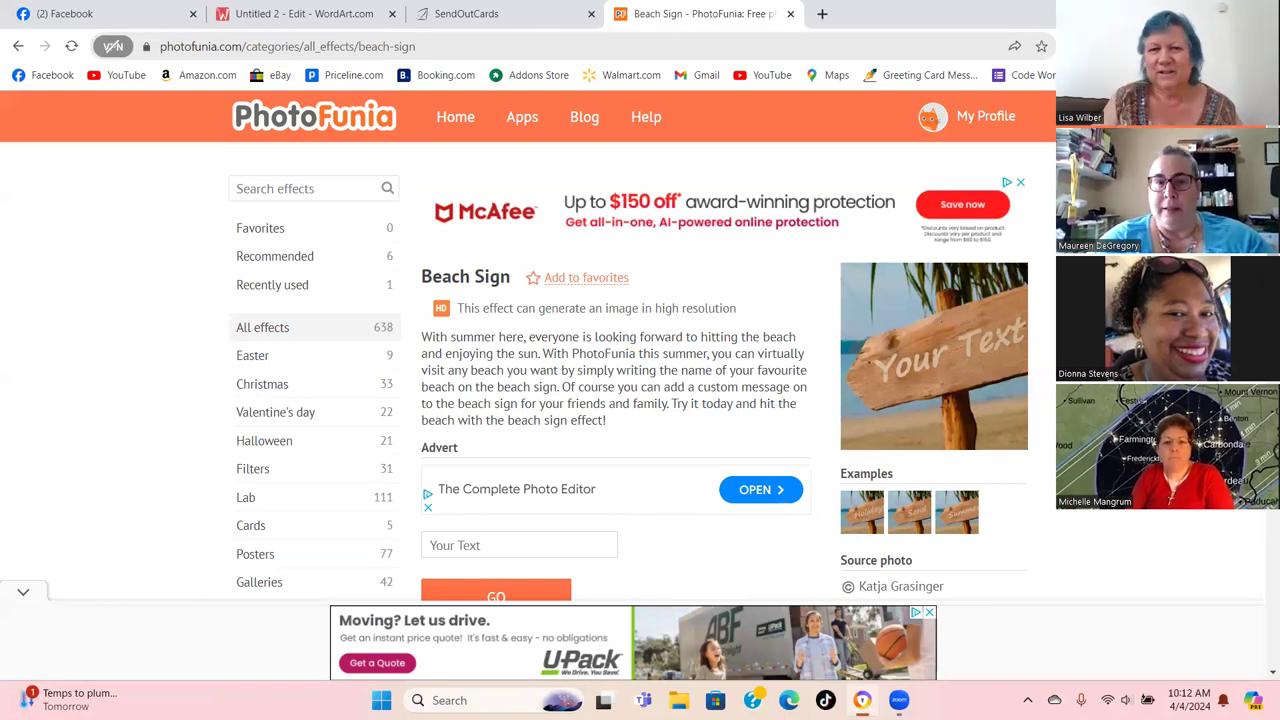
- Write the presenter's Avon store web address on the beach sign, fixing the comma typo, and generate it
scroll(640, 380, down, 1)
click(500, 461)
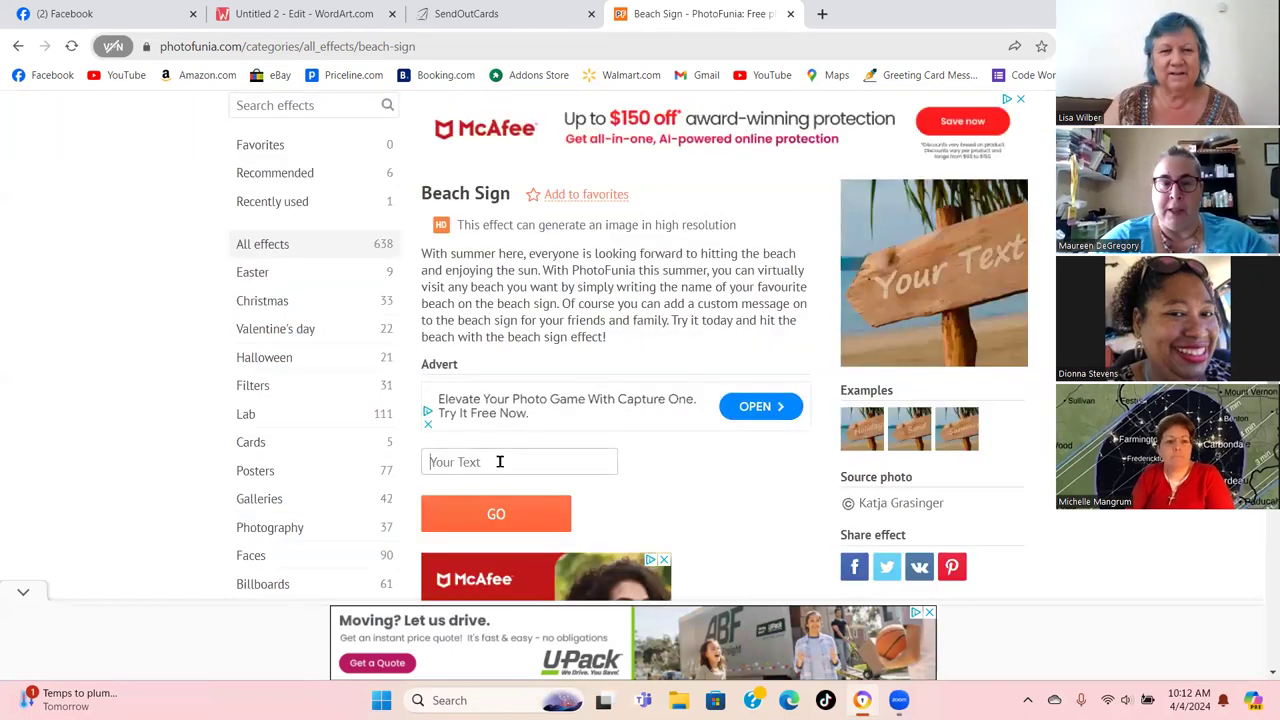
text(W)
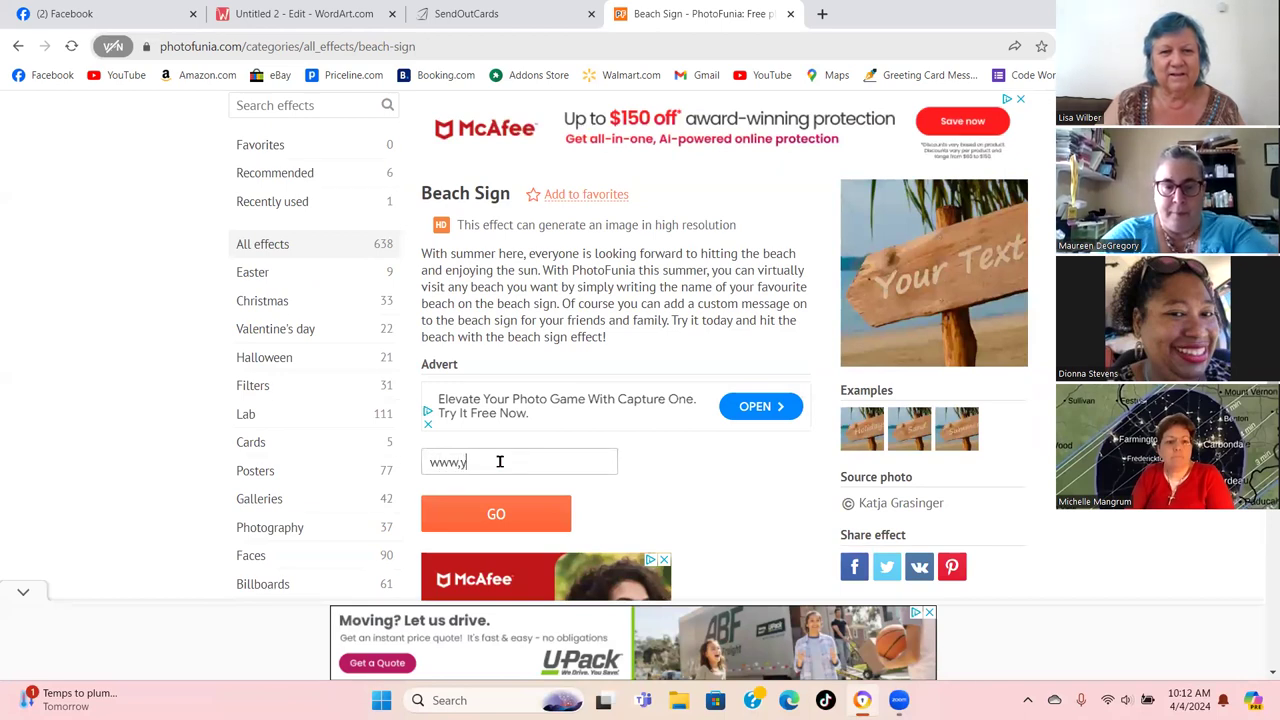
text(ww,youravn)
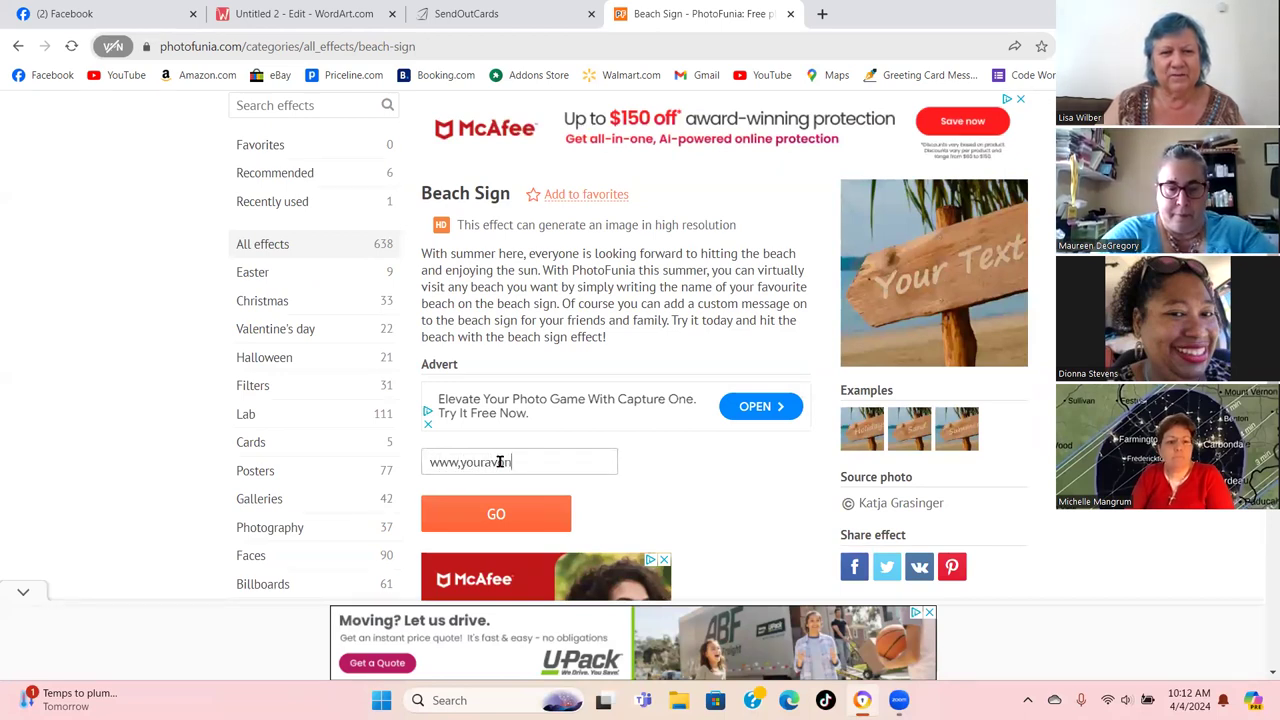
text(.com/)
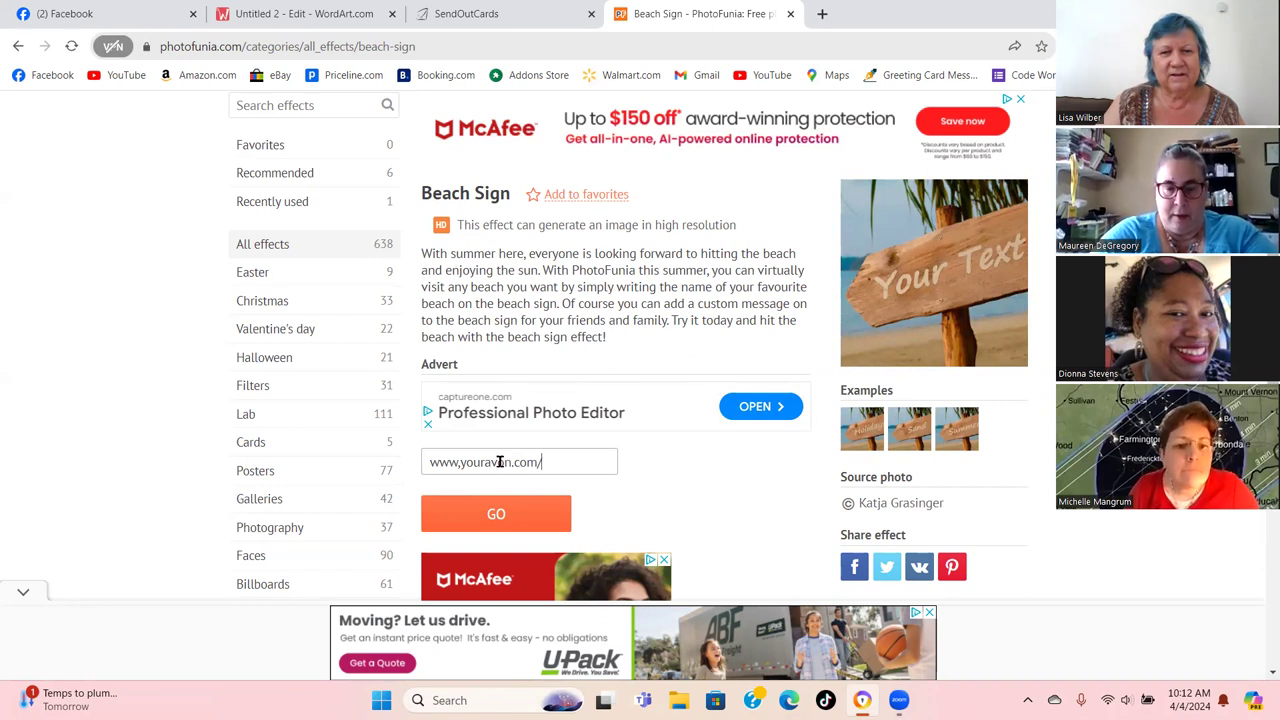
text(mdegre)
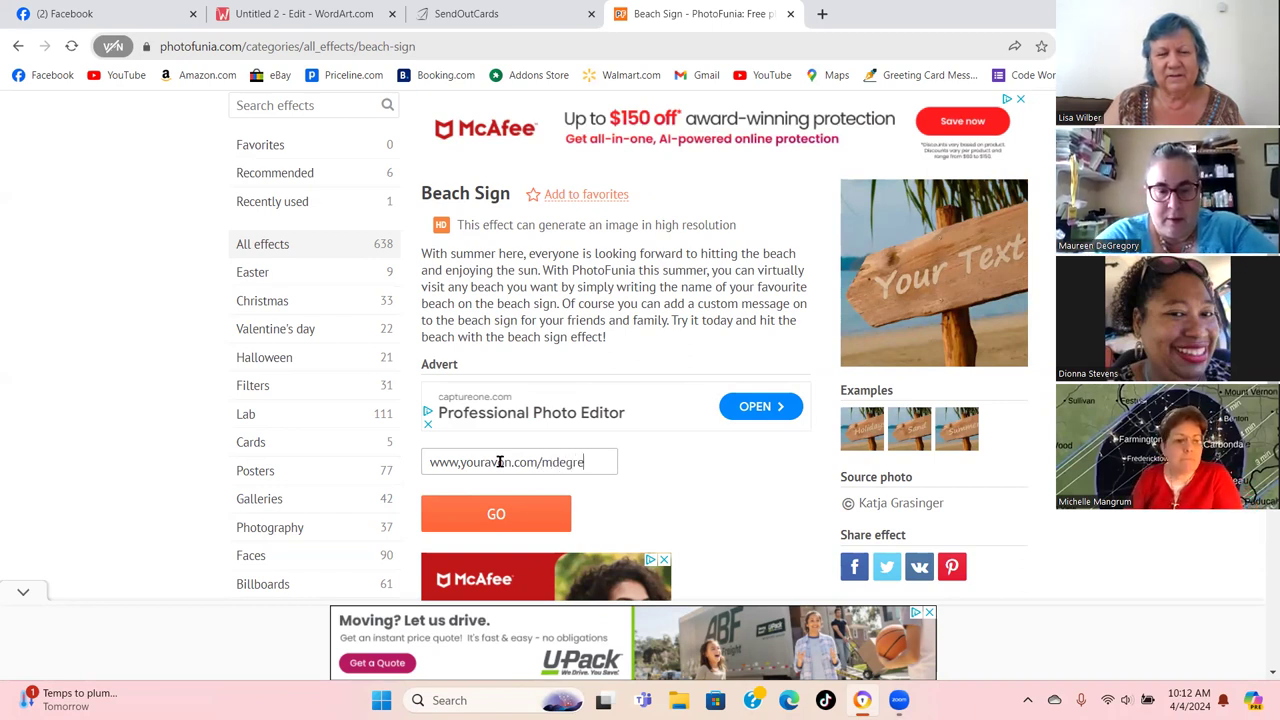
text(gory)
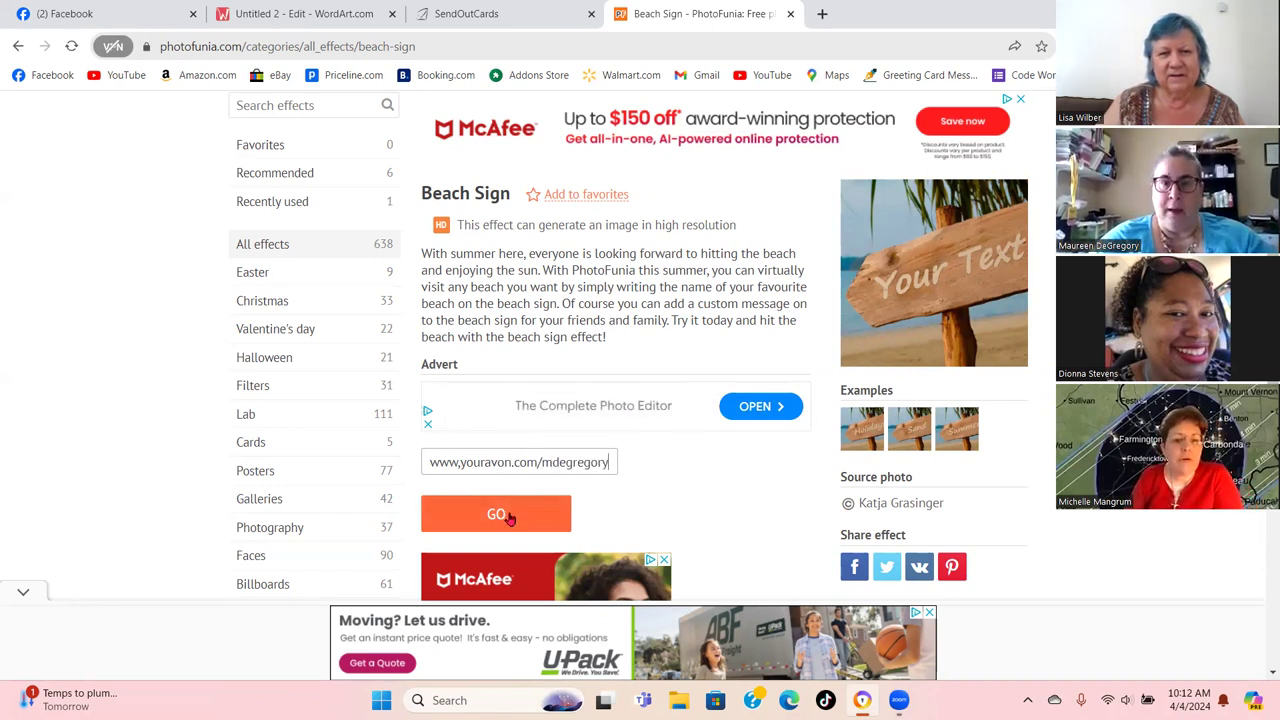
click(500, 517)
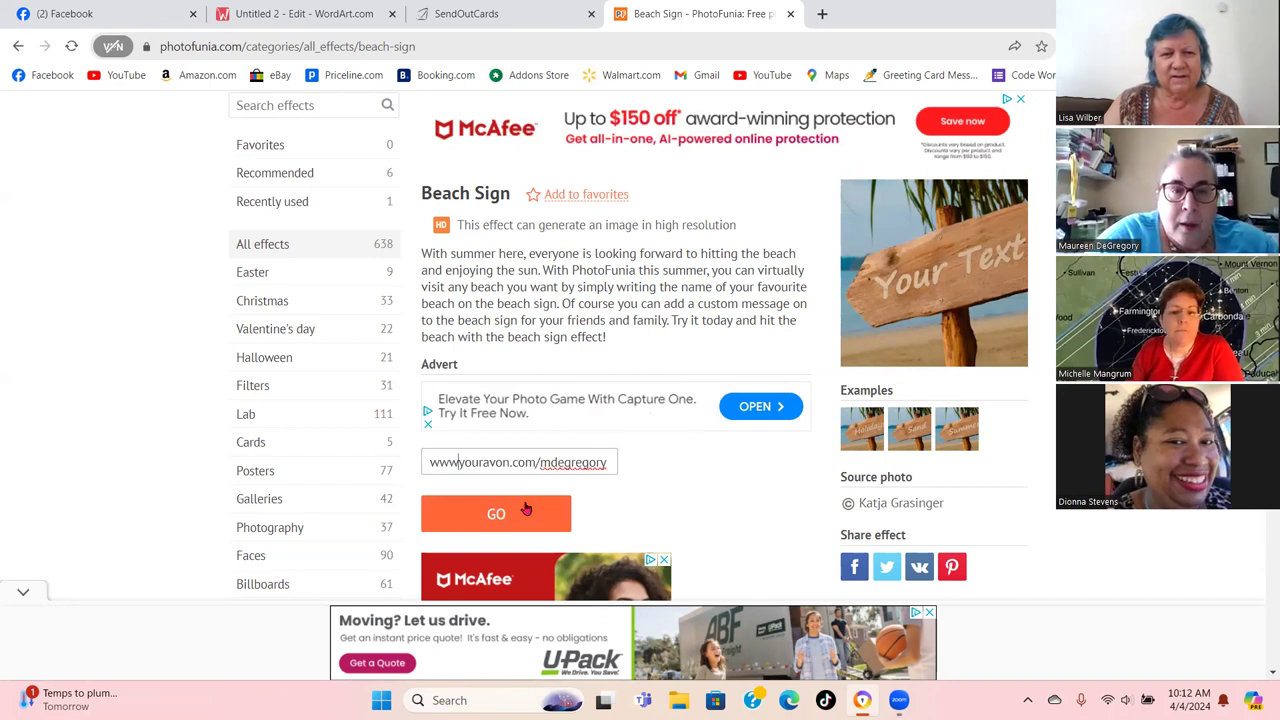
text(.)
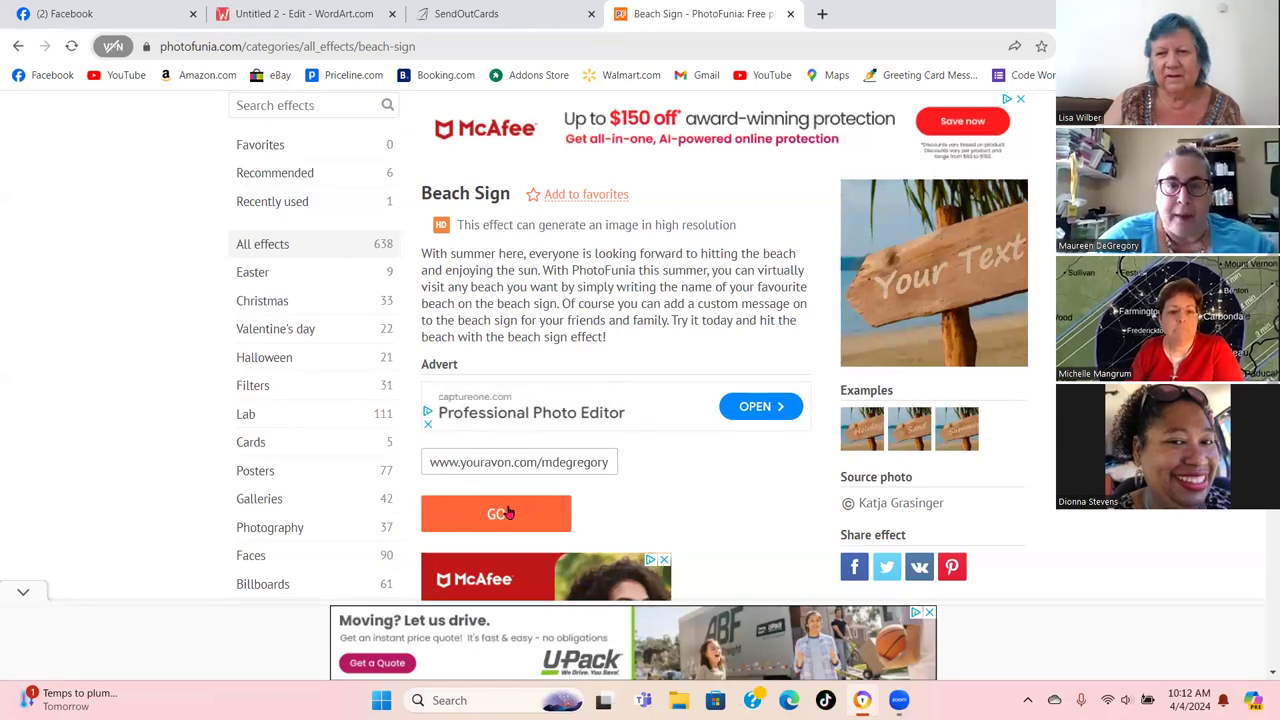
click(508, 512)
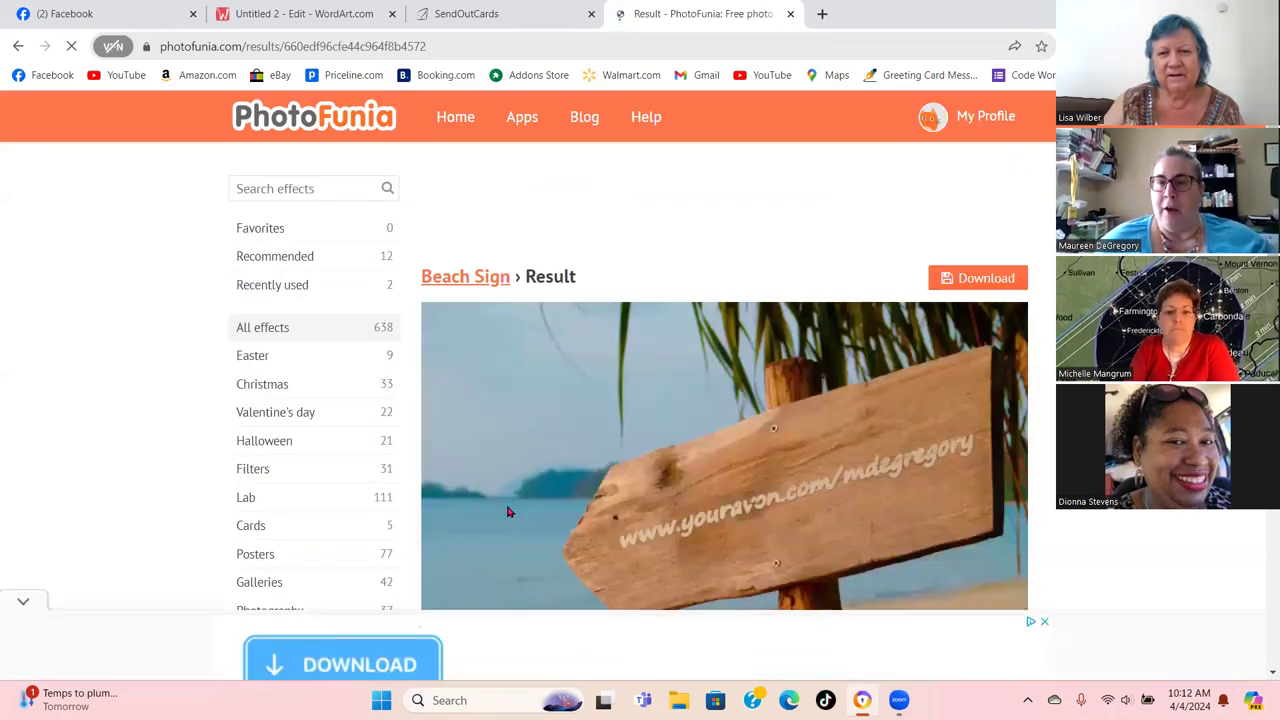
- Dismiss the page adverts and open PhotoFunia's Easter effects category
scroll(724, 400, down, 2)
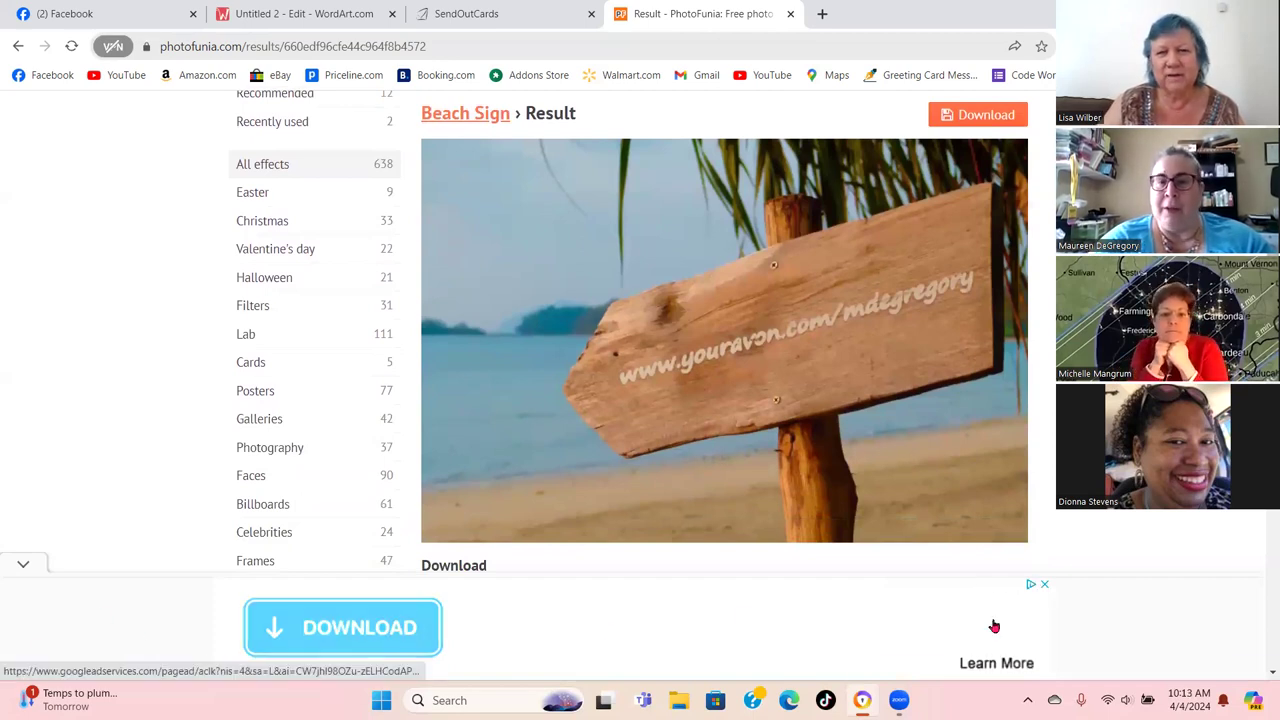
click(22, 568)
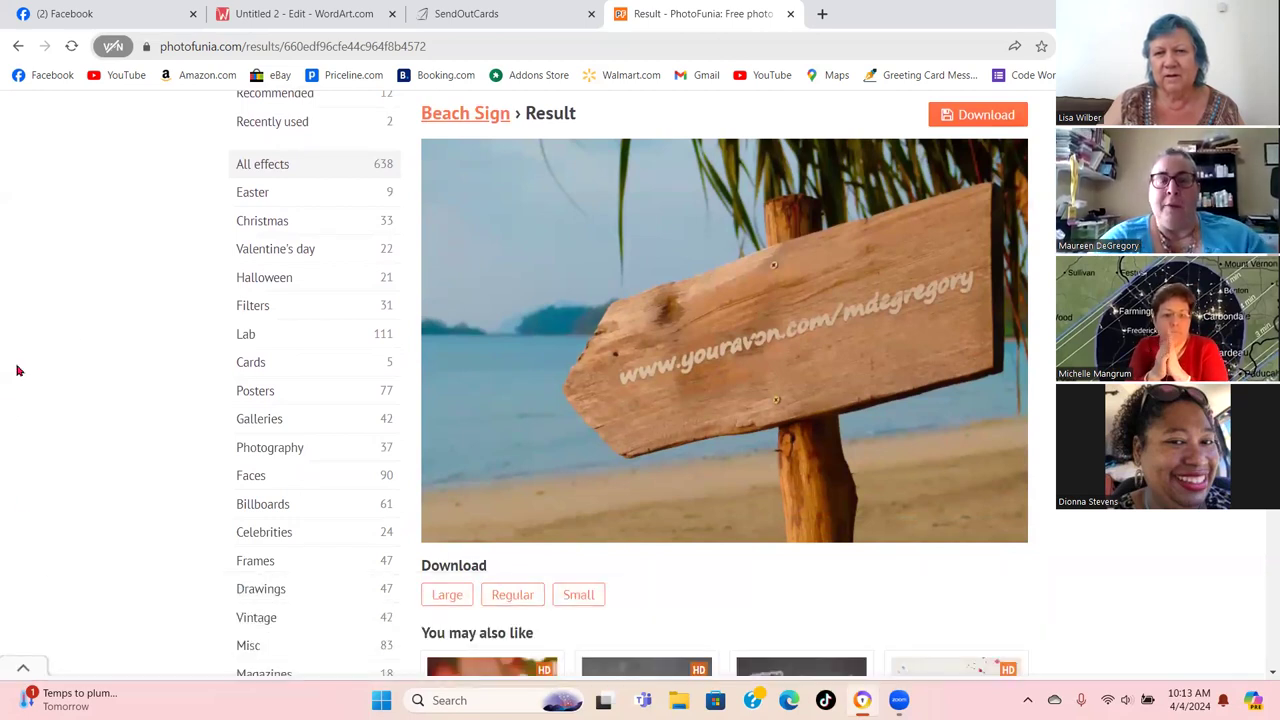
click(245, 194)
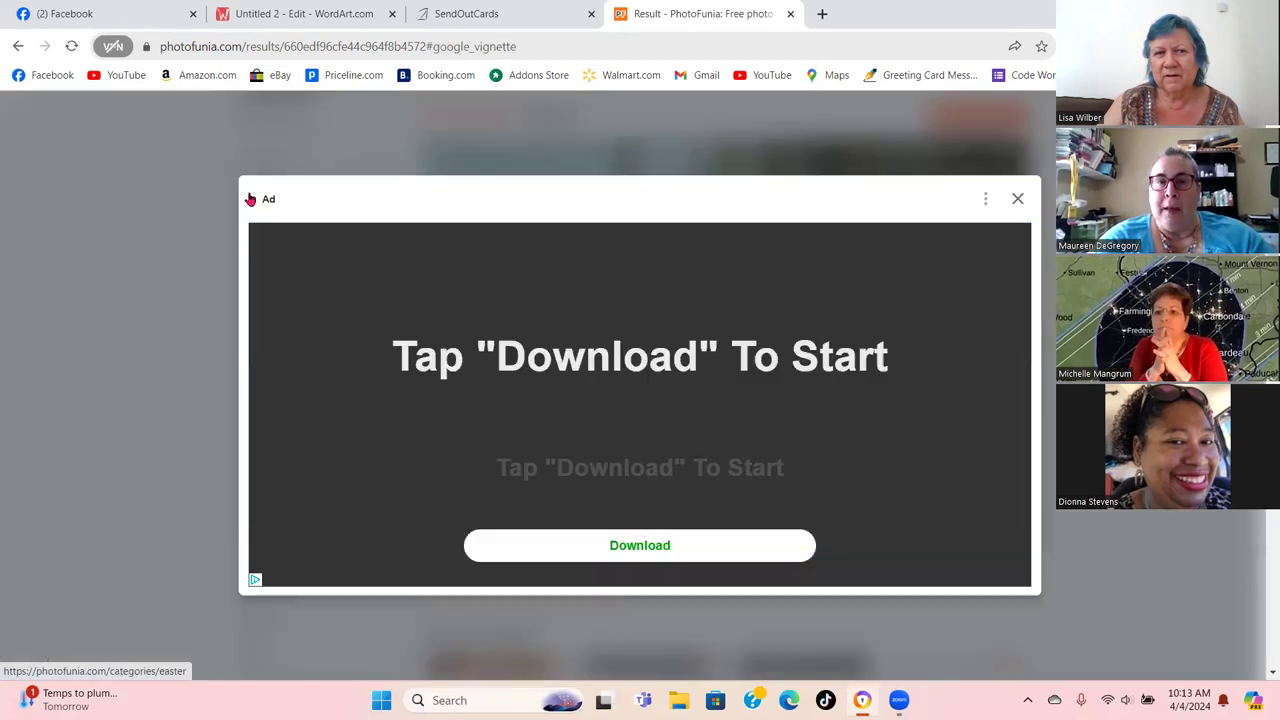
click(1017, 199)
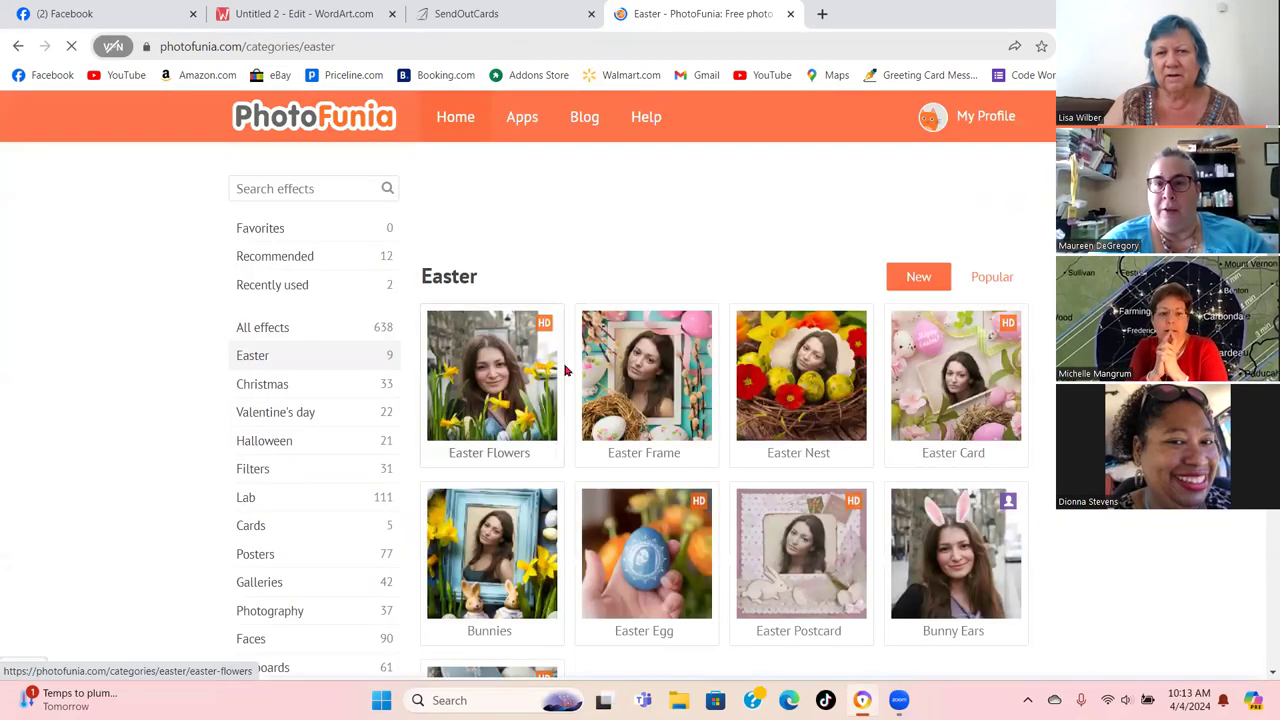
- Open the Easter Flowers effect and its photo chooser
click(484, 385)
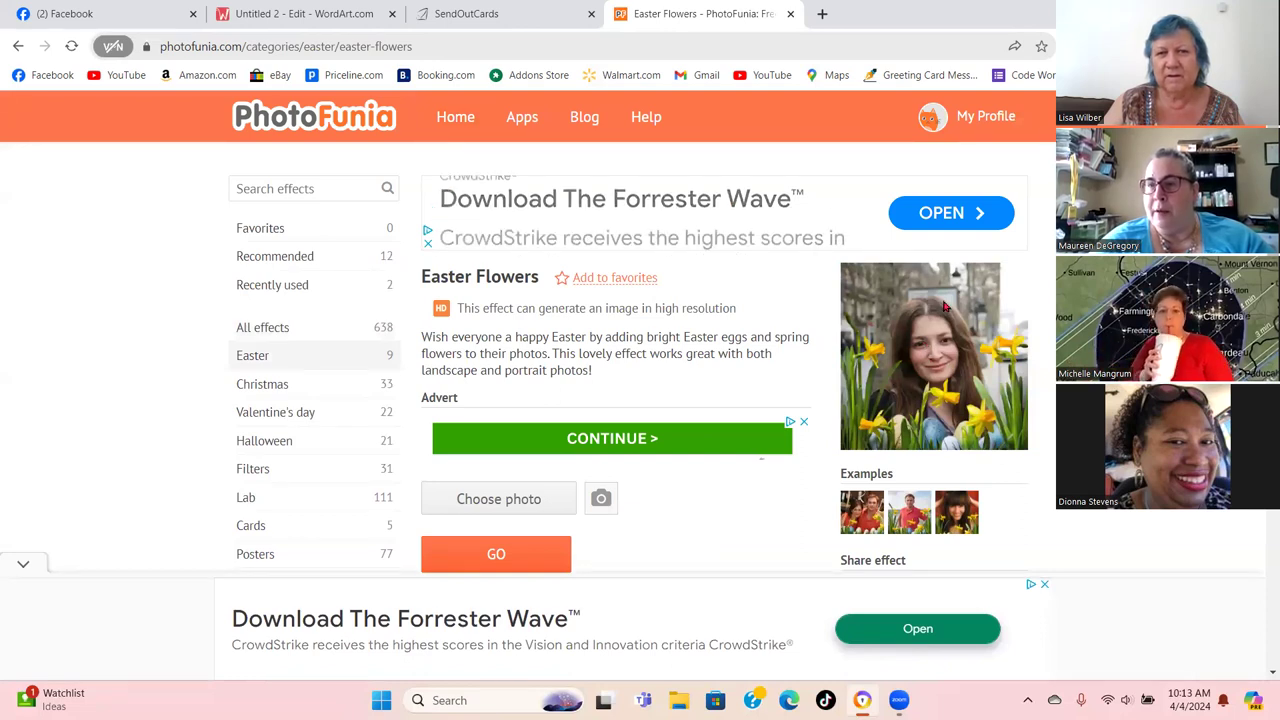
click(503, 556)
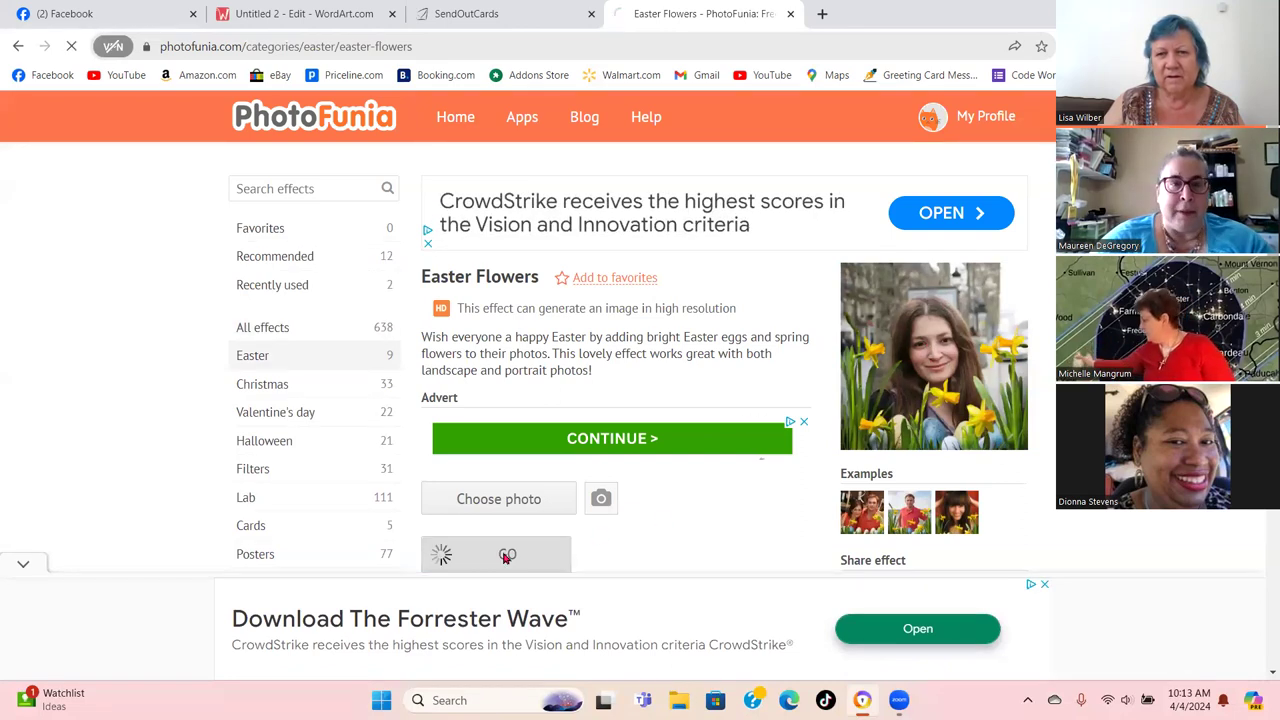
click(507, 559)
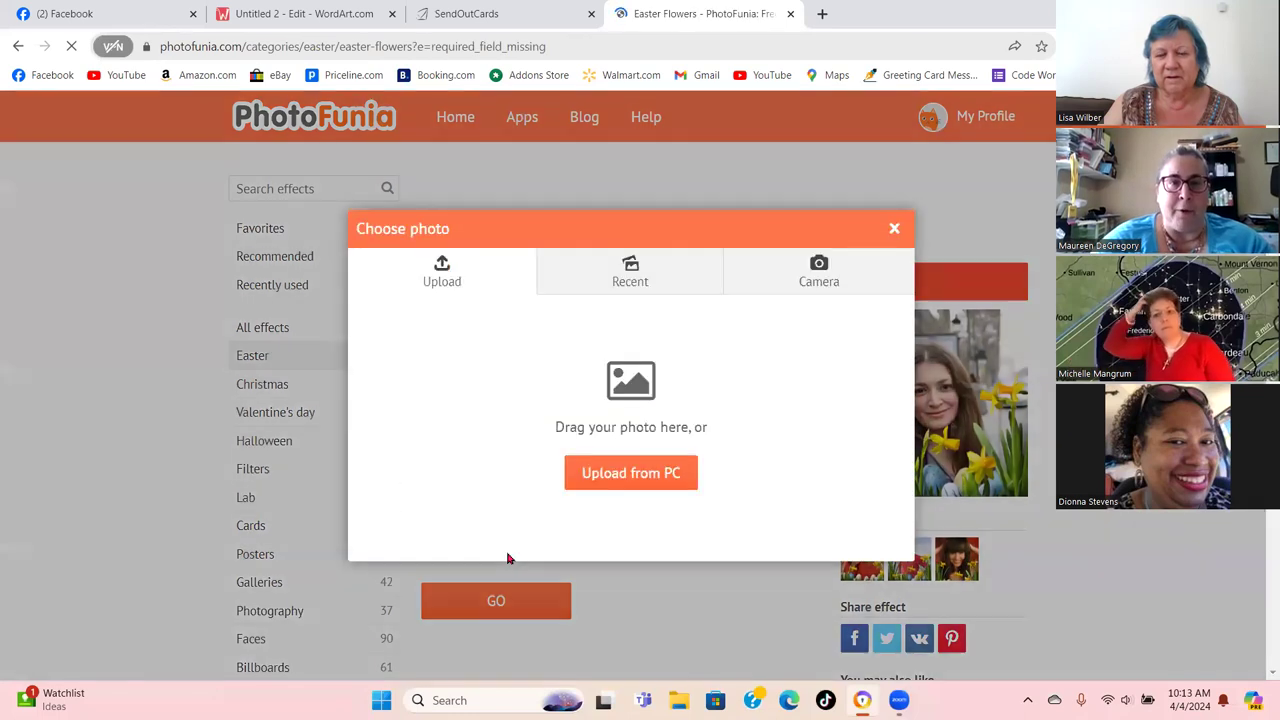
- Upload the selfie from Downloads and crop it as the Easter Flowers photo
click(632, 468)
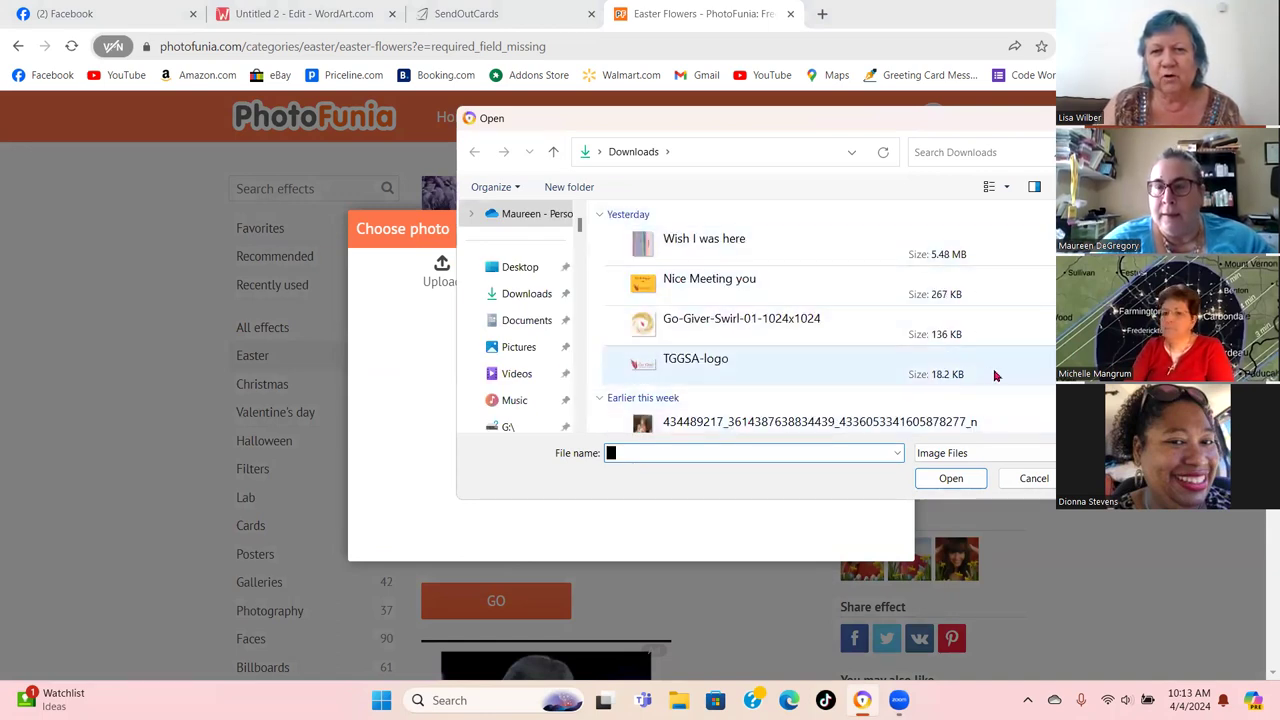
drag(969, 121, 915, 124)
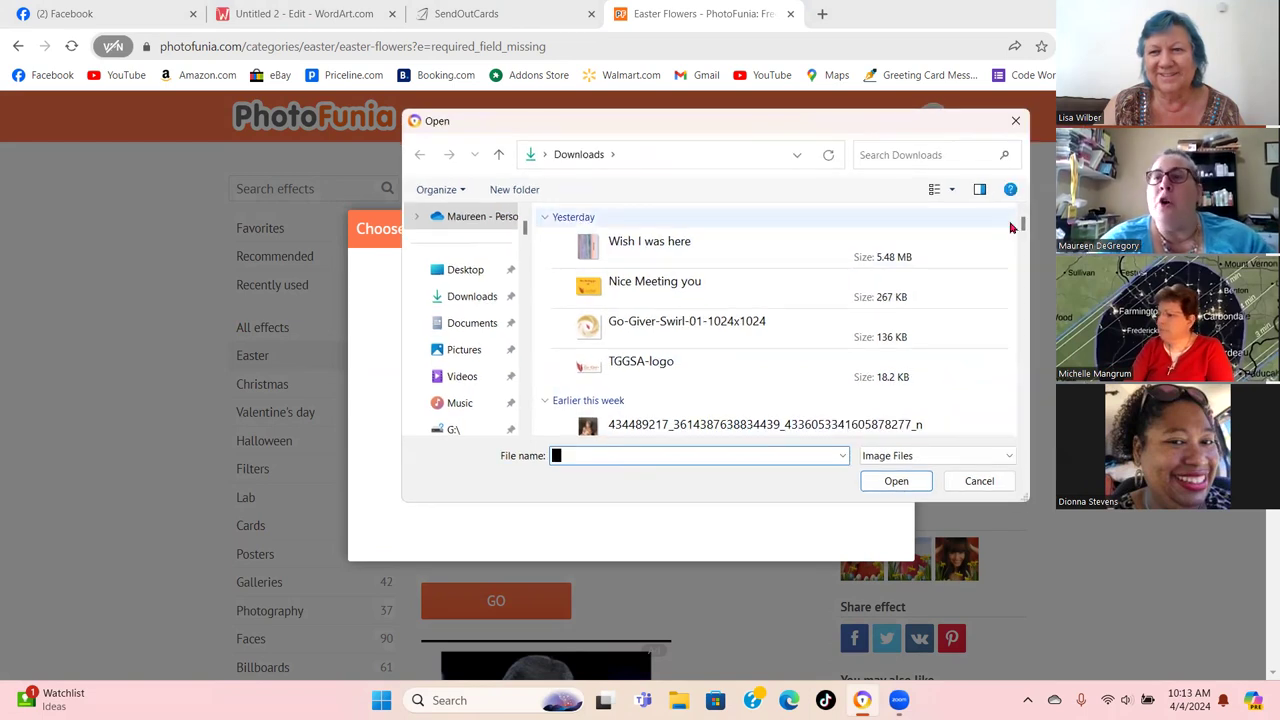
drag(1023, 231, 1023, 255)
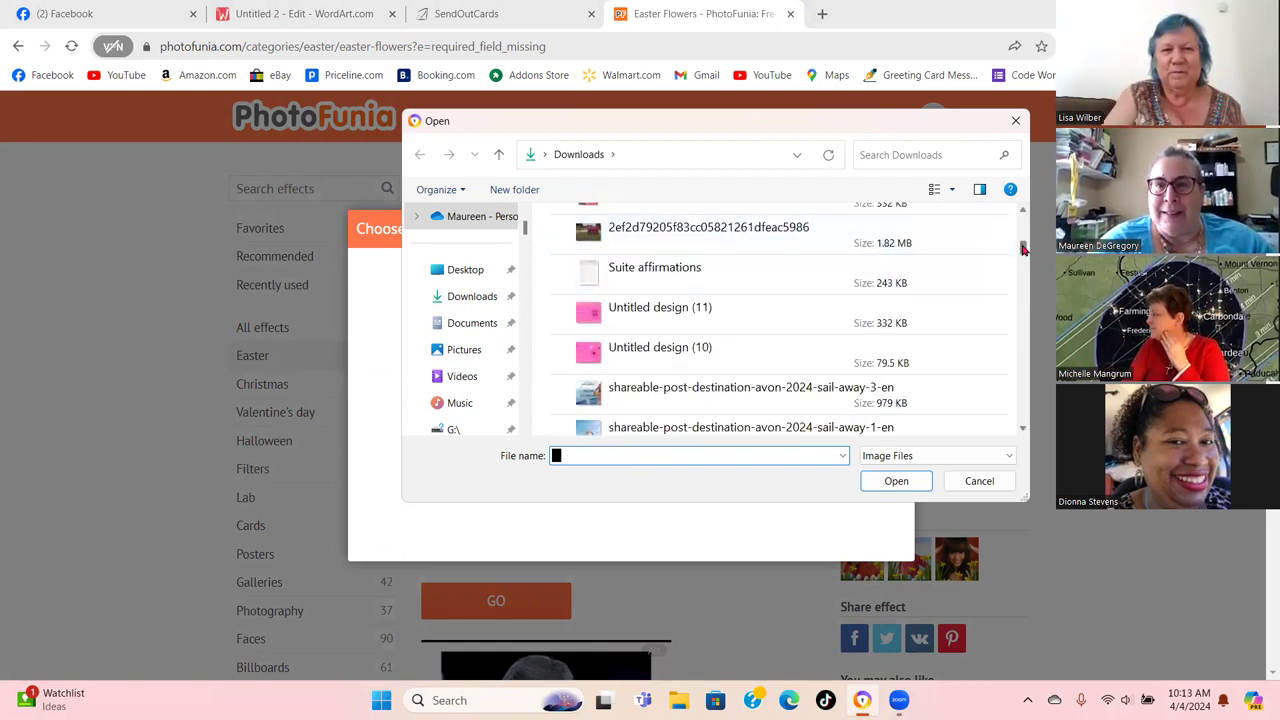
scroll(1024, 214, up, 2)
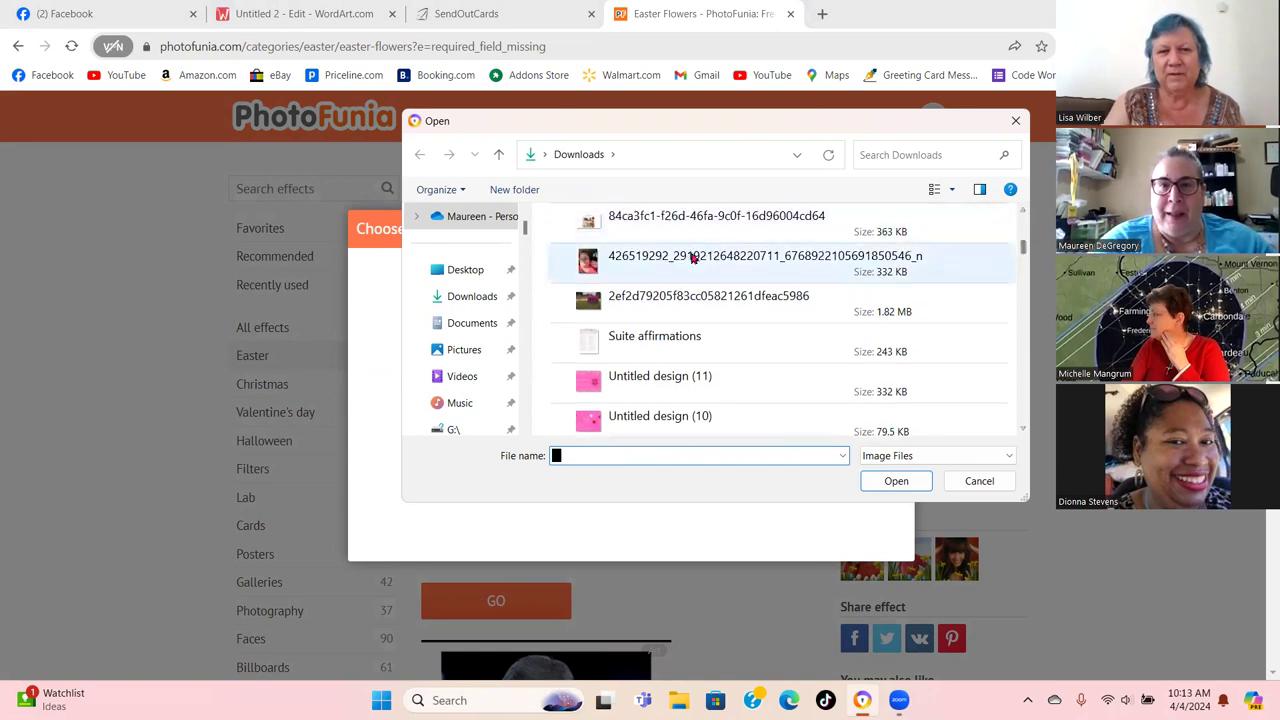
double_click(689, 258)
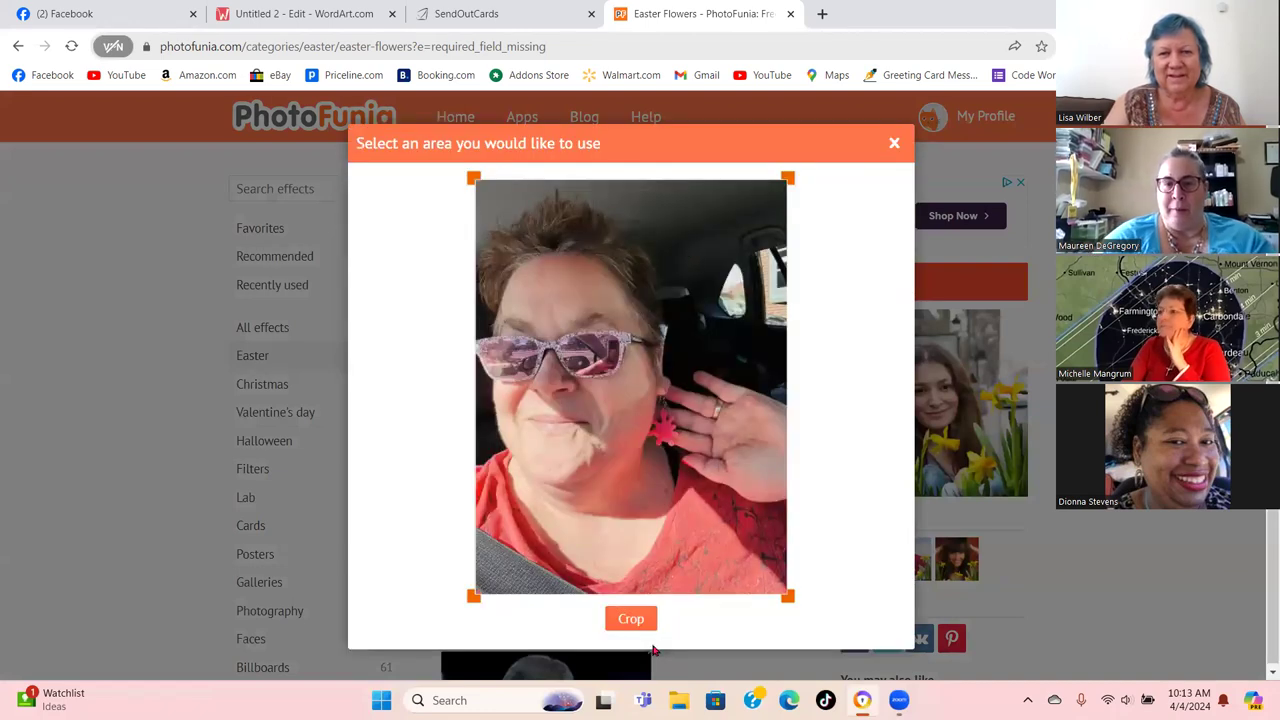
click(632, 620)
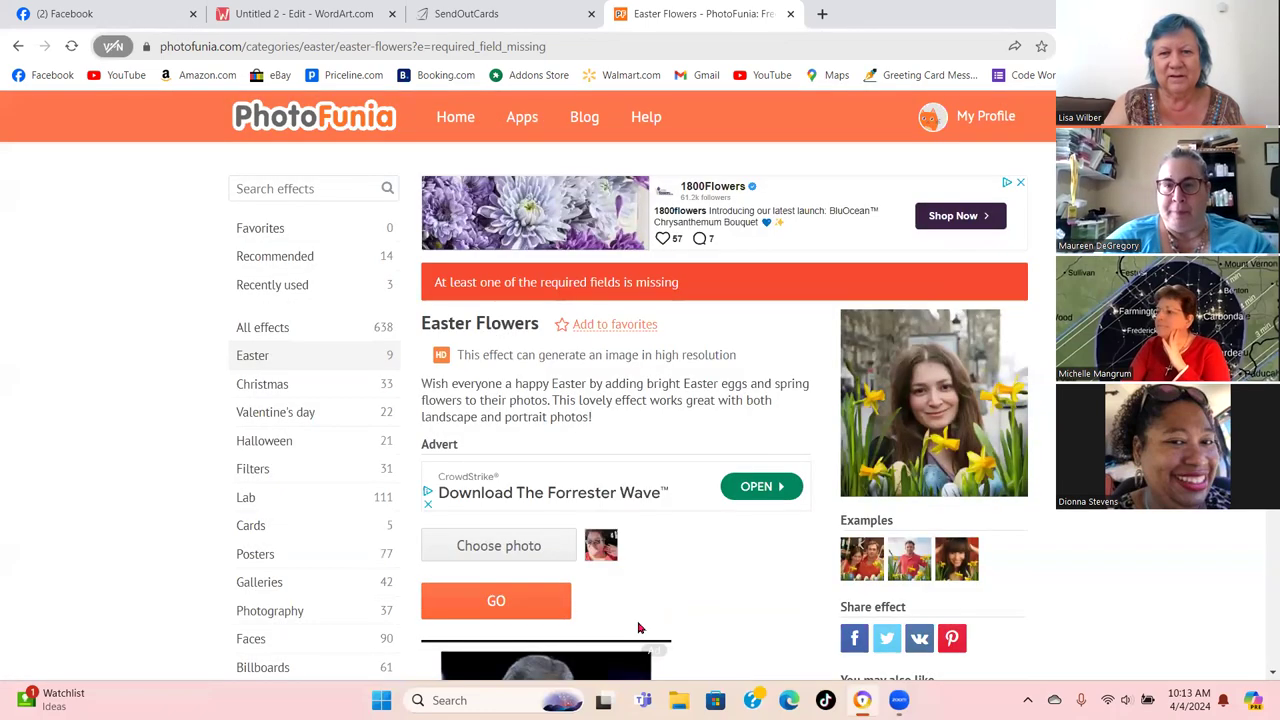
- Generate the Easter Flowers selfie, then browse the Billboards effects category
click(533, 603)
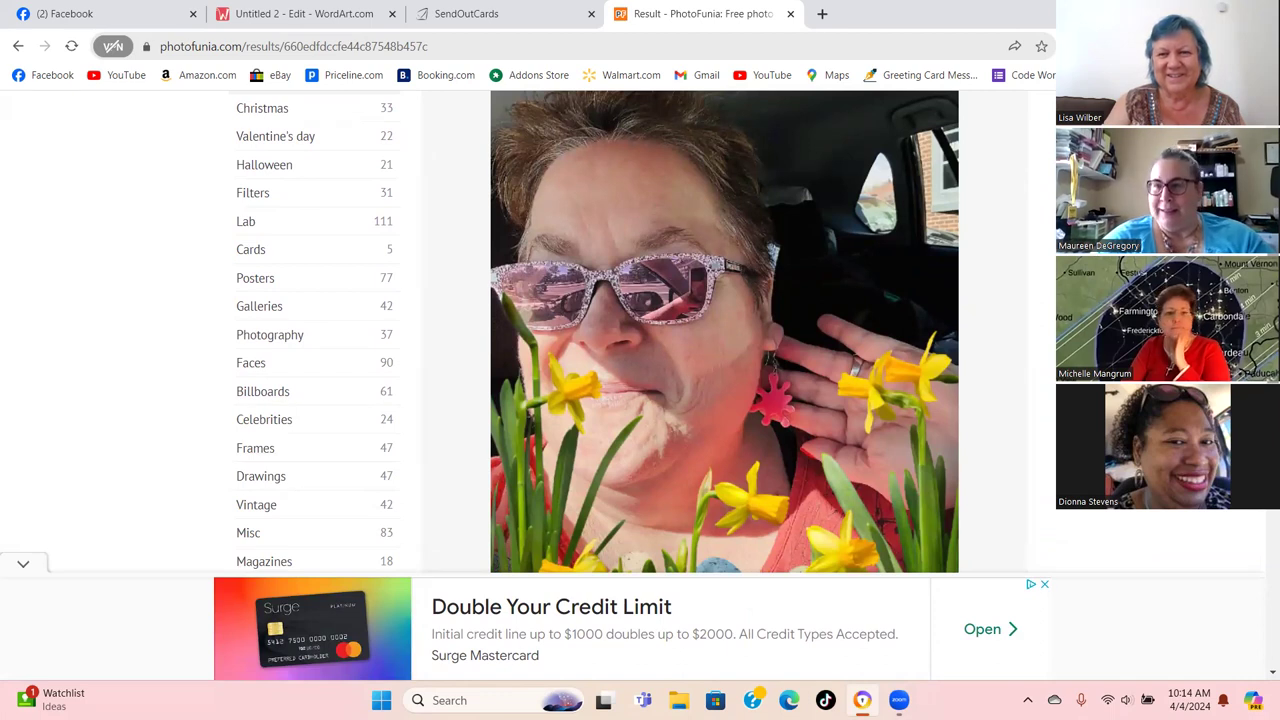
click(277, 393)
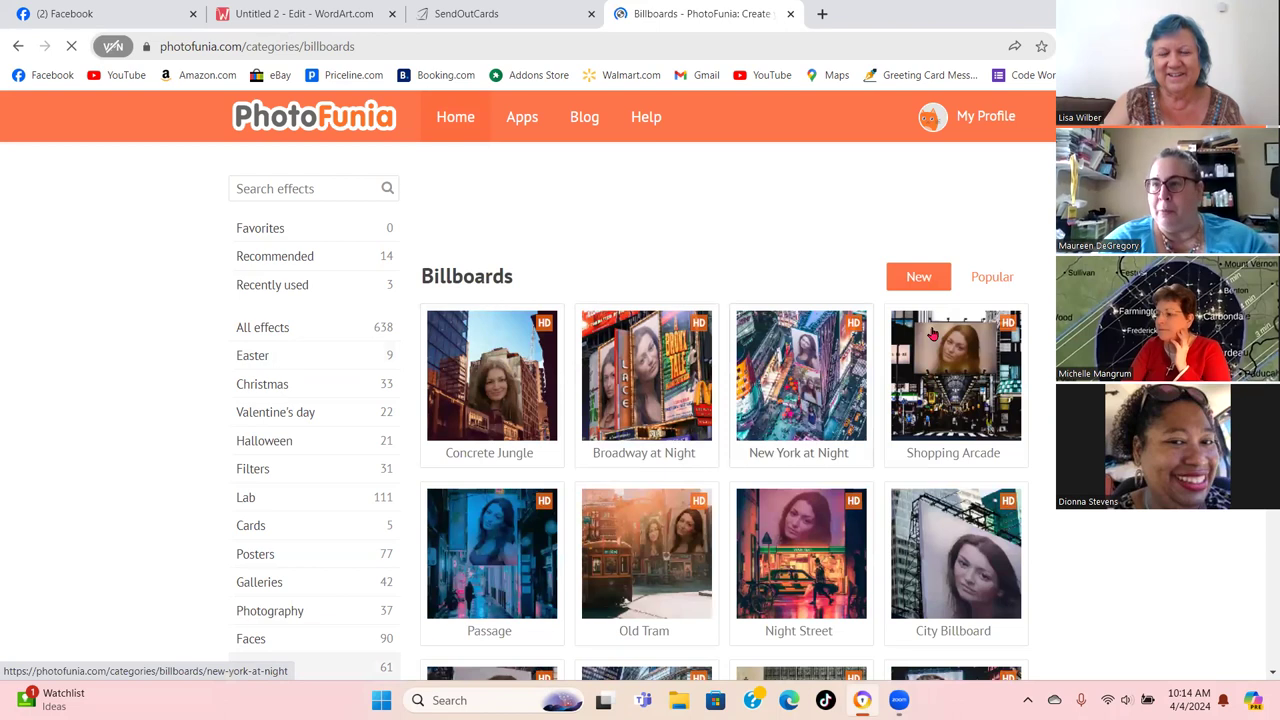
scroll(800, 375, down, 1)
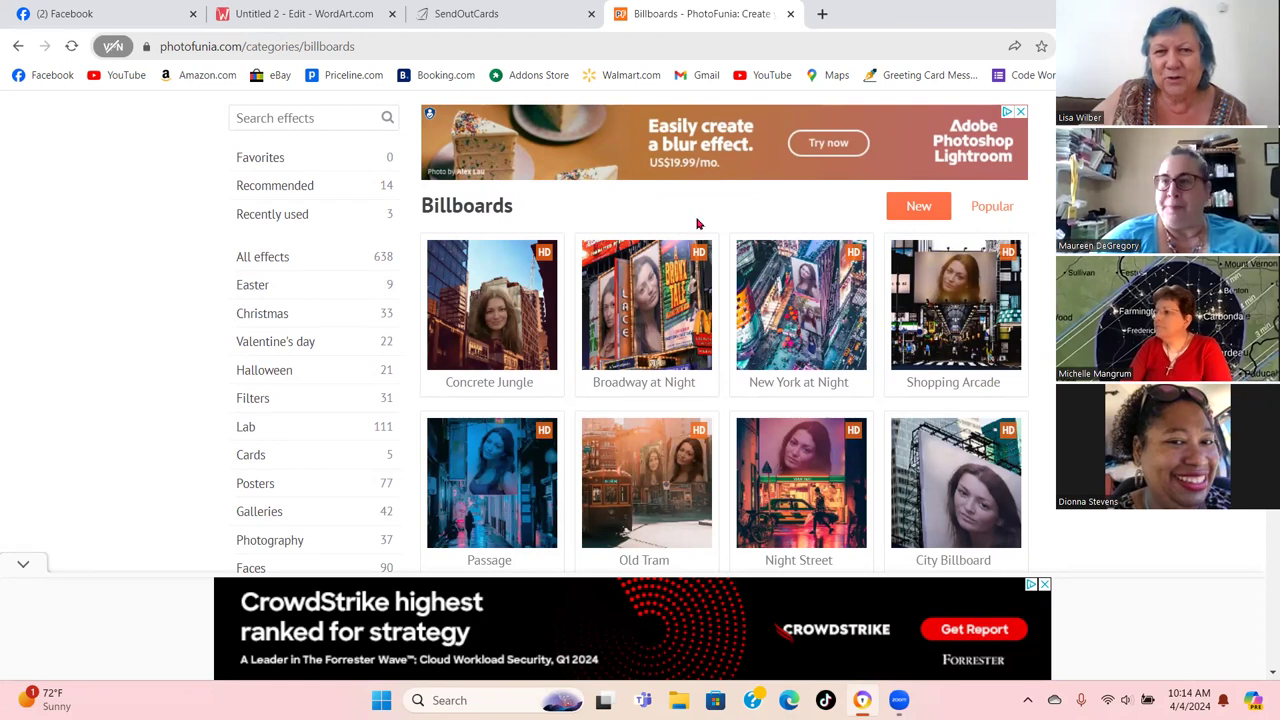
scroll(629, 331, down, 3)
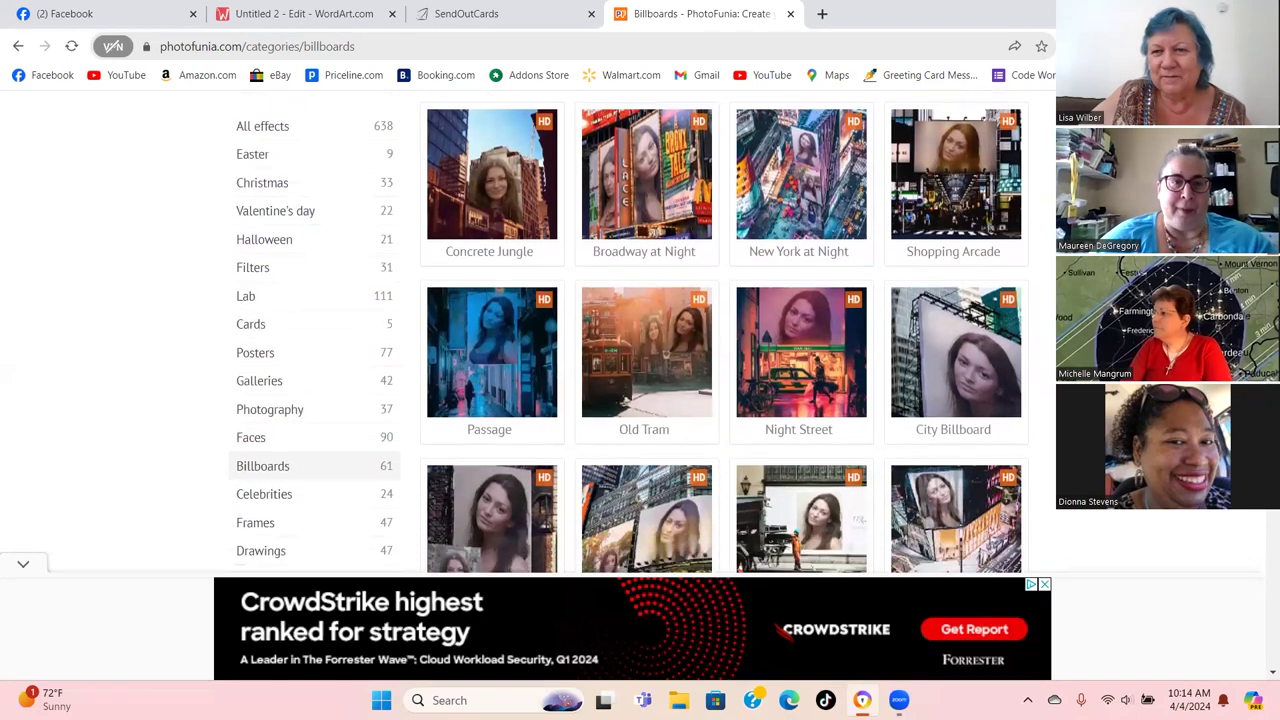
scroll(368, 355, down, 1)
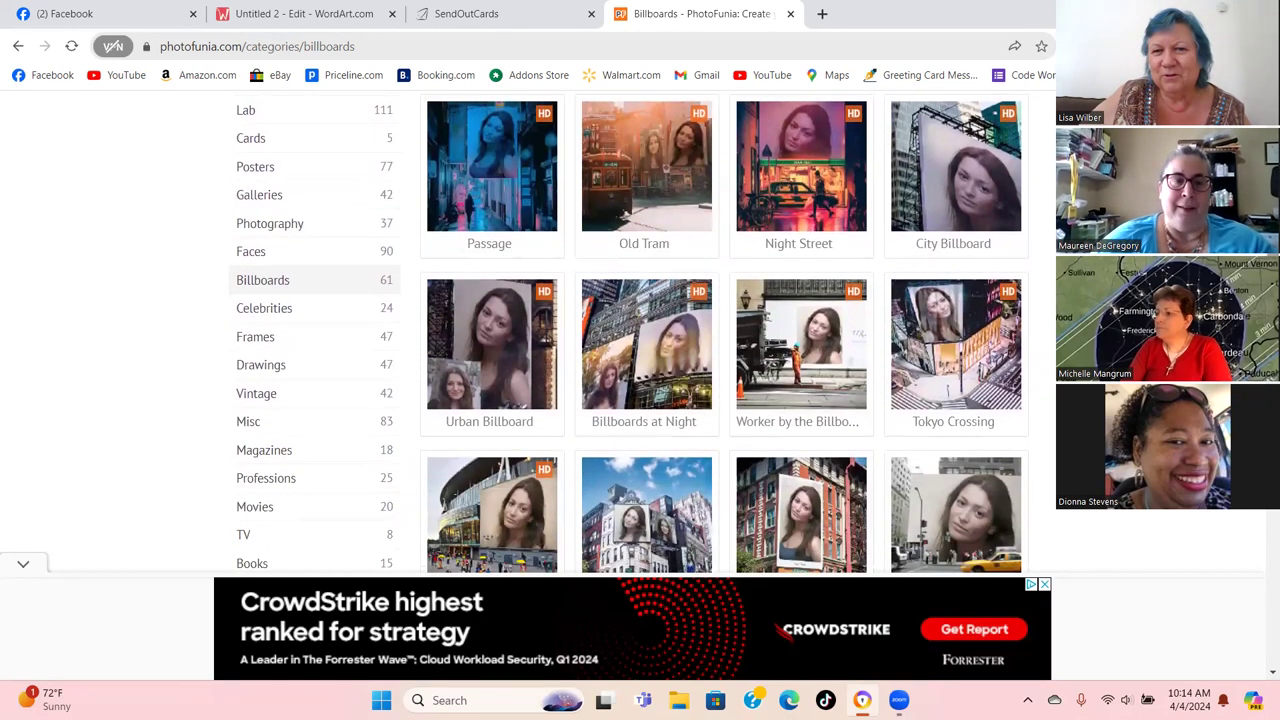
click(314, 348)
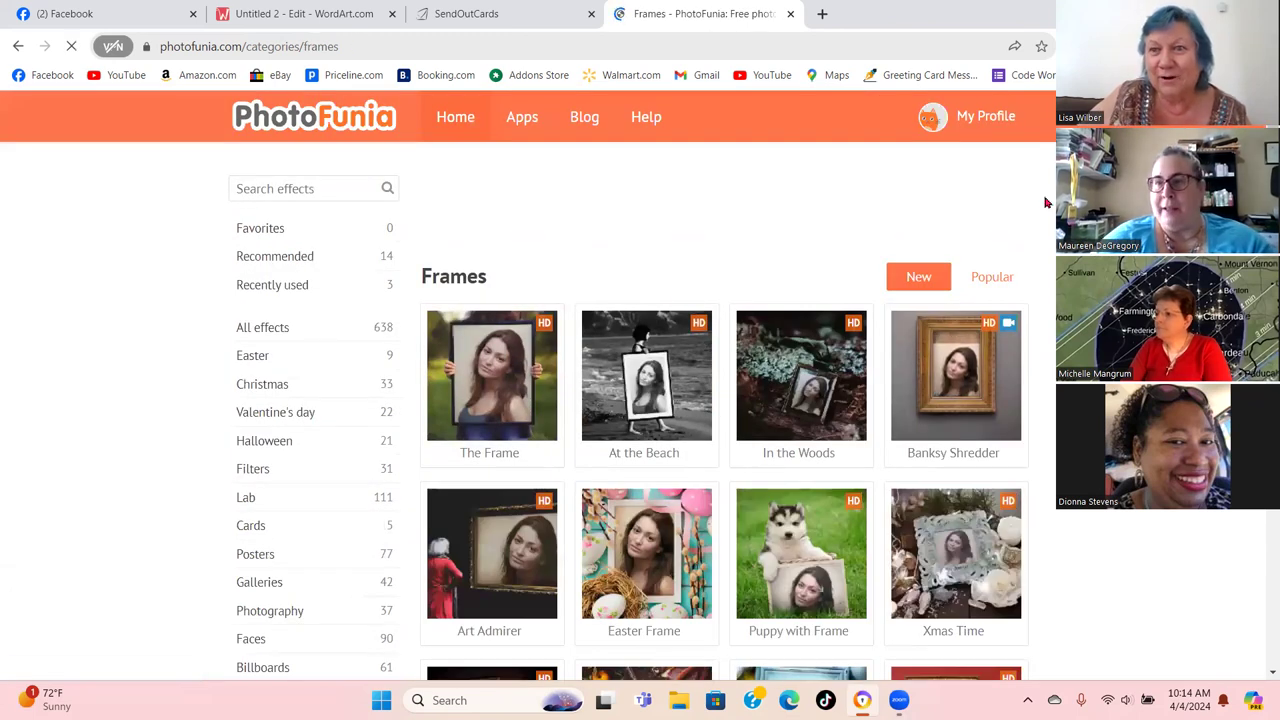
scroll(725, 400, down, 2)
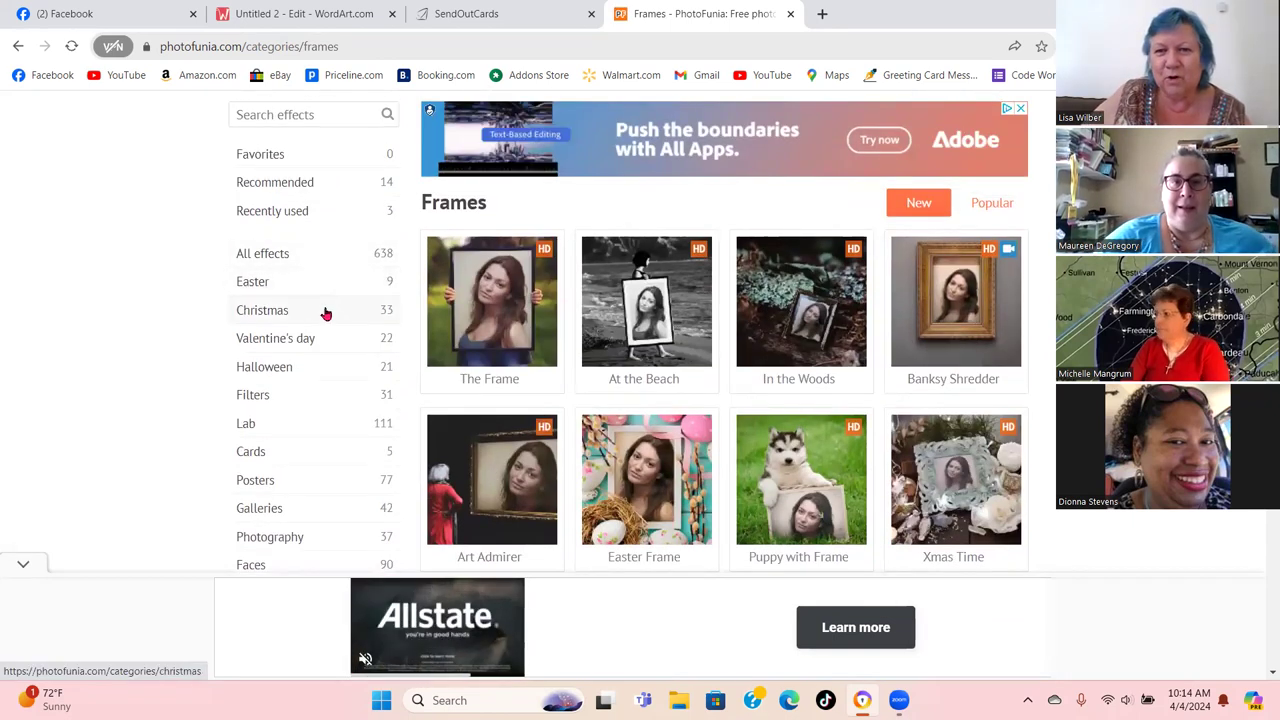
click(295, 401)
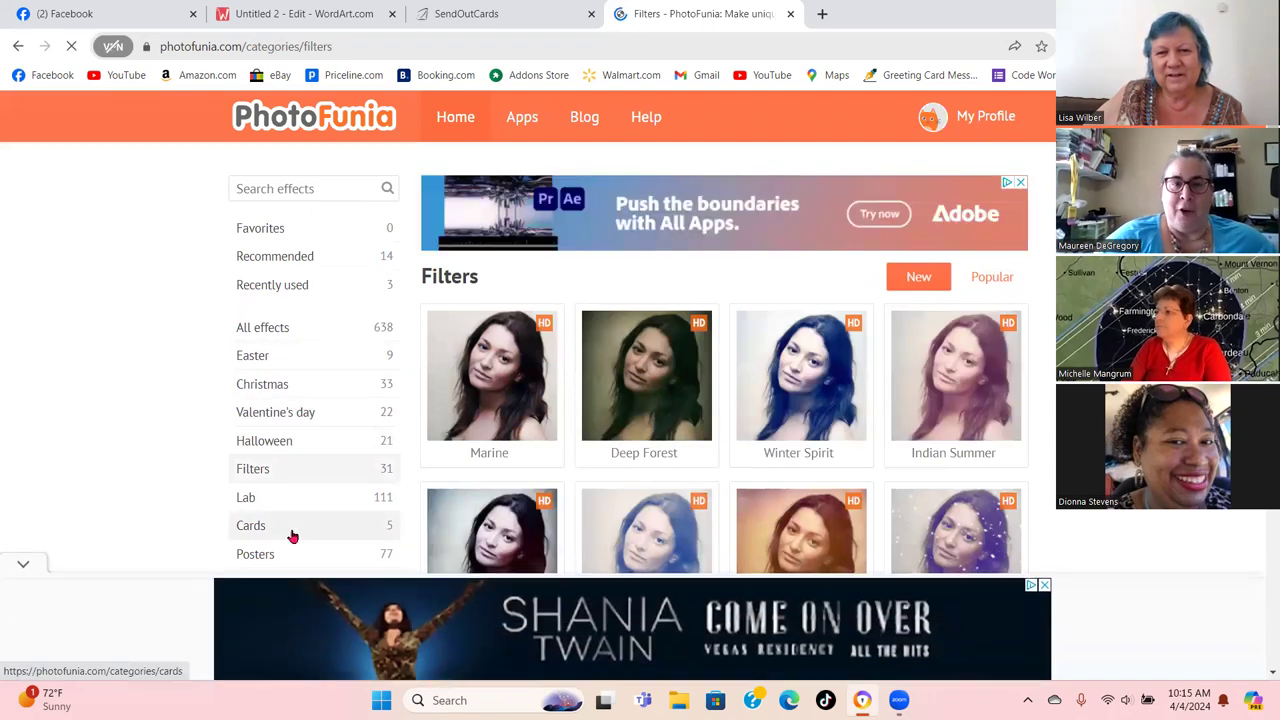
click(290, 530)
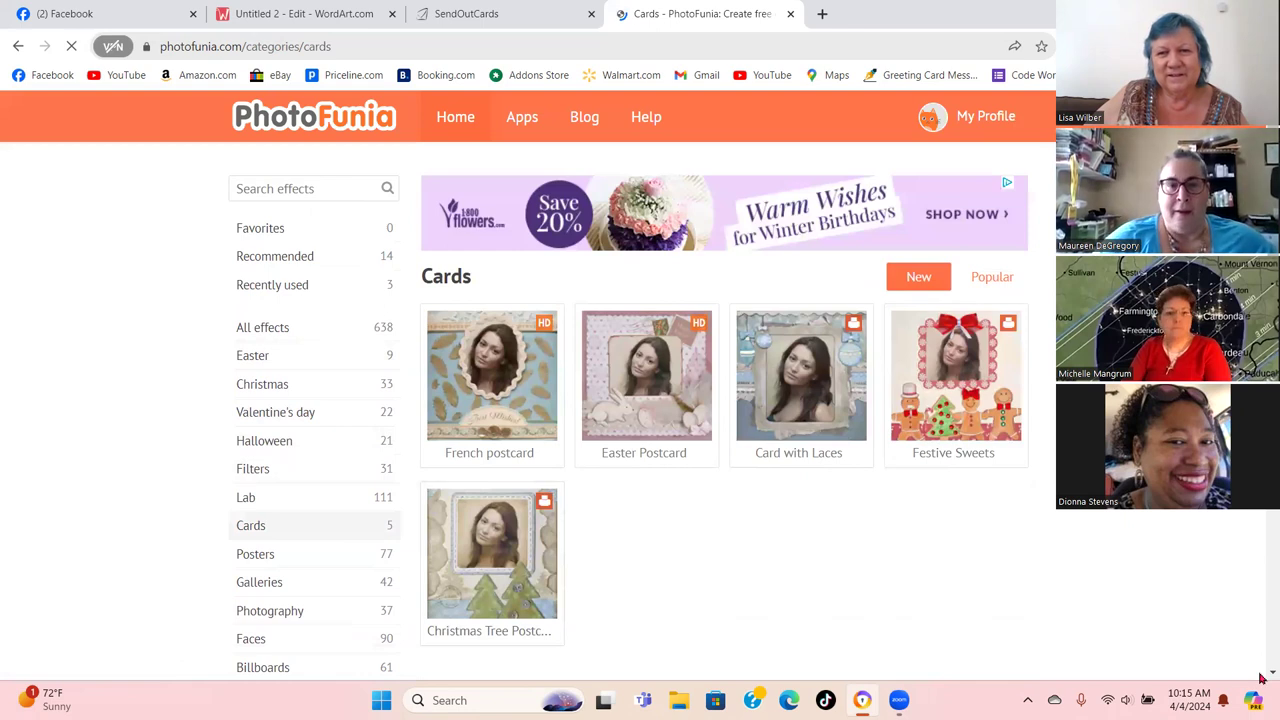
scroll(1262, 678, down, 3)
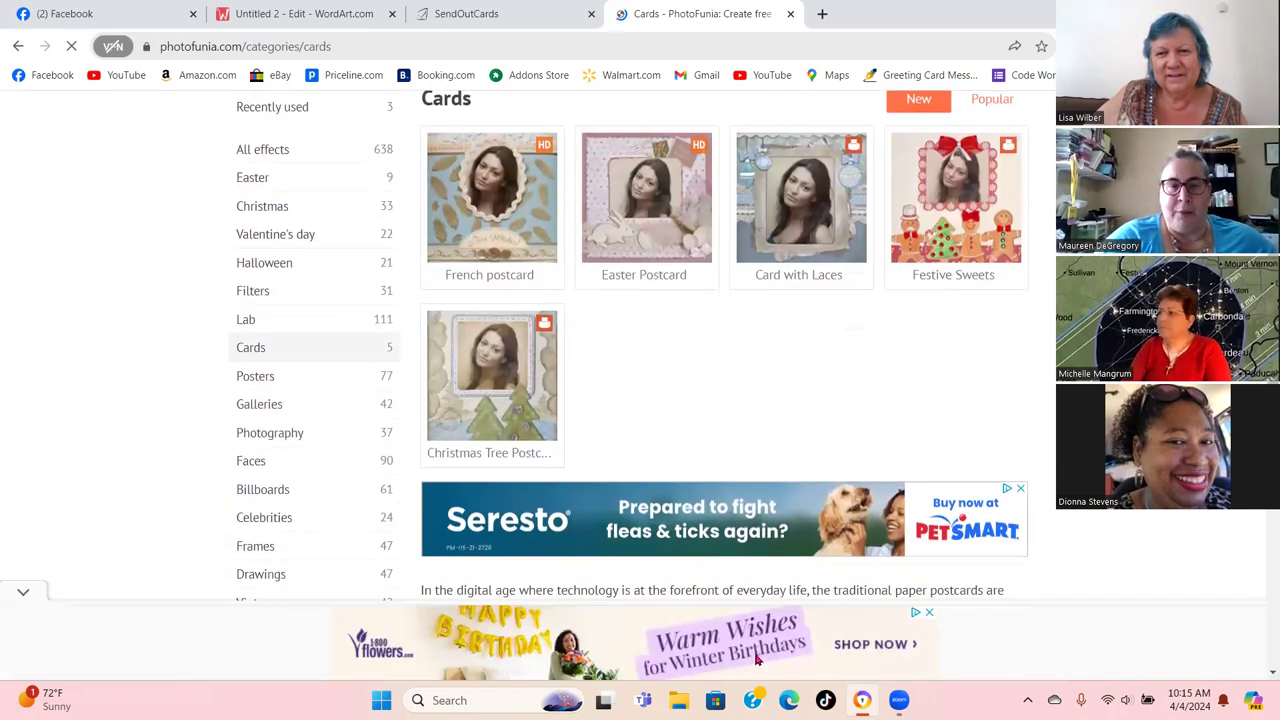
click(22, 596)
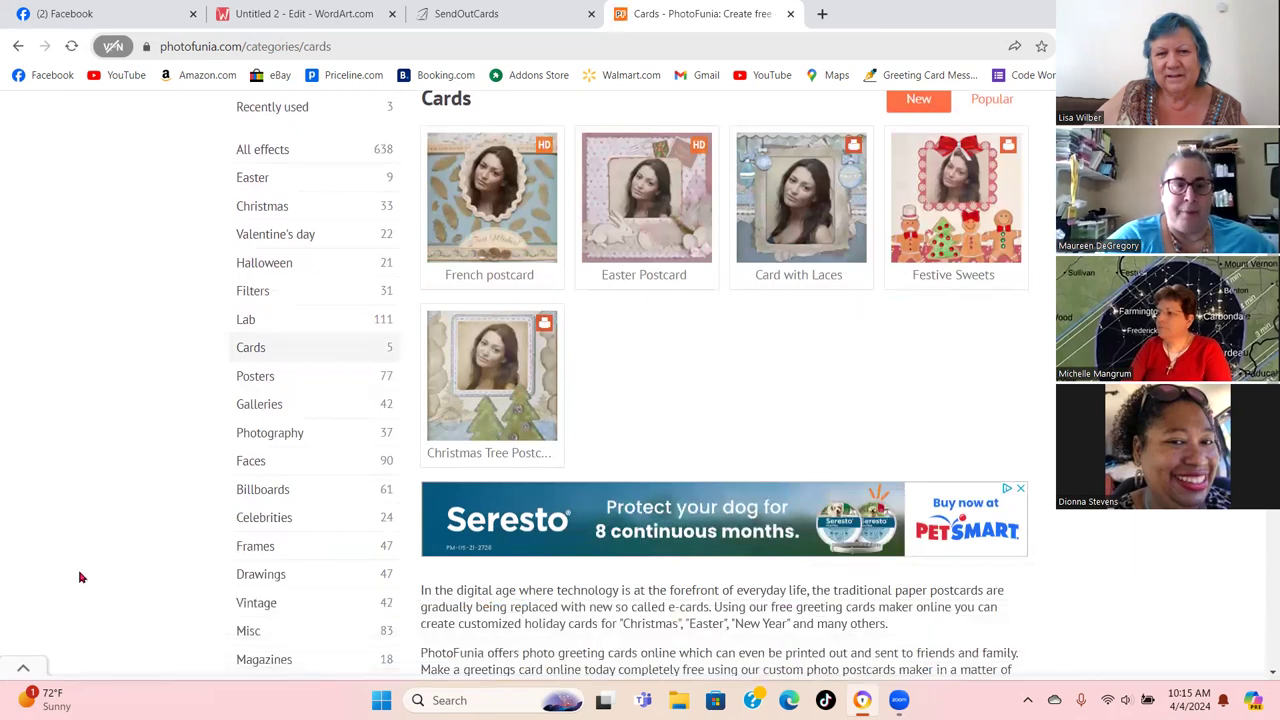
click(265, 489)
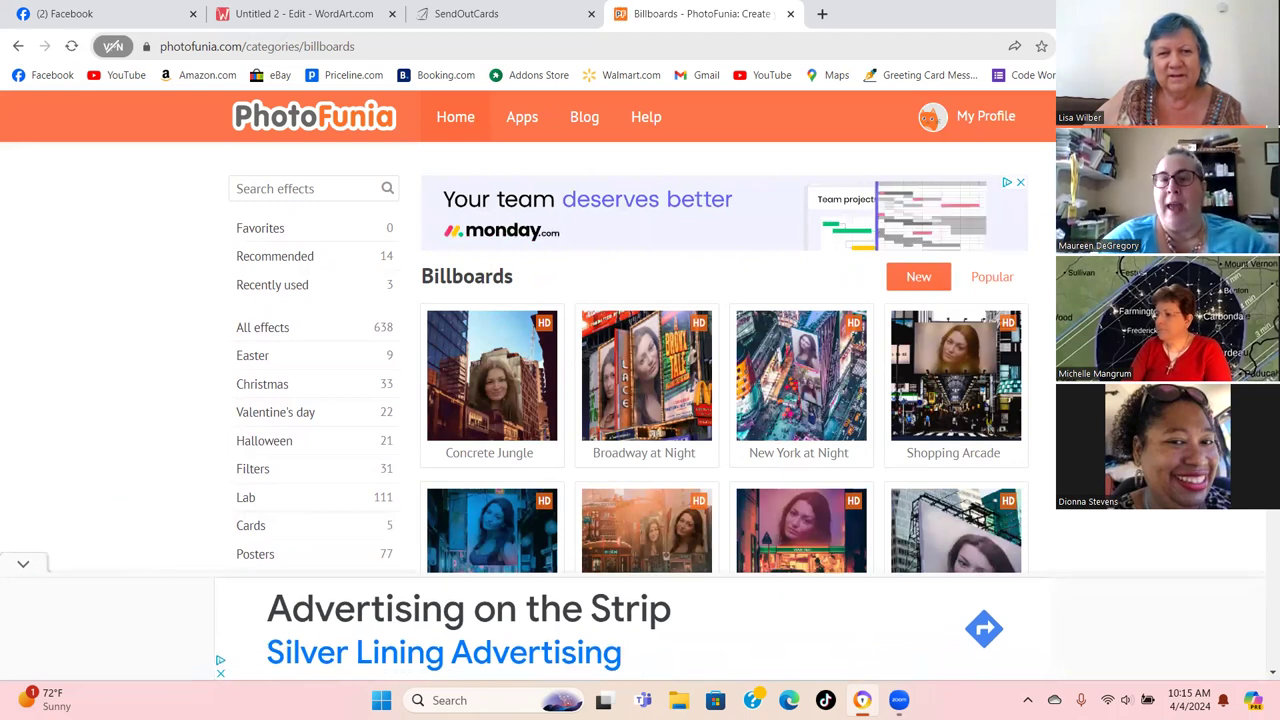
scroll(900, 330, down, 4)
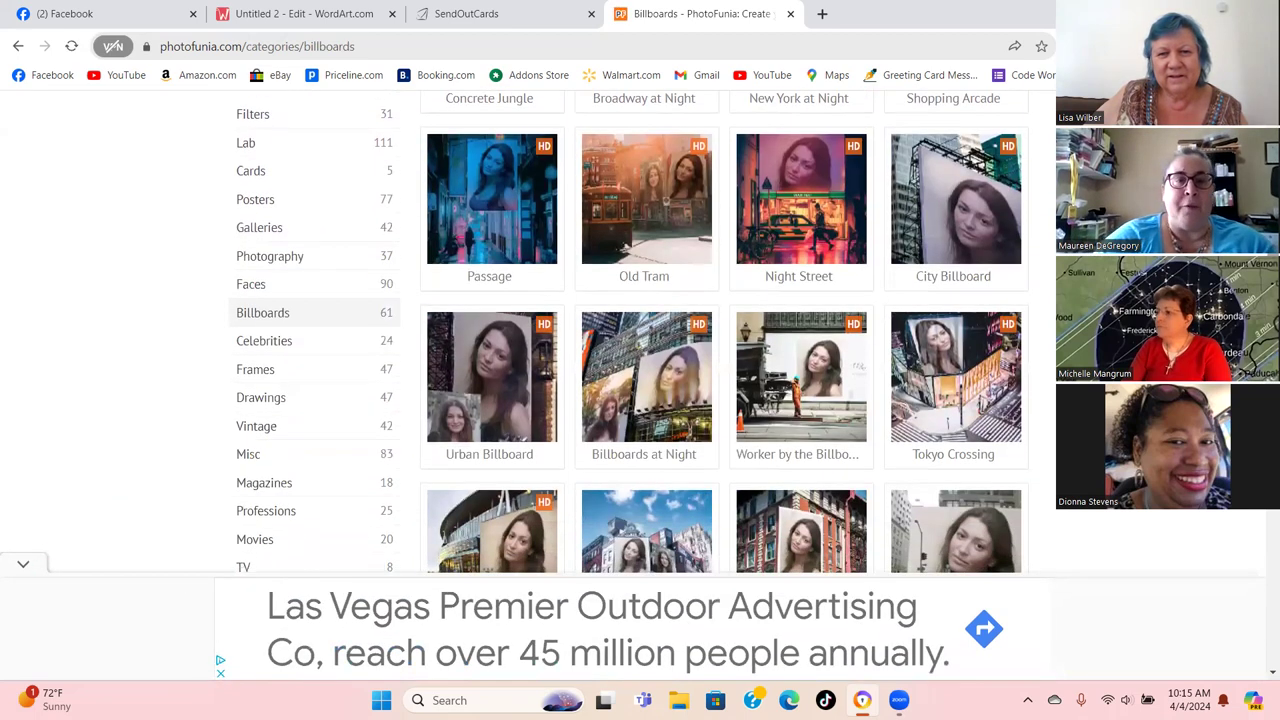
- Open and scroll through the Magazines category of effects
click(266, 485)
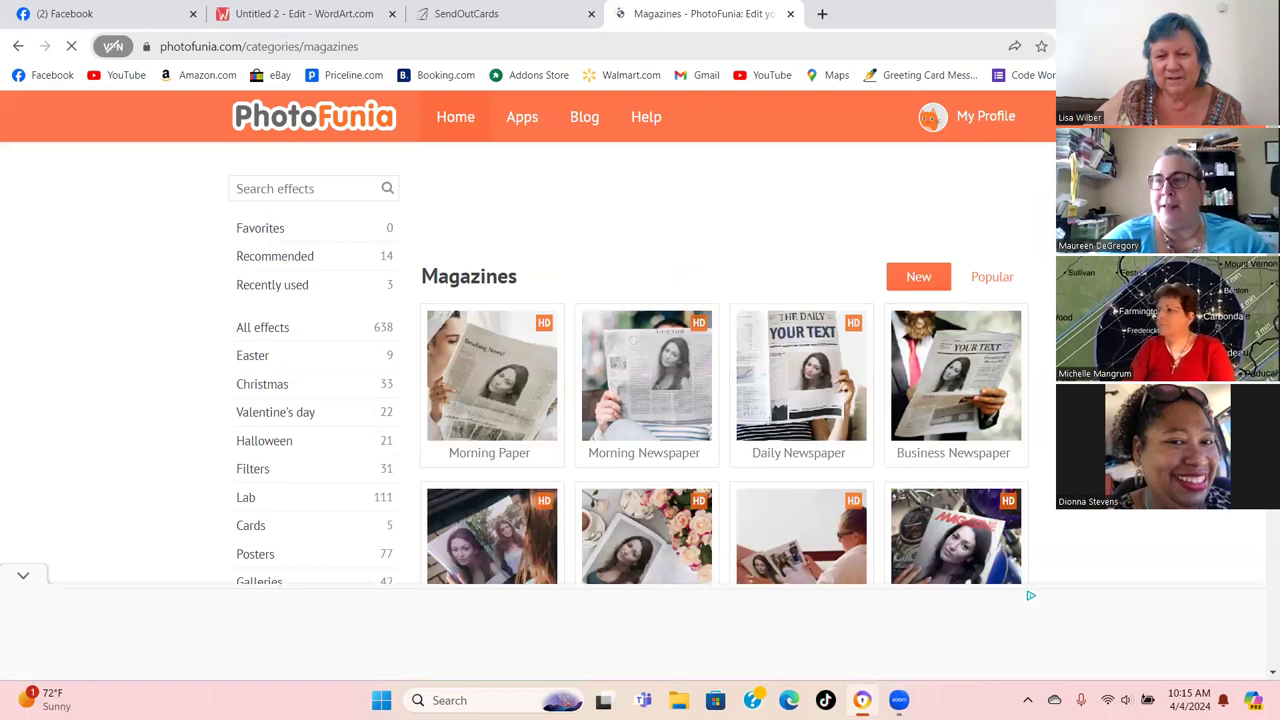
scroll(605, 332, down, 2)
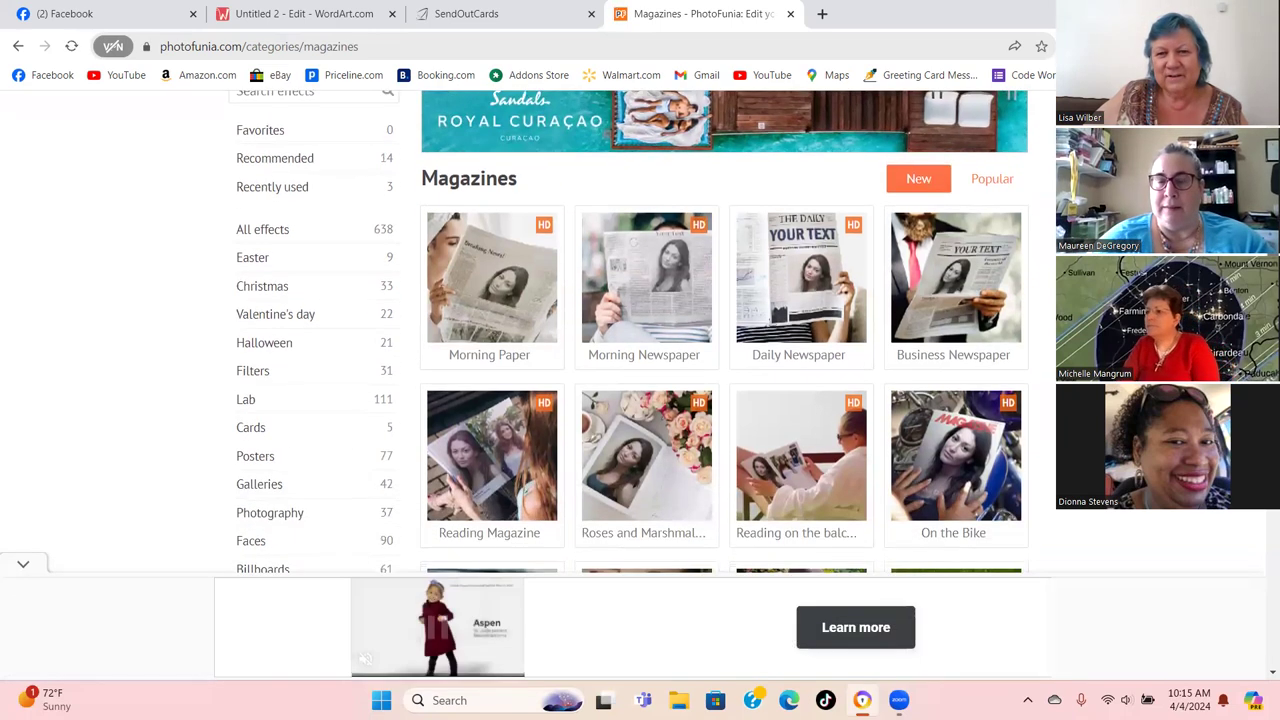
scroll(640, 380, up, 1)
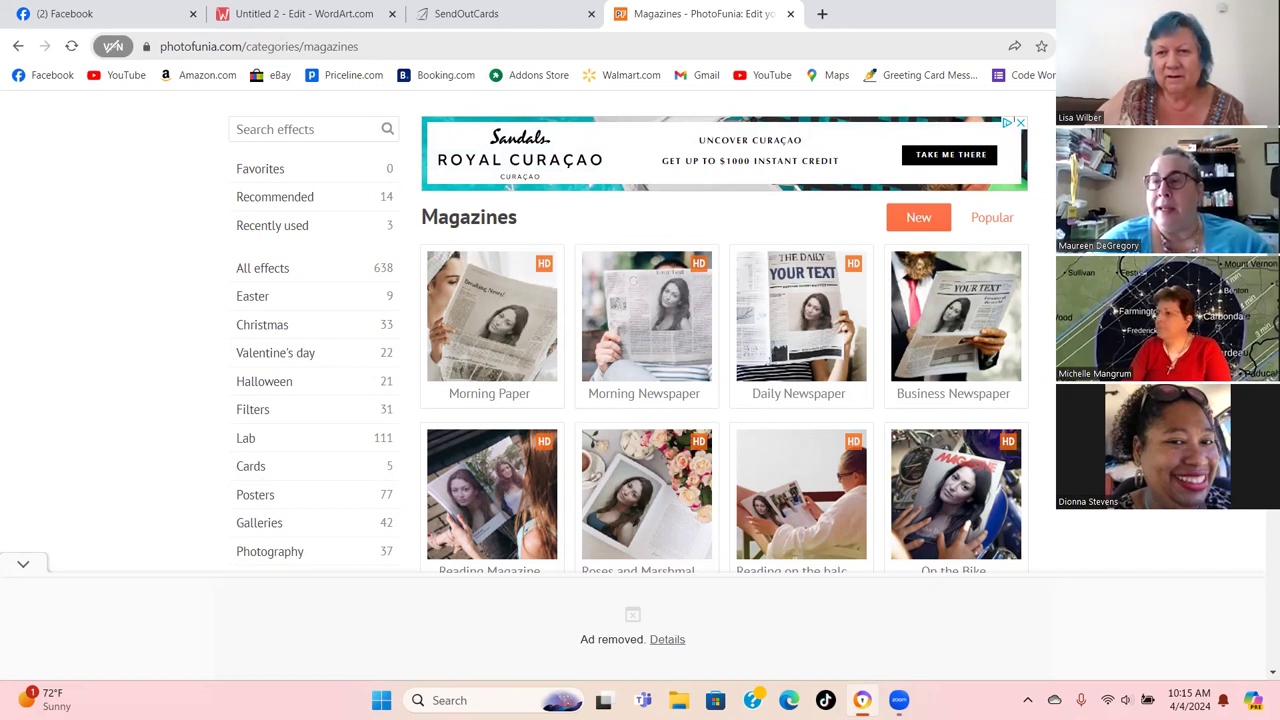
scroll(640, 330, down, 3)
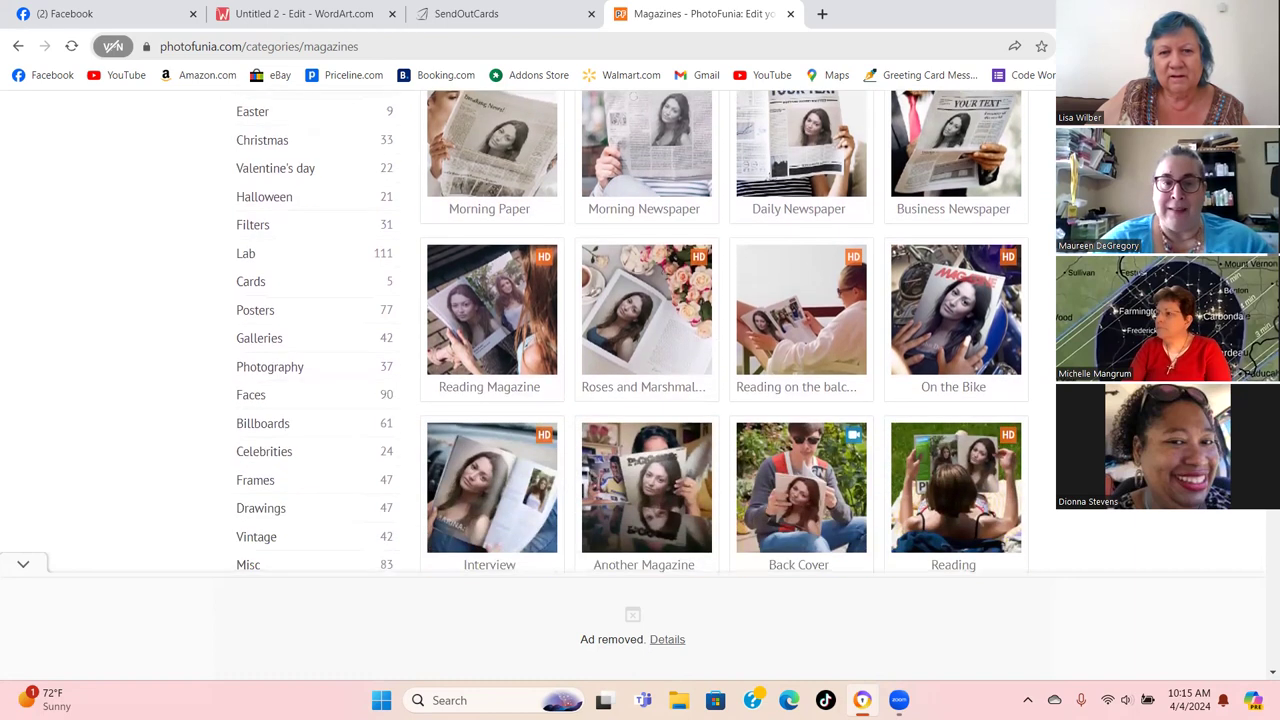
scroll(640, 330, down, 1)
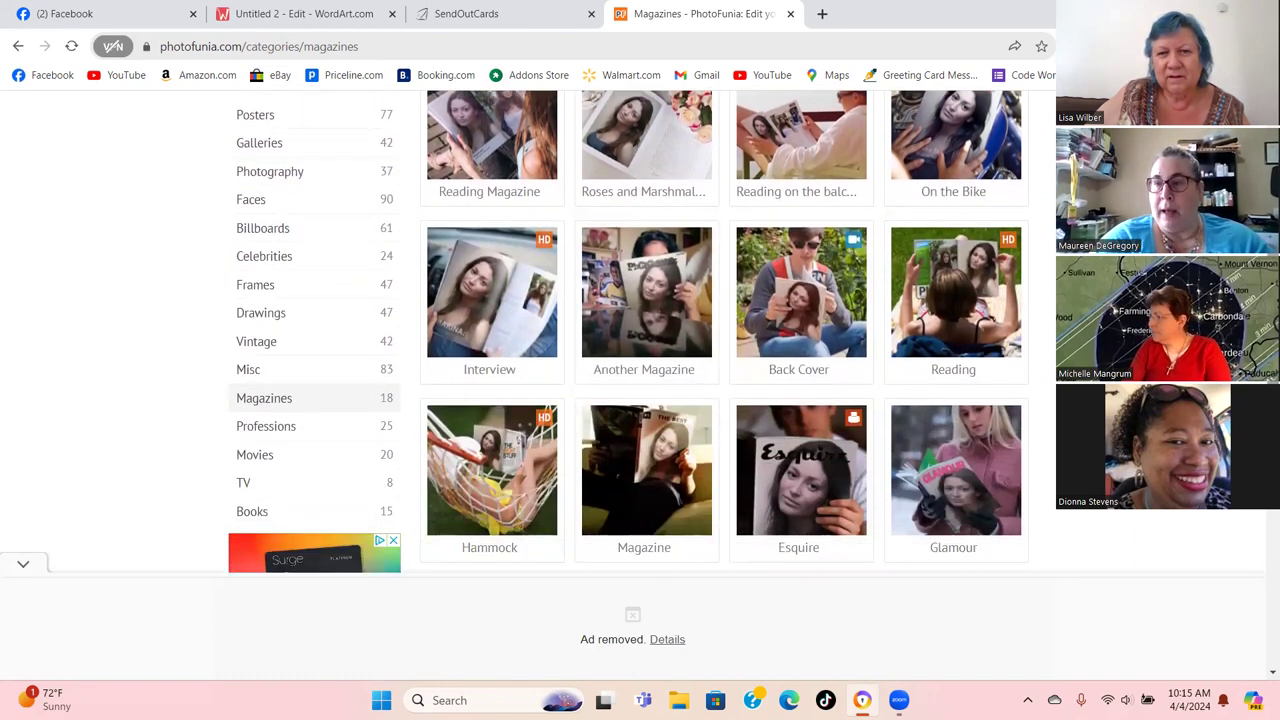
scroll(640, 330, down, 1)
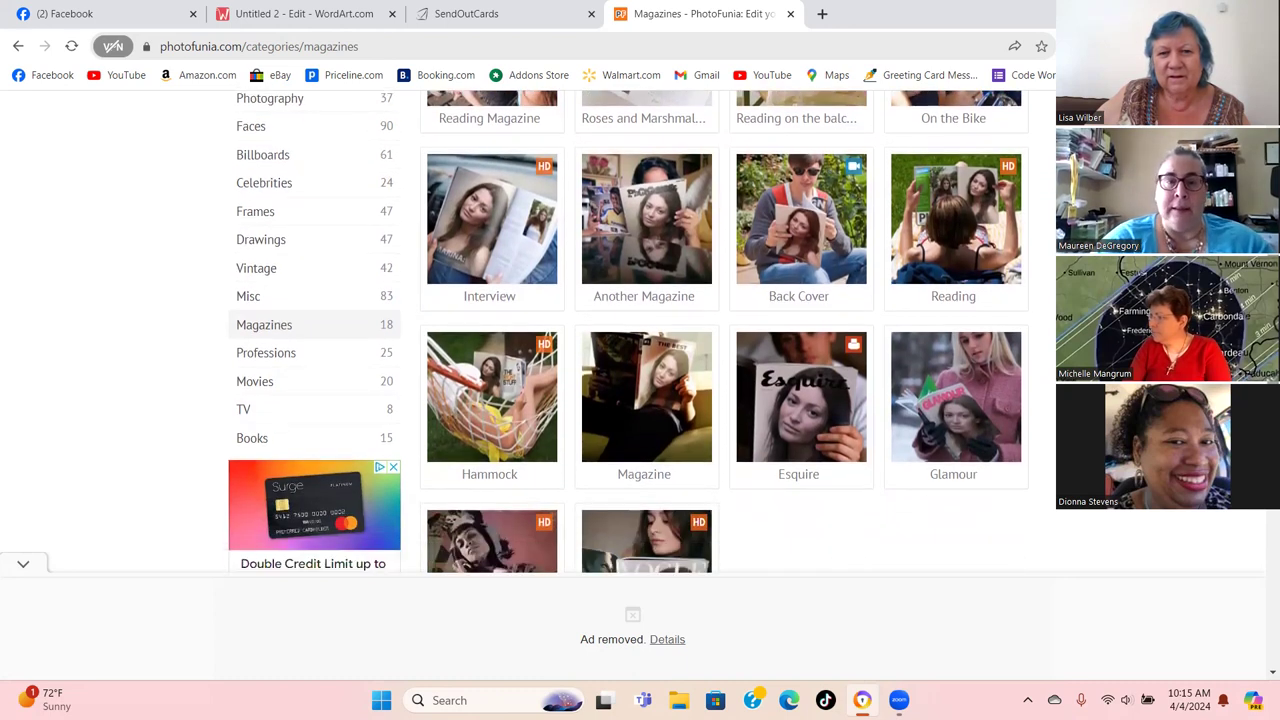
- Open the Books category and scroll through effects like Autumn Leaf and The Book
click(260, 439)
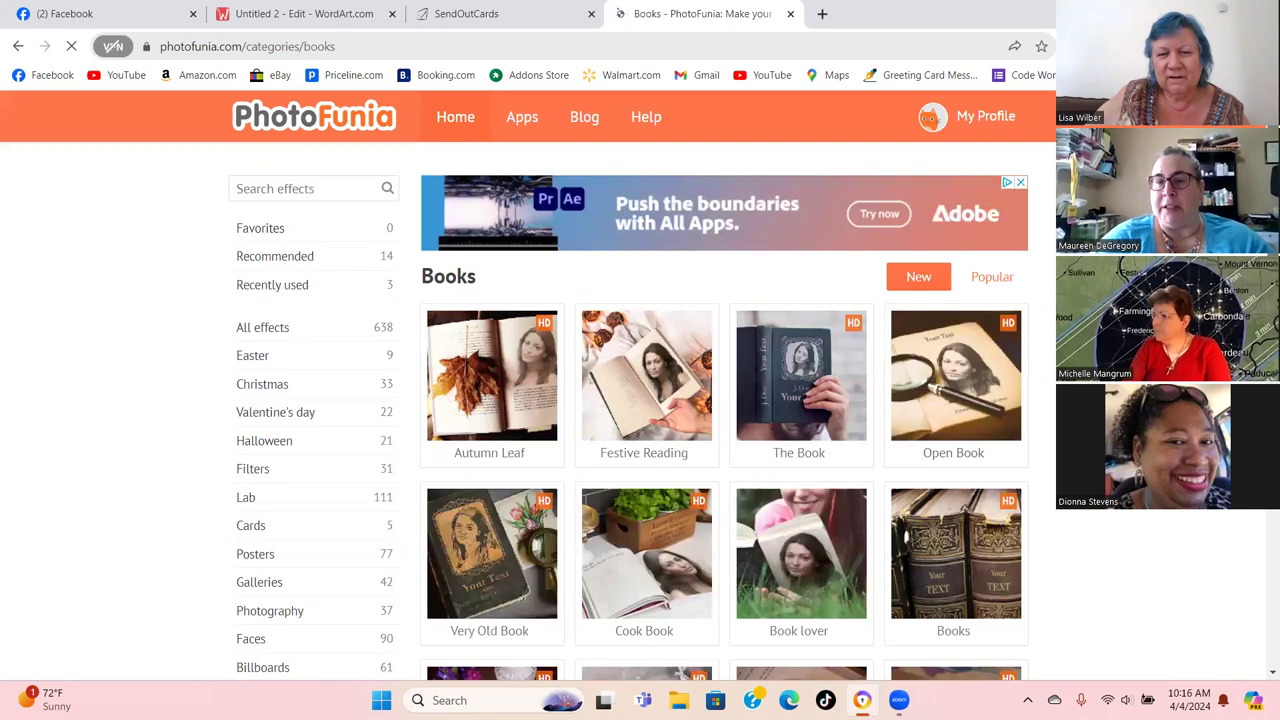
scroll(640, 400, down, 2)
scroll(640, 400, down, 2)
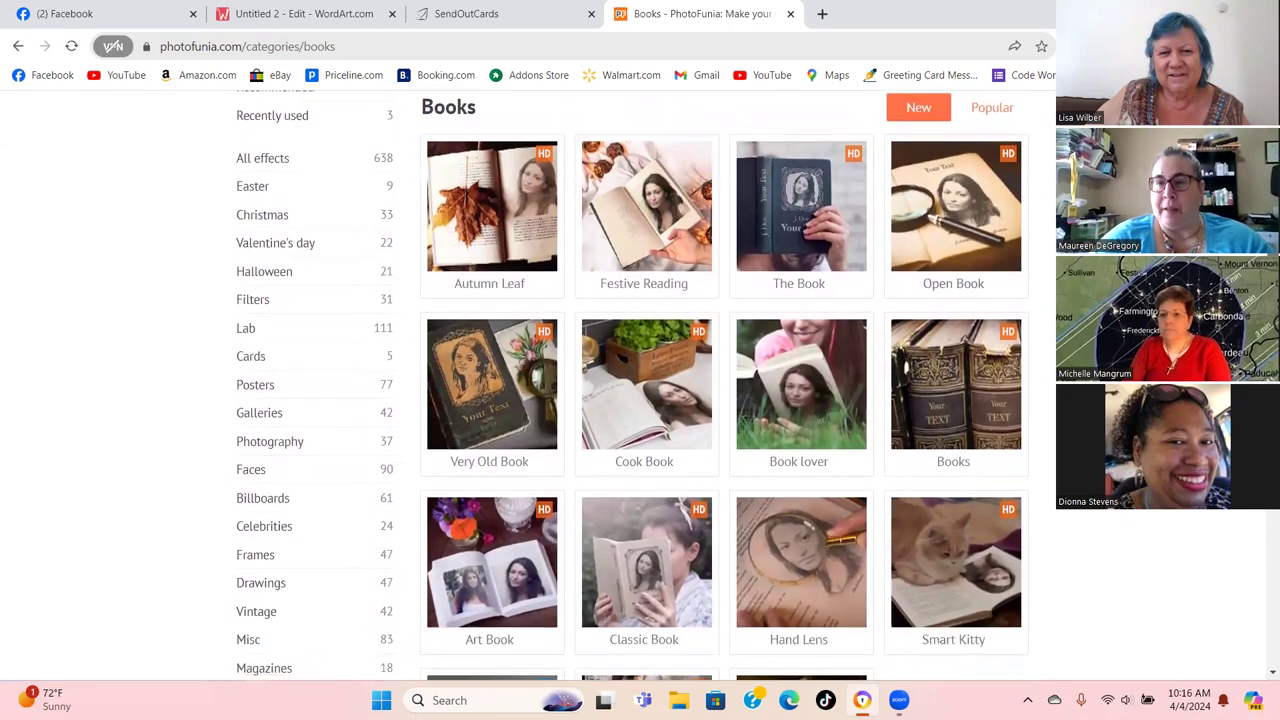
scroll(640, 400, down, 2)
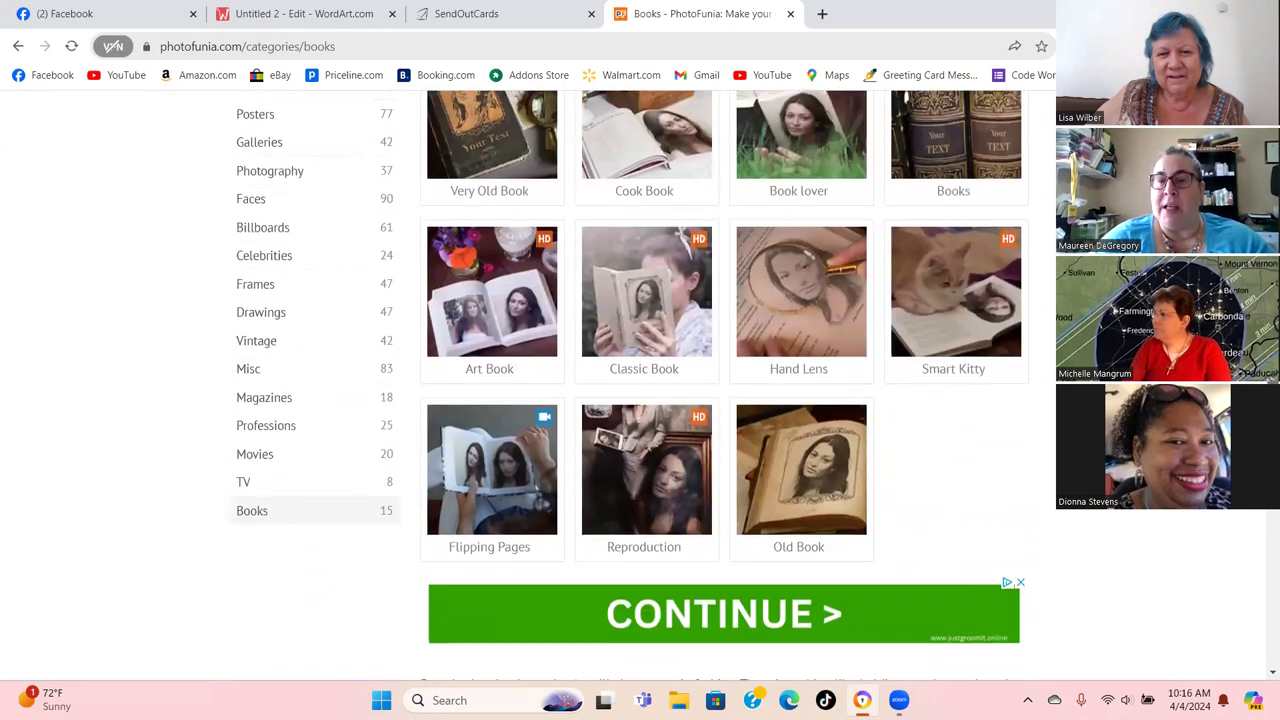
scroll(640, 400, up, 4)
scroll(640, 400, up, 3)
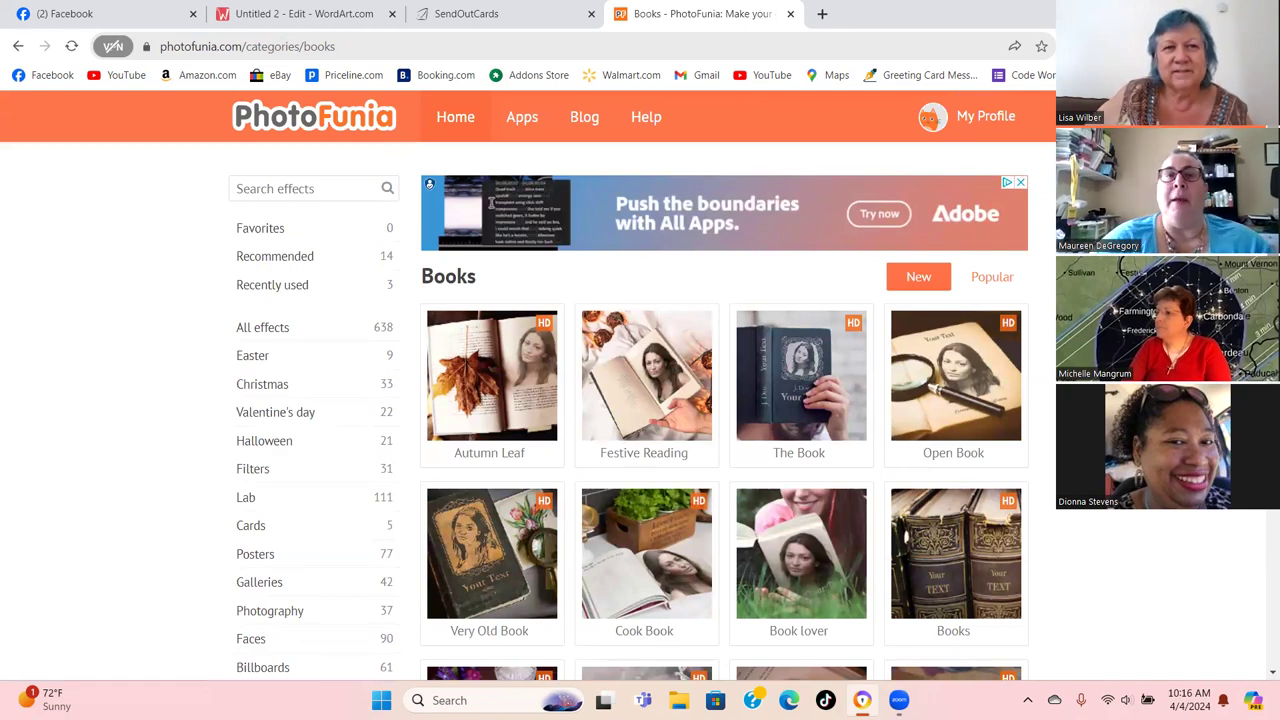
- Switch to WordArt.com and add 'bunnies' and 'flowers' to the word list
click(304, 16)
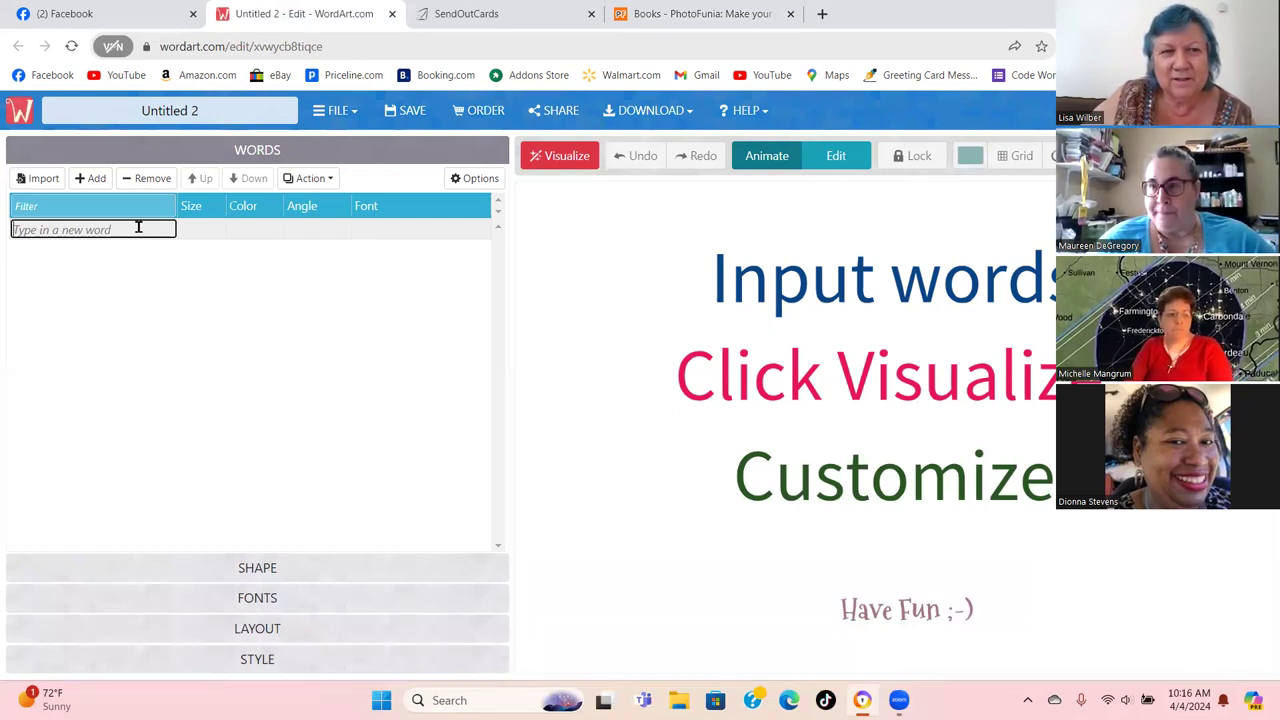
text(bunnies)
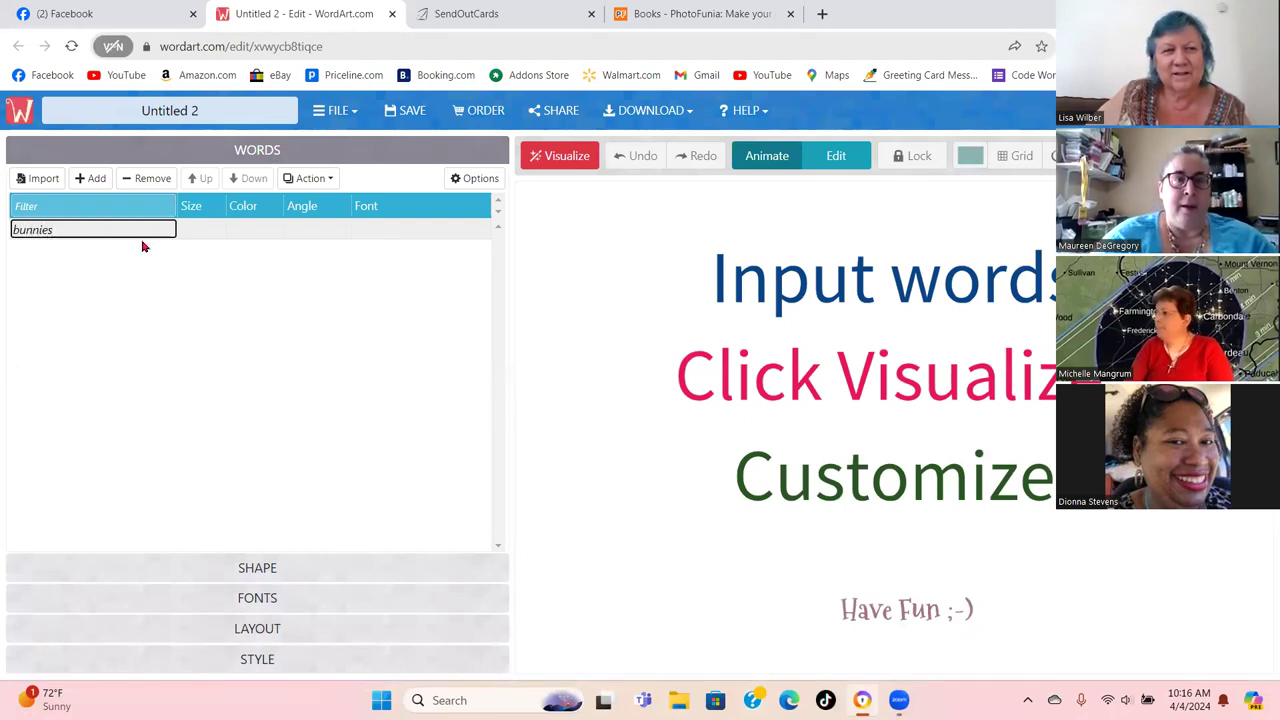
key(Return)
click(91, 250)
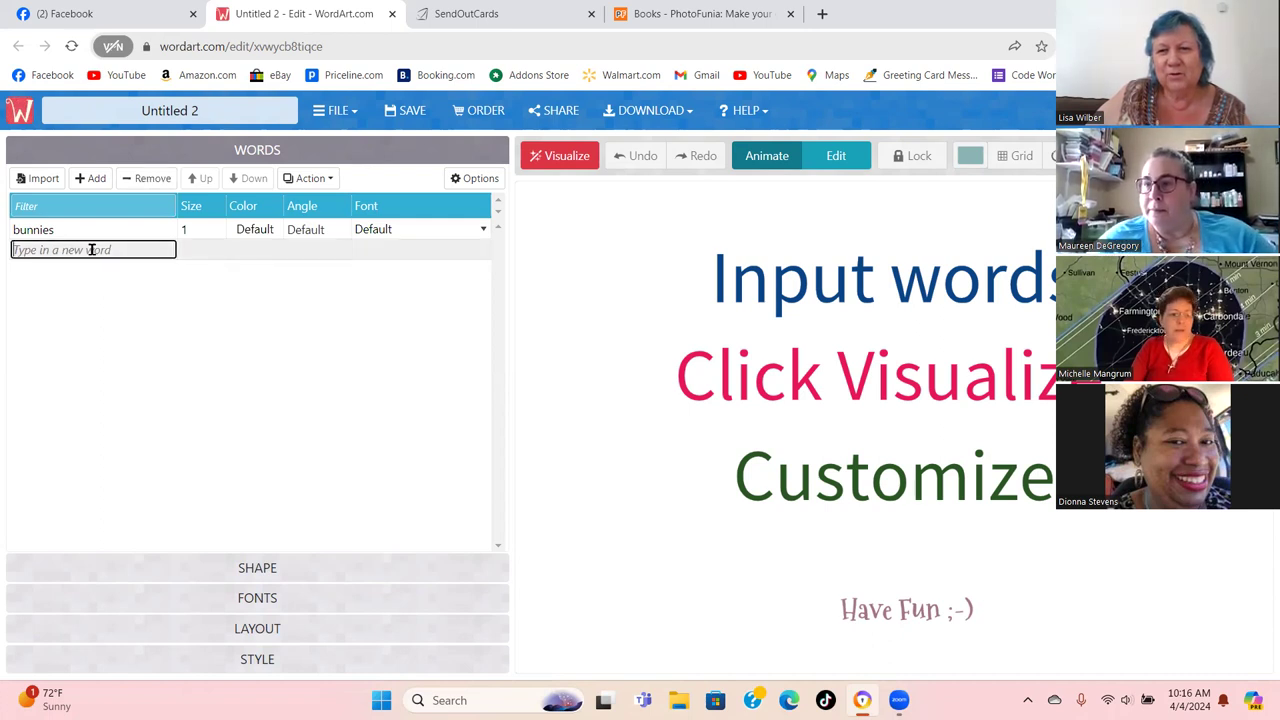
text(flowers)
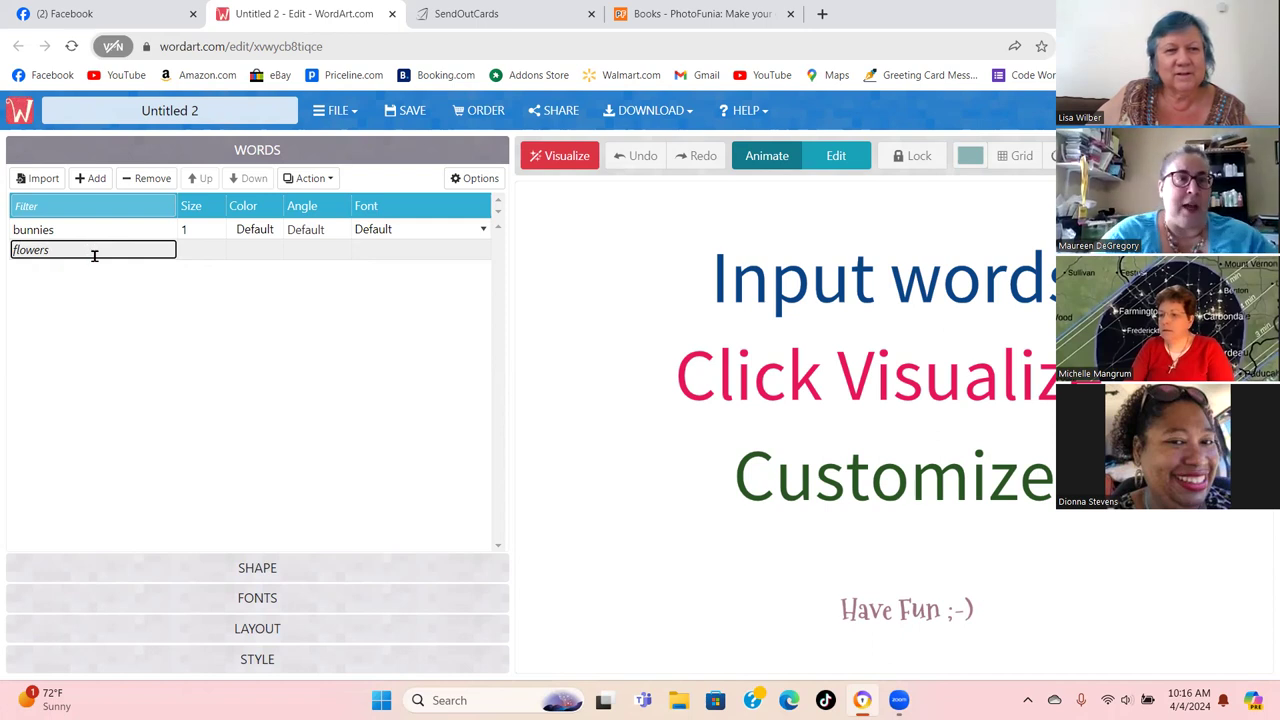
key(Return)
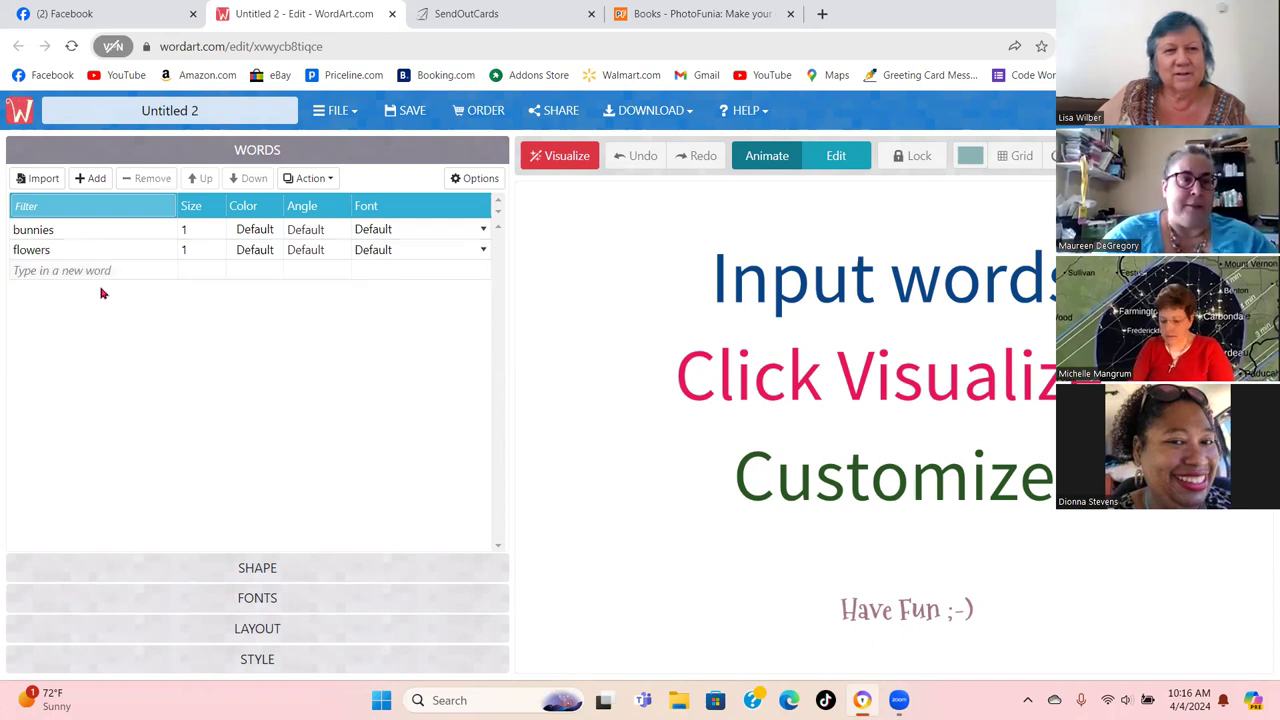
- Add 'sunshine', 'birds' and 'April Showers' to the word list
text(suns)
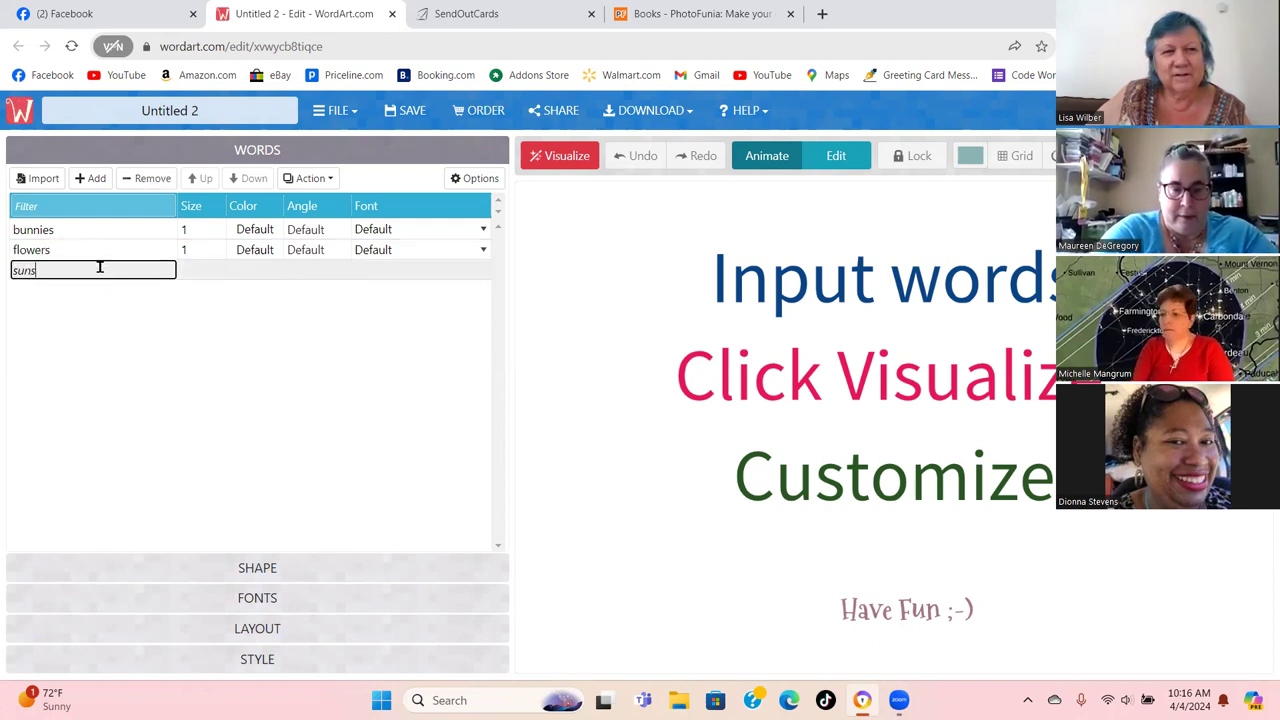
text(hine)
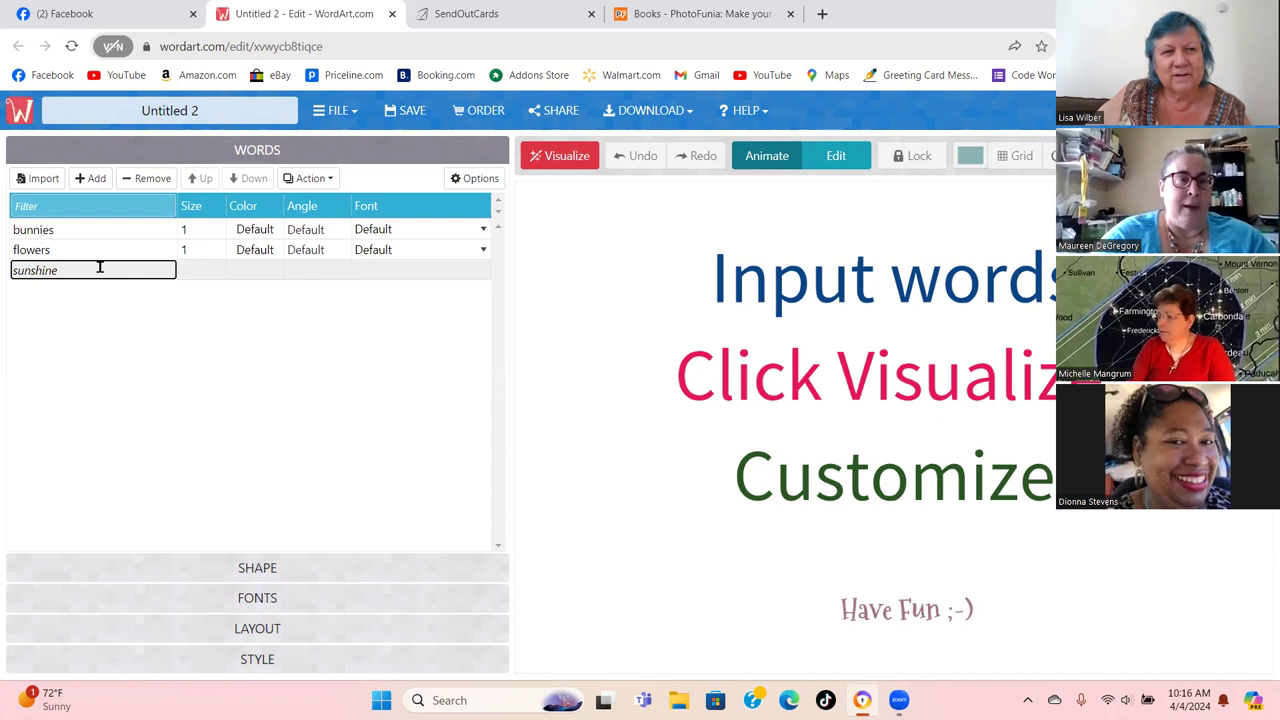
key(Return)
click(89, 290)
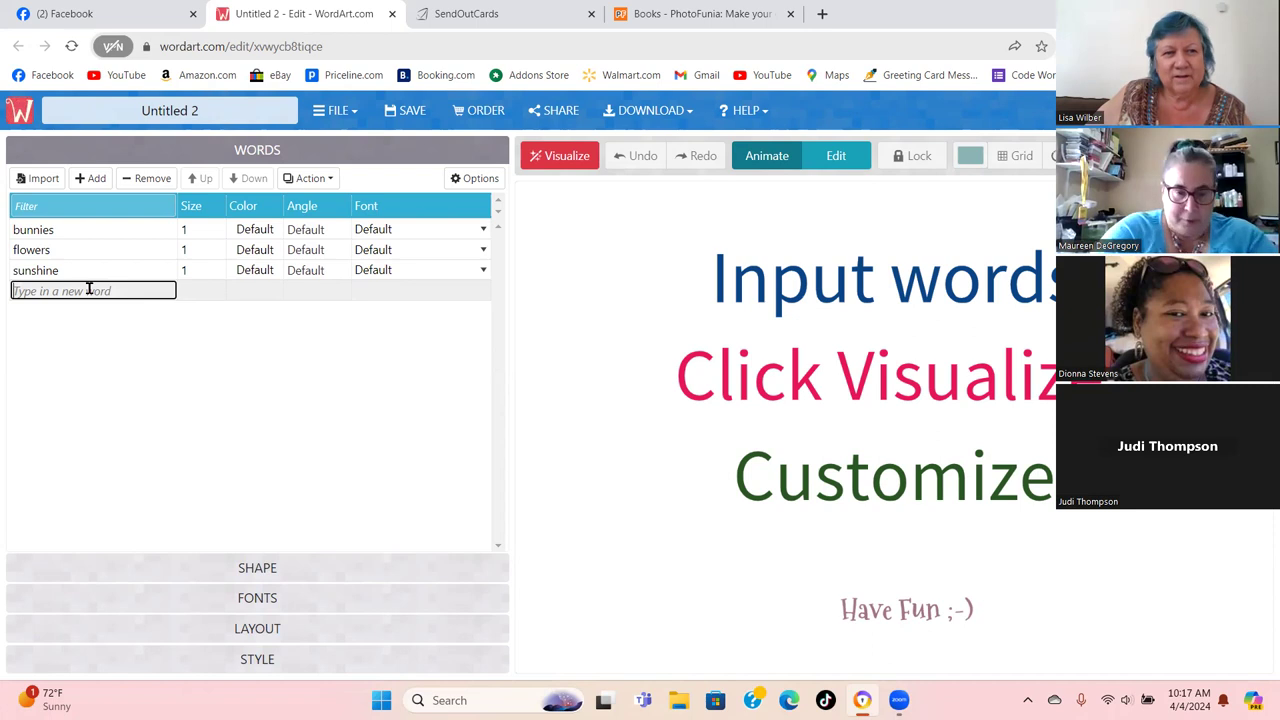
text(birds)
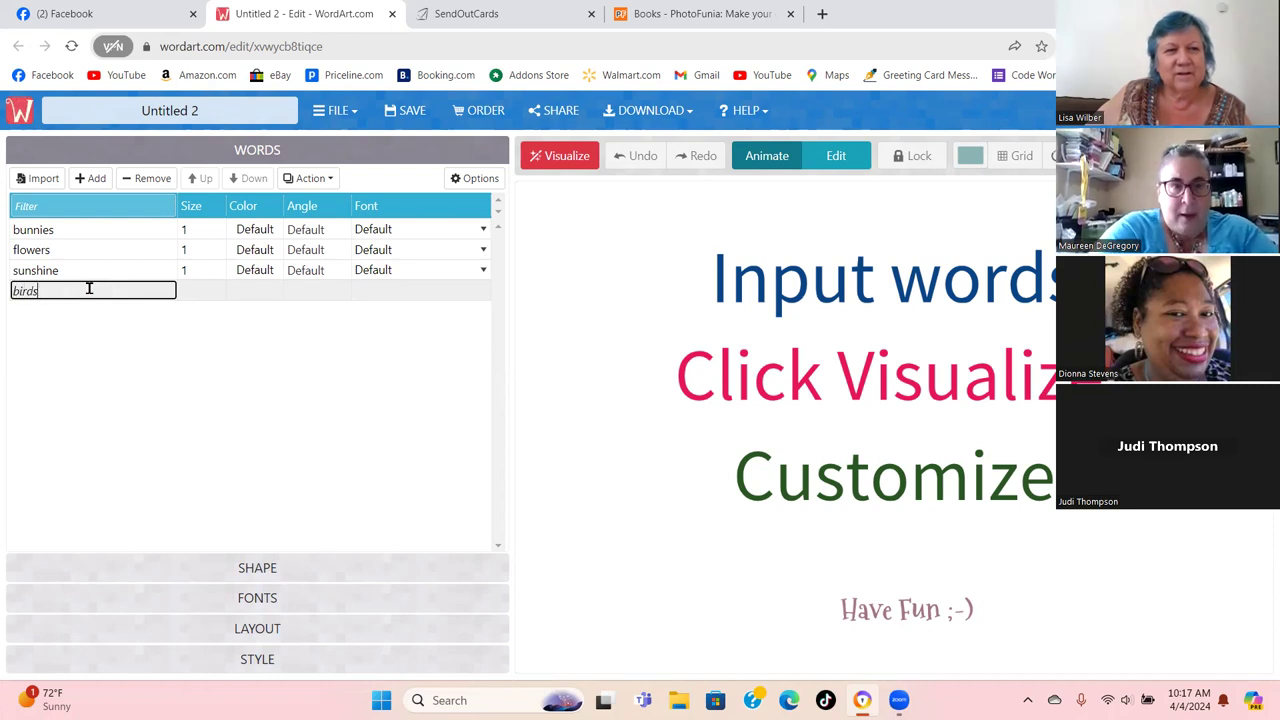
key(Return)
click(78, 313)
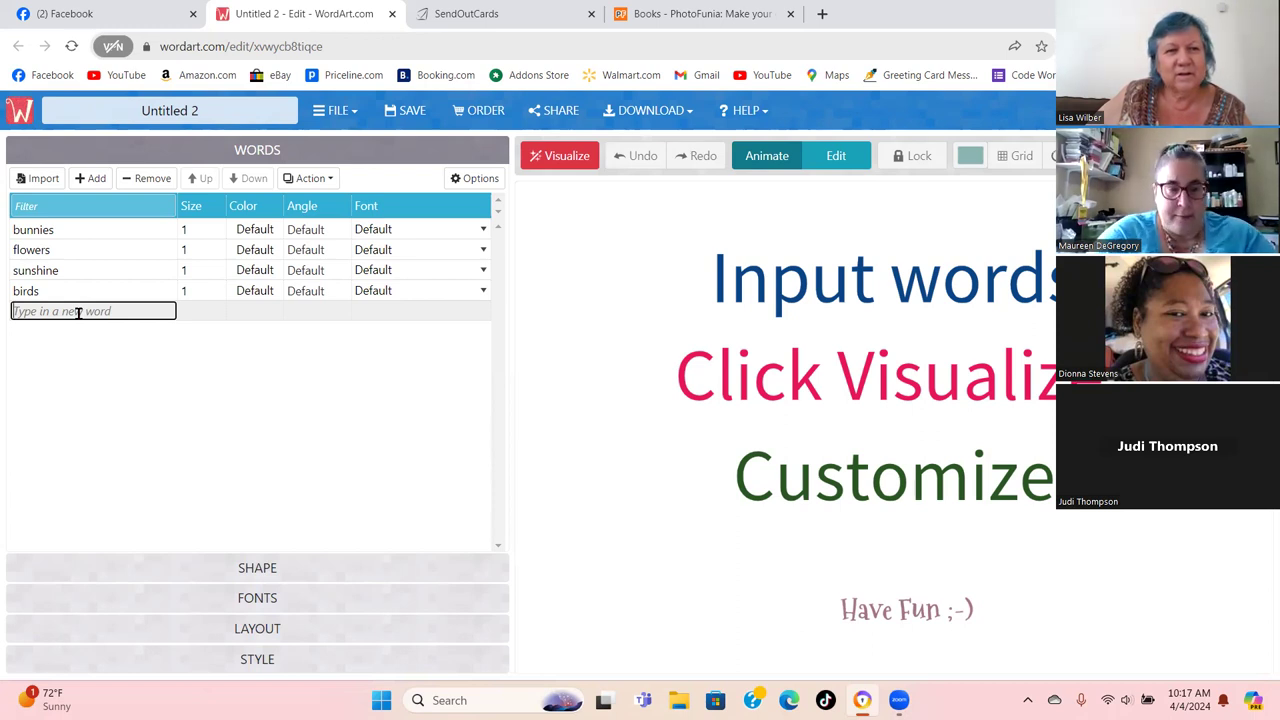
text(April Sho)
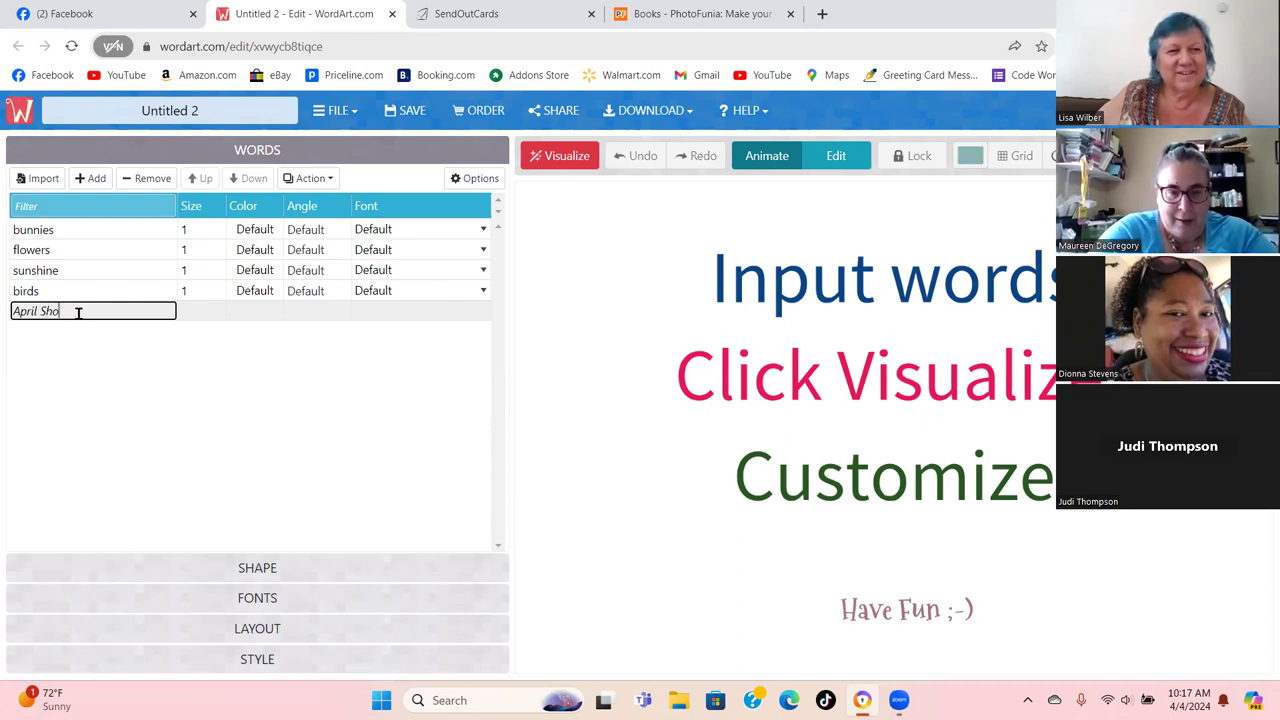
text(wer)
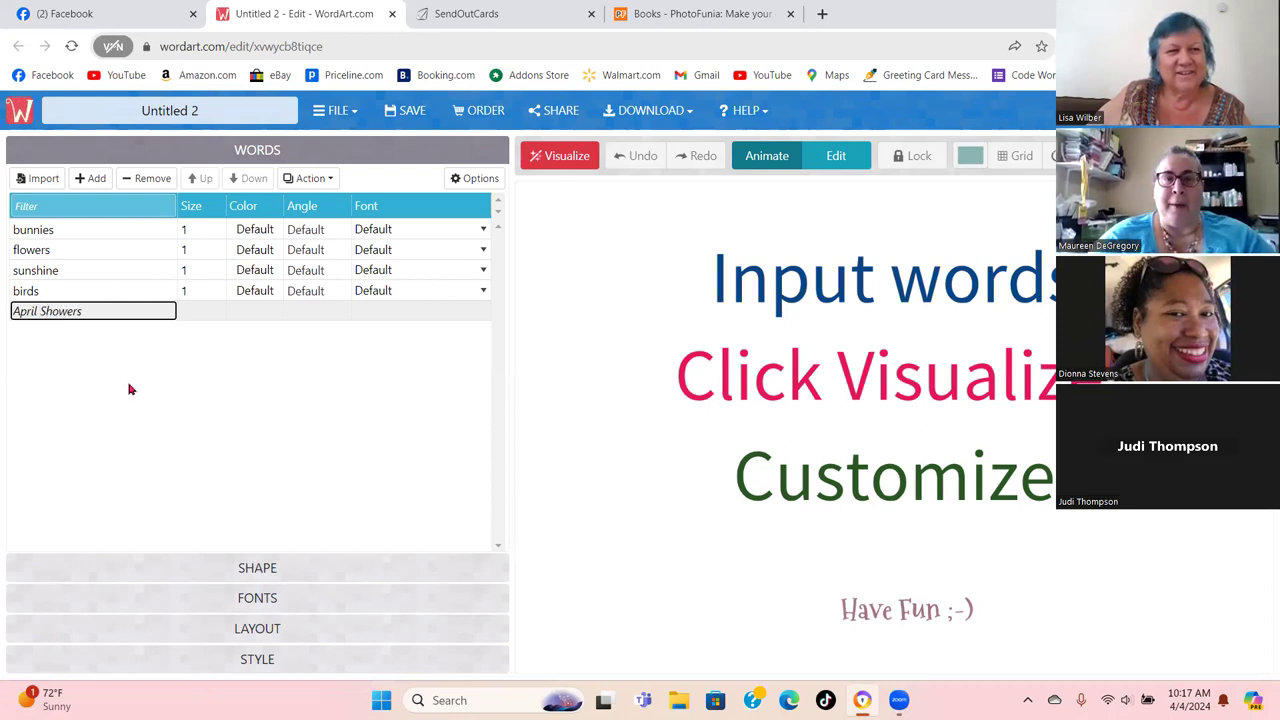
text(s)
key(Return)
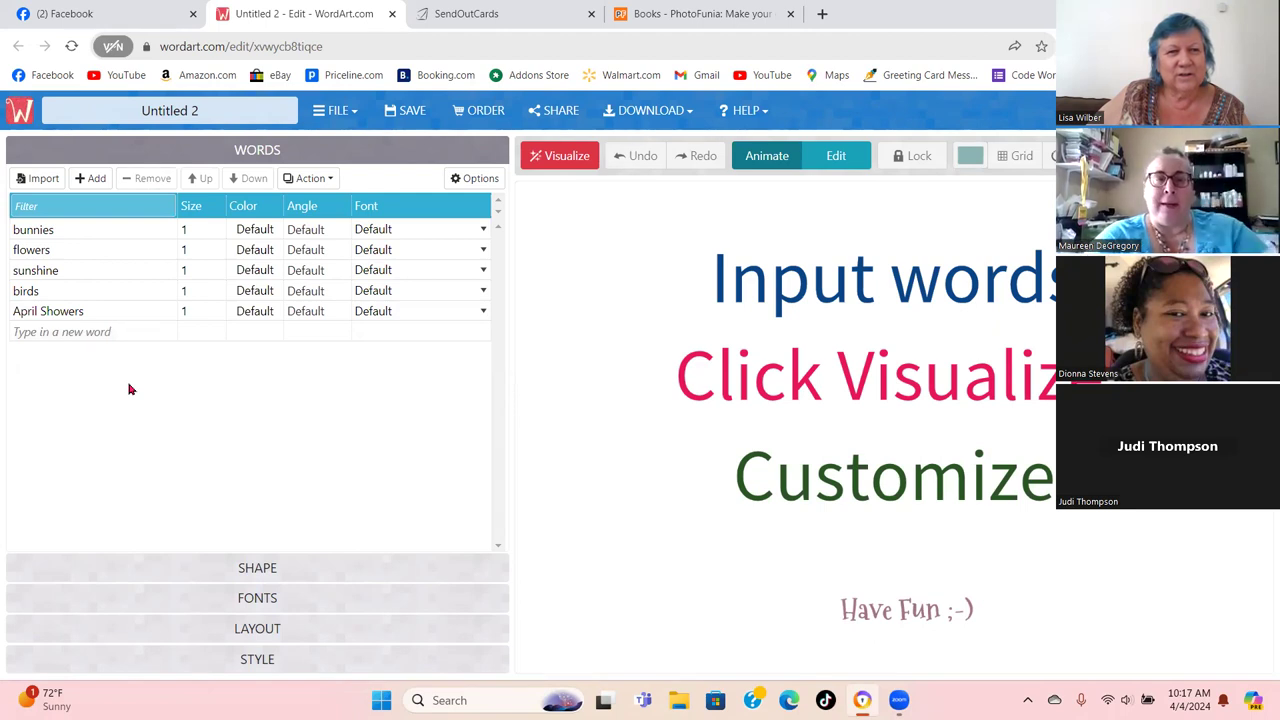
- Pick the red flower from the Nature shapes as the word cloud's shape
click(259, 577)
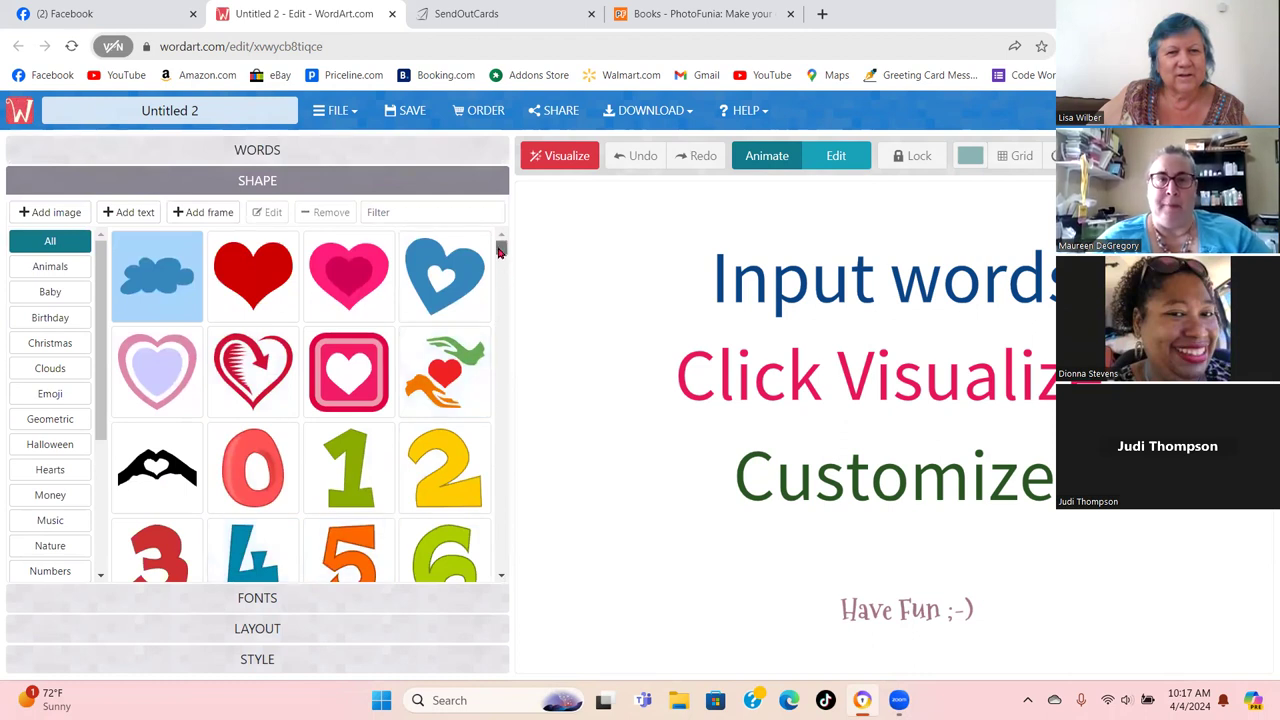
drag(500, 252, 503, 330)
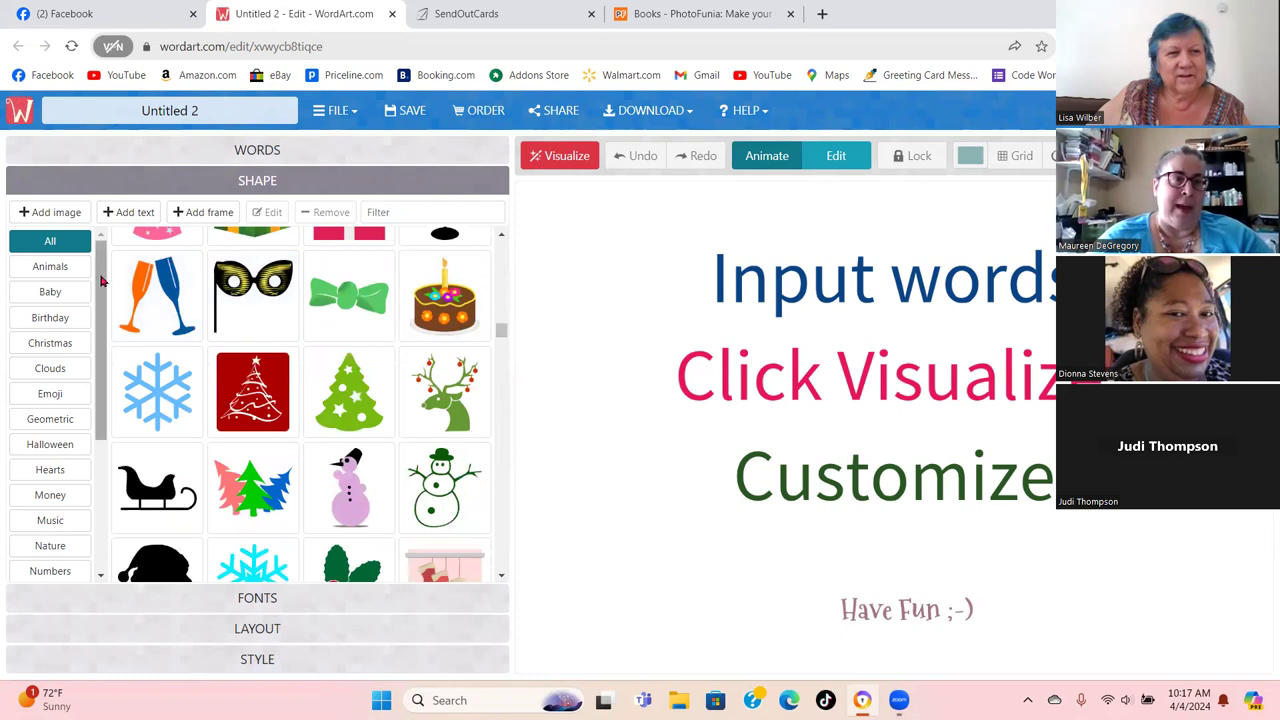
drag(101, 282, 106, 398)
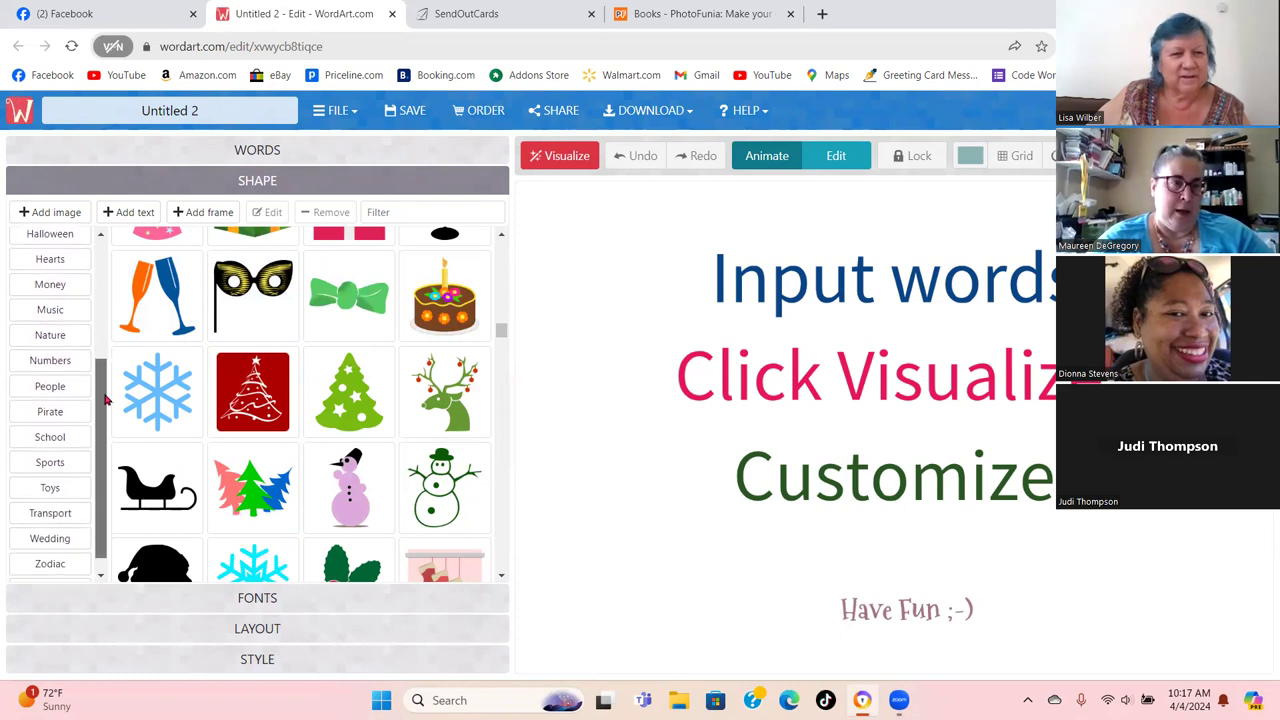
click(47, 335)
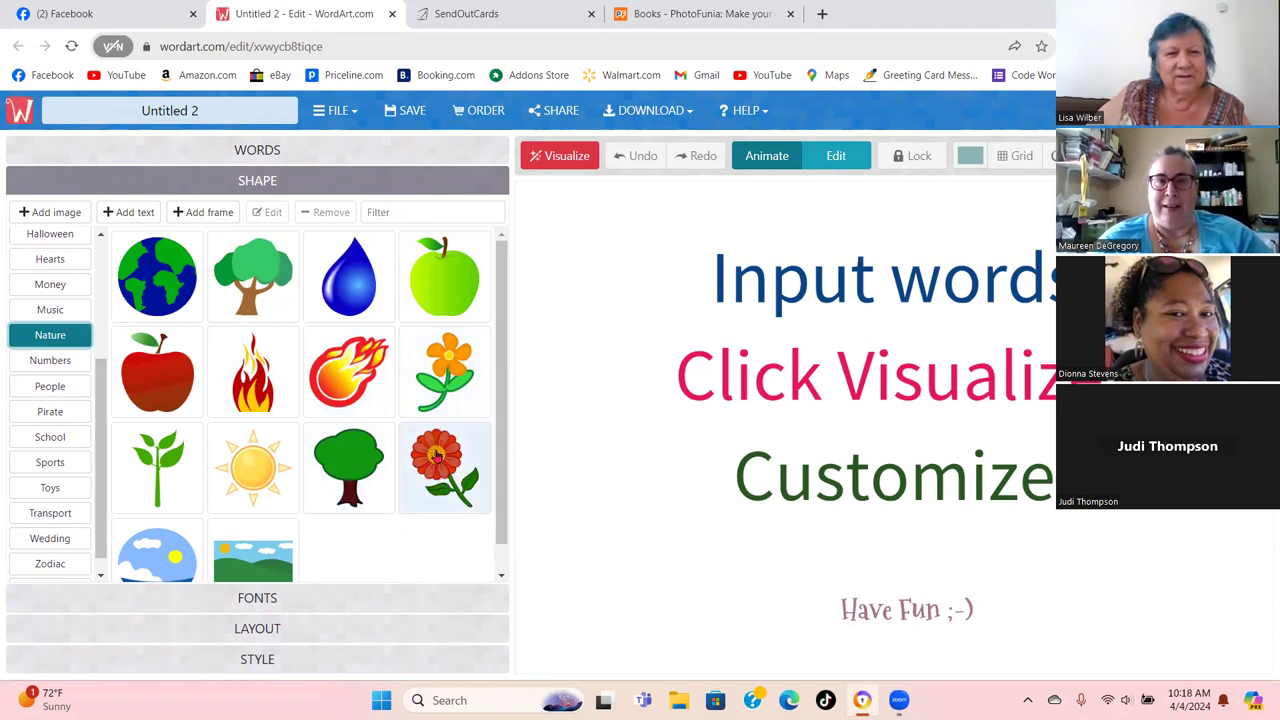
click(440, 480)
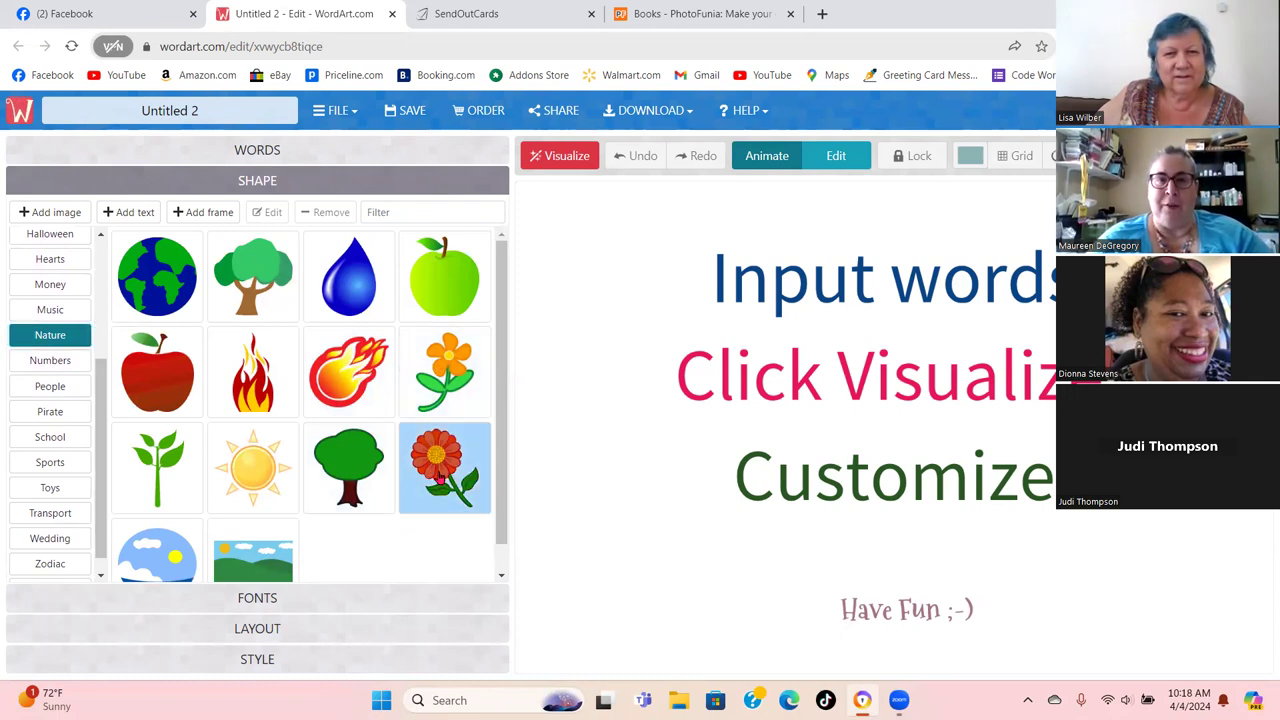
click(313, 600)
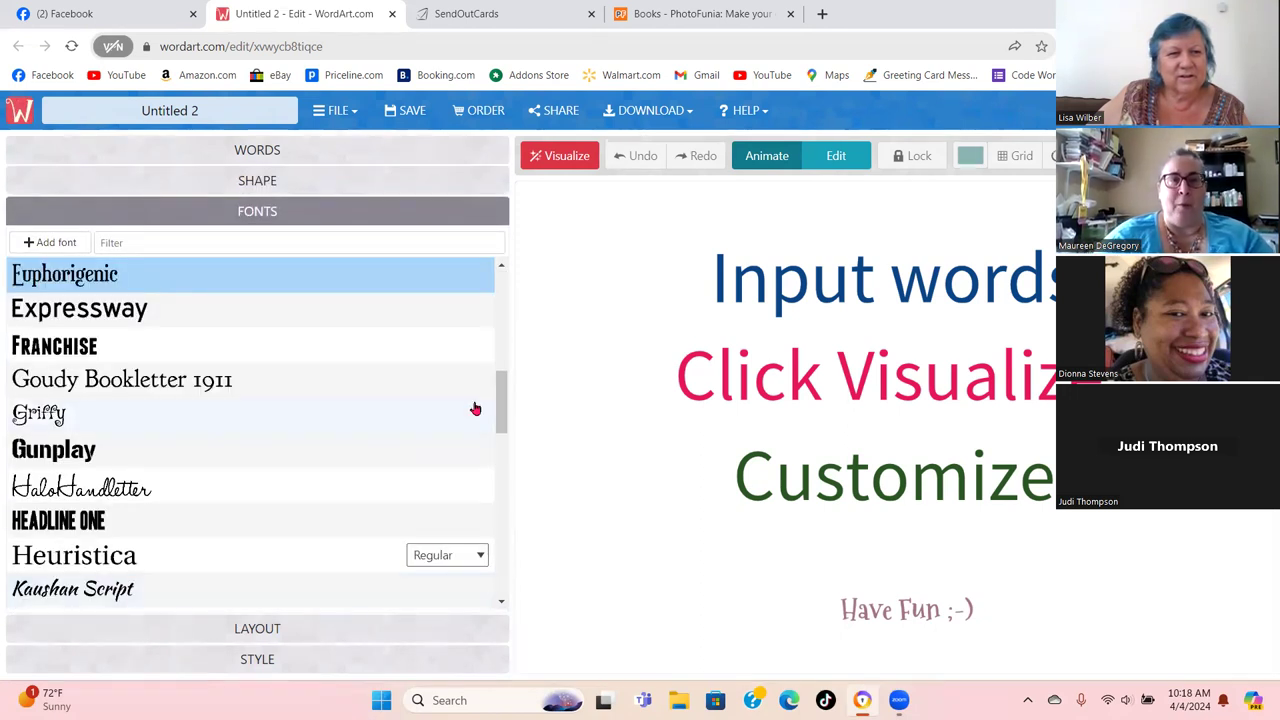
- Give the cloud the Bubblegum Sans font and the Crossing Words layout, then expand STYLE
drag(503, 400, 503, 309)
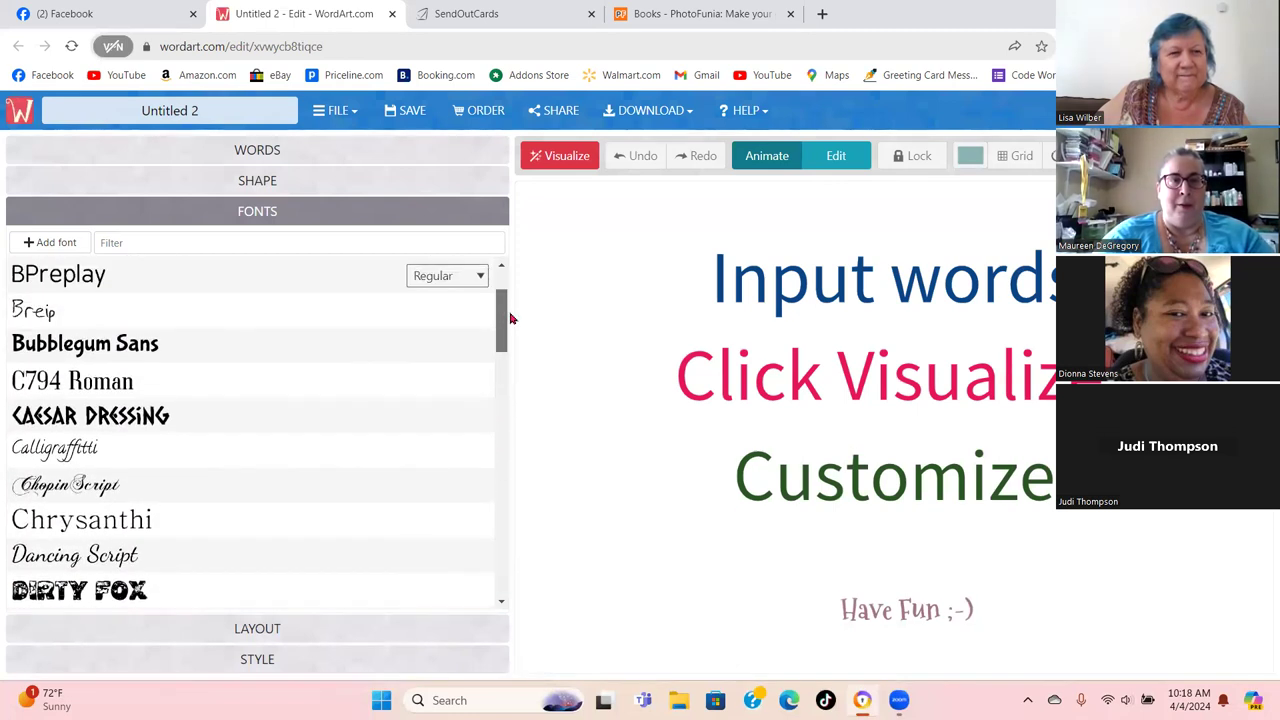
click(116, 346)
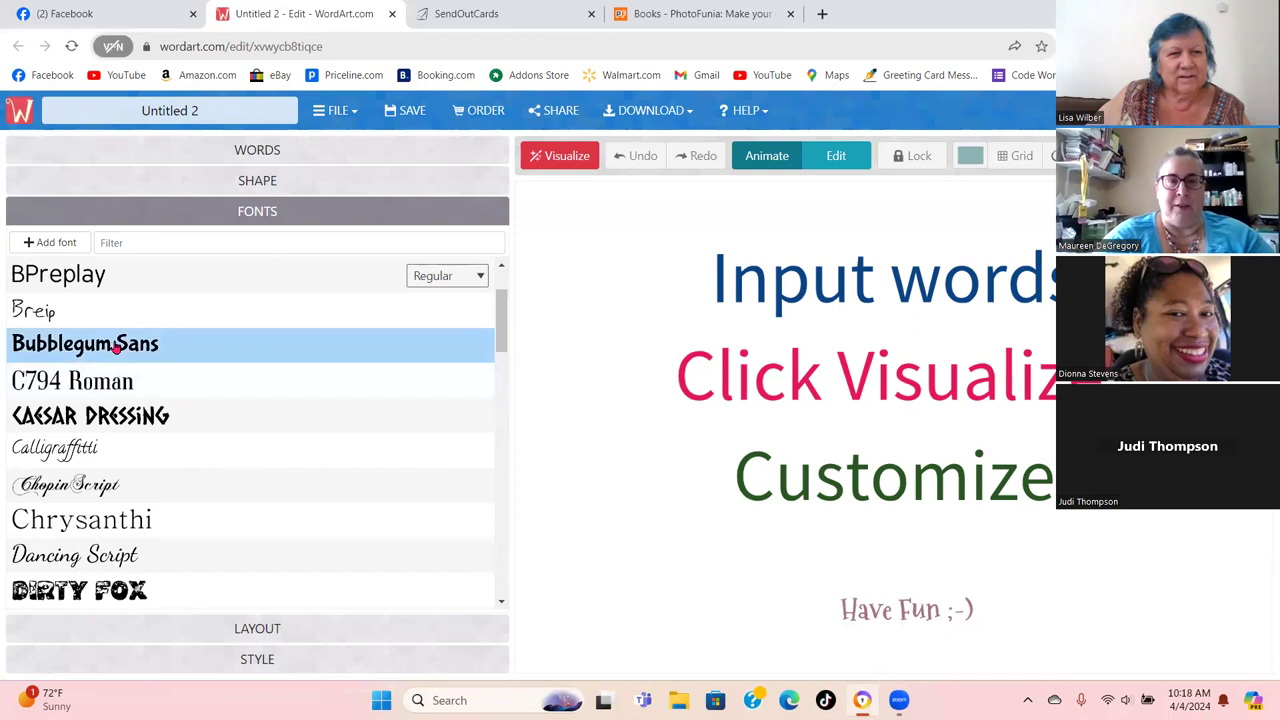
click(251, 633)
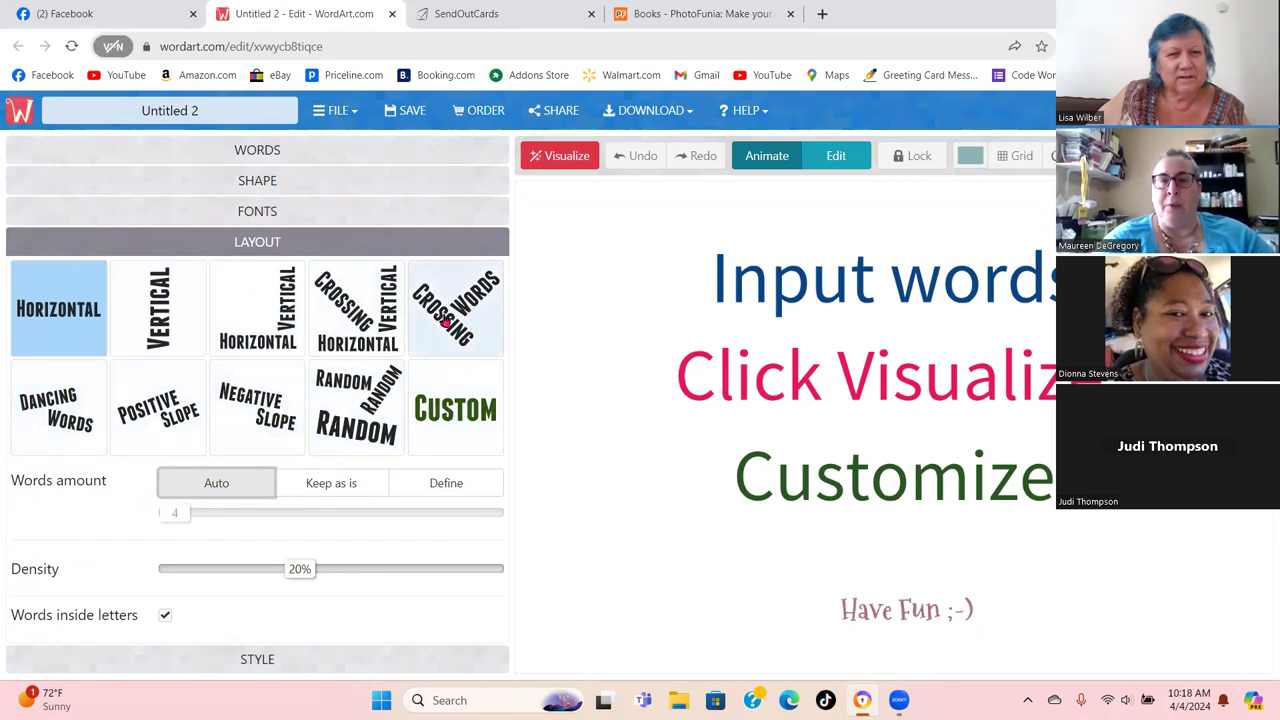
click(446, 322)
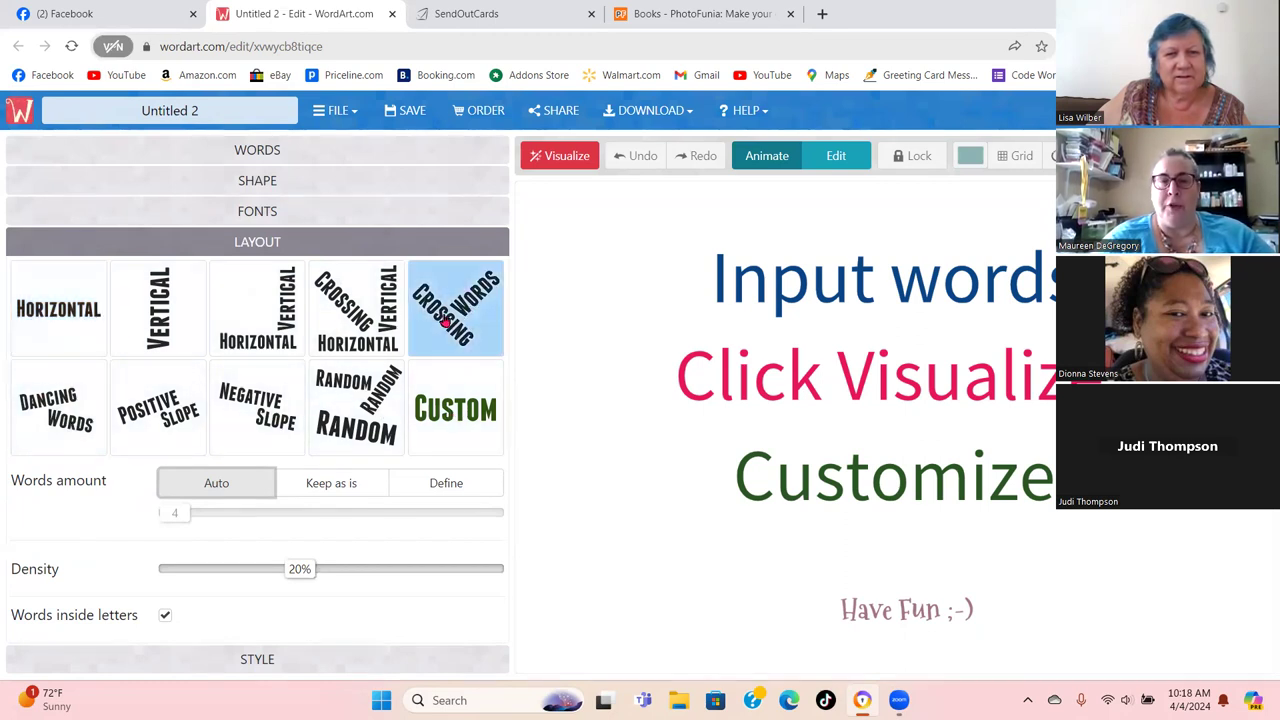
click(272, 660)
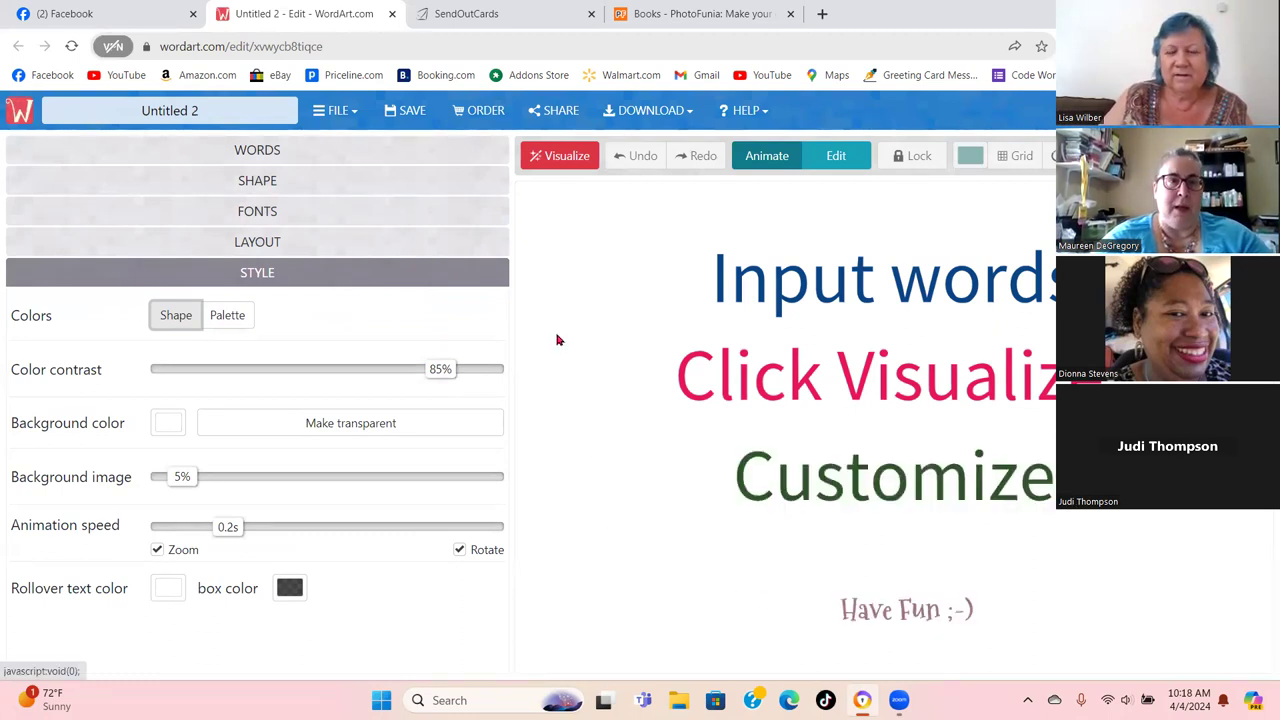
click(227, 317)
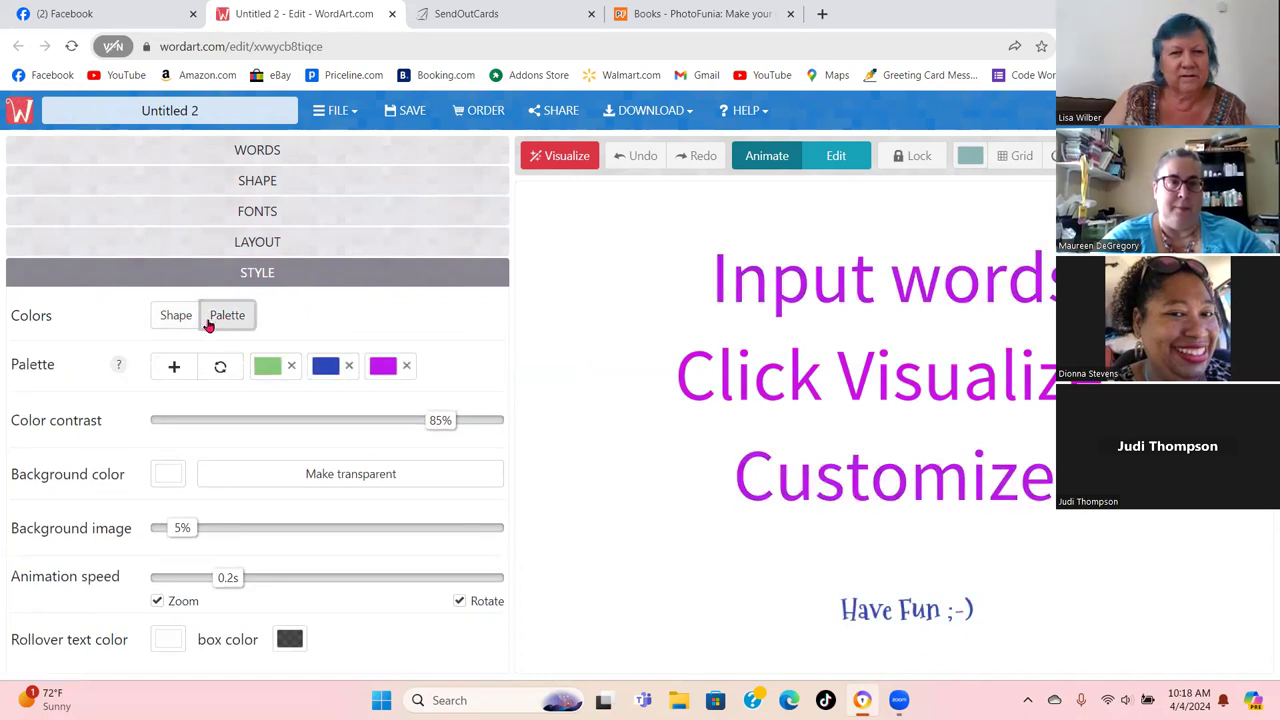
click(318, 368)
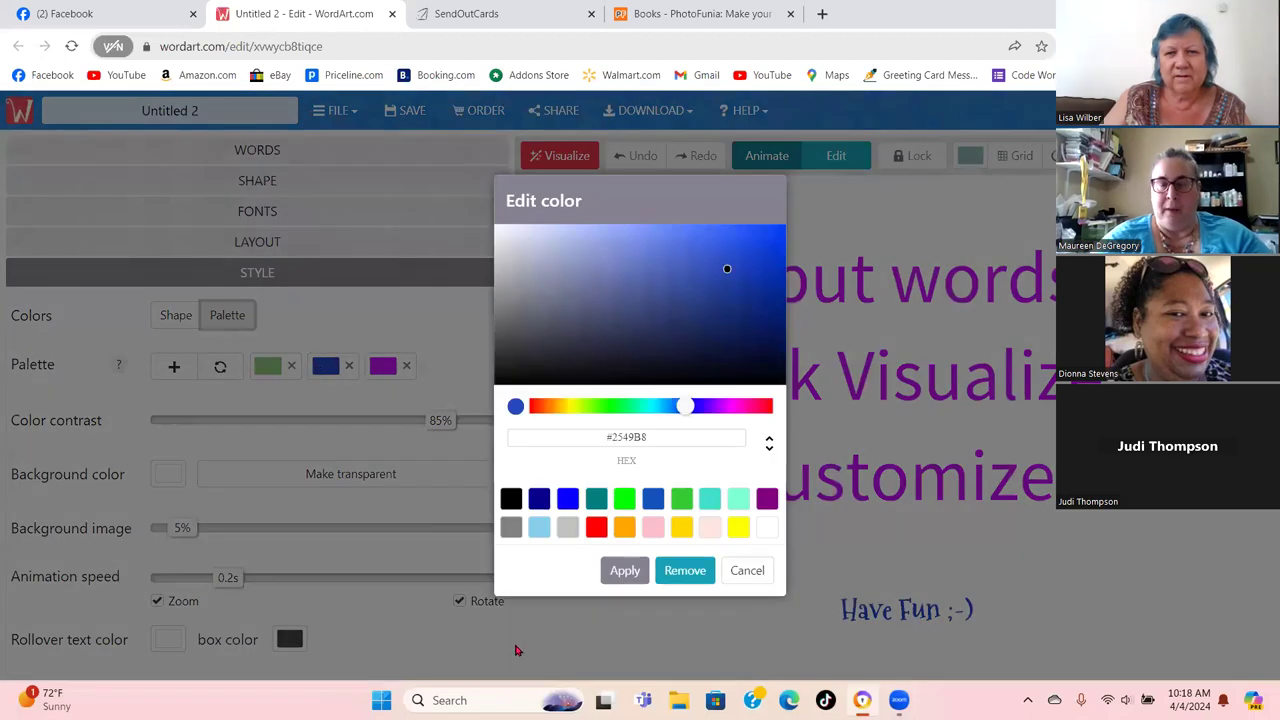
click(624, 571)
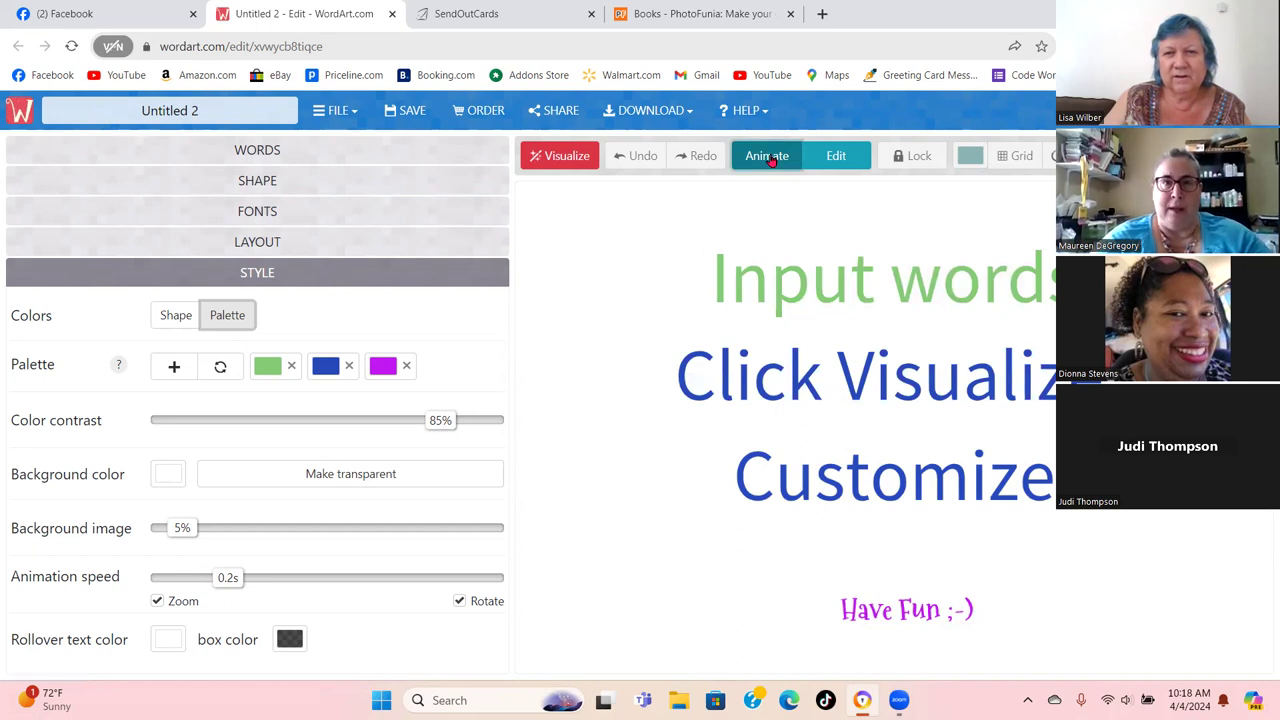
click(772, 158)
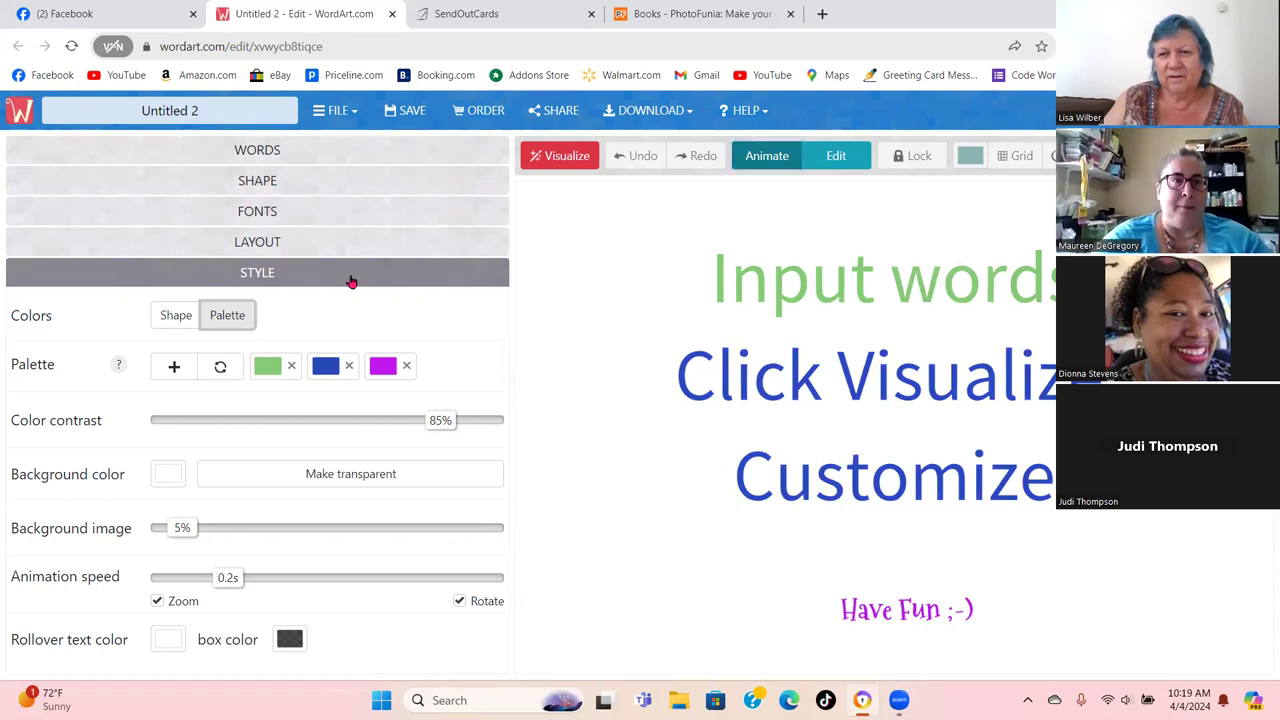
click(349, 114)
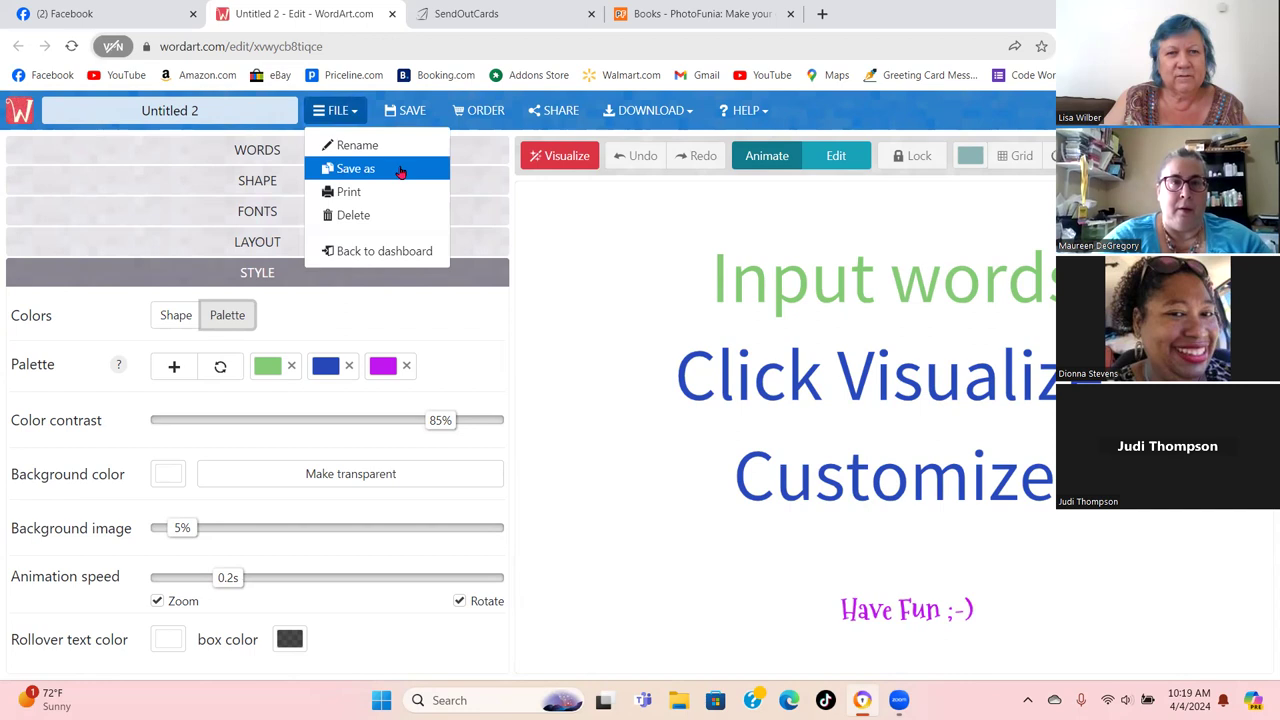
click(575, 313)
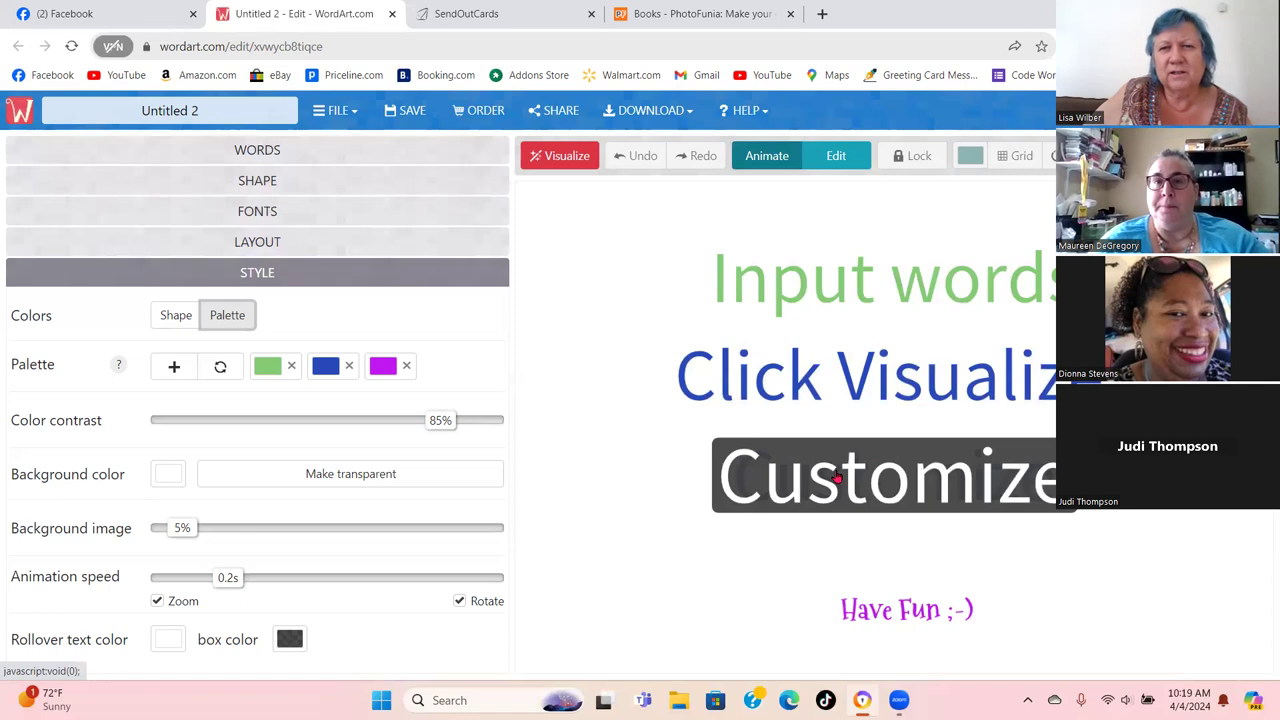
- Render the flower cloud of birds, bunnies, flowers, sunshine and April Showers, then expand LAYOUT
click(557, 160)
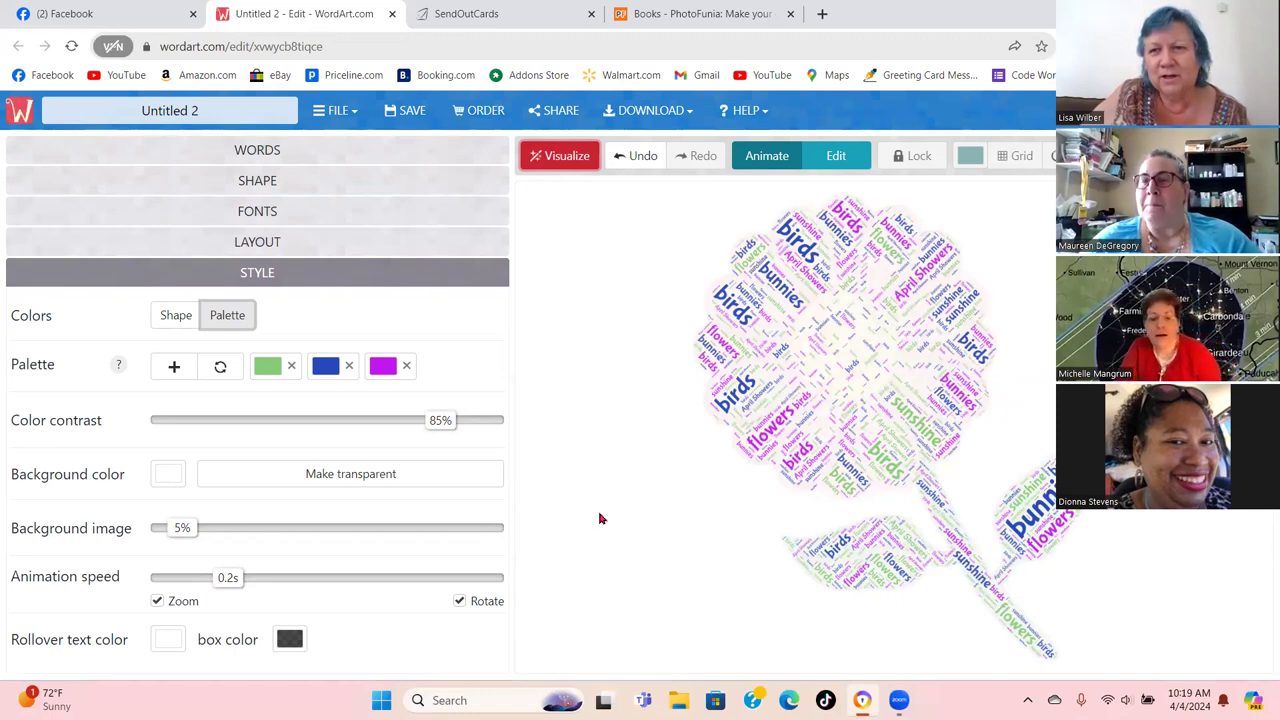
click(260, 240)
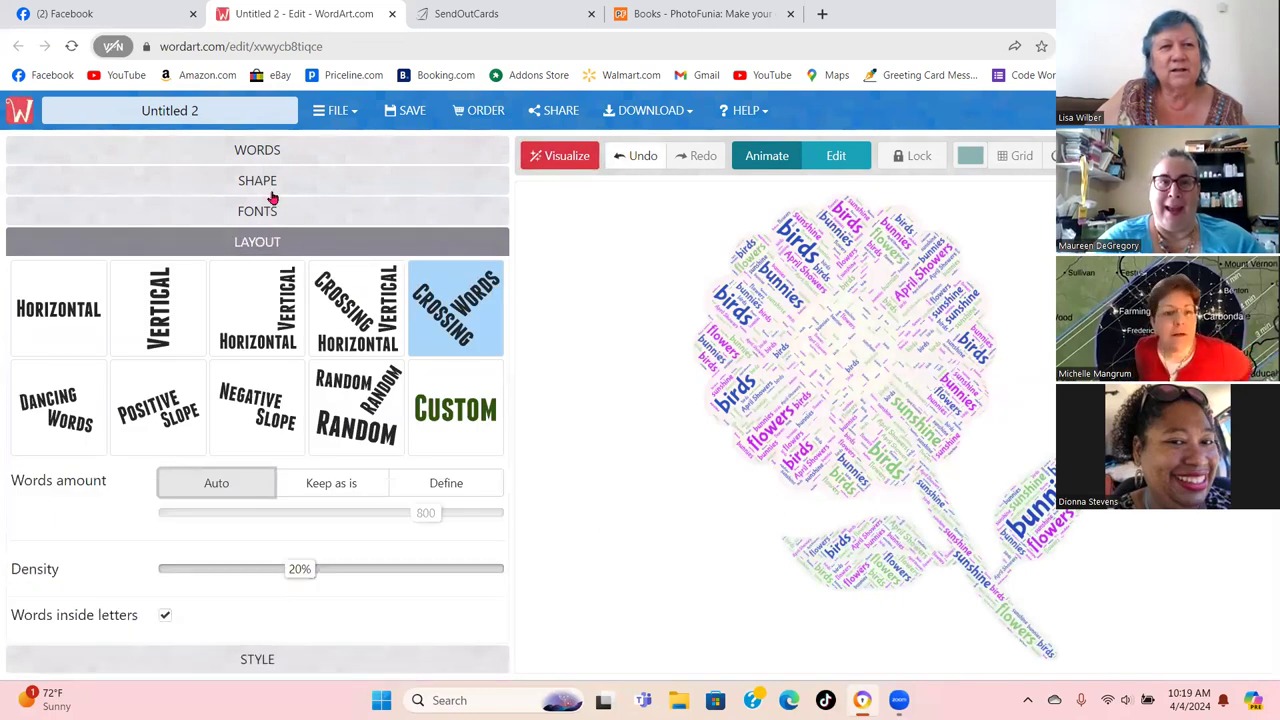
- Browse the Wedding, School and Hearts shape categories, then expand the word list
click(271, 186)
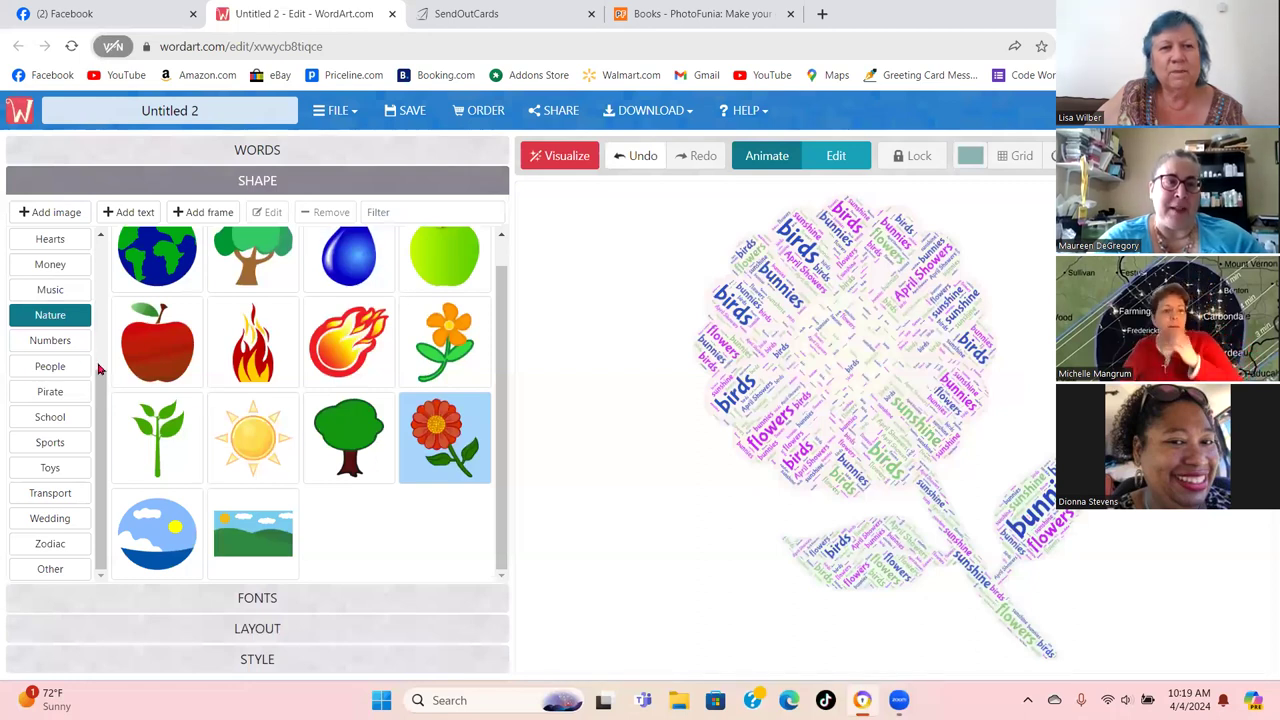
click(51, 527)
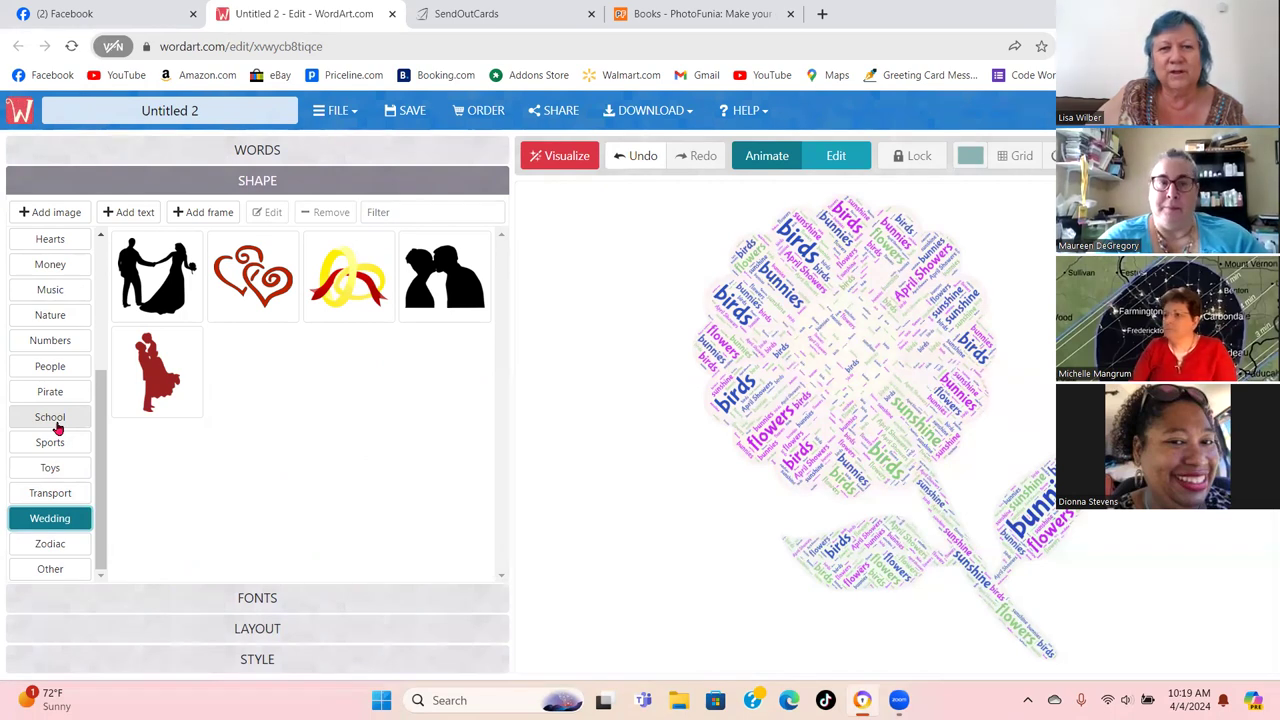
click(52, 418)
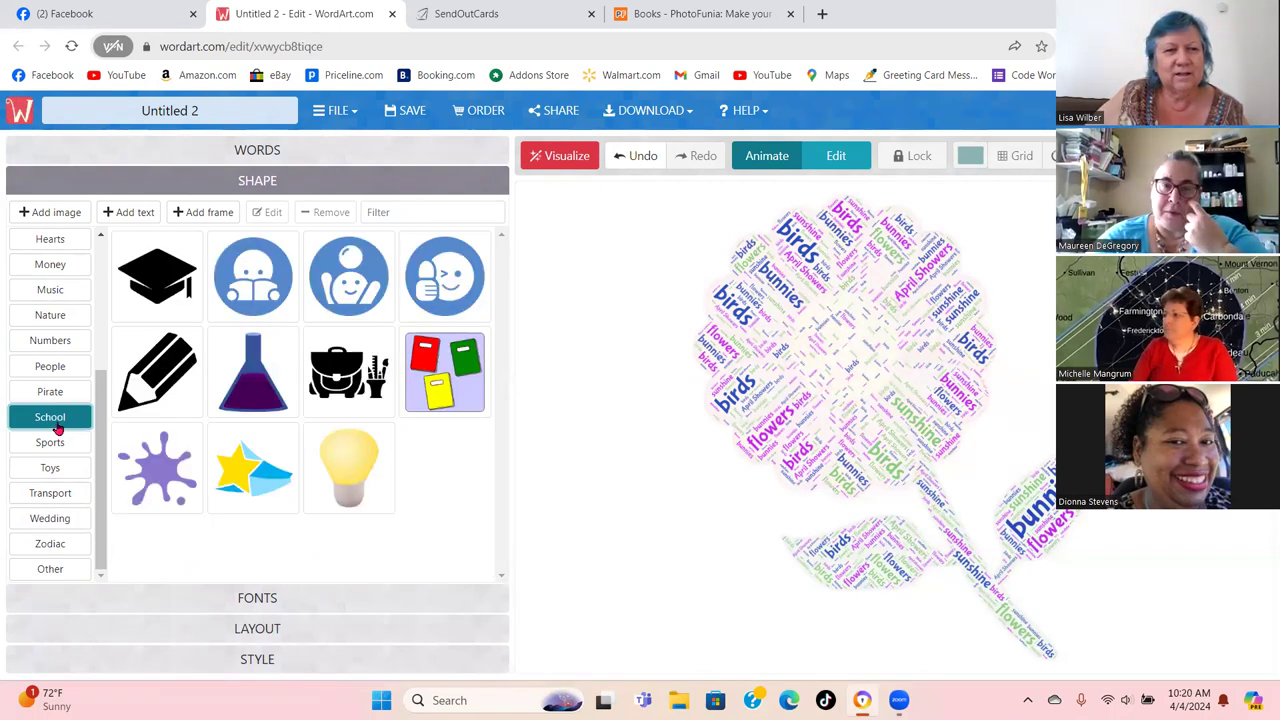
click(62, 245)
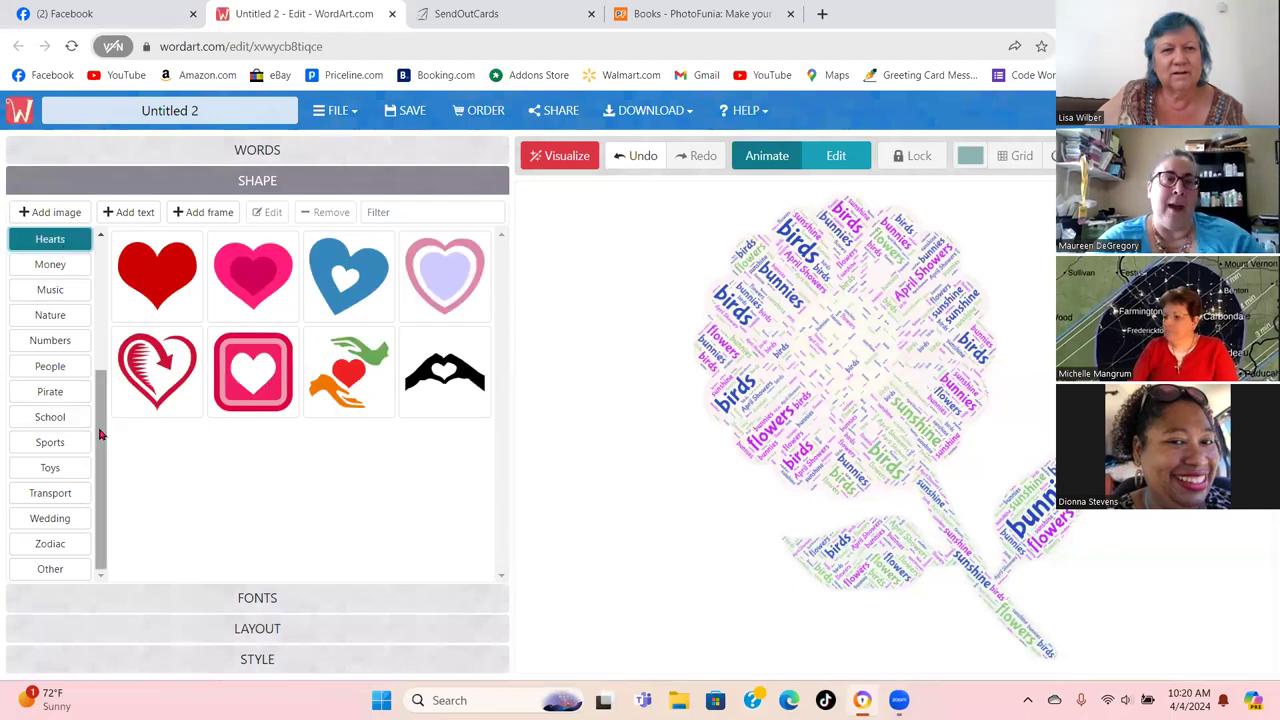
drag(100, 432, 102, 233)
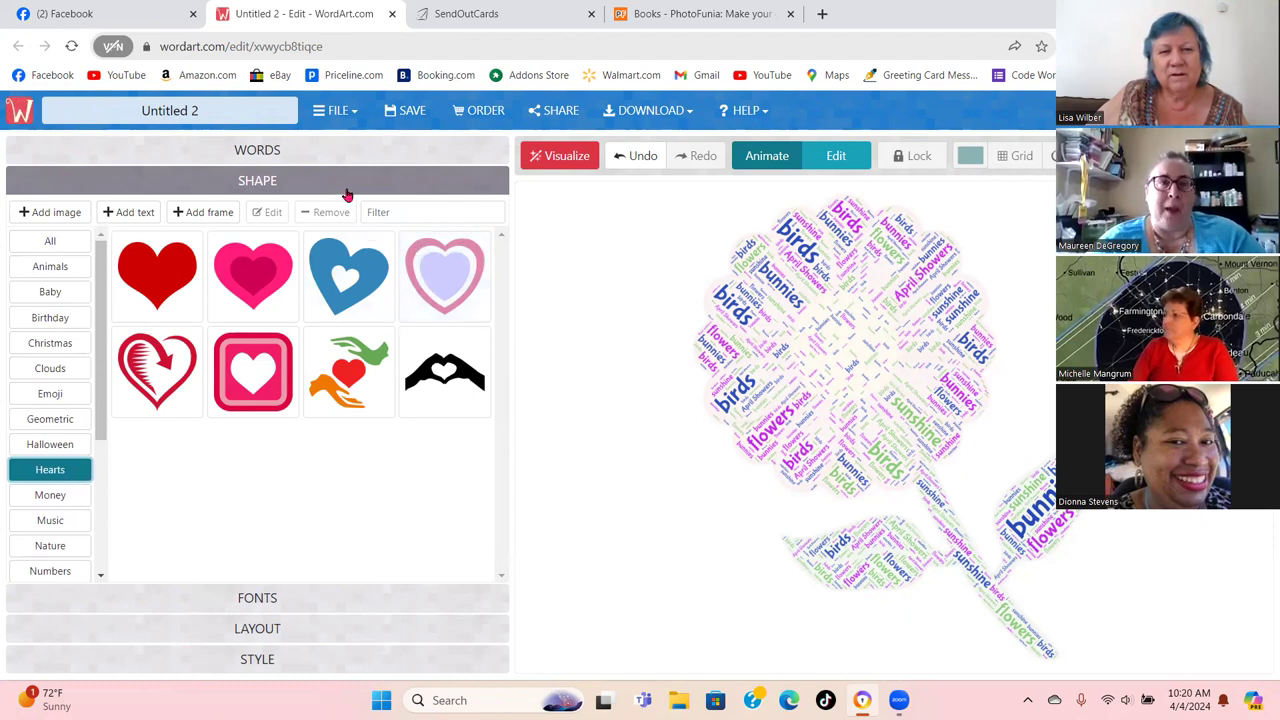
click(323, 151)
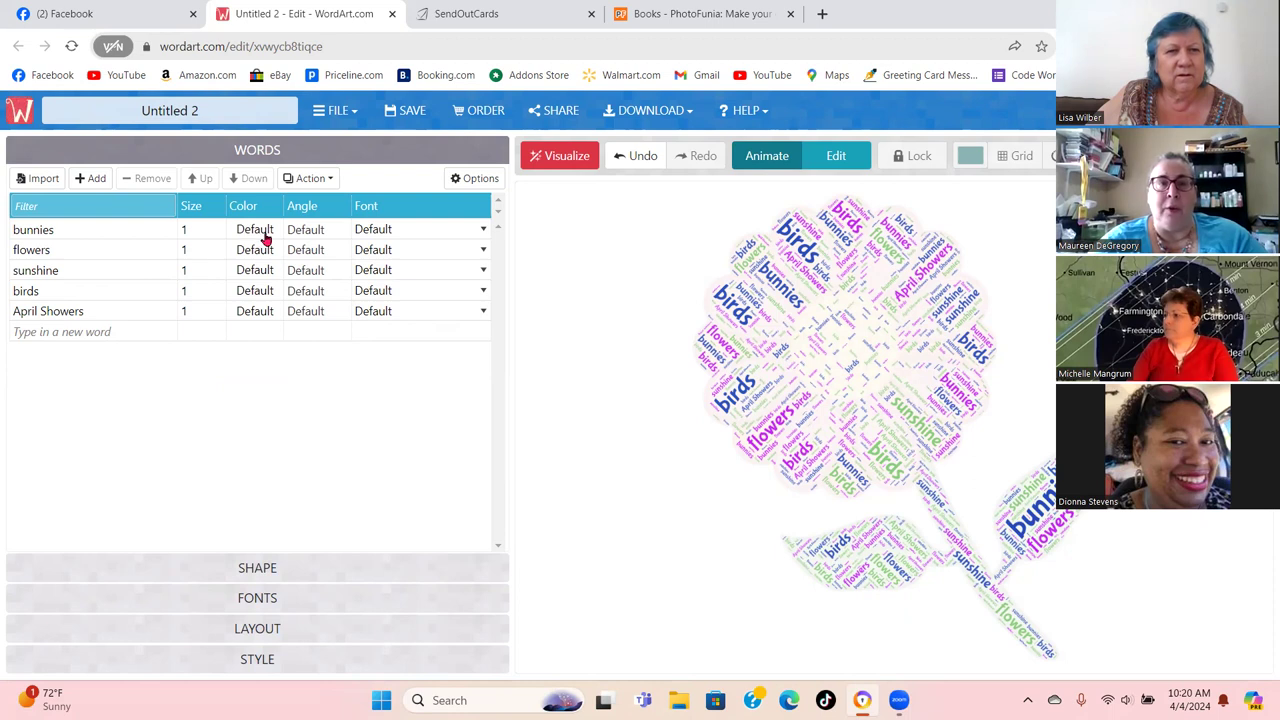
- Remove bunnies, flowers, sunshine, birds and April Showers from the word list
click(138, 235)
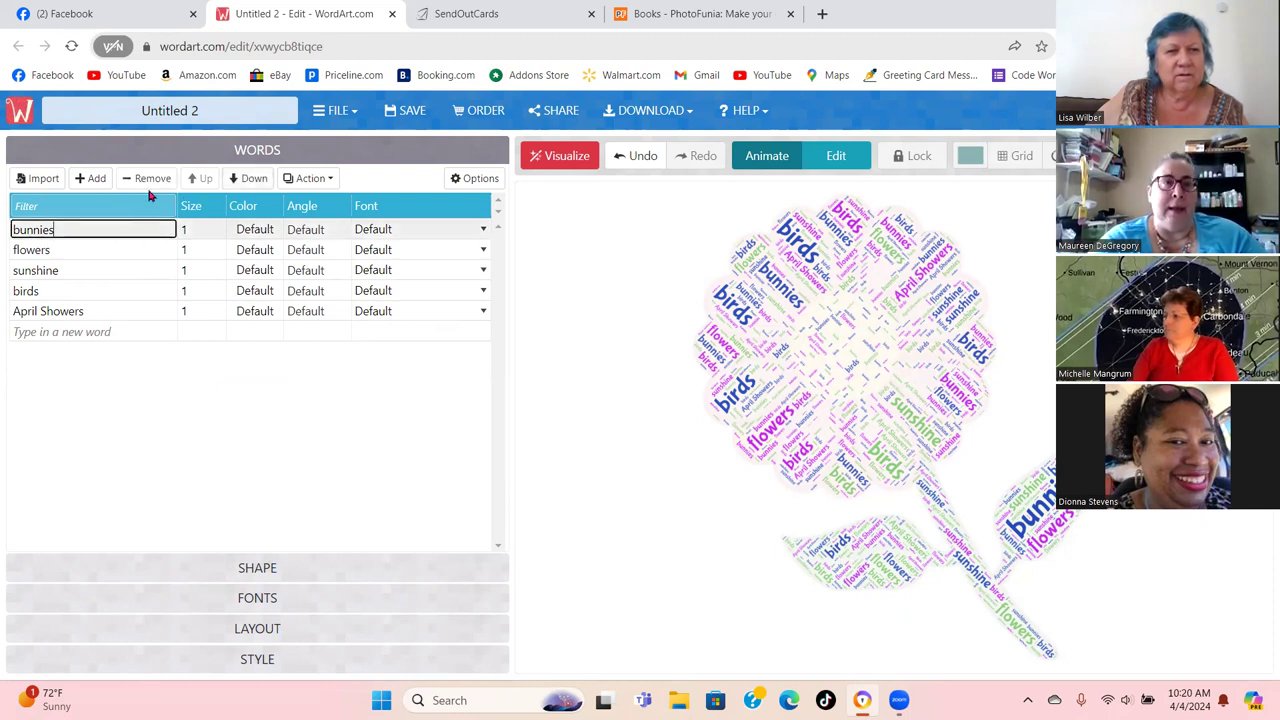
click(130, 189)
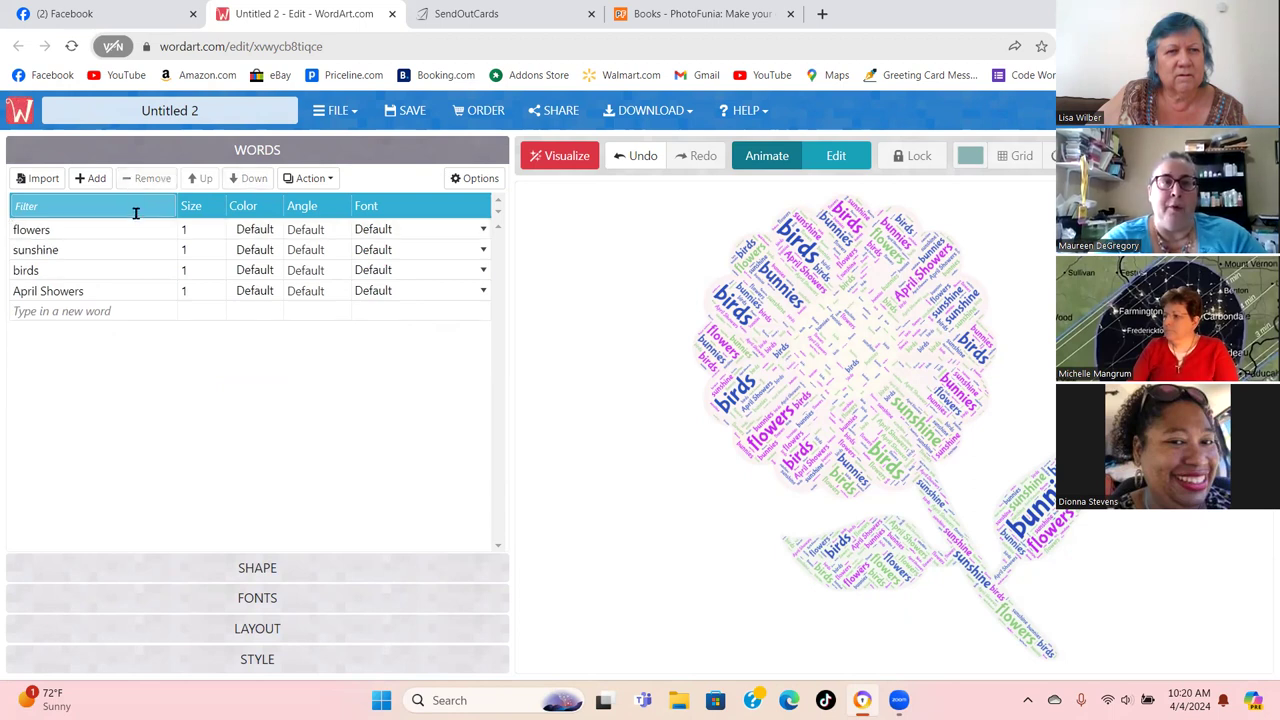
click(136, 228)
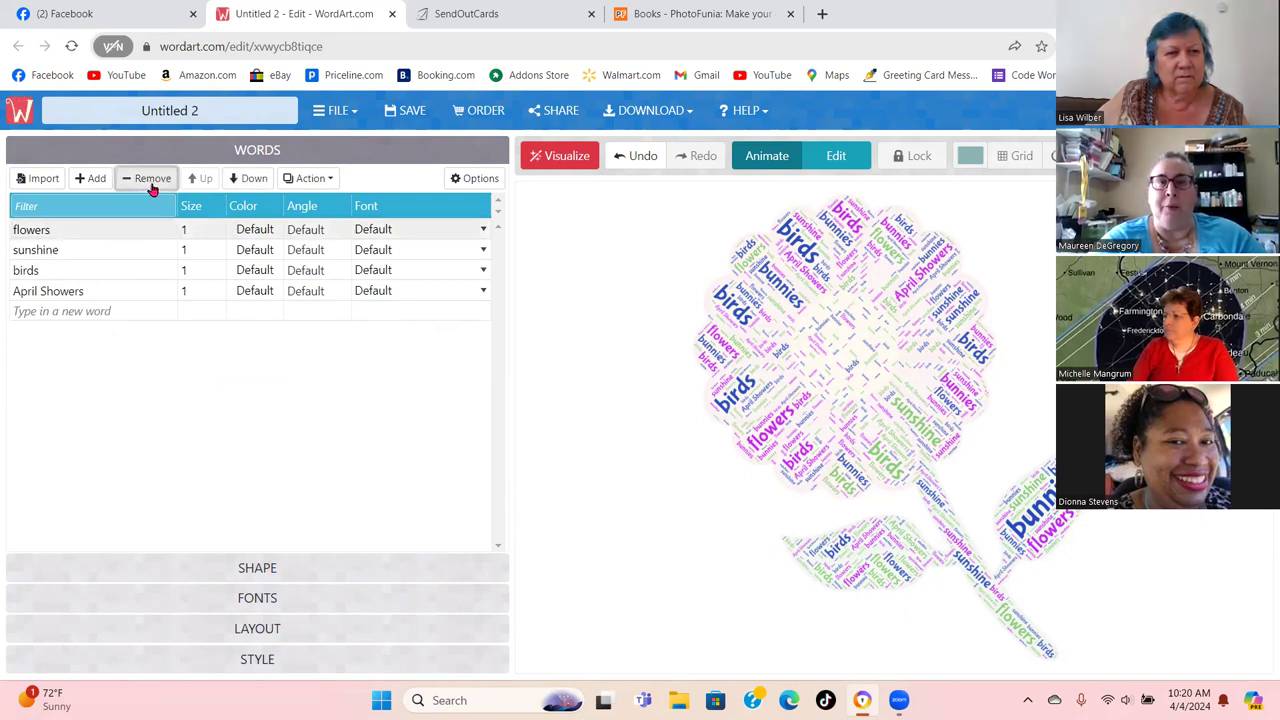
click(146, 181)
click(143, 225)
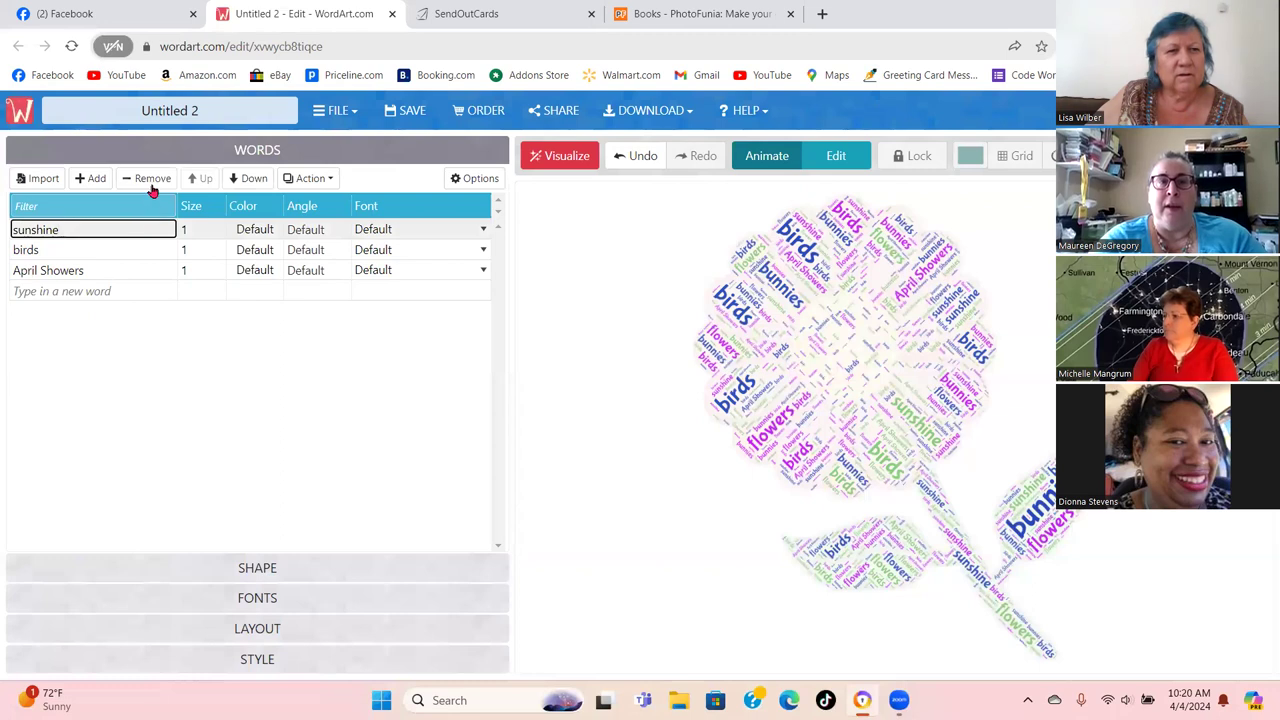
click(152, 180)
click(147, 229)
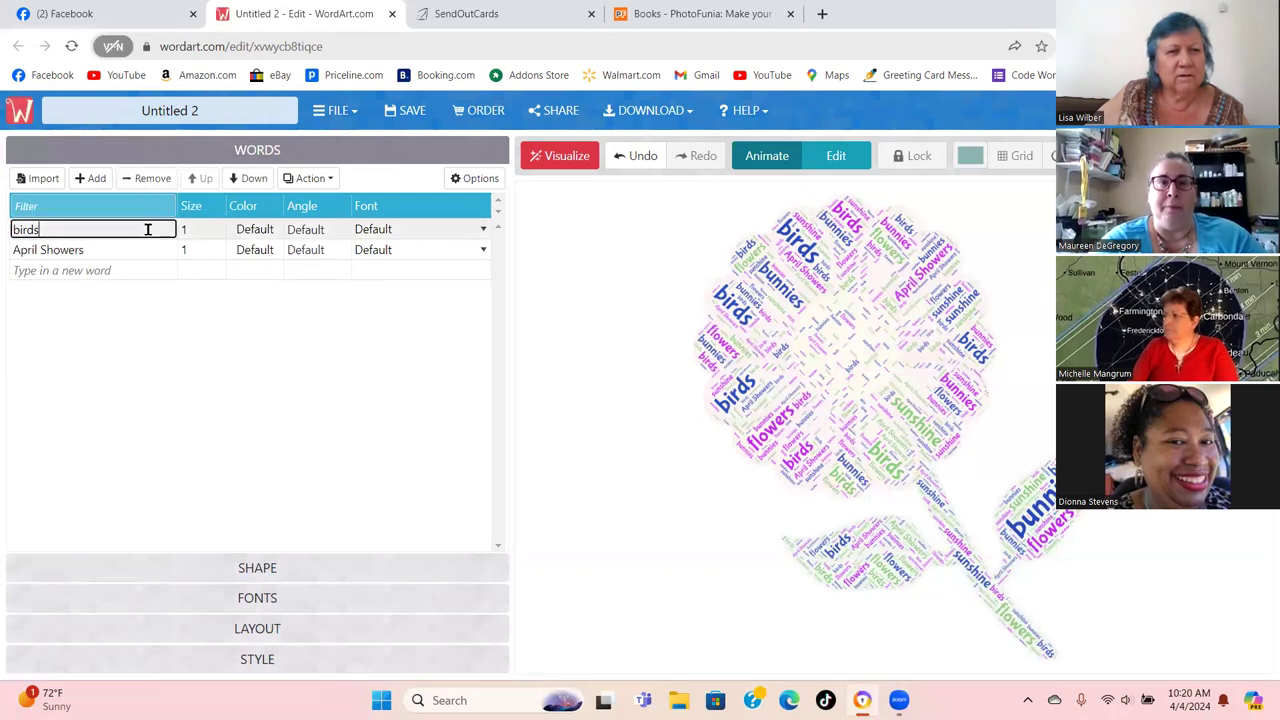
click(151, 181)
click(148, 229)
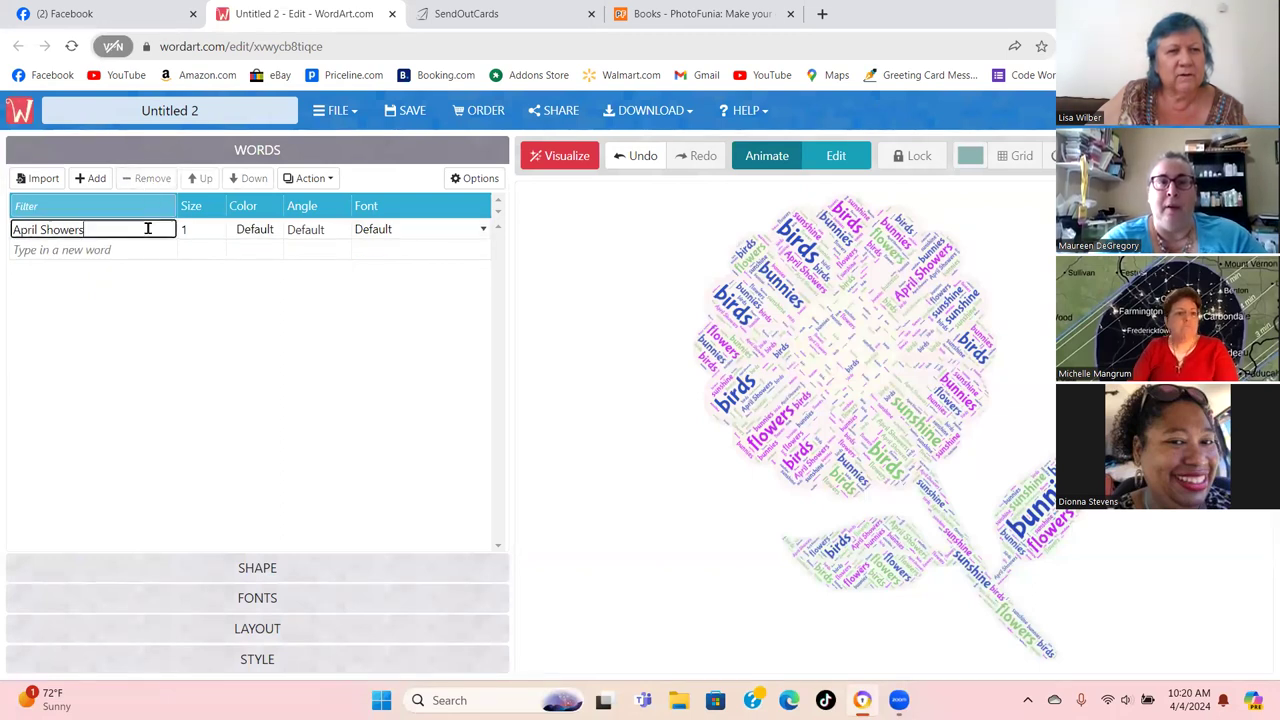
click(151, 179)
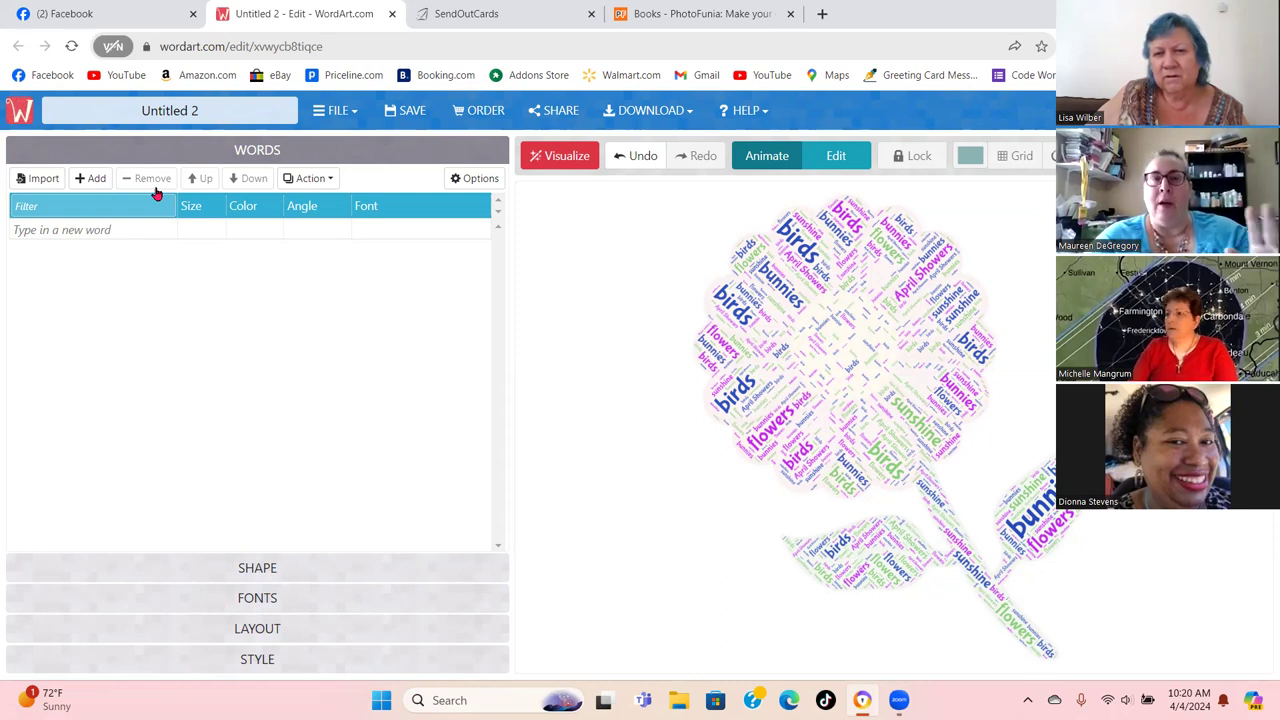
click(85, 229)
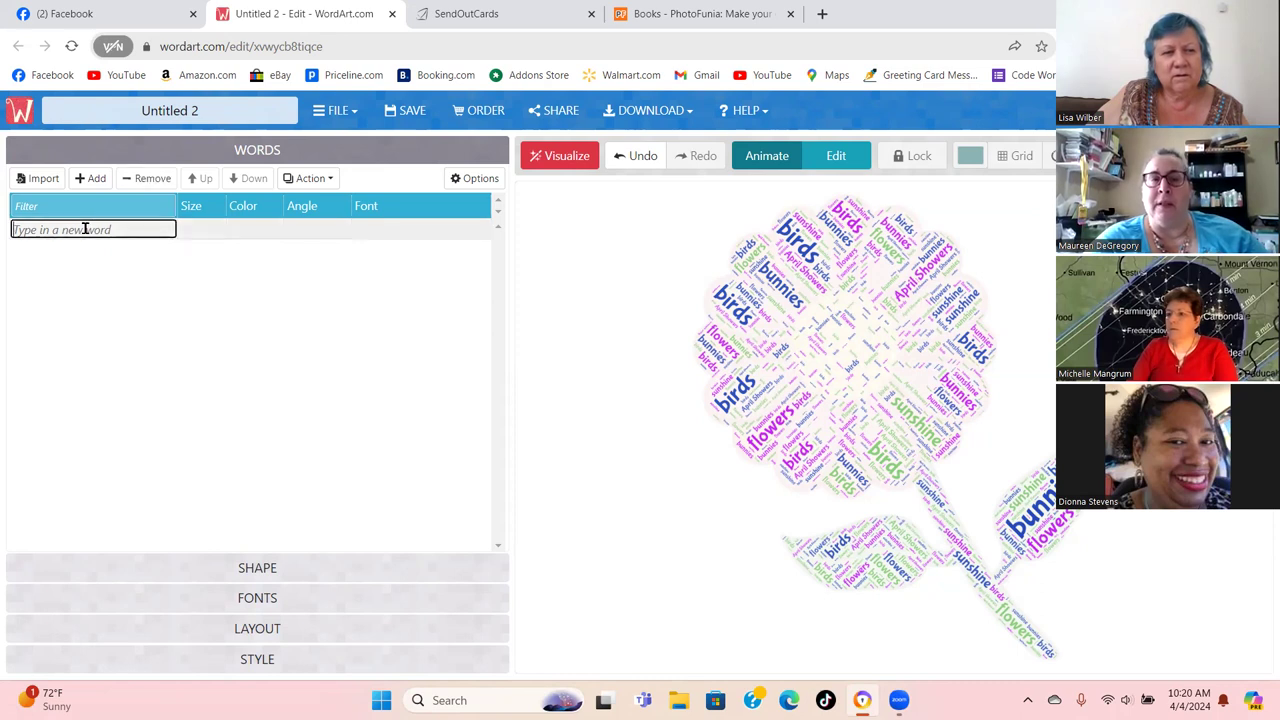
- Add the words makeup and perfume to the word list
click(148, 184)
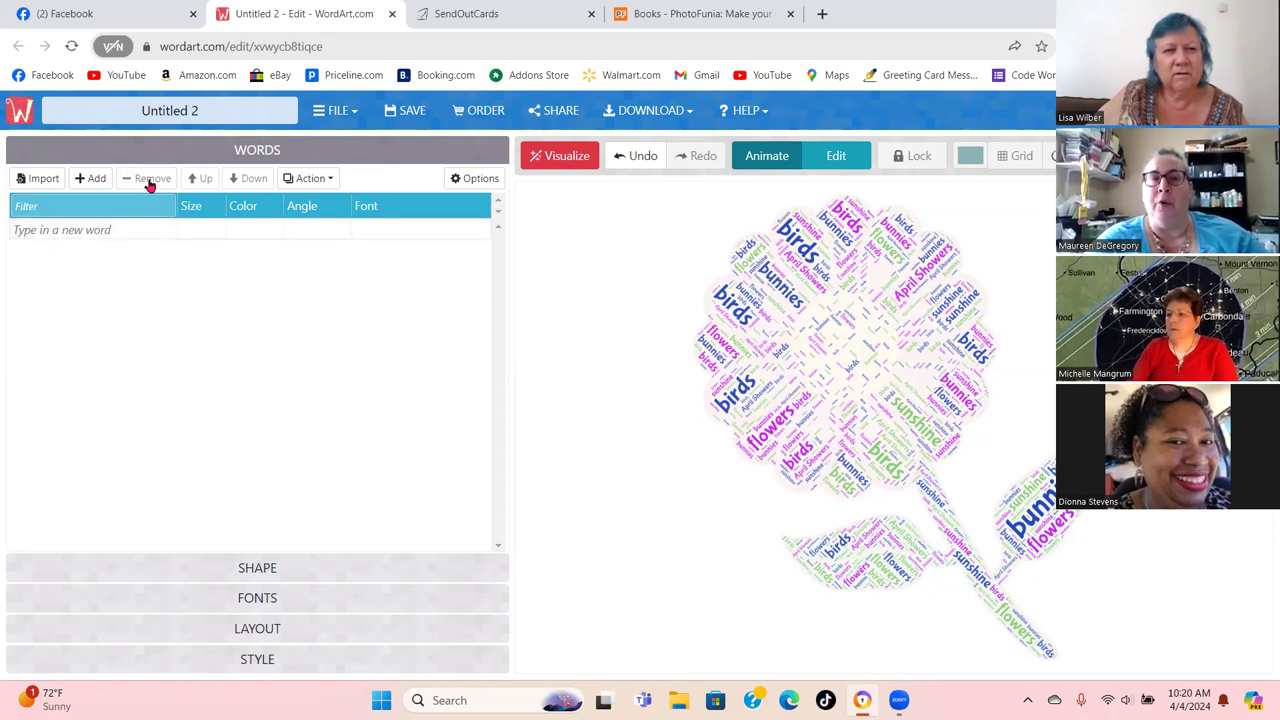
click(90, 221)
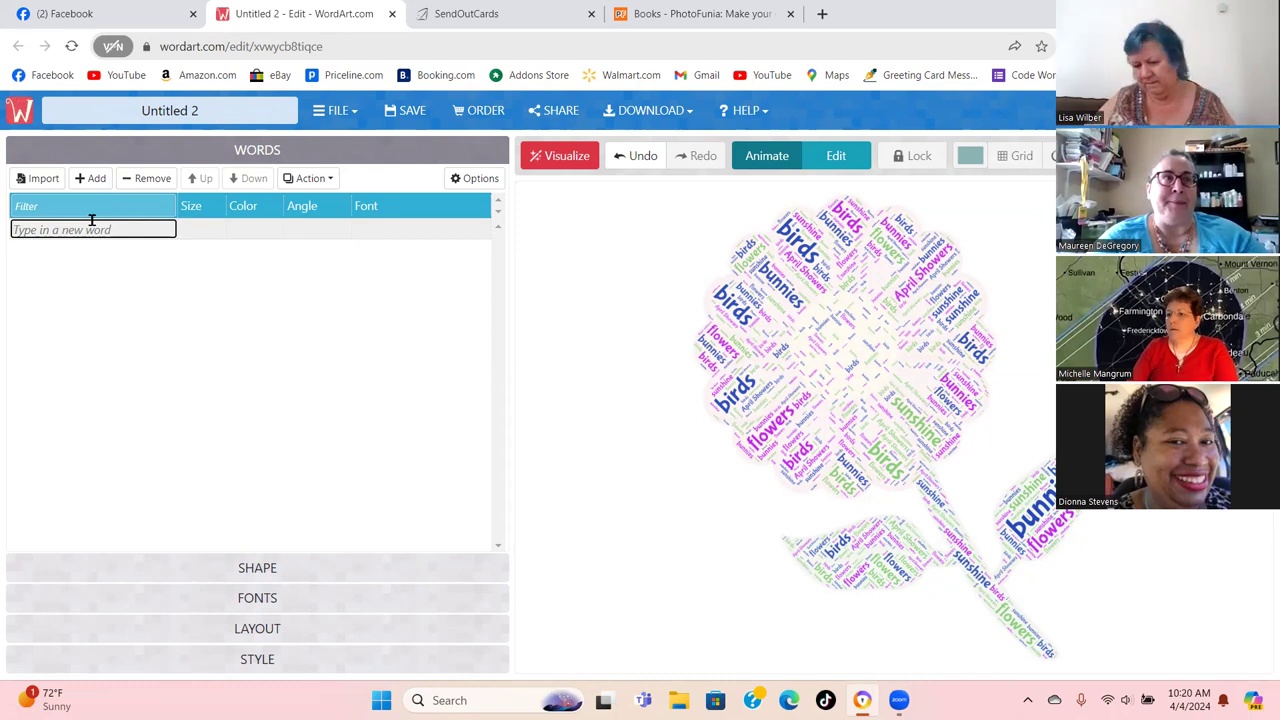
text(makeup)
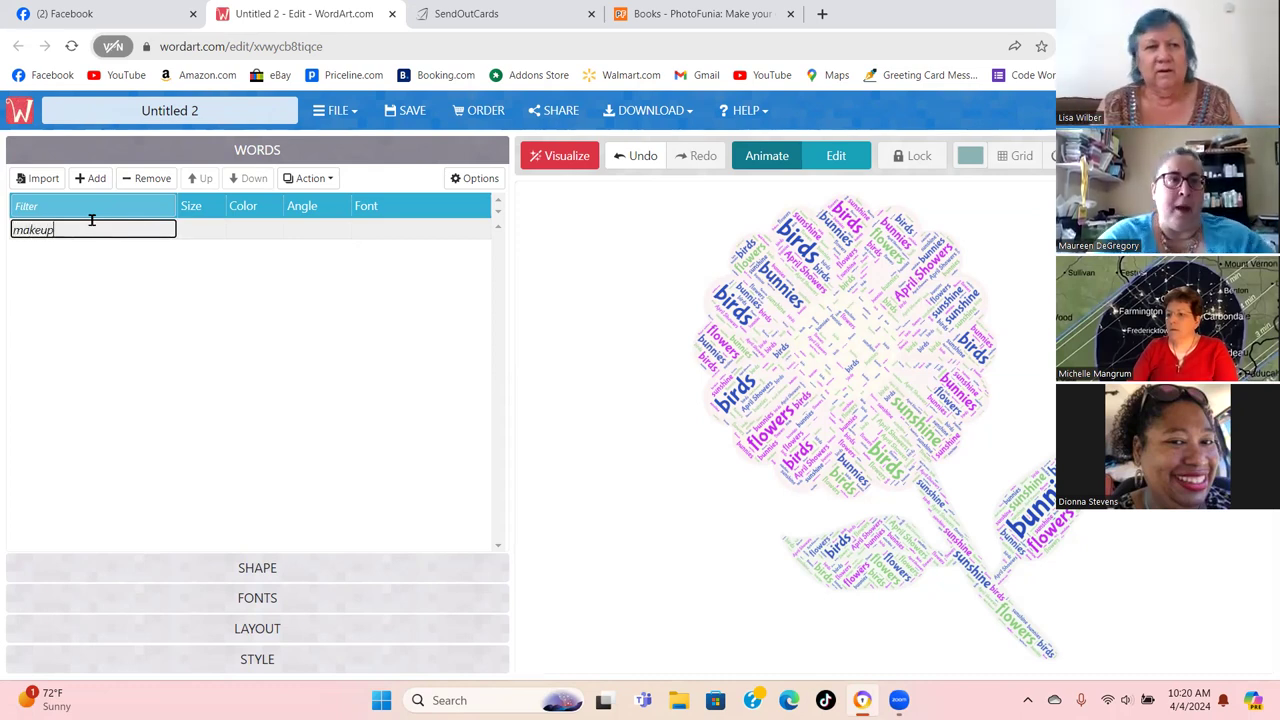
key(Return)
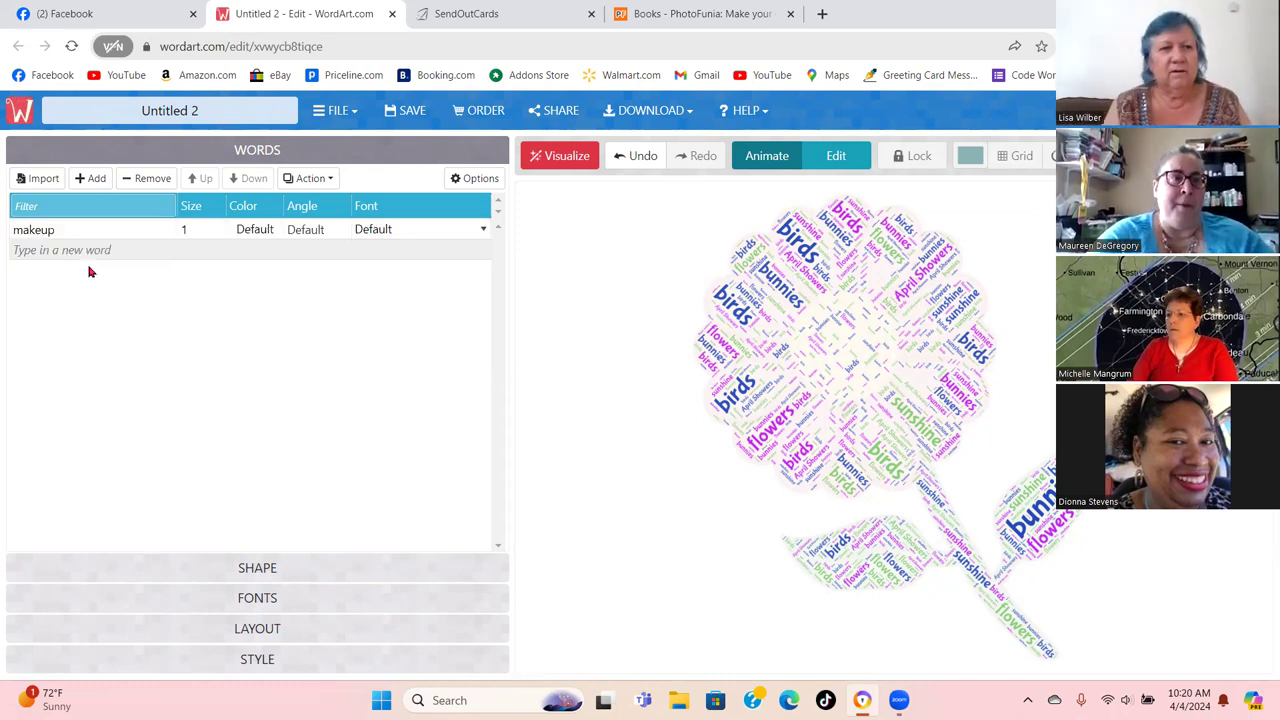
click(85, 249)
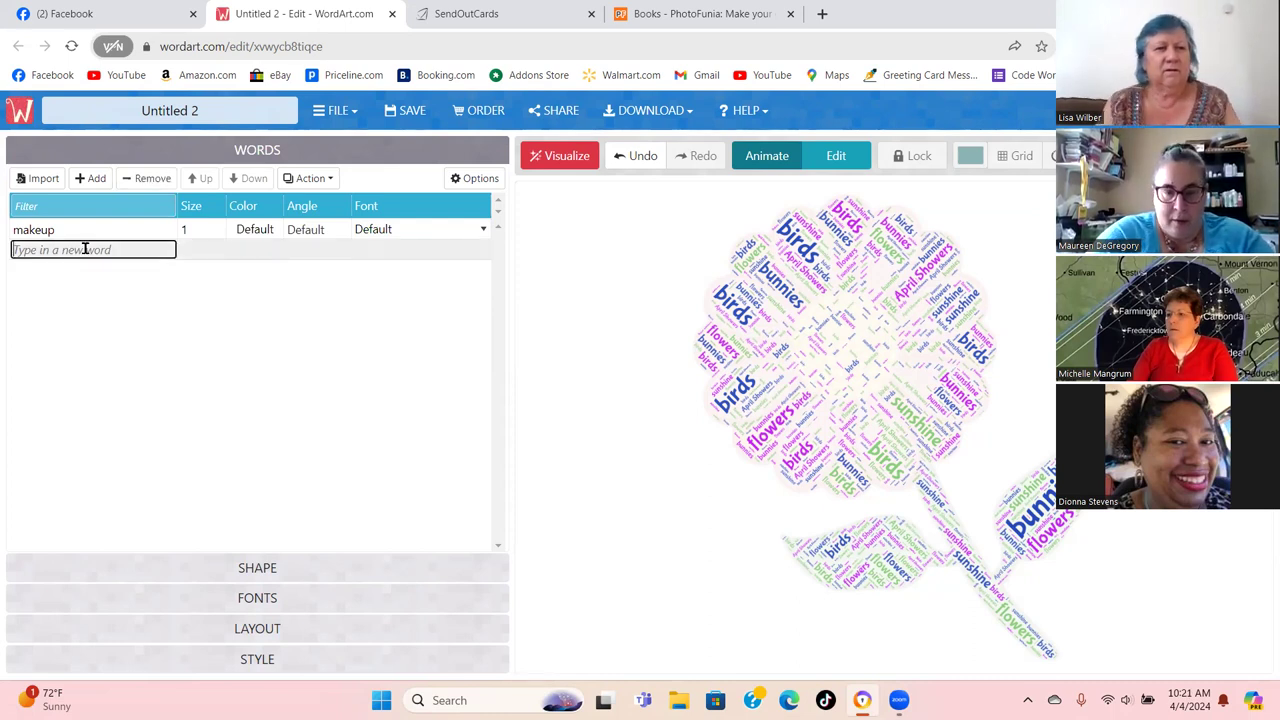
text(perfume)
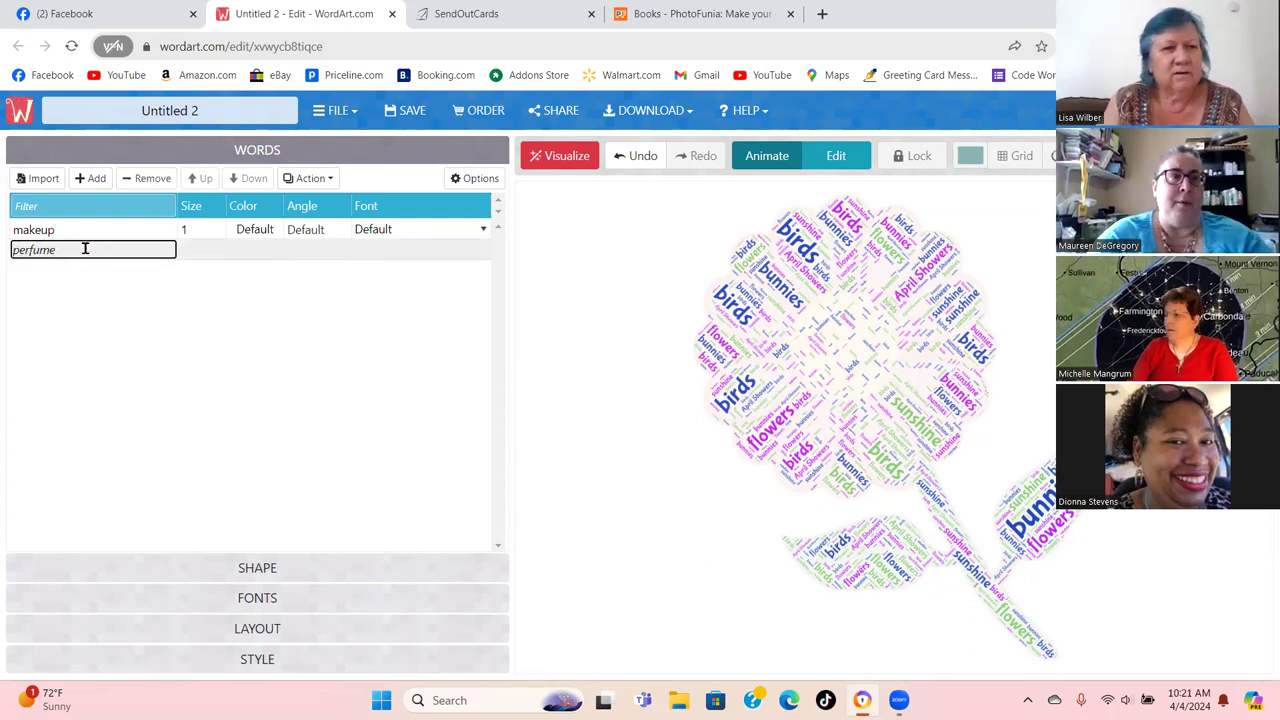
key(Return)
- Add skincare and sidegig to the word list, fixing the typos
click(80, 270)
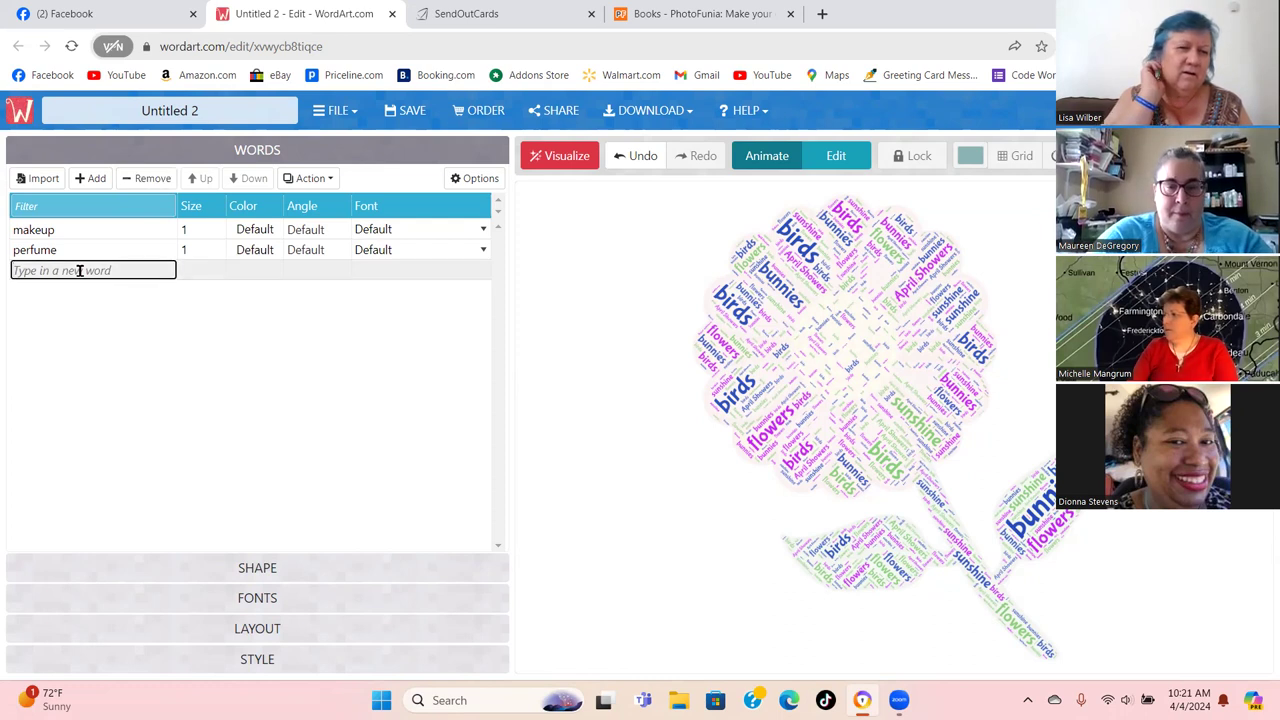
text(skim)
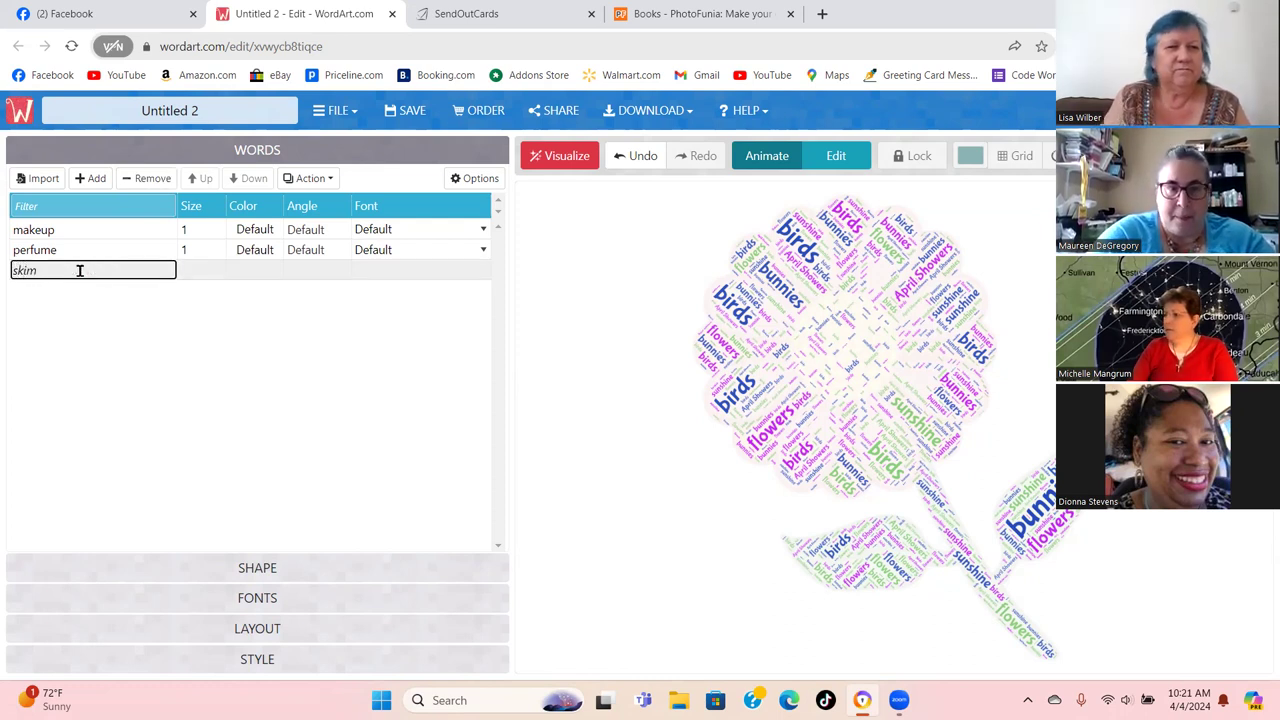
key(BackSpace)
text(ncare)
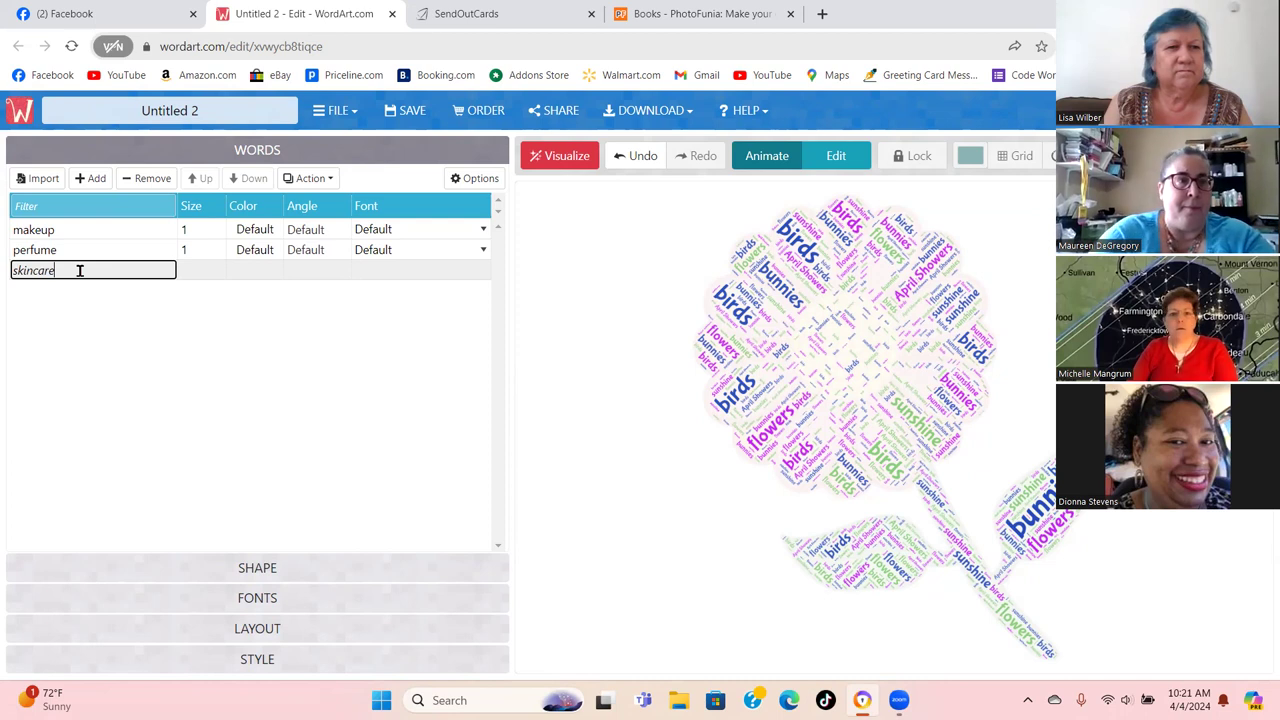
key(Return)
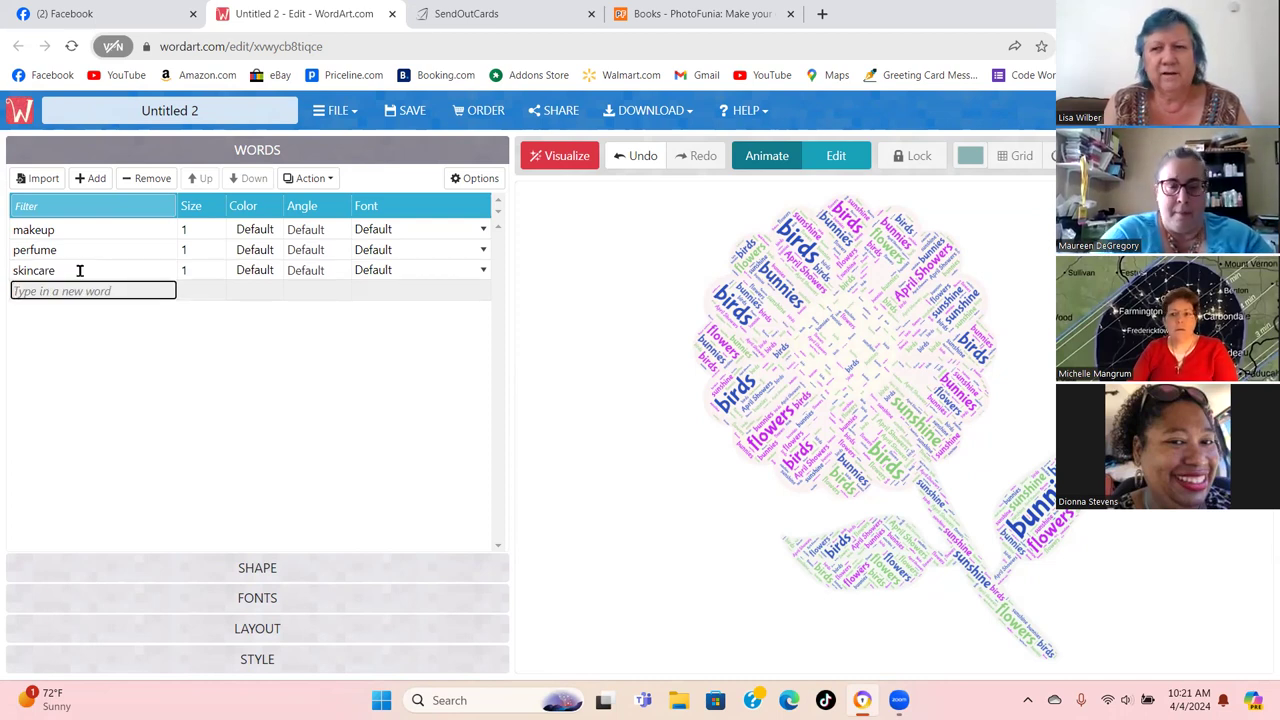
text(sidgig)
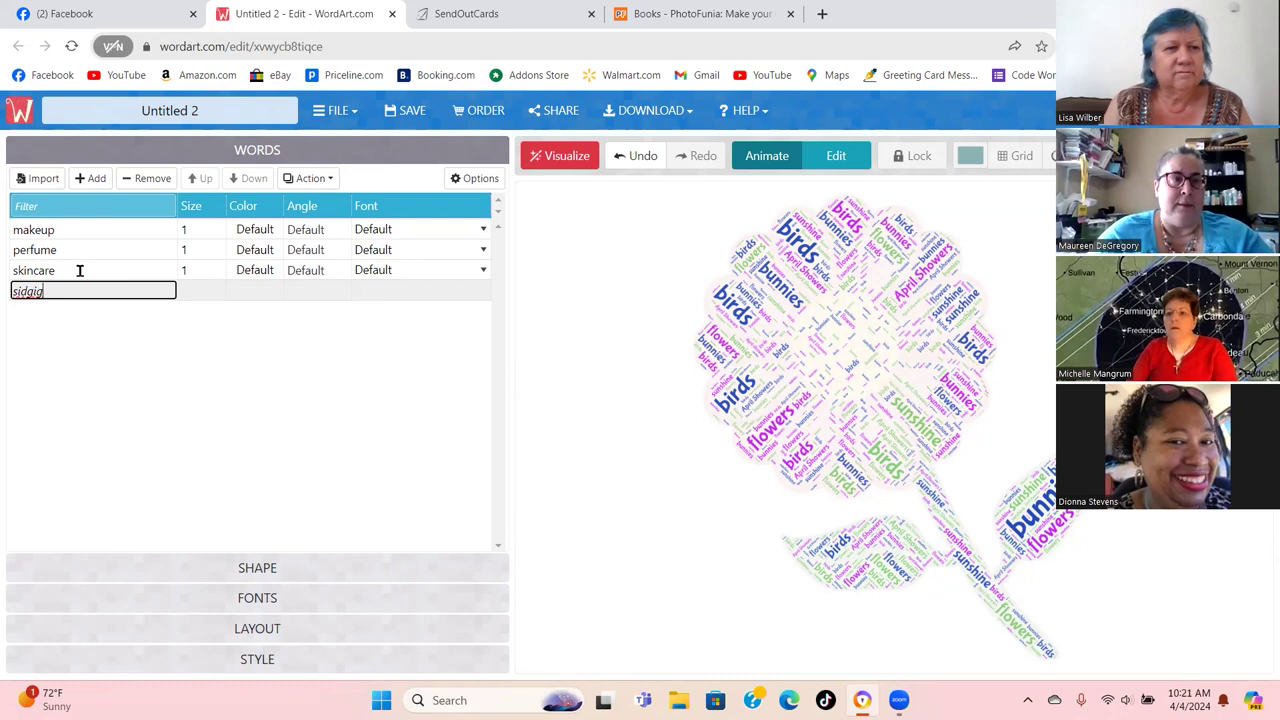
key(BackSpace)
key(BackSpace)
key(BackSpace)
key(BackSpace)
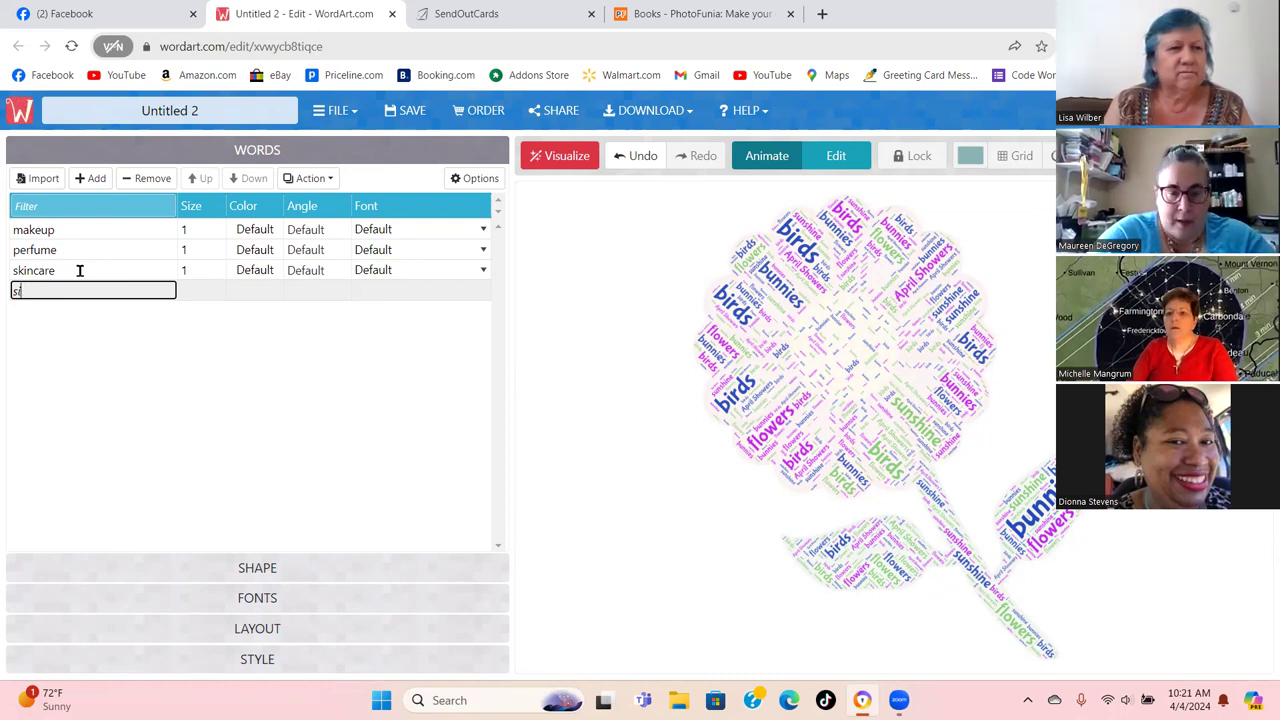
text(degig)
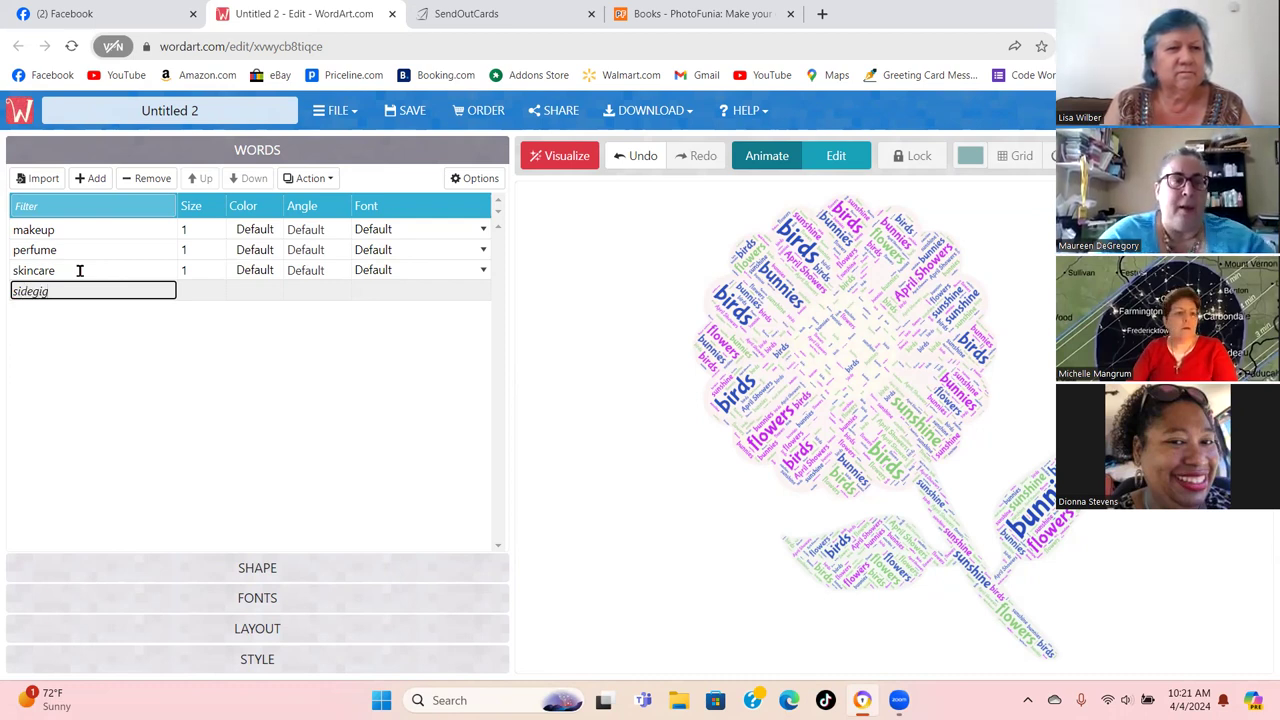
key(Return)
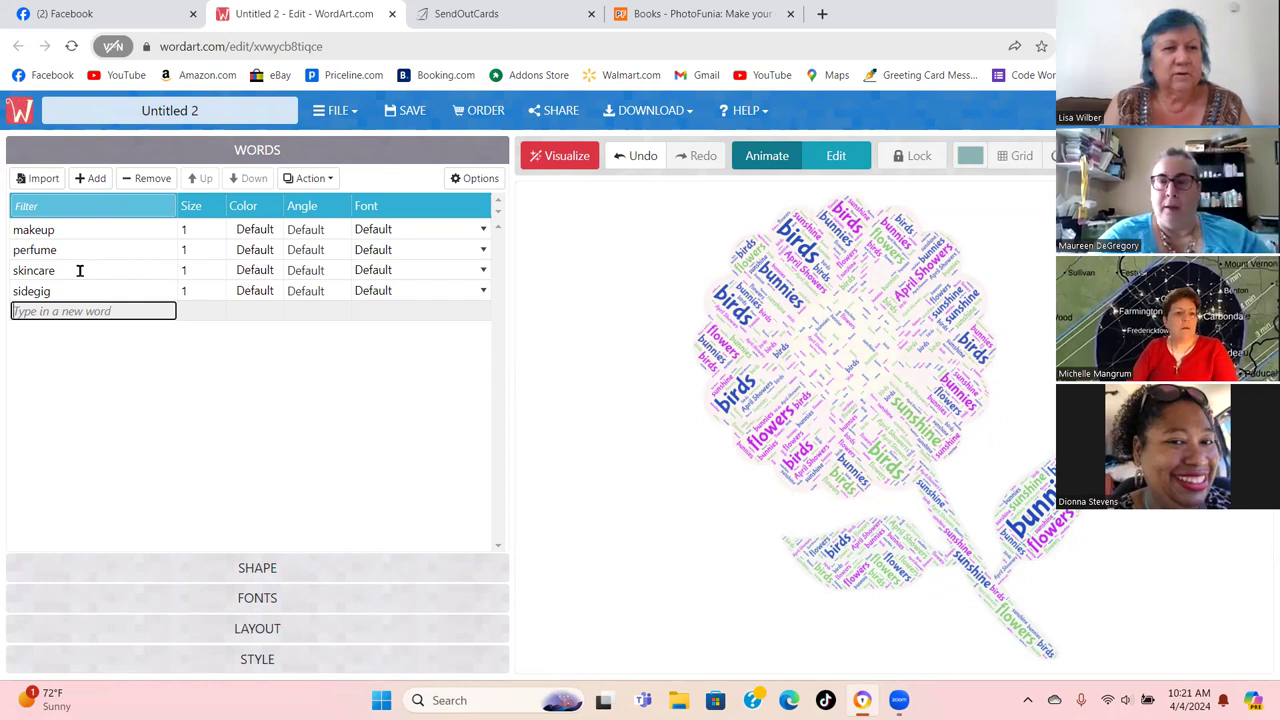
click(245, 569)
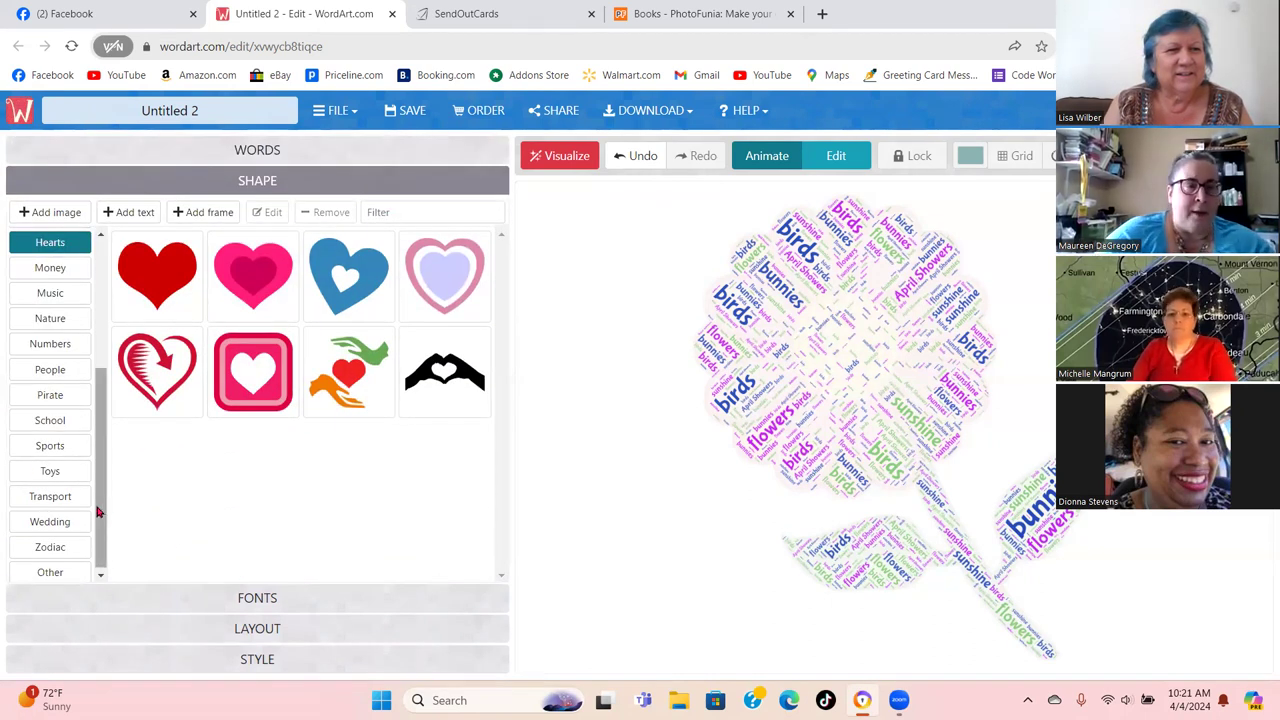
- Choose the lips shape from the Other shape category
click(52, 576)
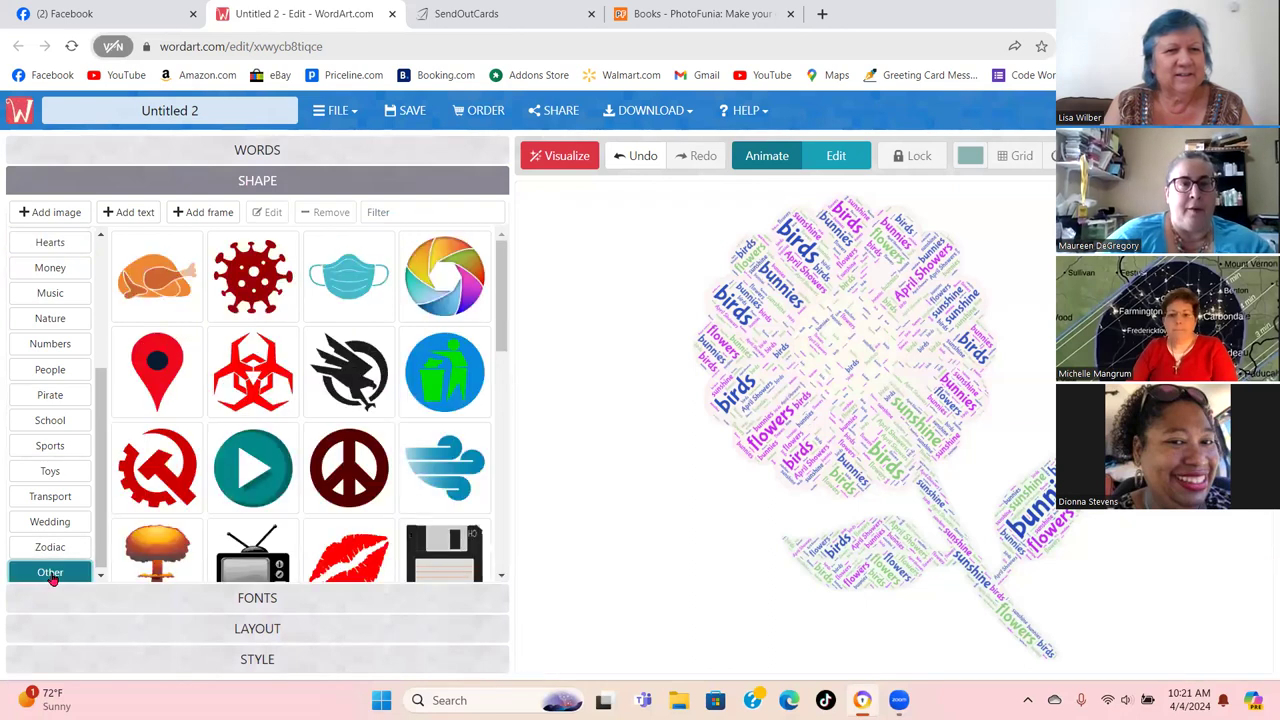
drag(503, 272, 507, 340)
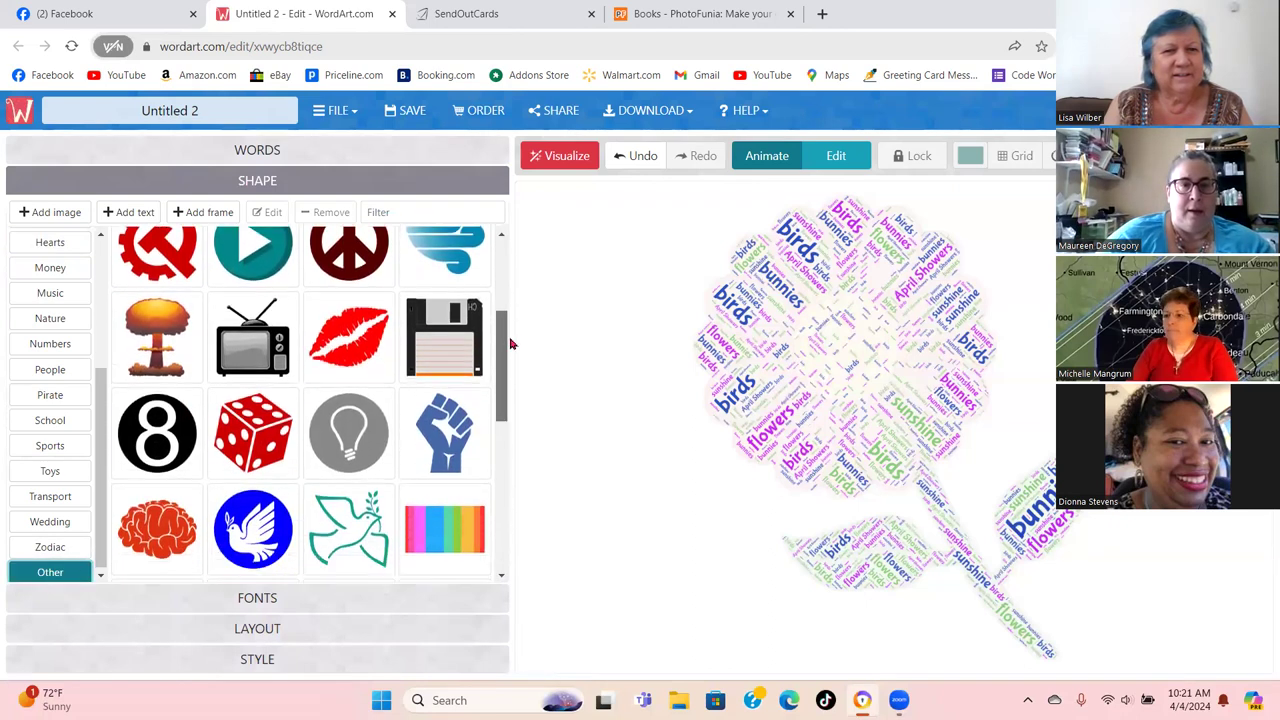
click(344, 348)
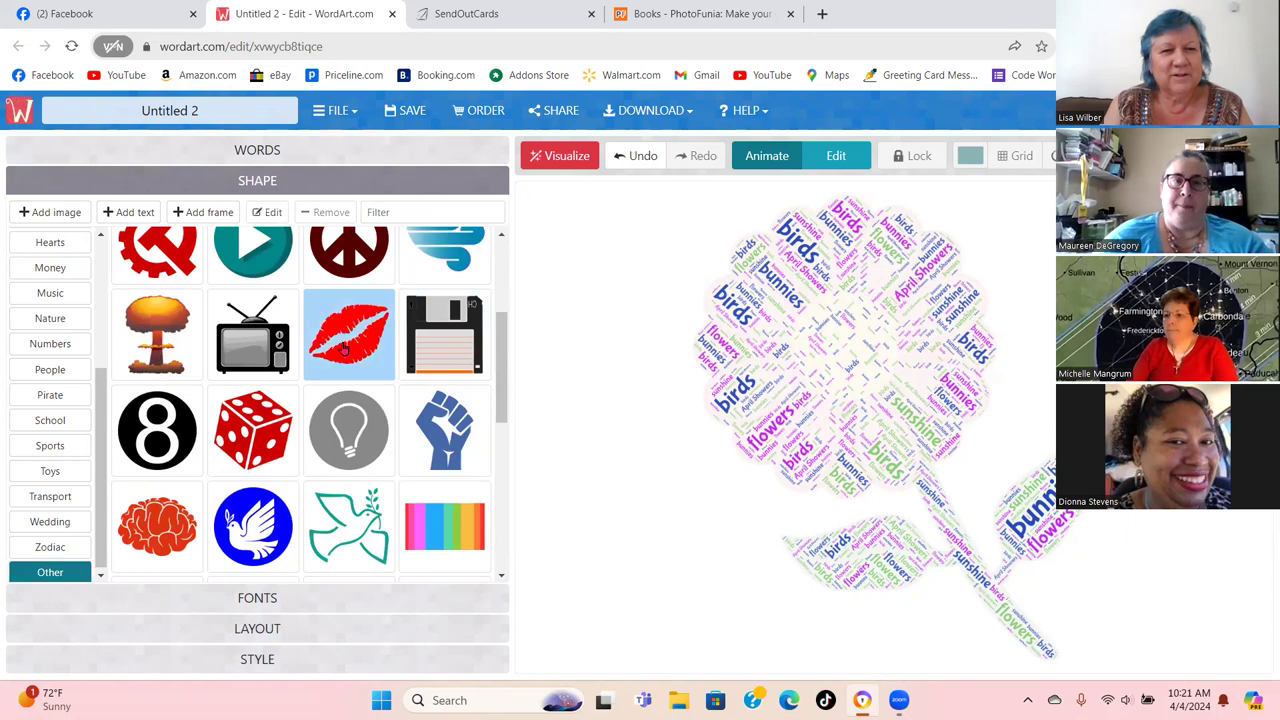
- Change the word layout from Crossing Words to Positive Slope
click(307, 607)
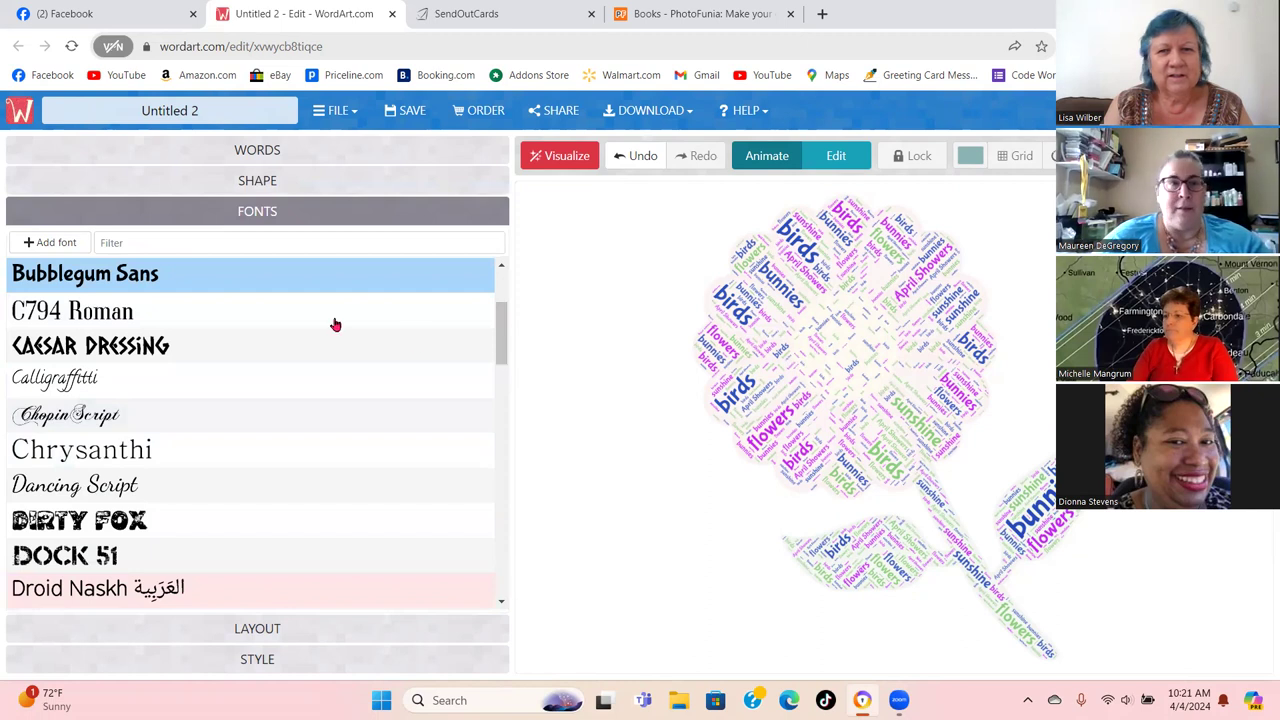
click(274, 630)
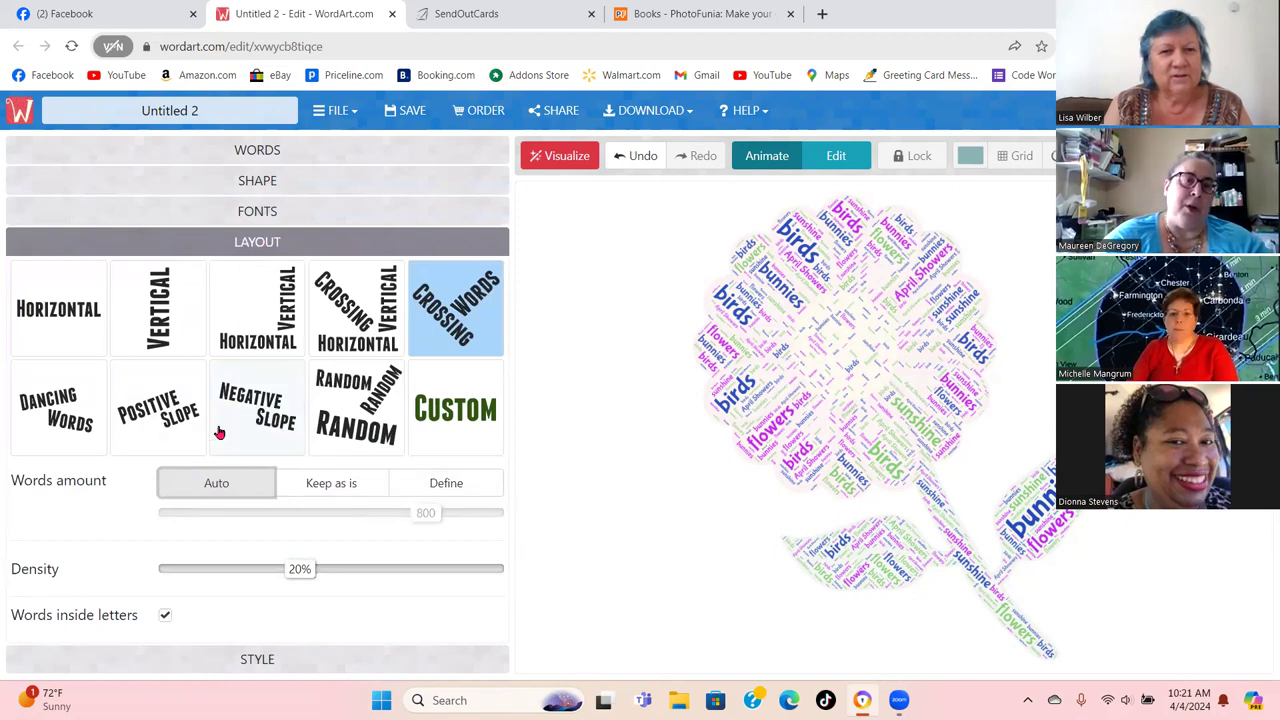
click(165, 419)
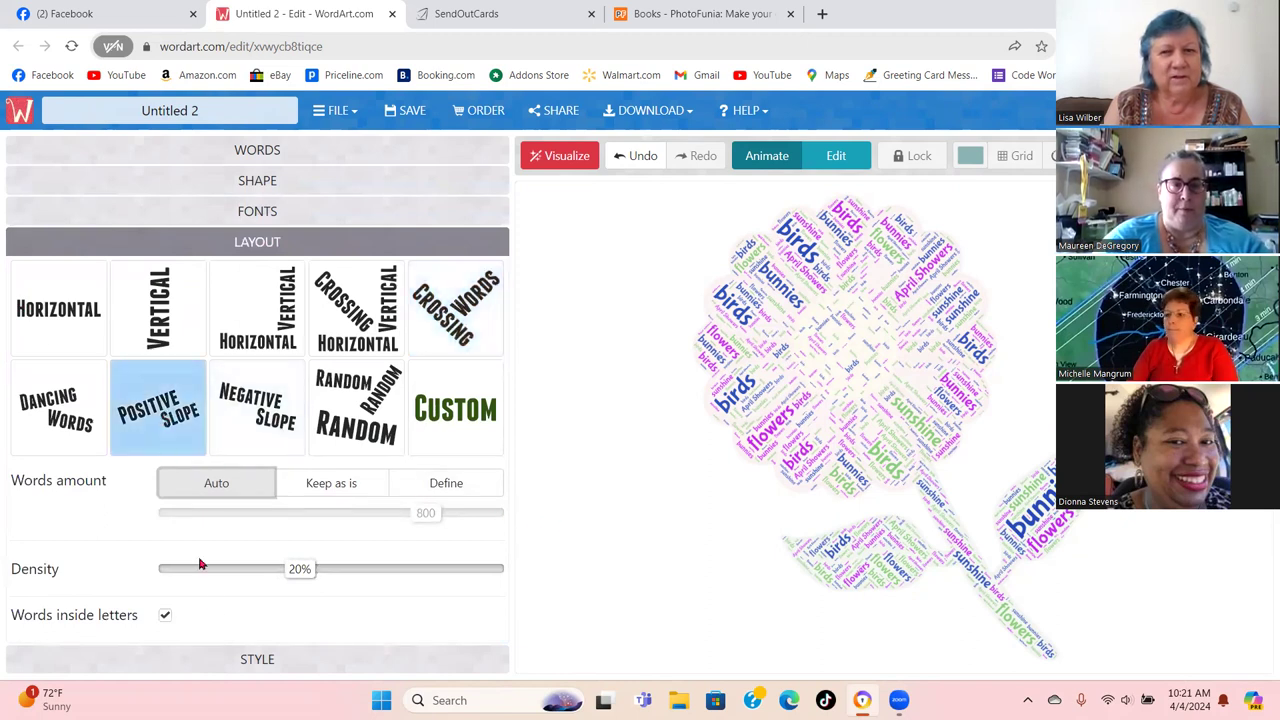
- Render the red lips cloud of makeup, perfume, skincare and sidegig and preview its animation
click(566, 158)
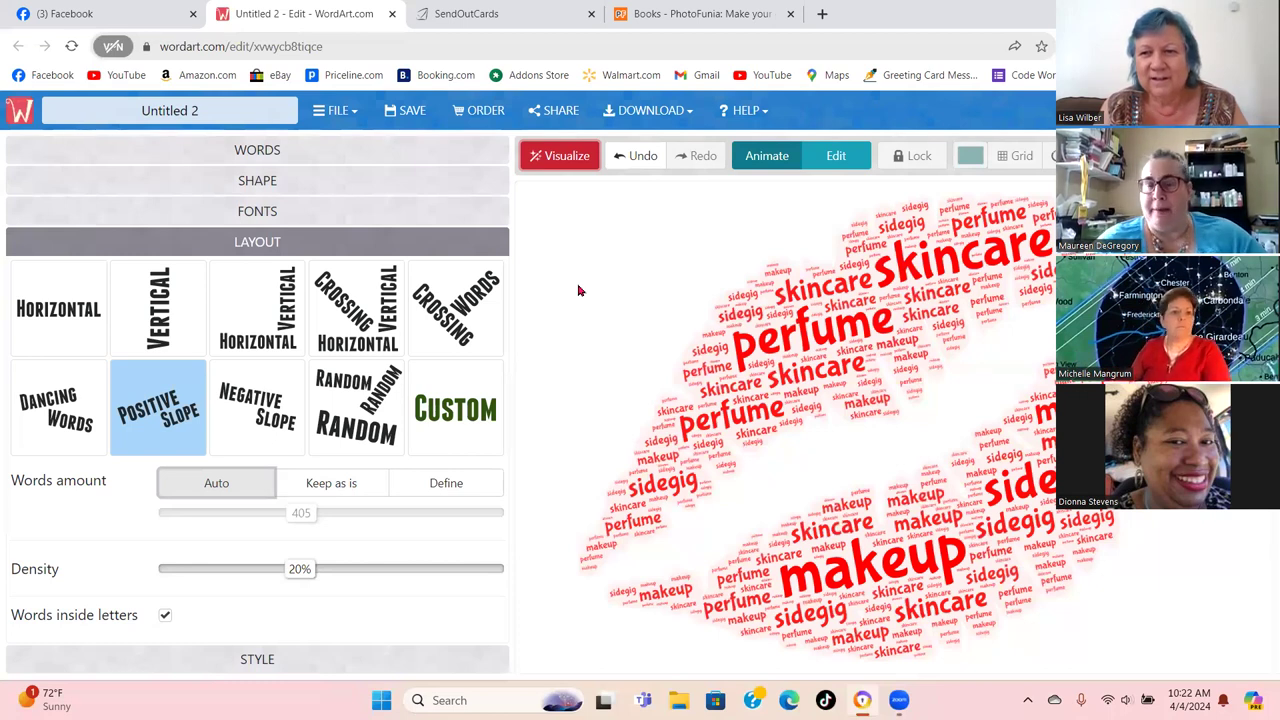
click(766, 158)
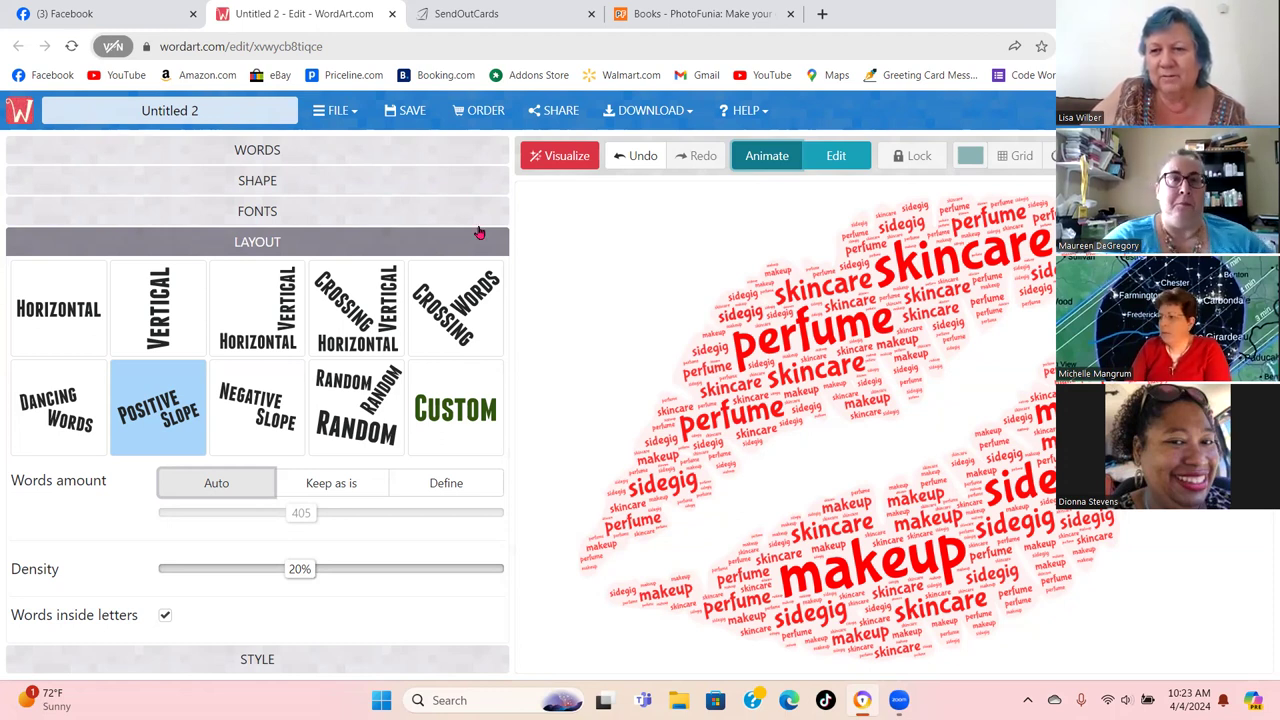
click(259, 181)
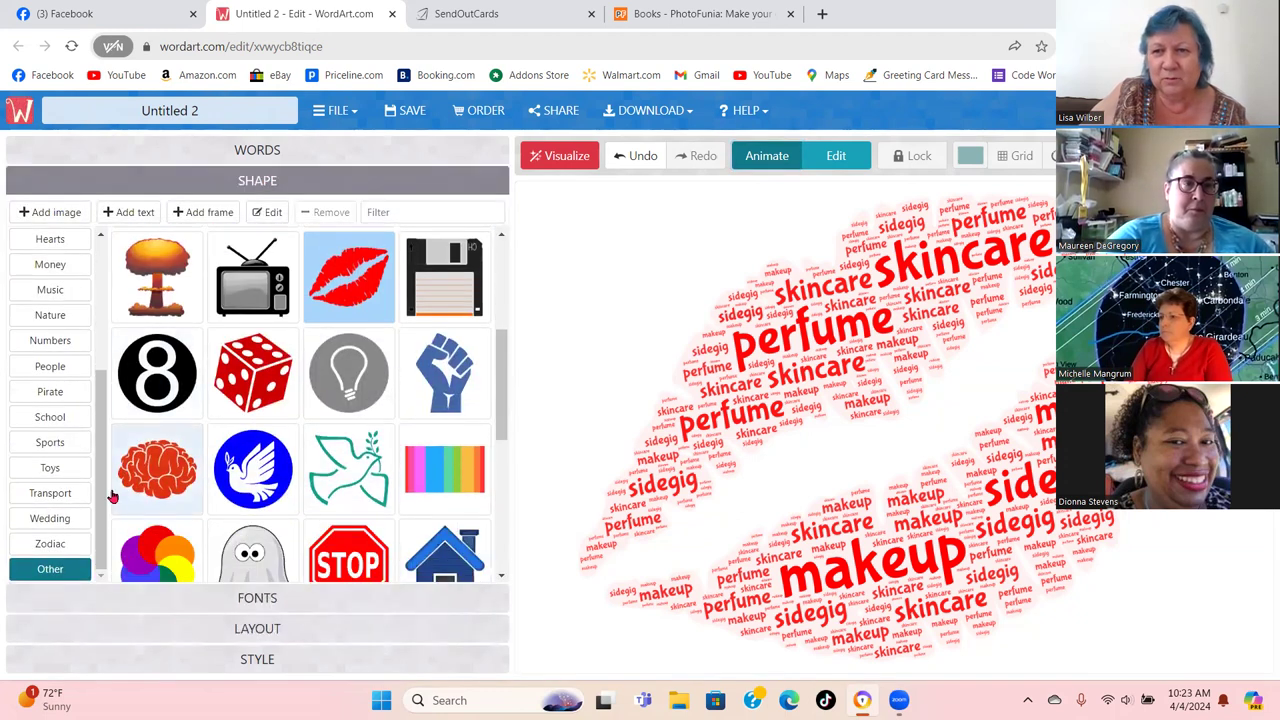
- Pick the yellow cricket batsman from the Sports shapes and re-render the cloud
click(60, 472)
click(61, 452)
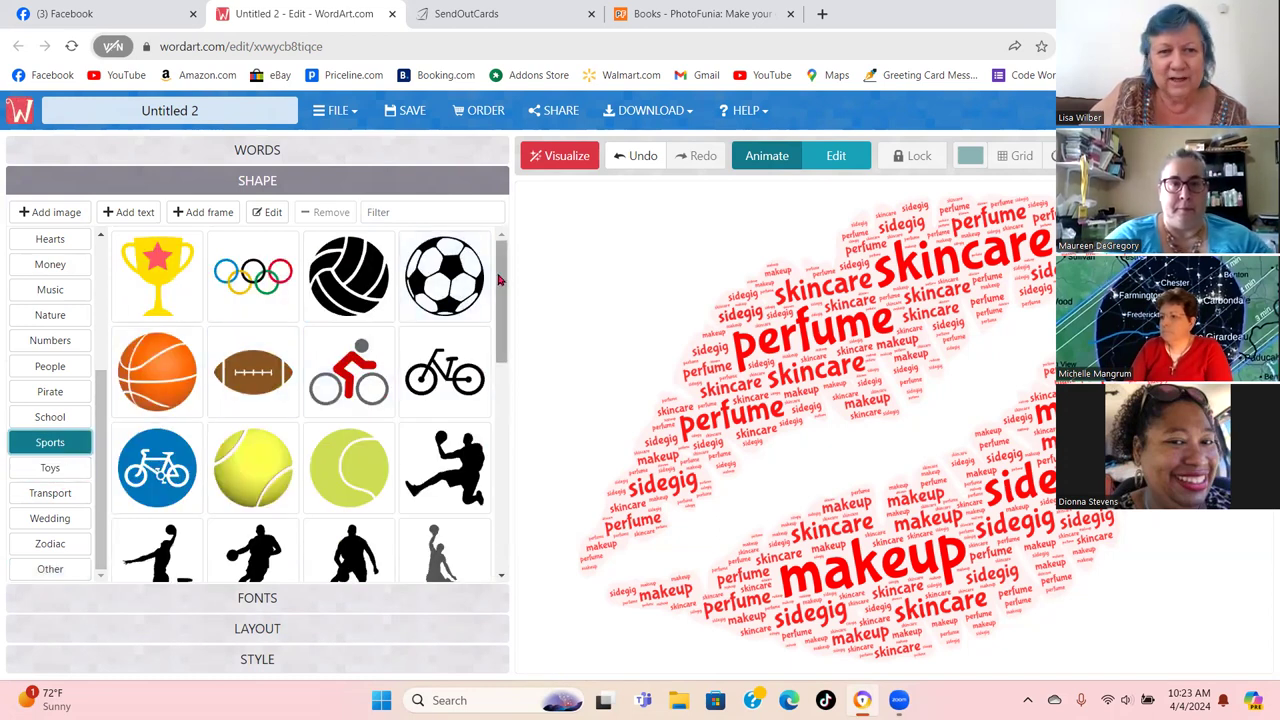
drag(501, 281, 504, 398)
scroll(147, 353, up, 1)
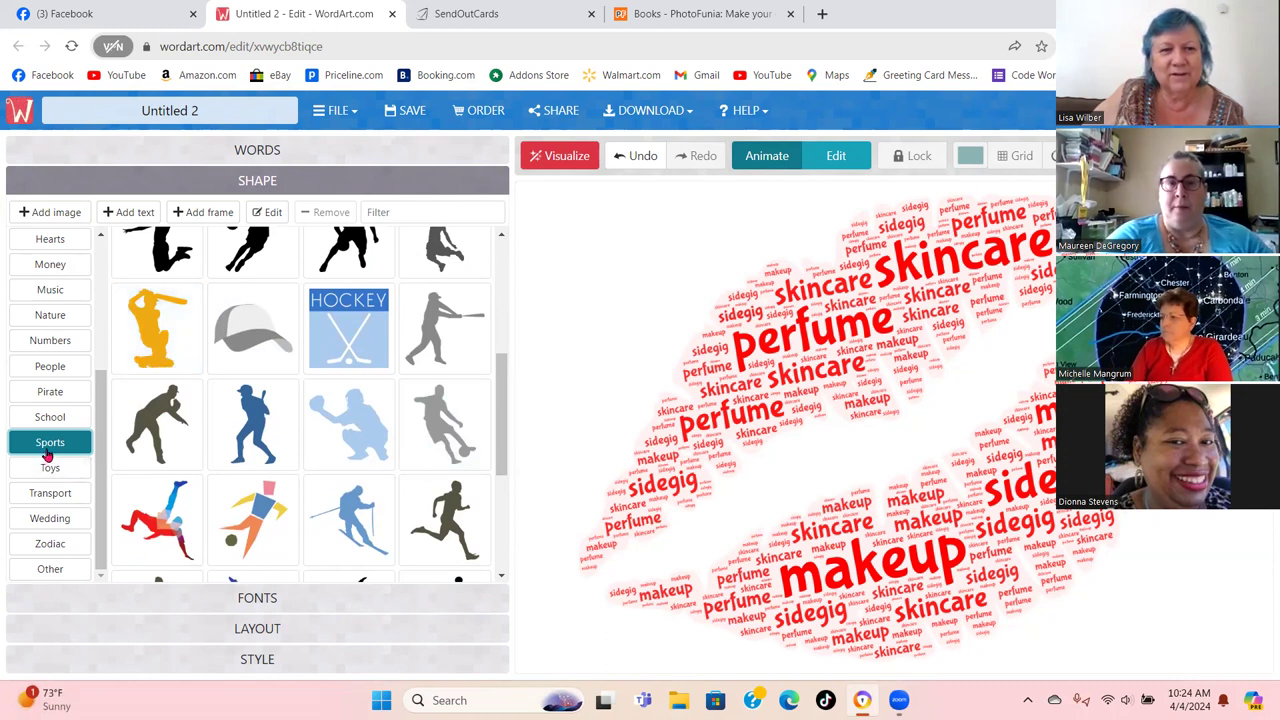
click(52, 453)
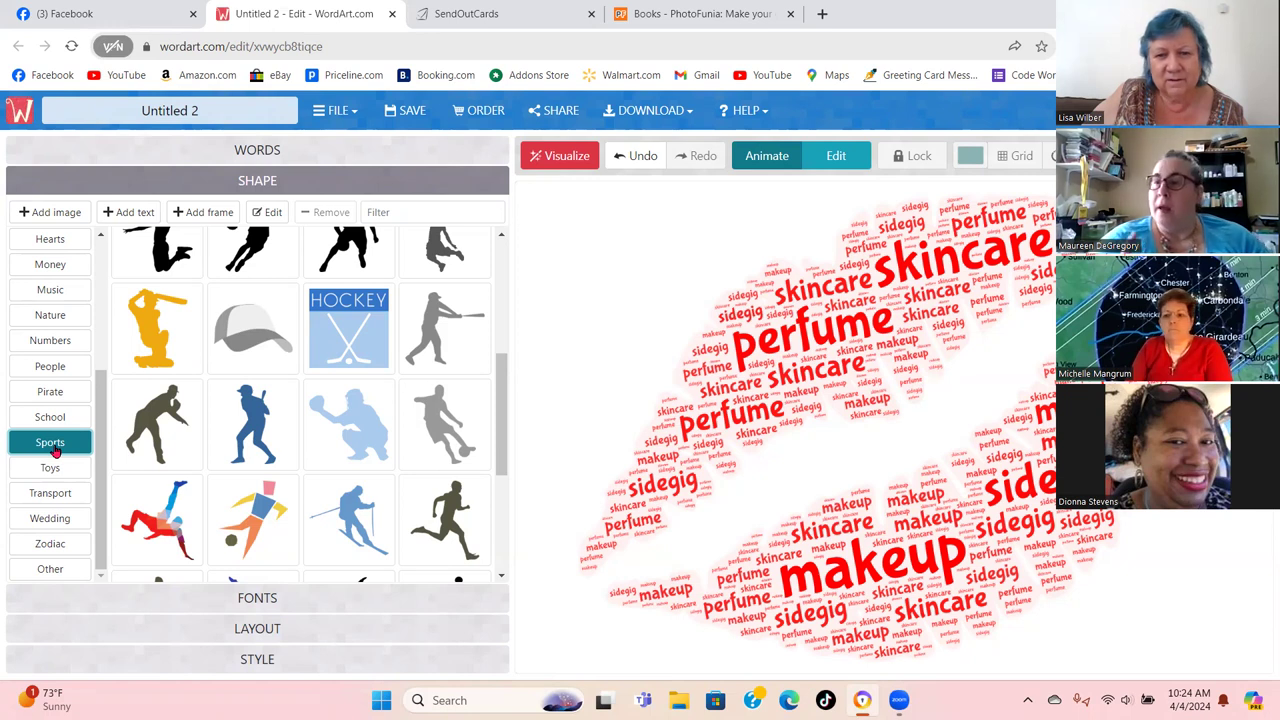
click(146, 327)
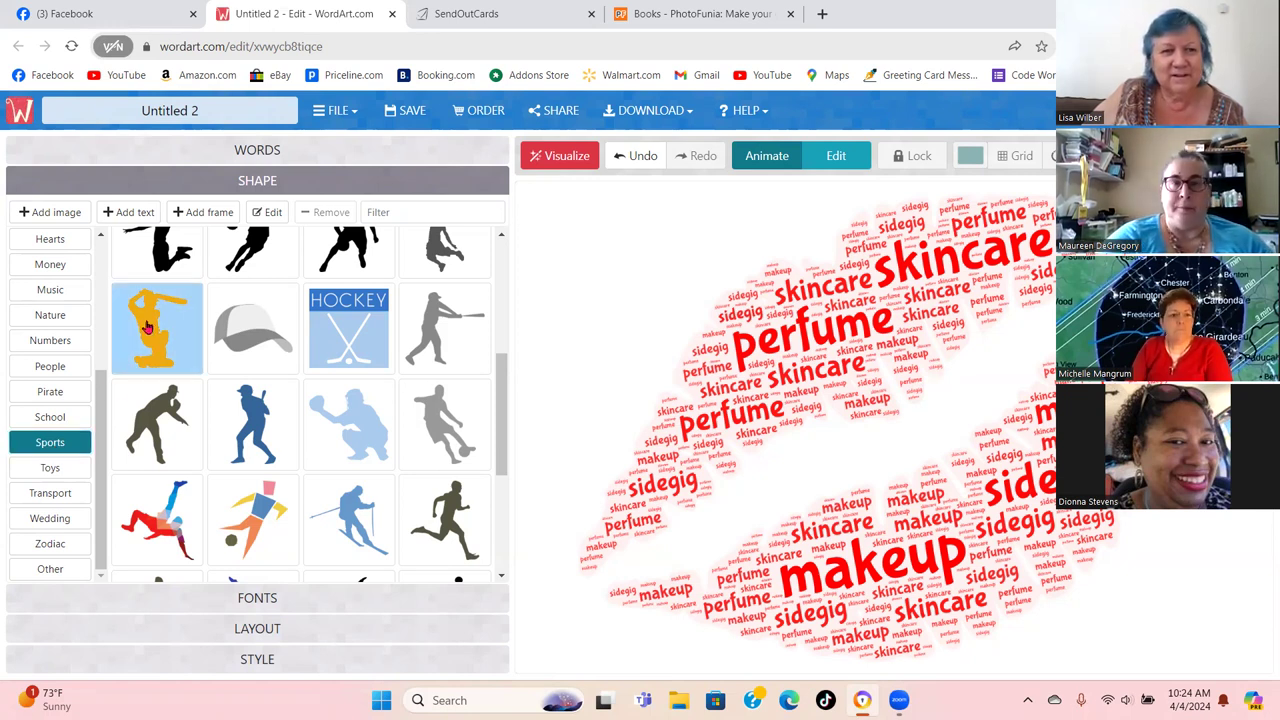
click(566, 157)
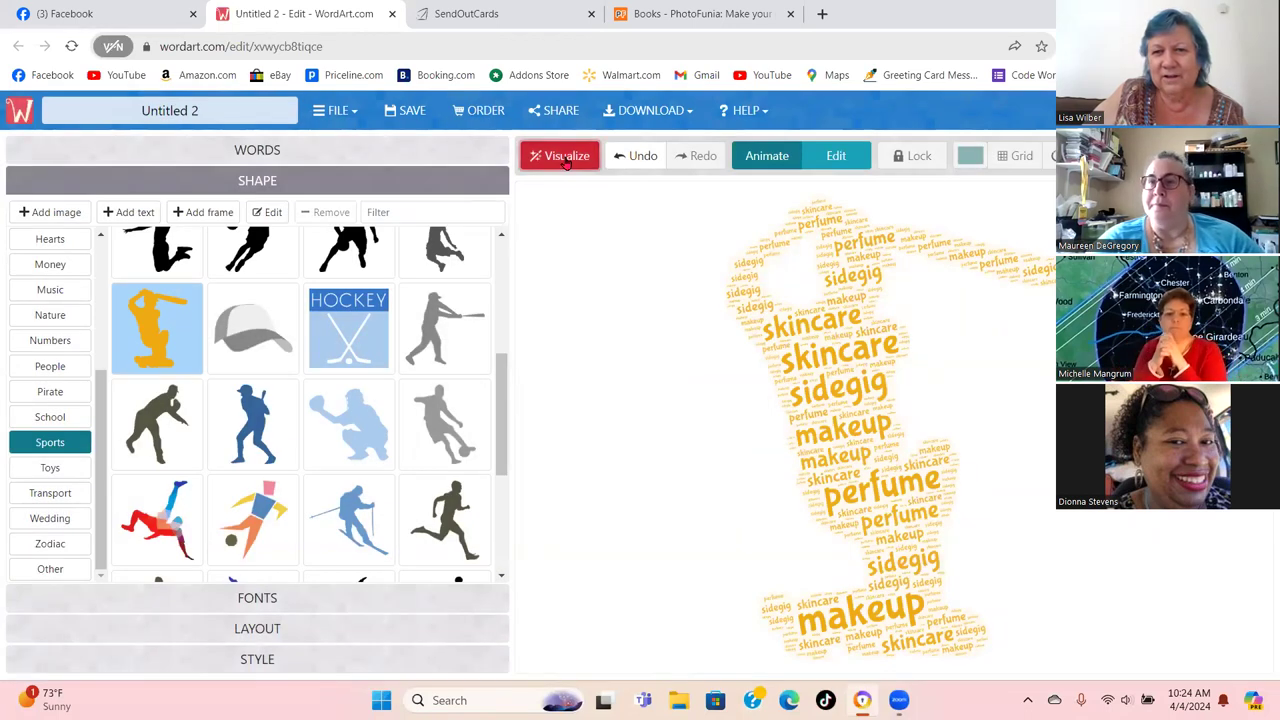
- Pick the pink square-framed heart from the Hearts shapes and re-render the cloud
click(57, 297)
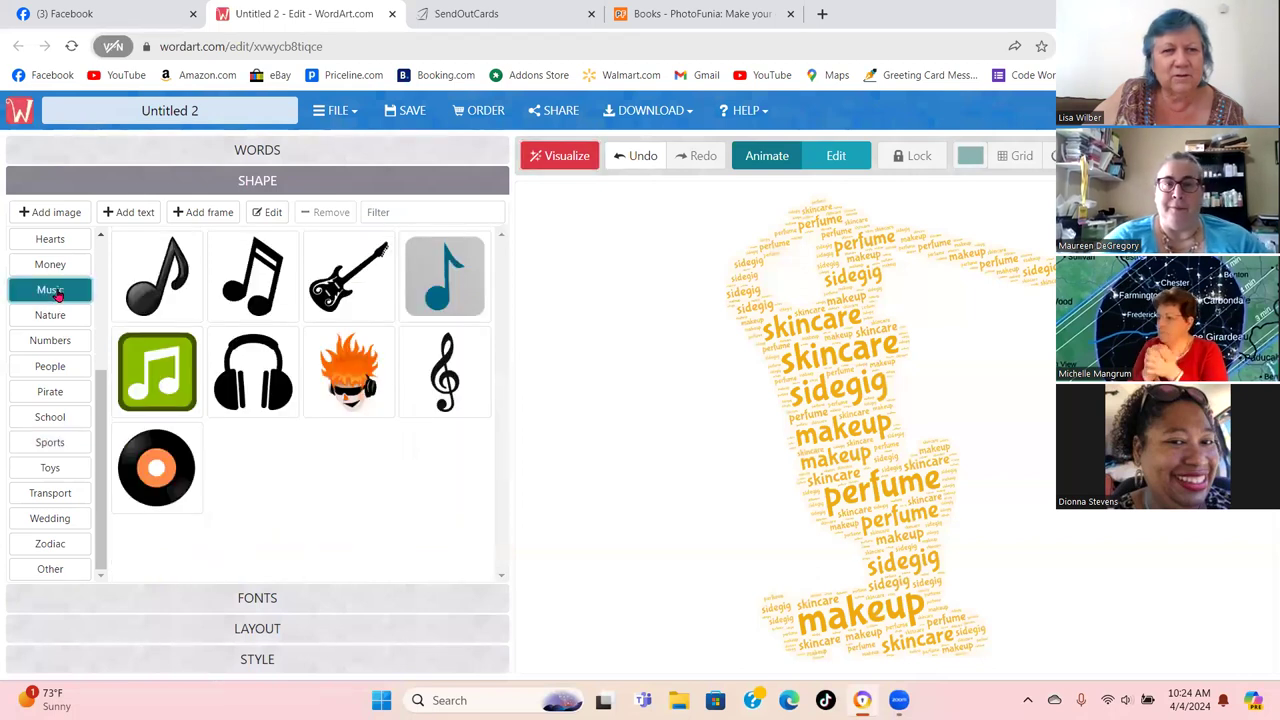
click(58, 272)
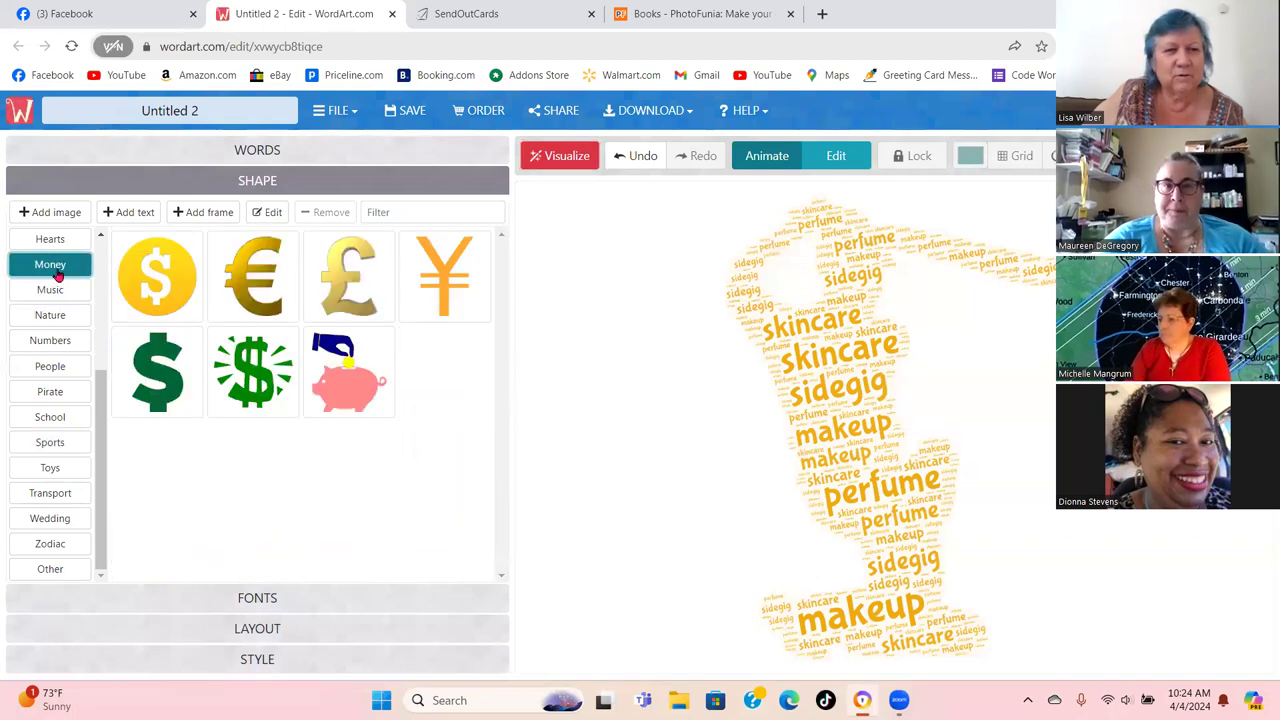
click(57, 245)
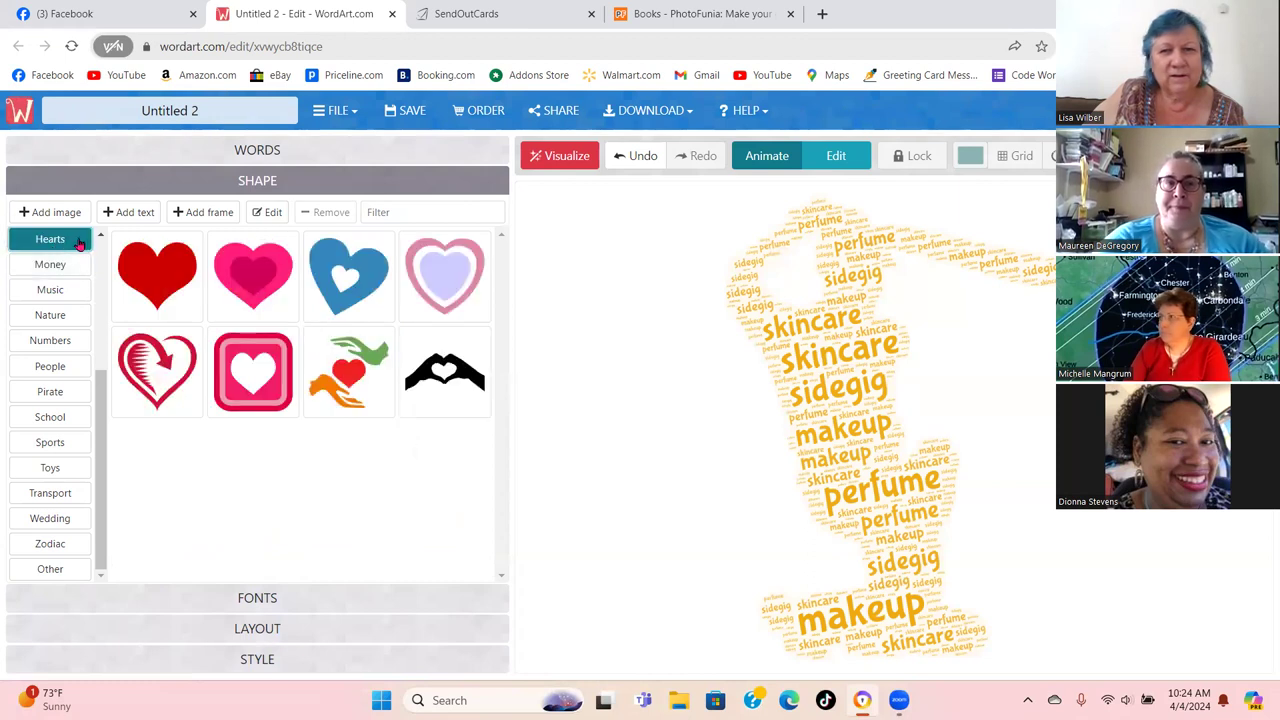
click(100, 235)
click(67, 254)
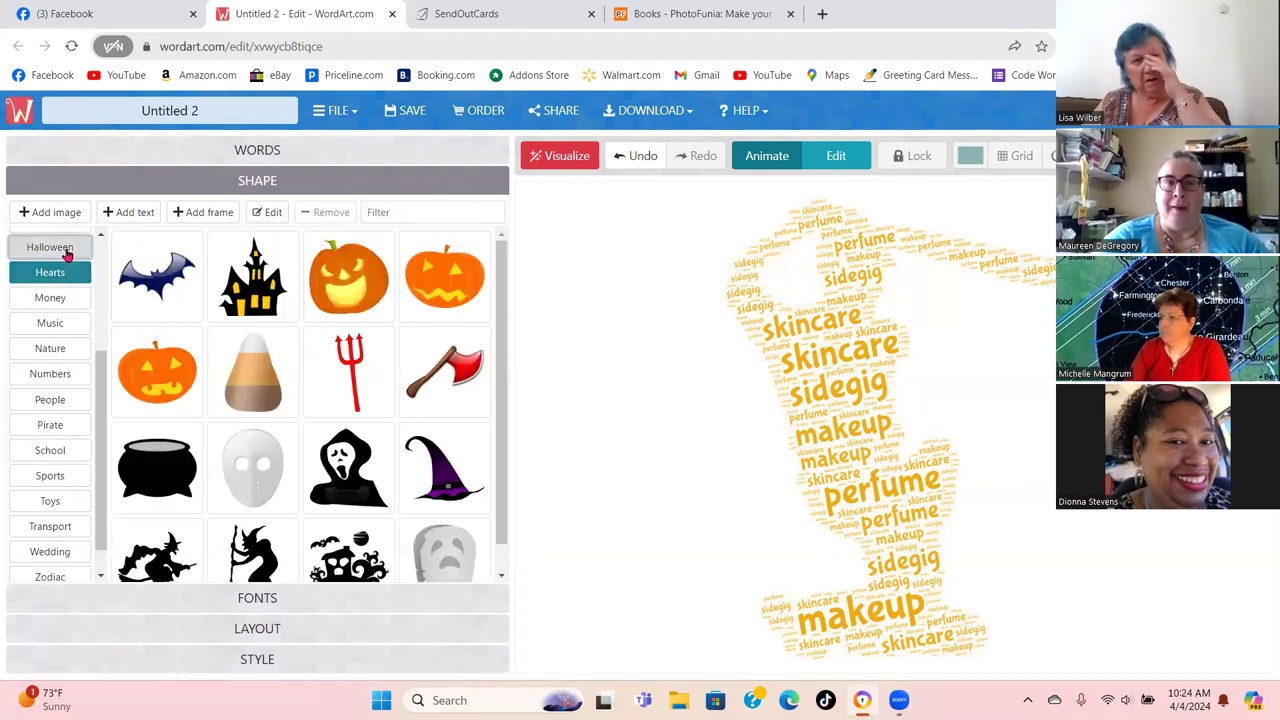
click(54, 278)
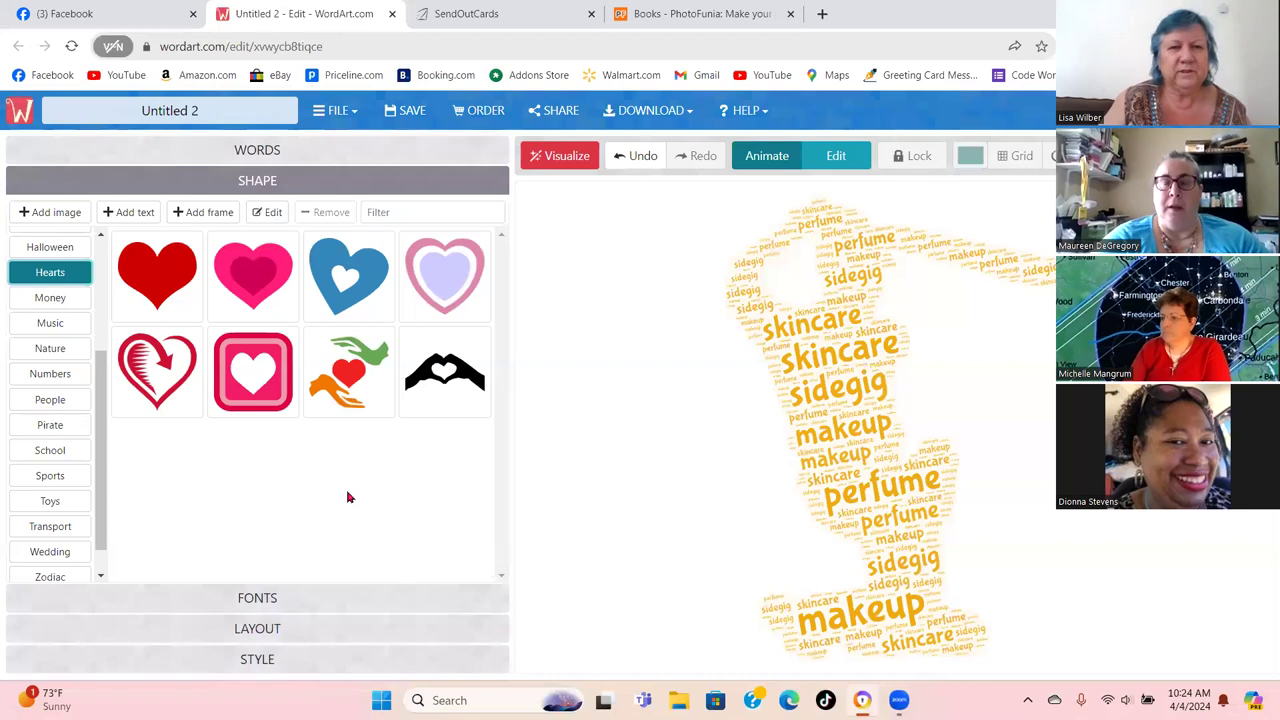
click(254, 400)
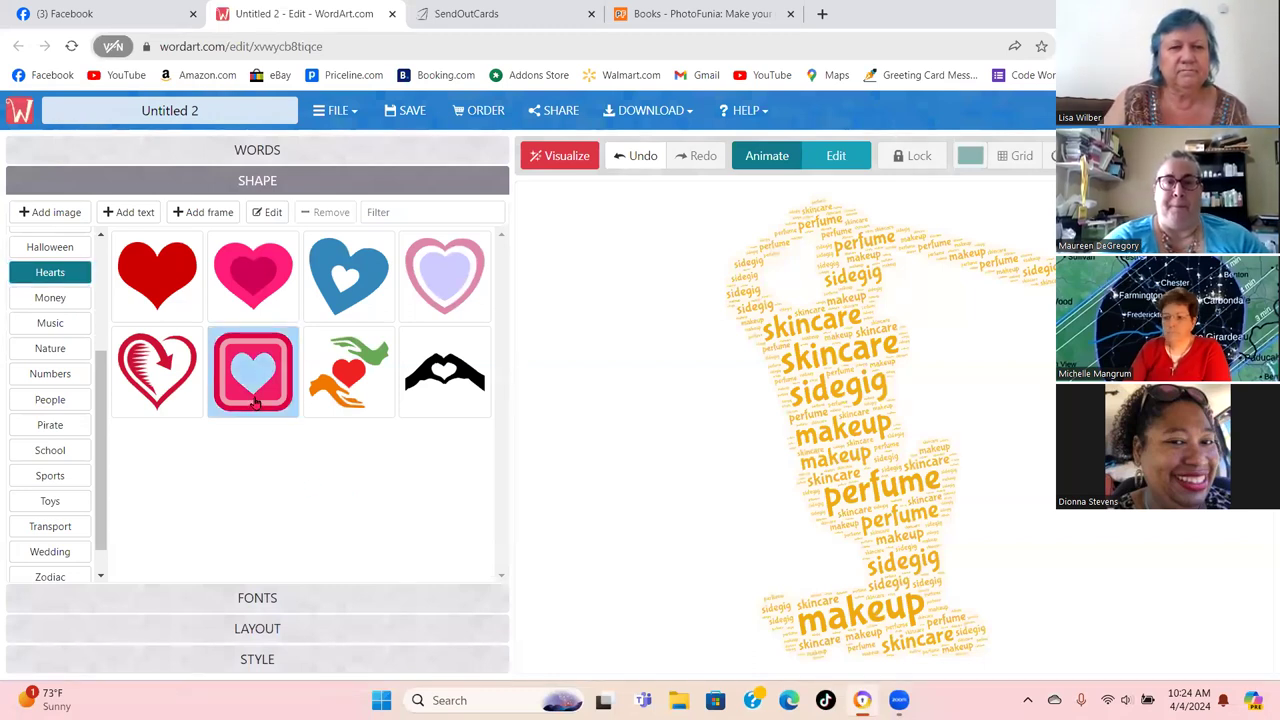
click(567, 157)
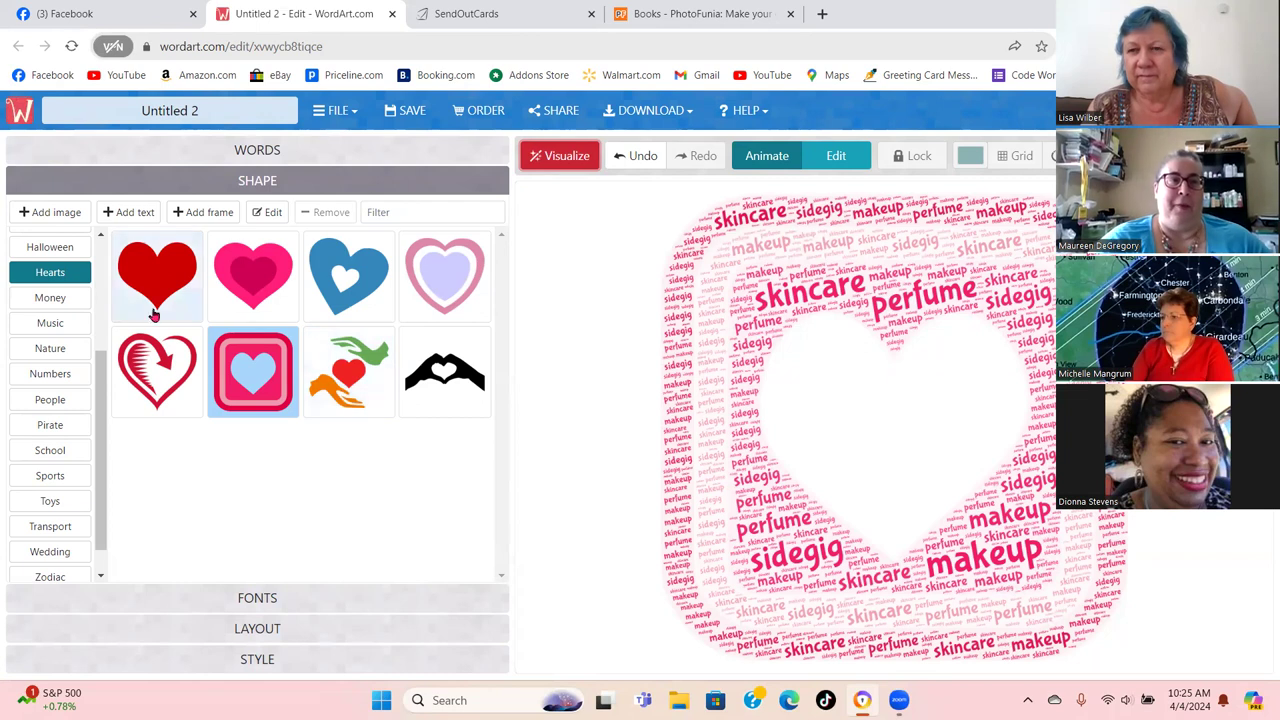
- Browse the Halloween and Clouds shape collections, then show the makeup, perfume, skincare, sidegig word list
click(99, 237)
click(99, 237)
click(99, 237)
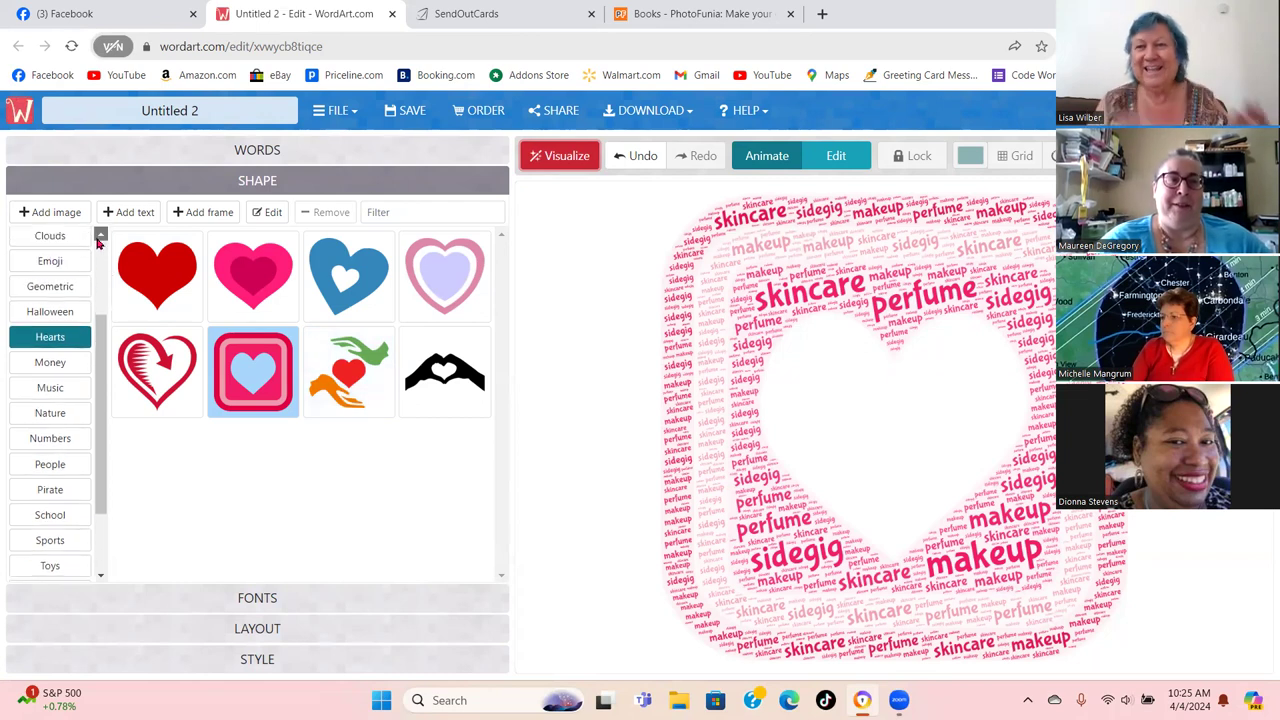
click(50, 314)
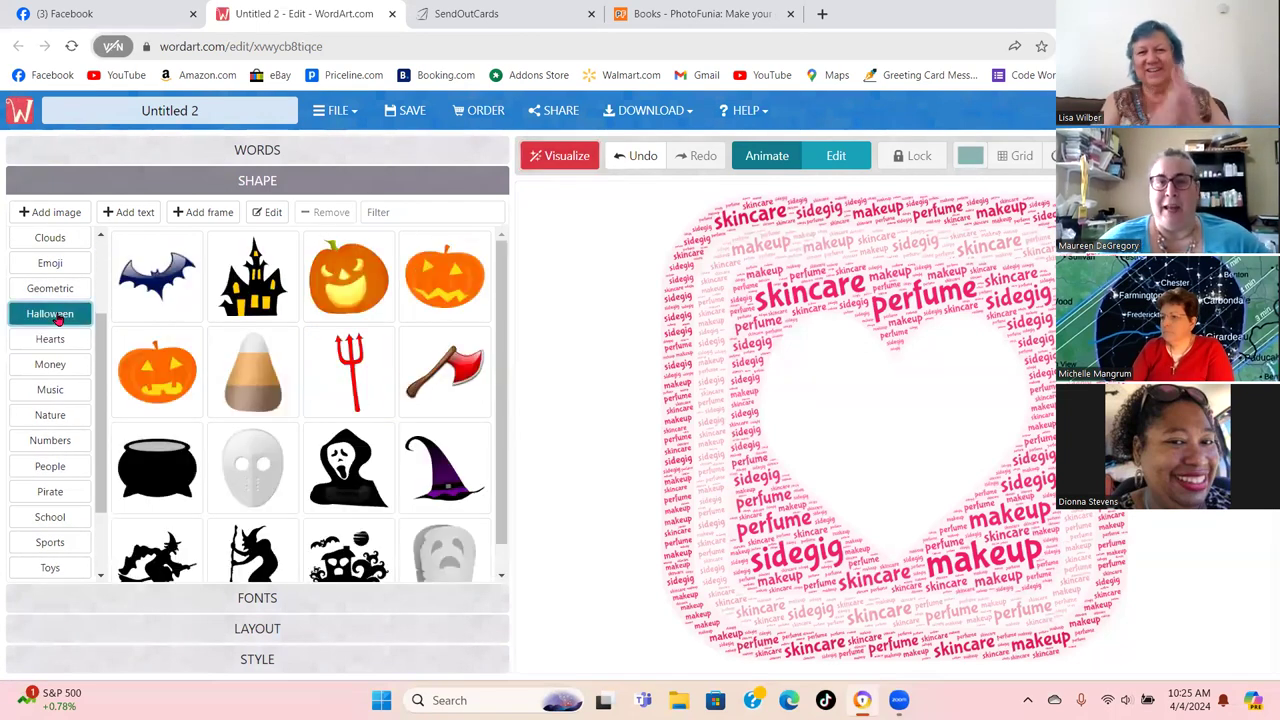
drag(503, 326, 510, 477)
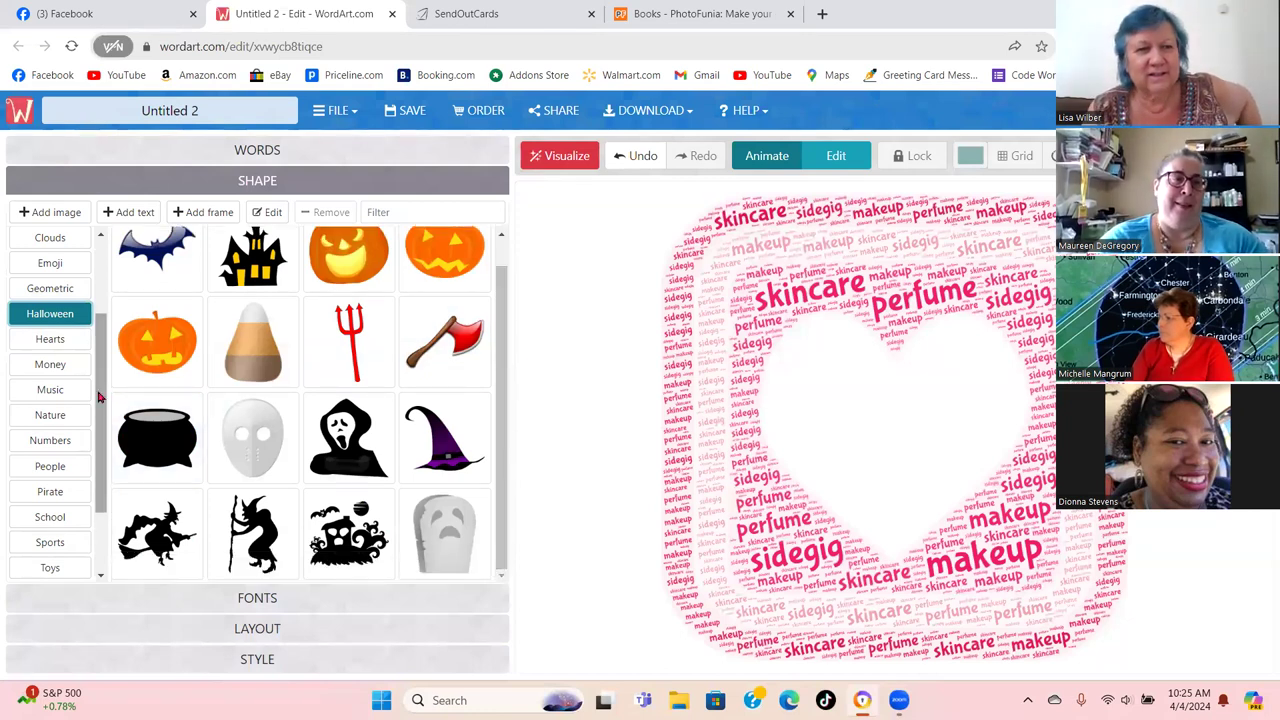
drag(103, 398, 92, 312)
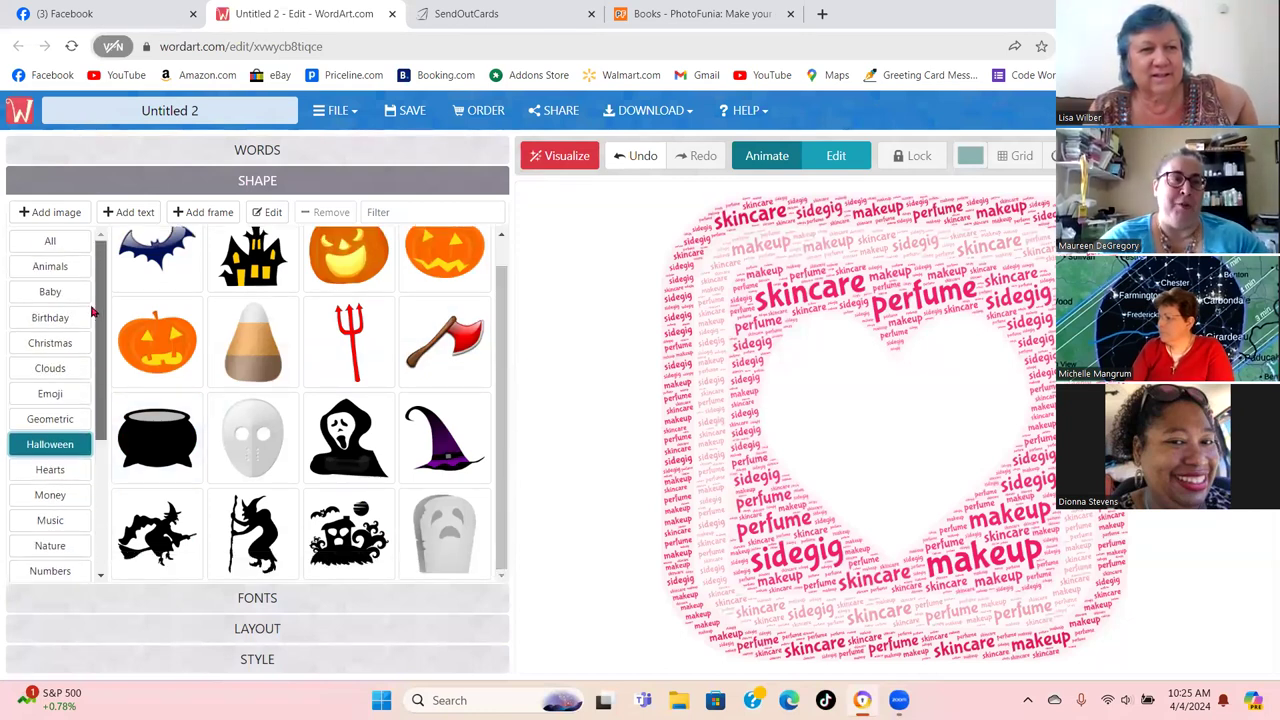
click(68, 370)
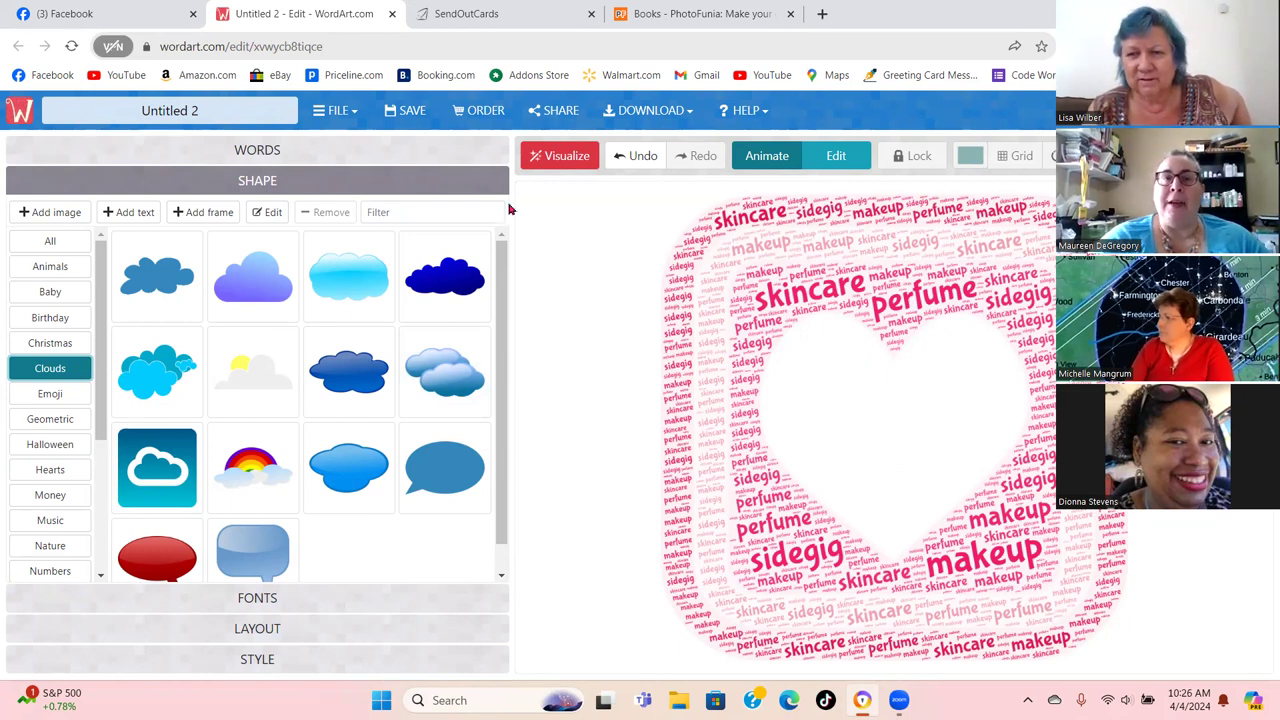
click(330, 150)
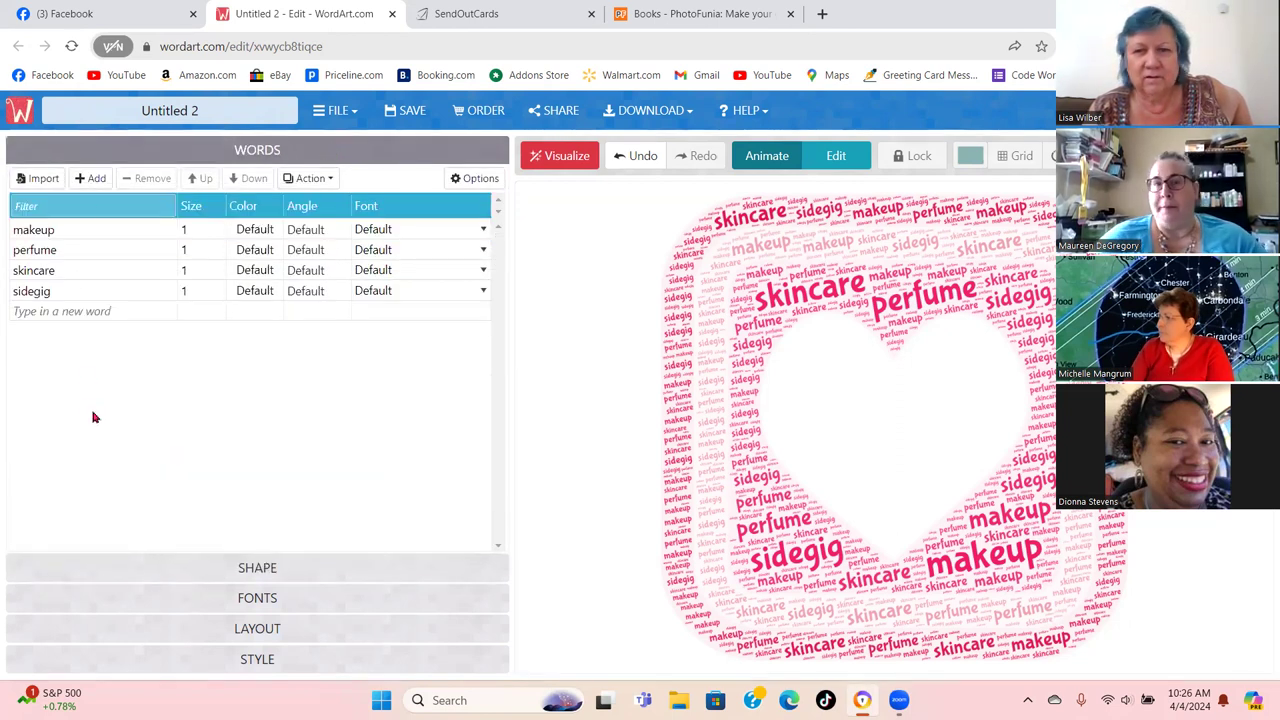
- Remove the words makeup and perfume from the word list
click(321, 179)
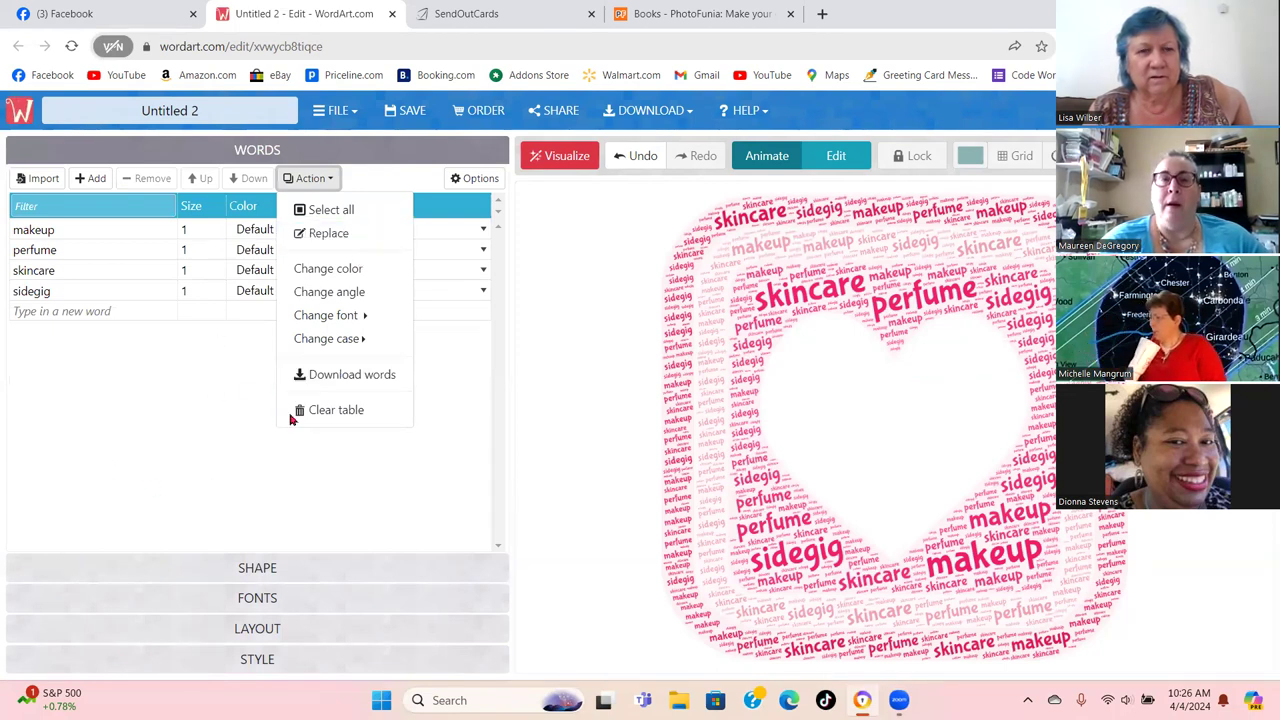
click(183, 415)
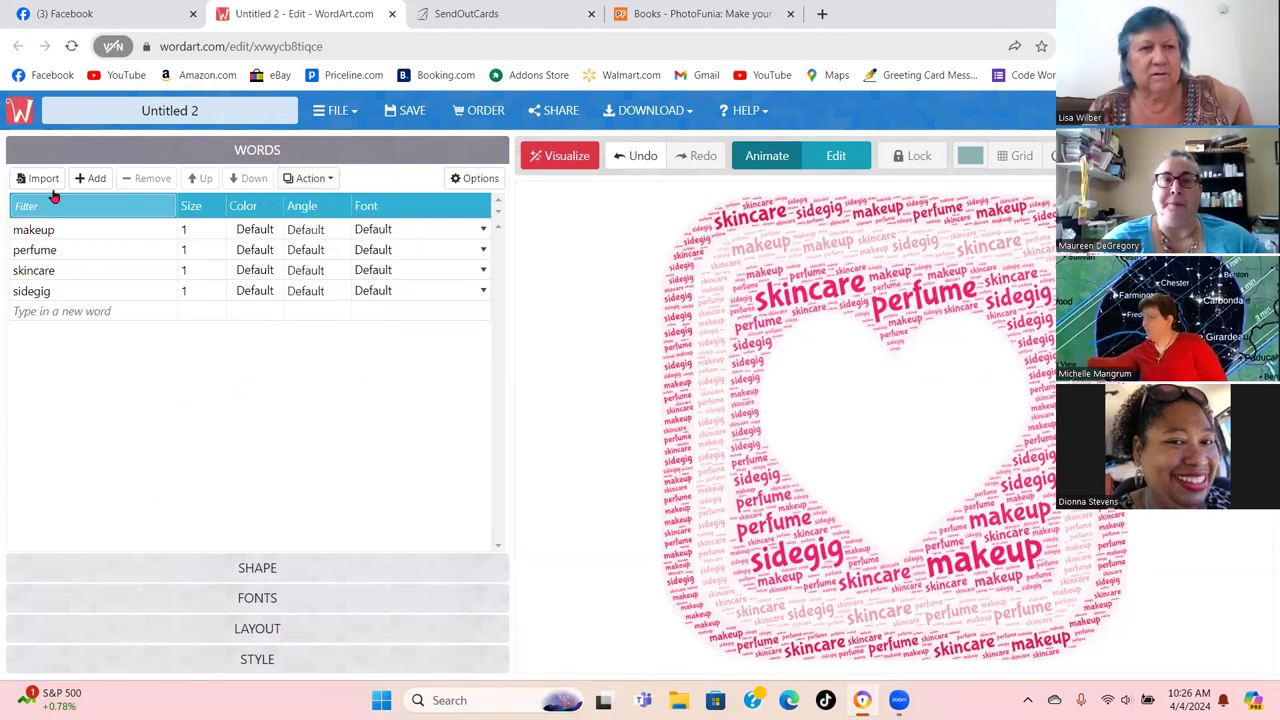
click(84, 229)
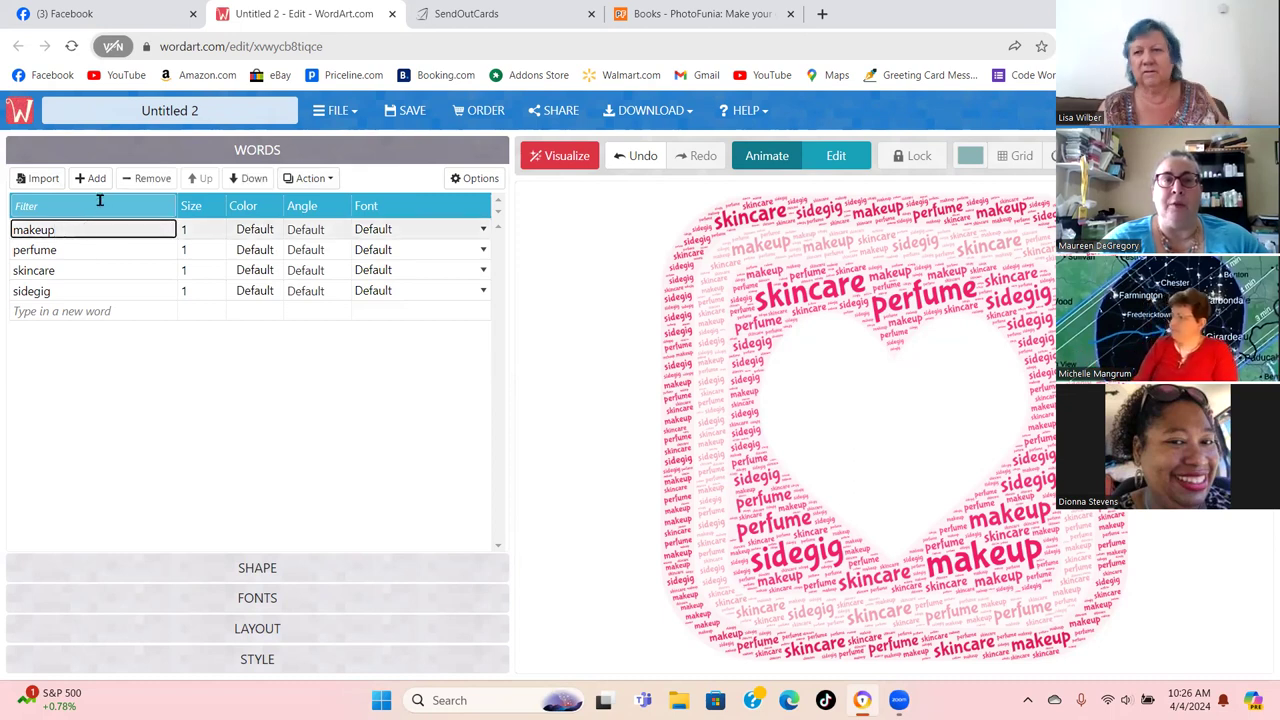
click(143, 181)
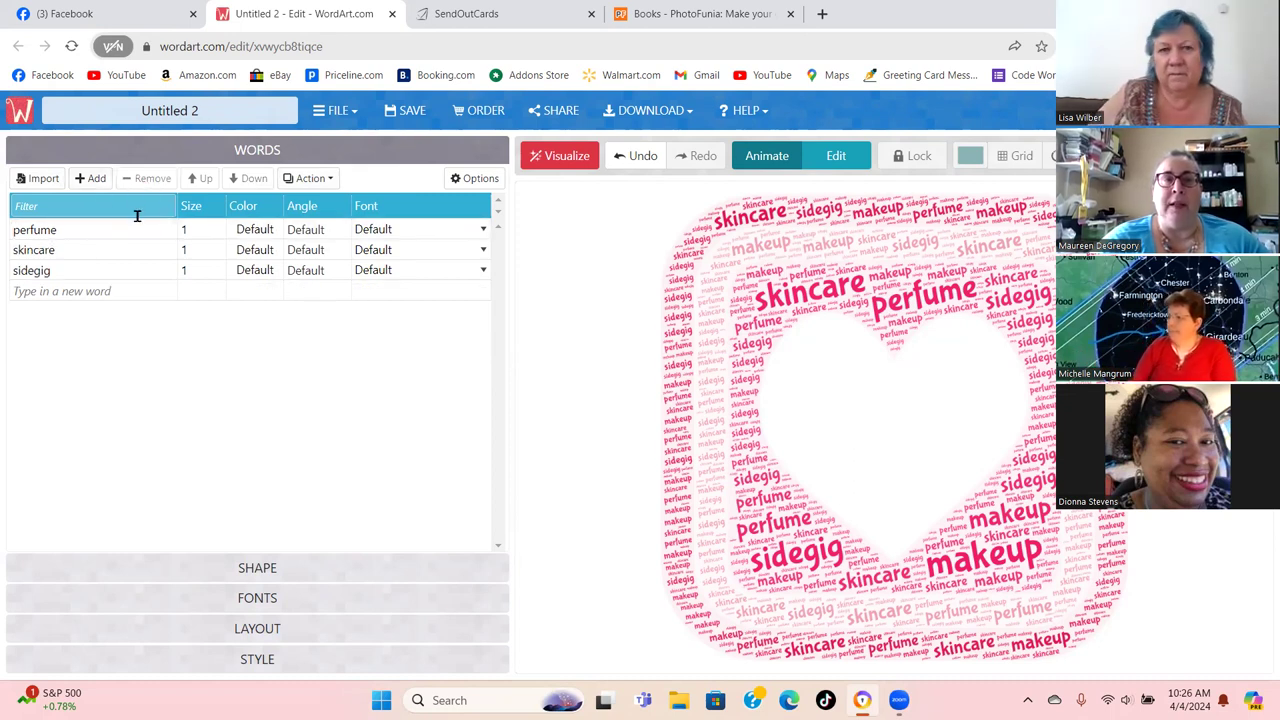
click(134, 229)
click(156, 181)
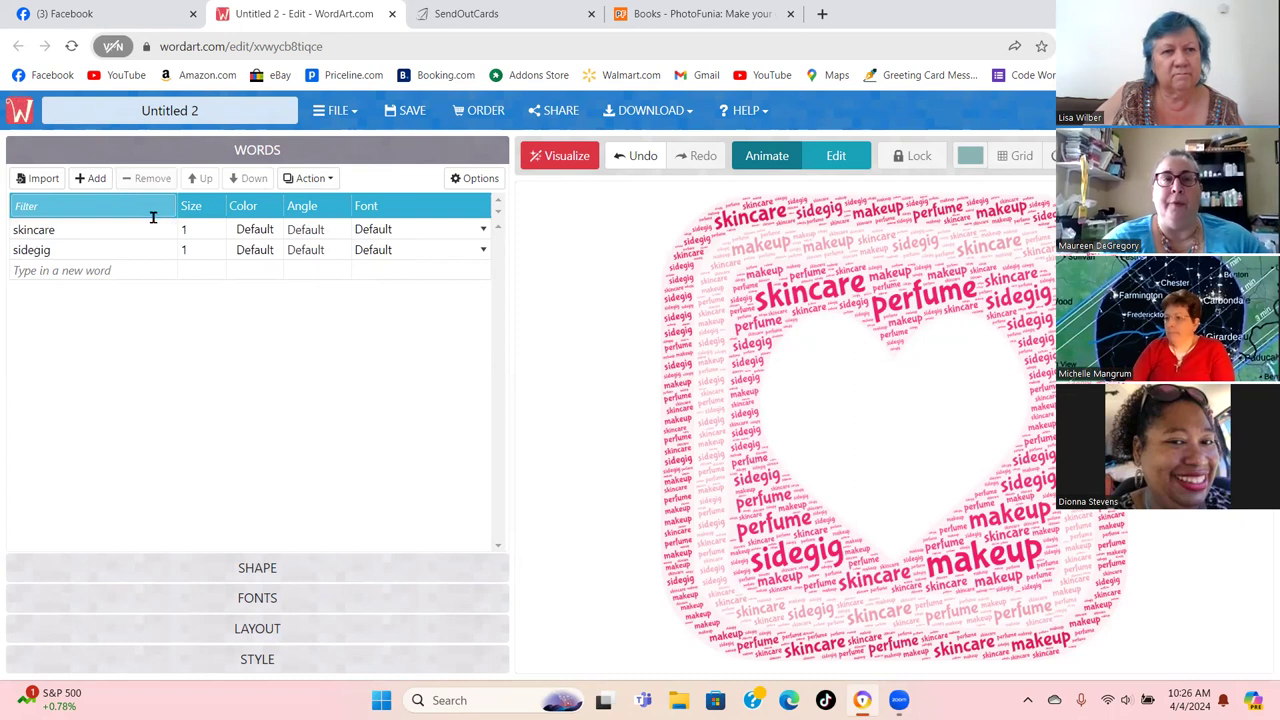
- Remove skincare and sidegig to empty the list, then switch the heart cloud to animated mode
click(150, 229)
click(157, 182)
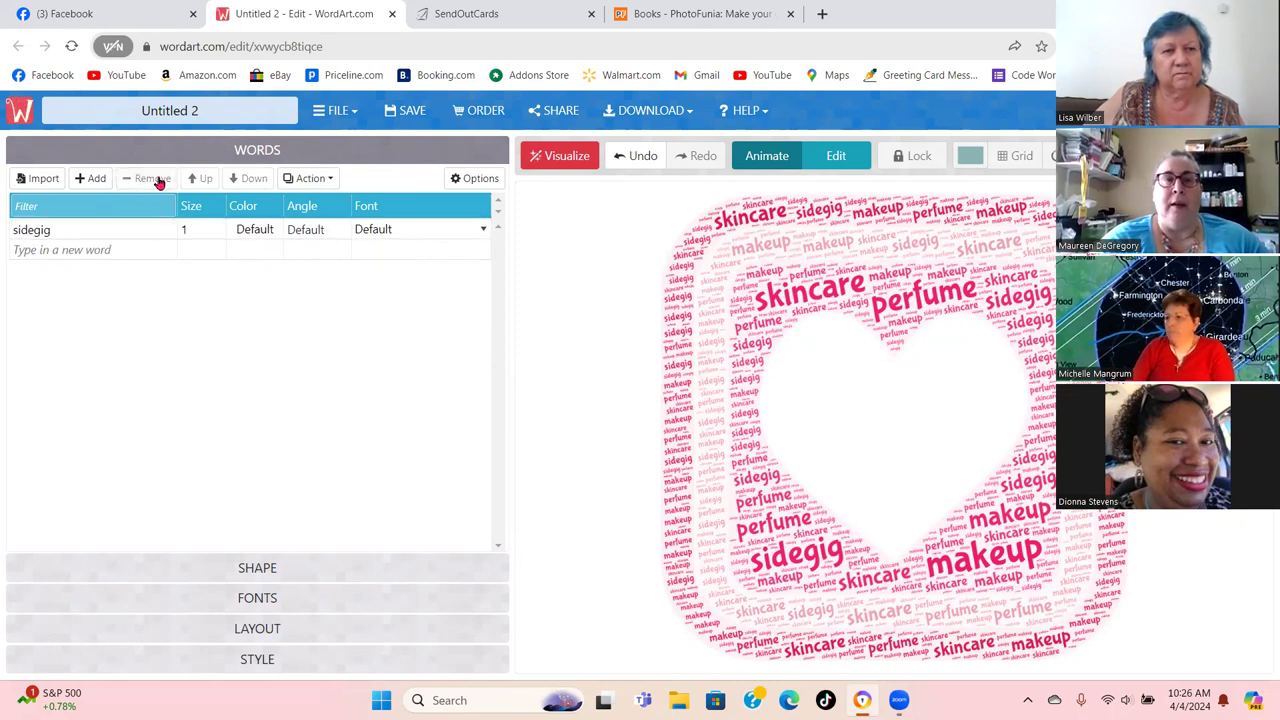
click(147, 227)
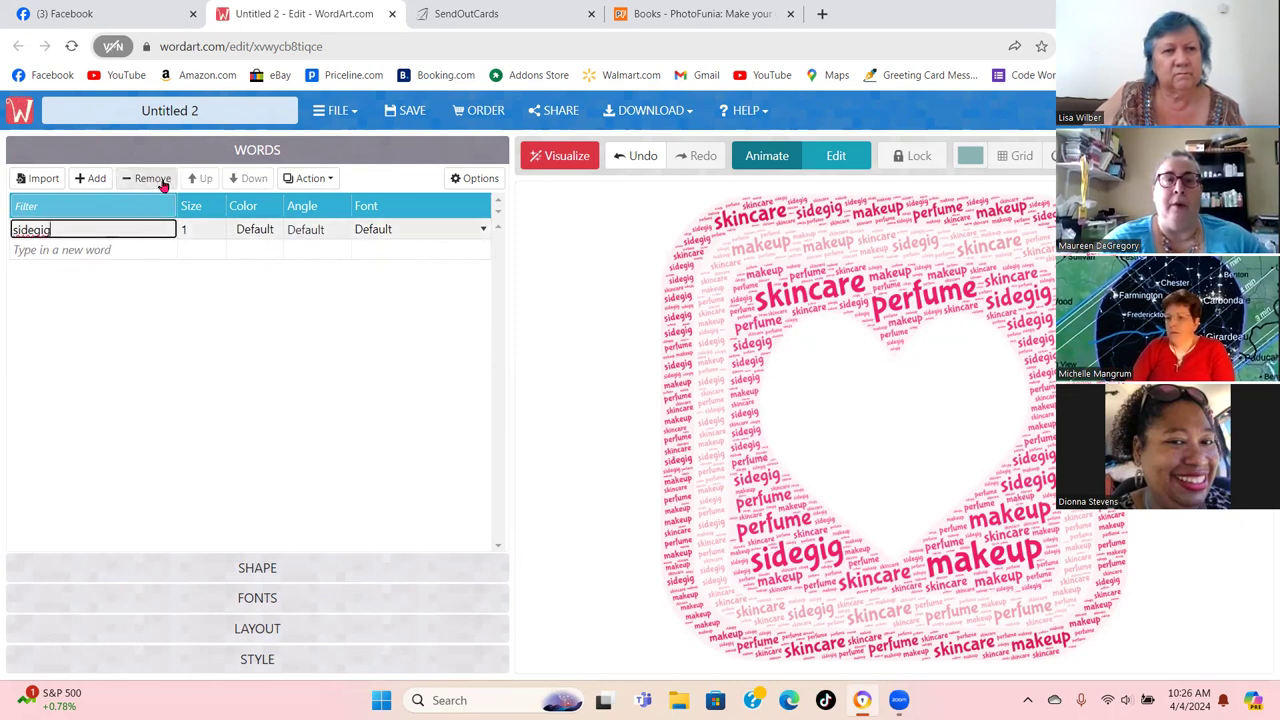
click(160, 182)
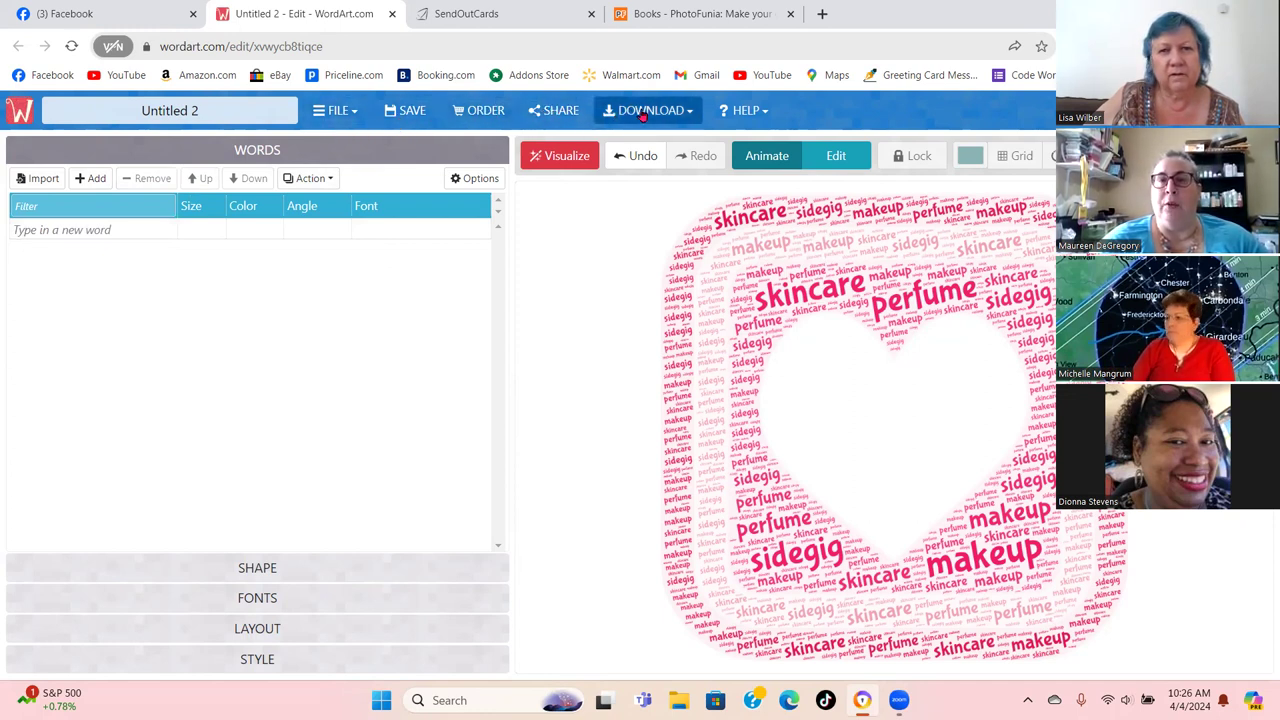
click(777, 158)
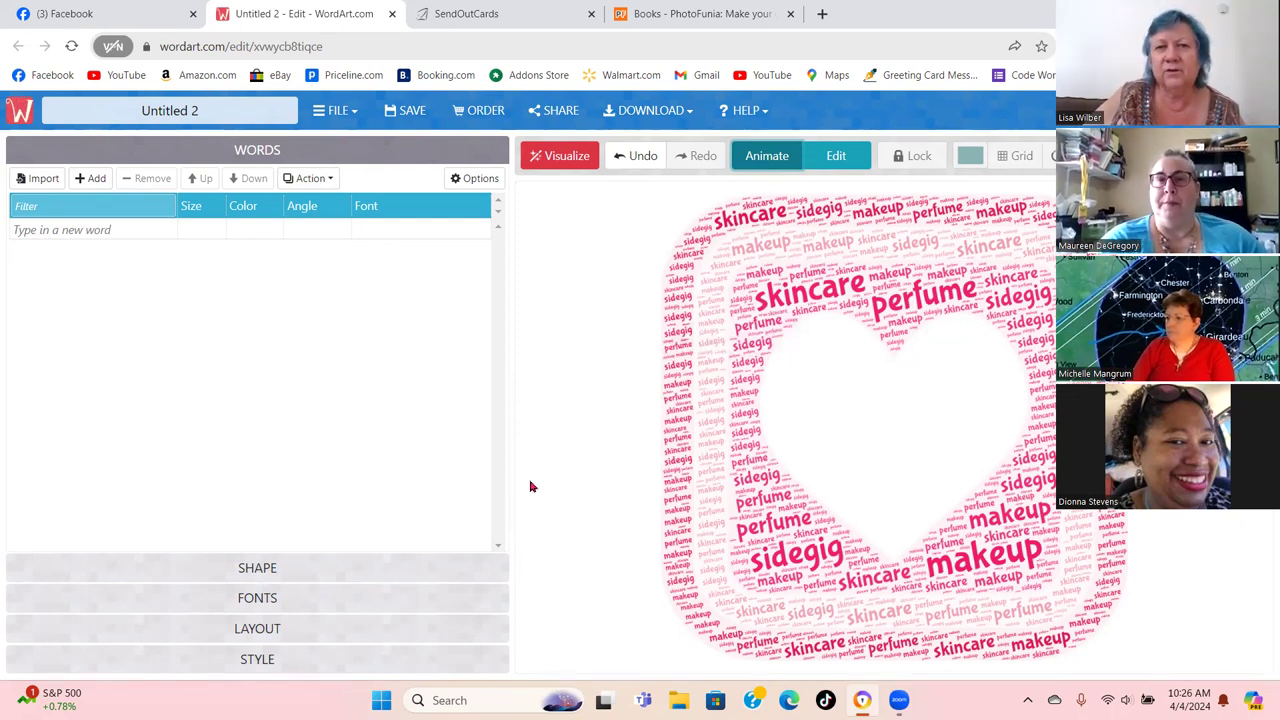
- Download the heart cloud as a Standard Quality PNG, then bring up File Explorer
click(638, 119)
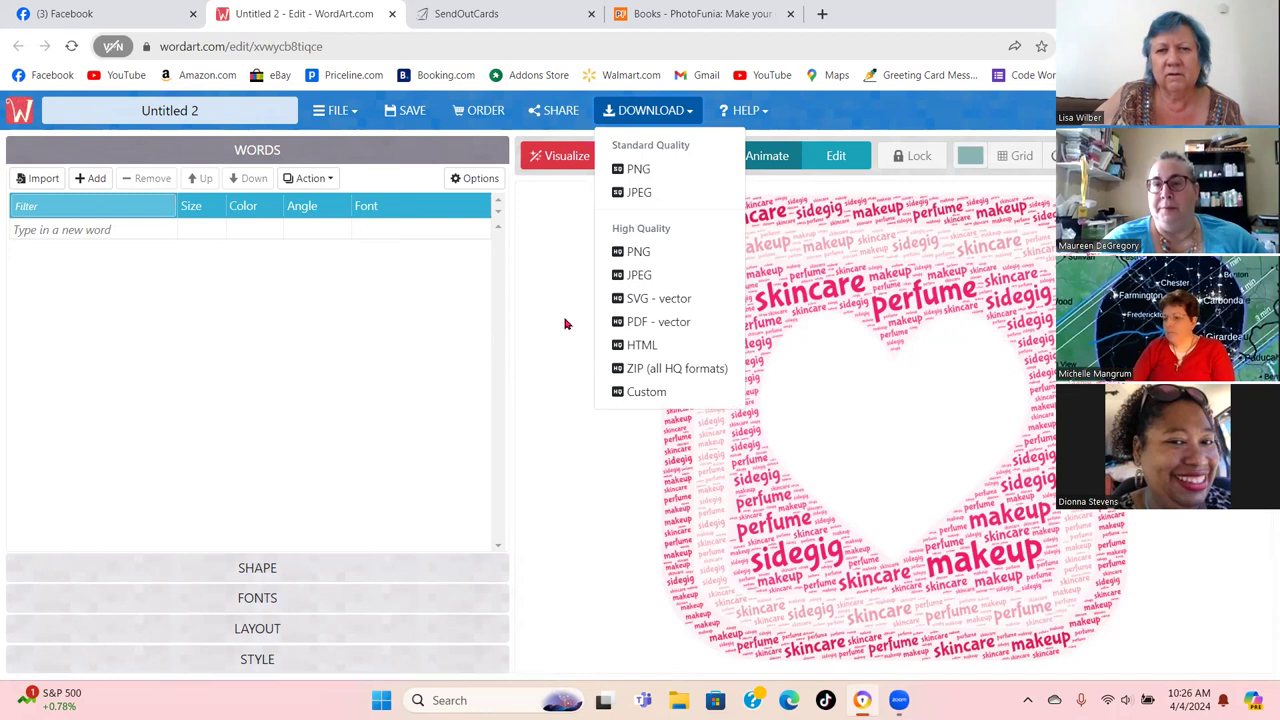
click(645, 178)
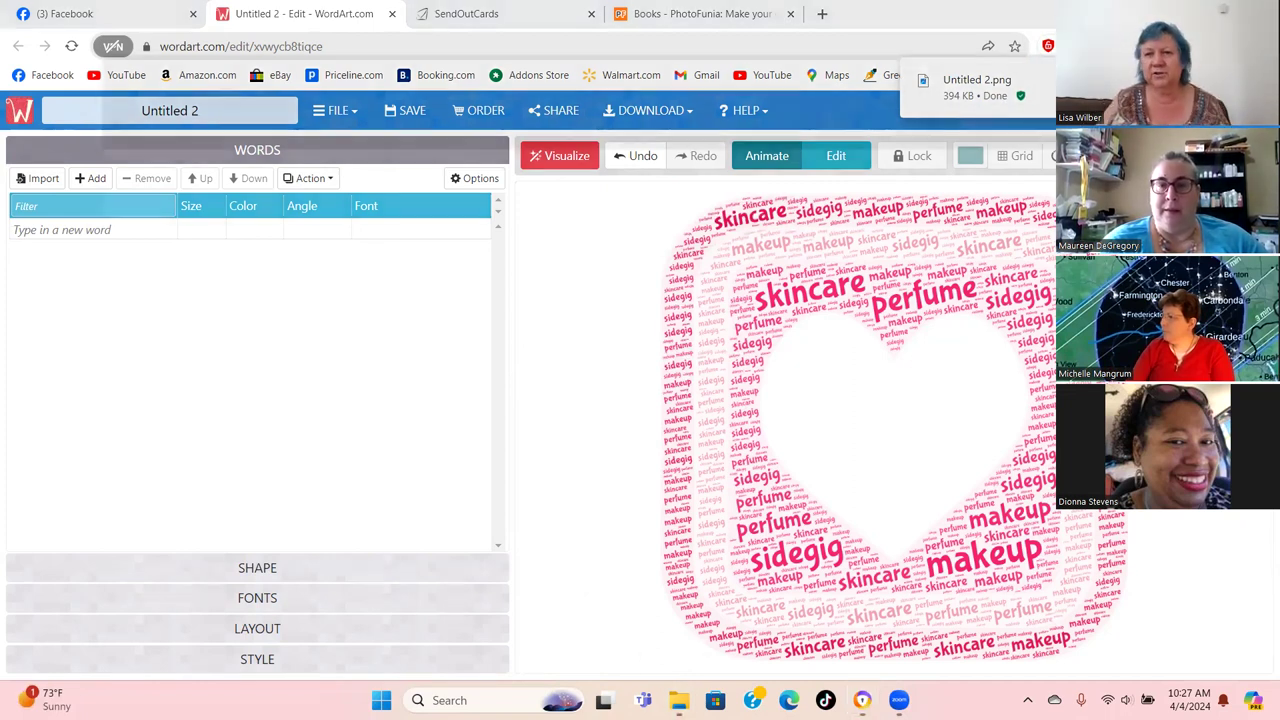
key(super+e)
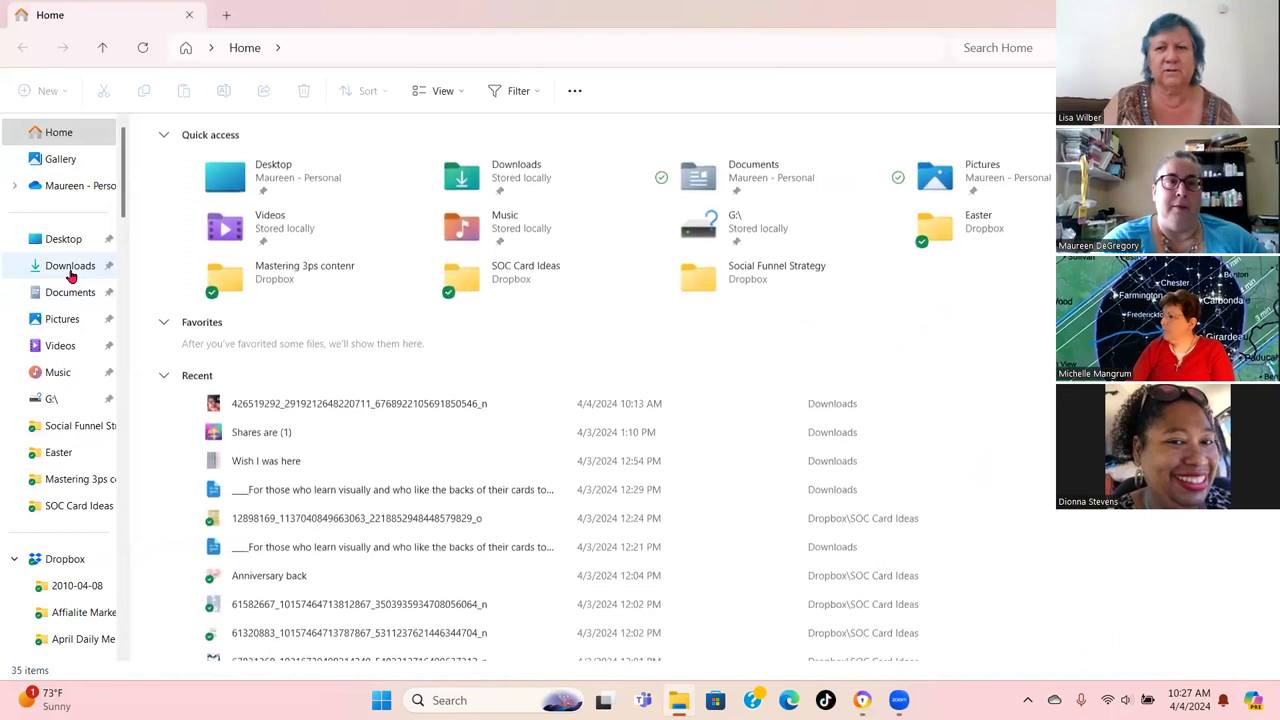
- Open Untitled 2.png from the Downloads folder in the Photos viewer
click(70, 267)
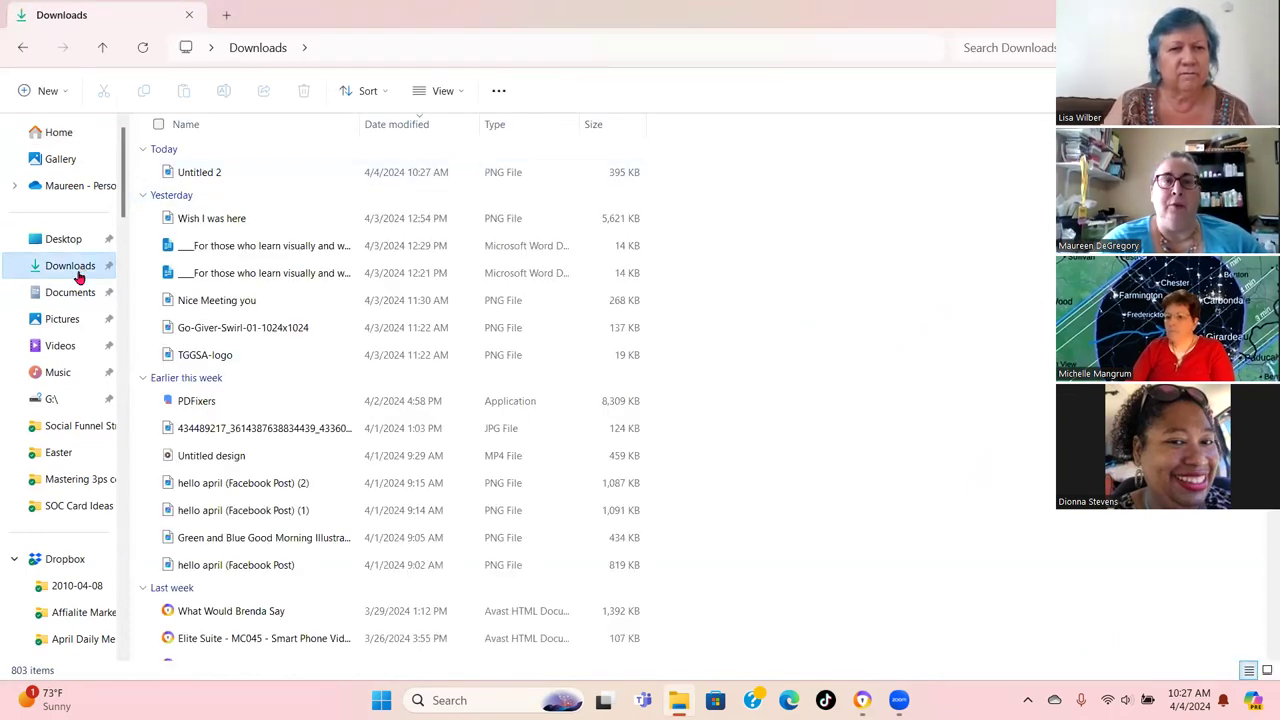
click(194, 176)
double_click(194, 176)
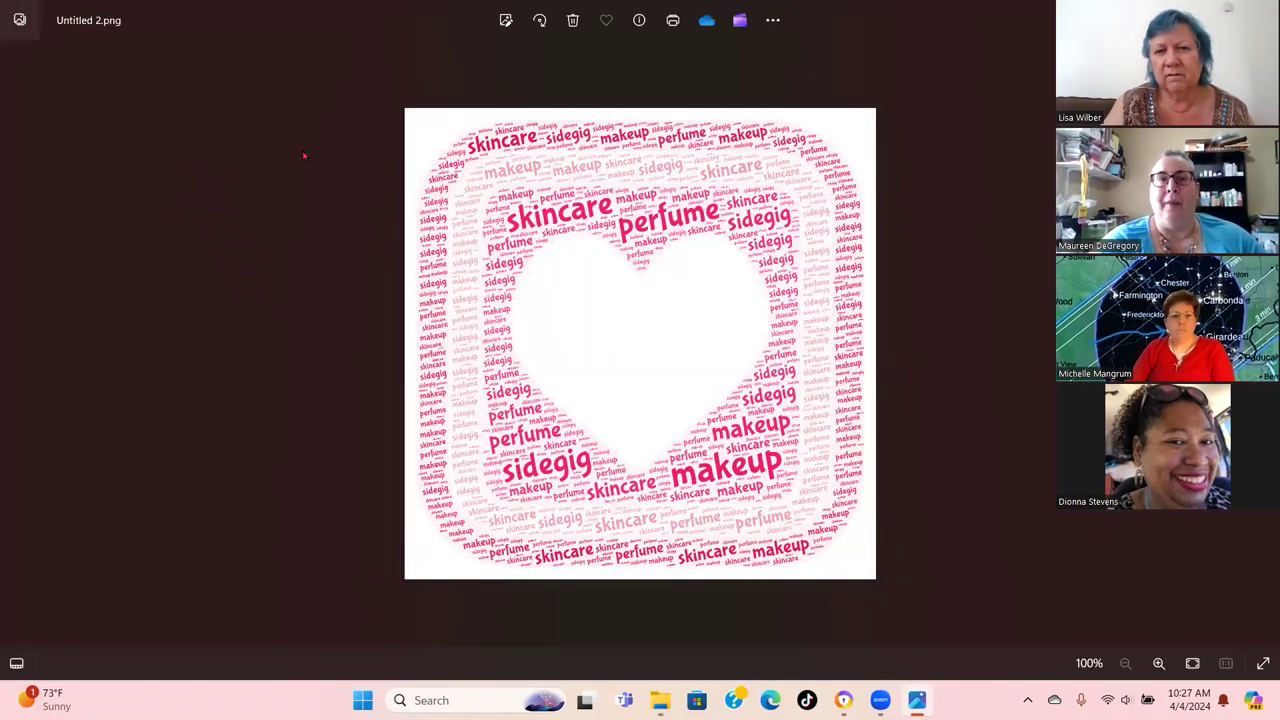
- Close the Photos viewer and select the Nice Meeting you file in Downloads
key(alt+F4)
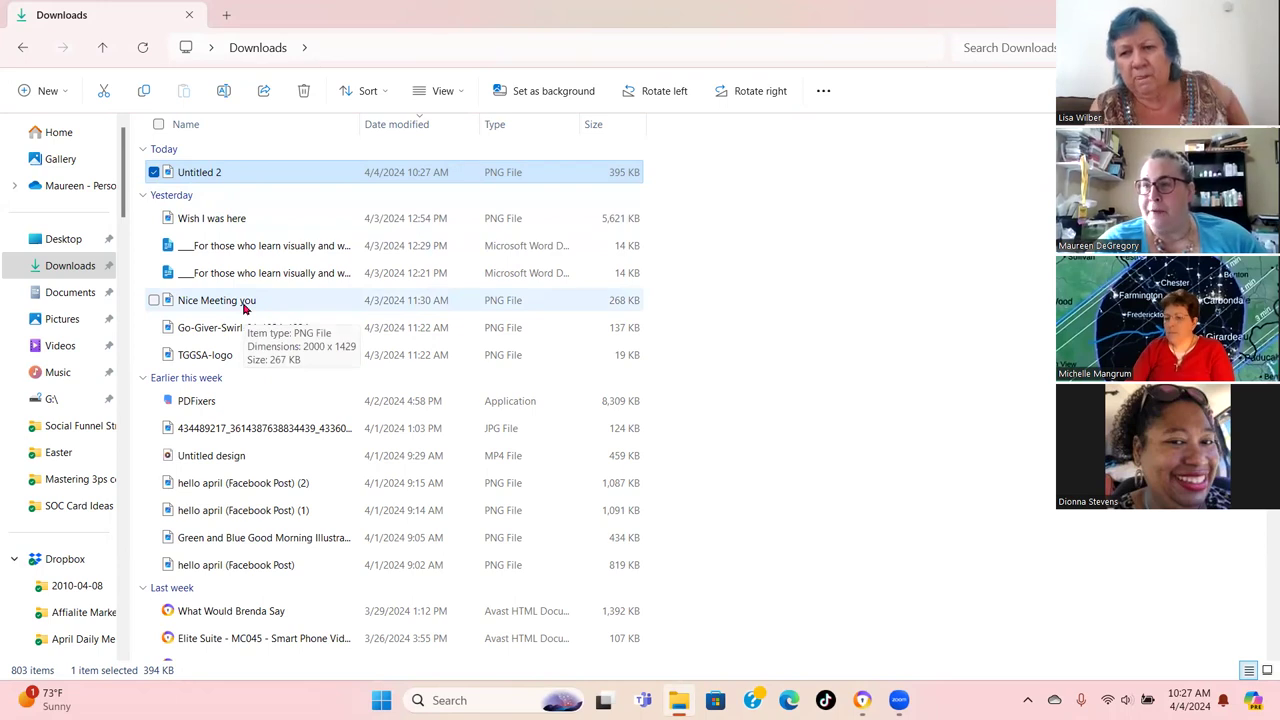
click(243, 308)
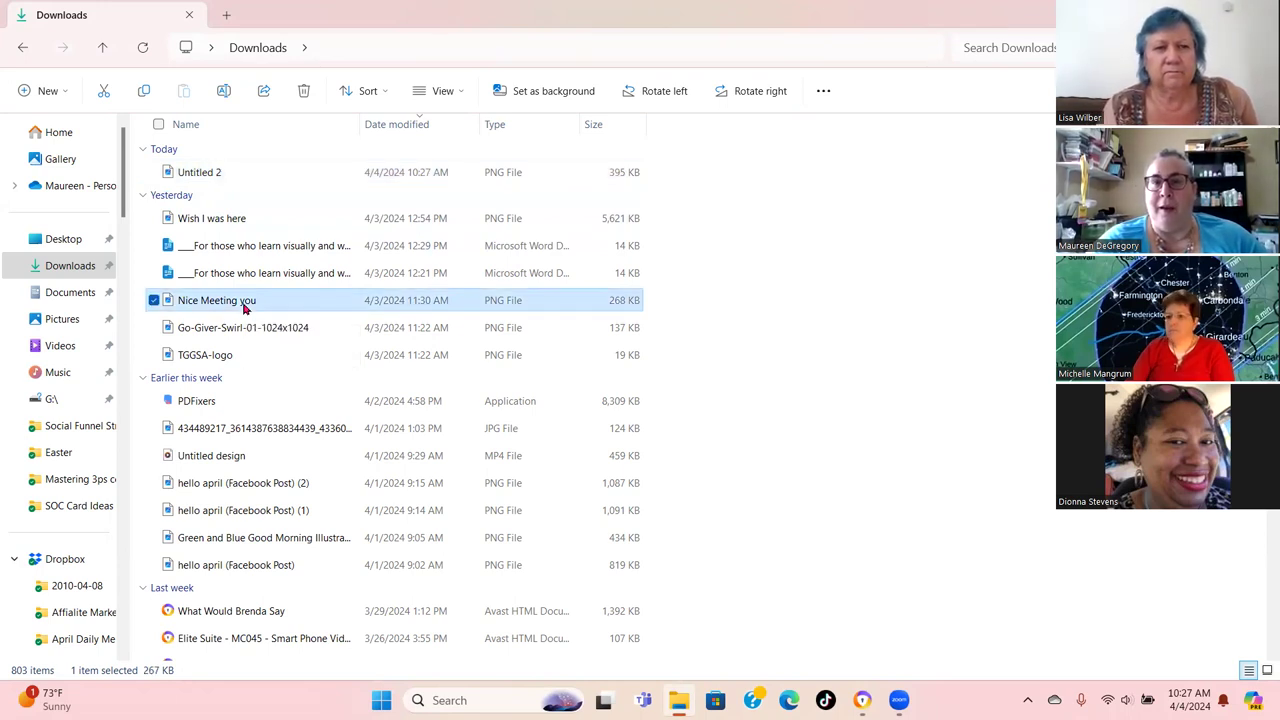
double_click(244, 308)
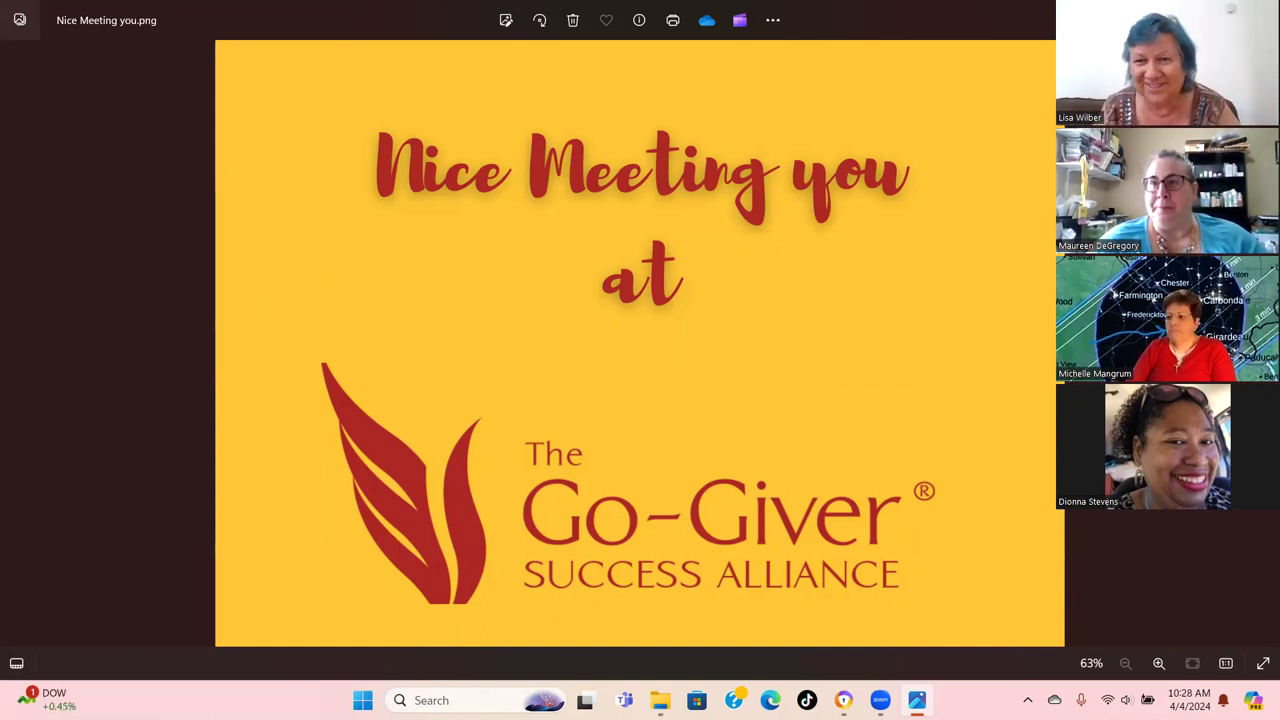
key(alt+F4)
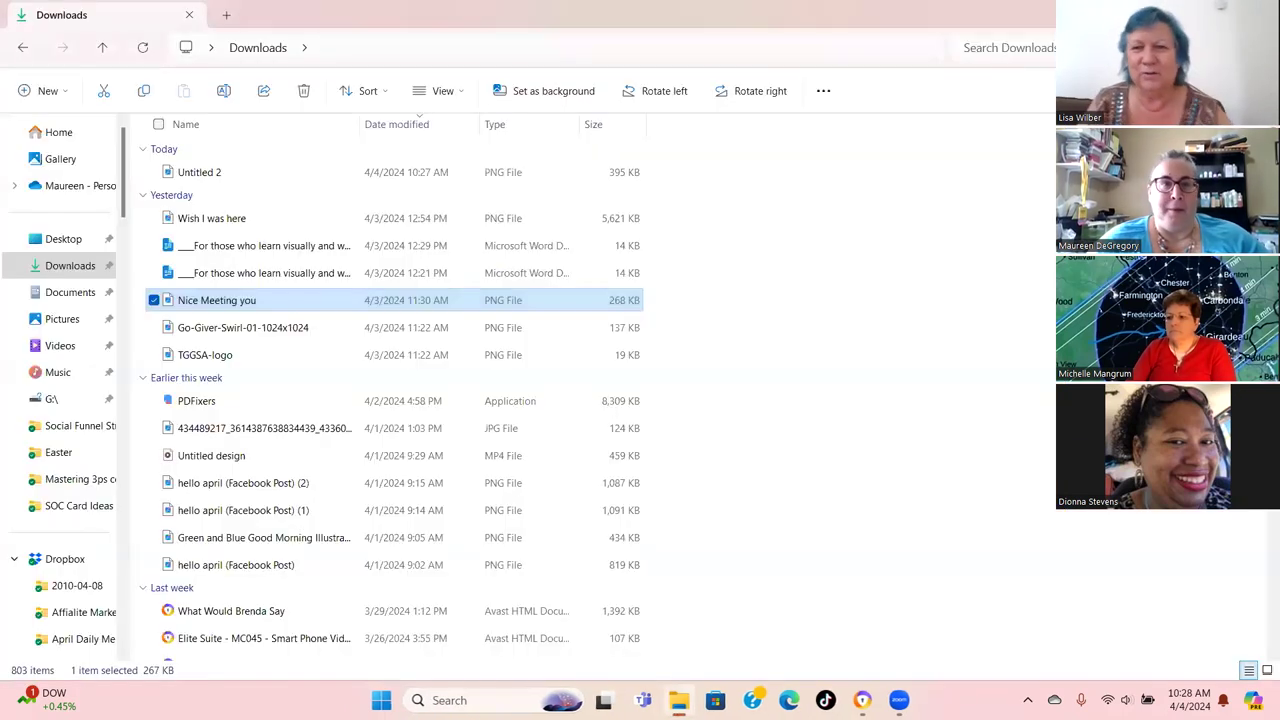
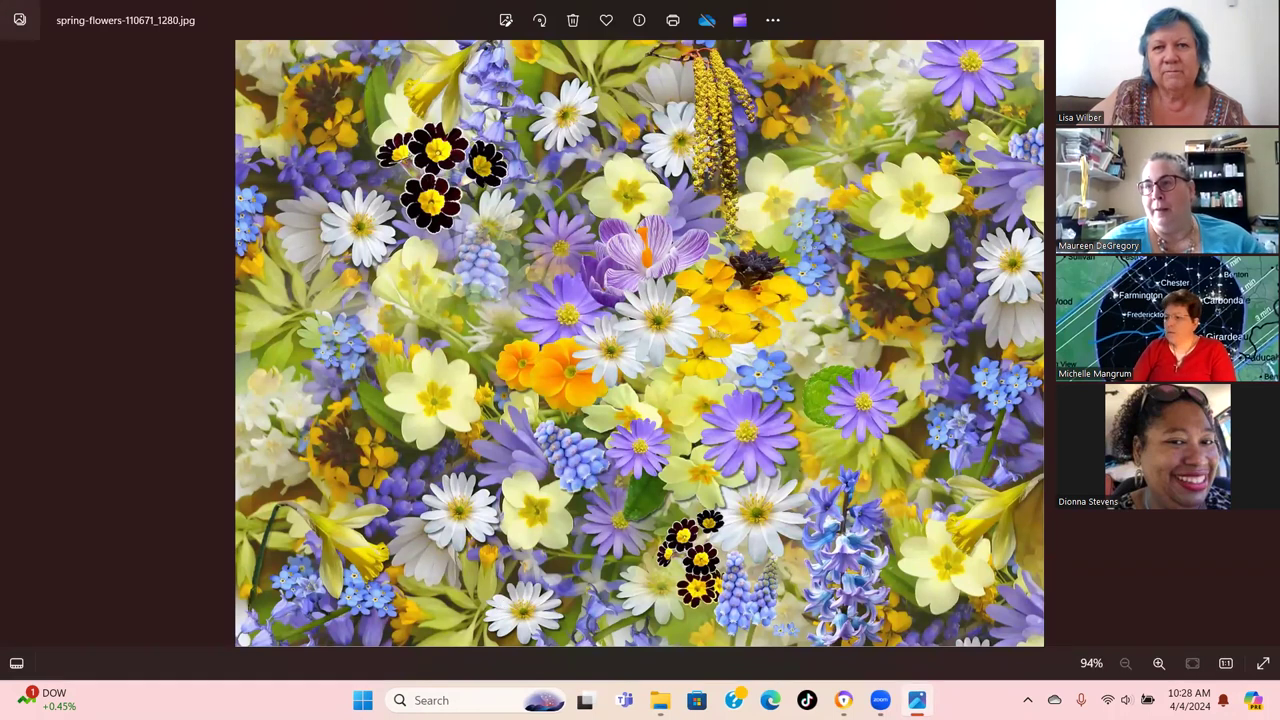
- Close the flower photo and browse the Dropbox Avon Charts folder
key(alt+F4)
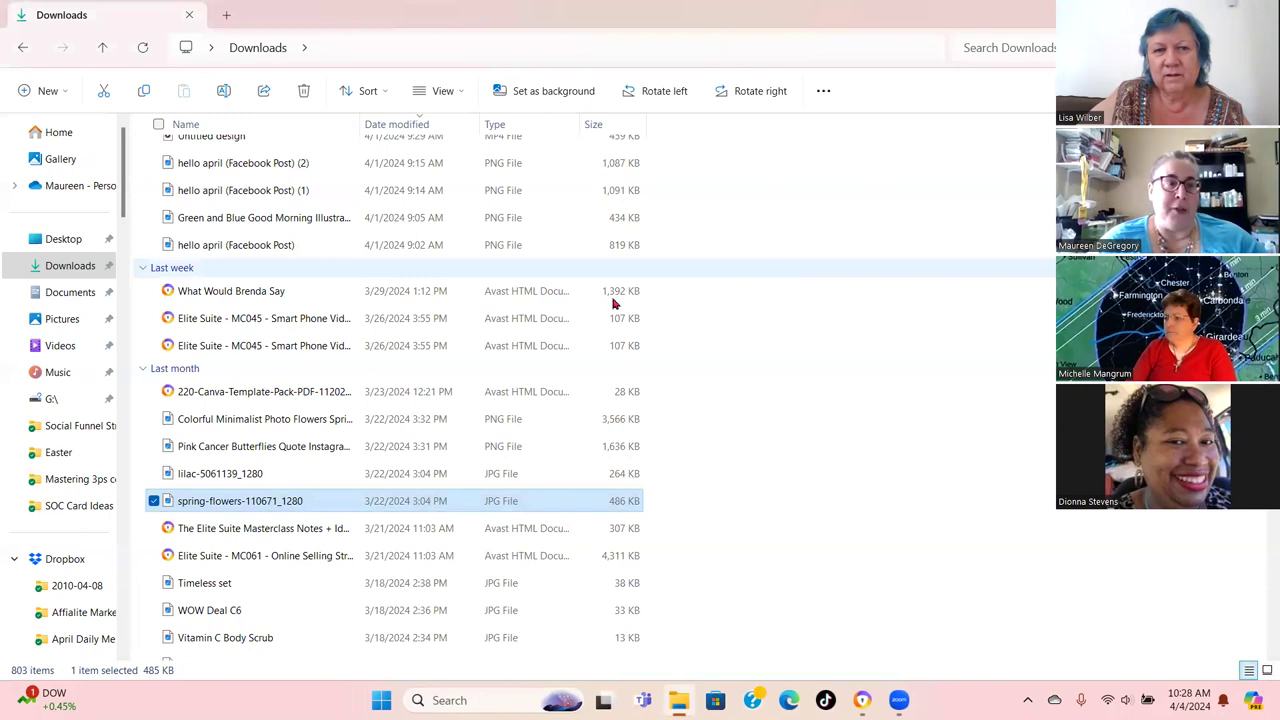
drag(125, 176, 128, 243)
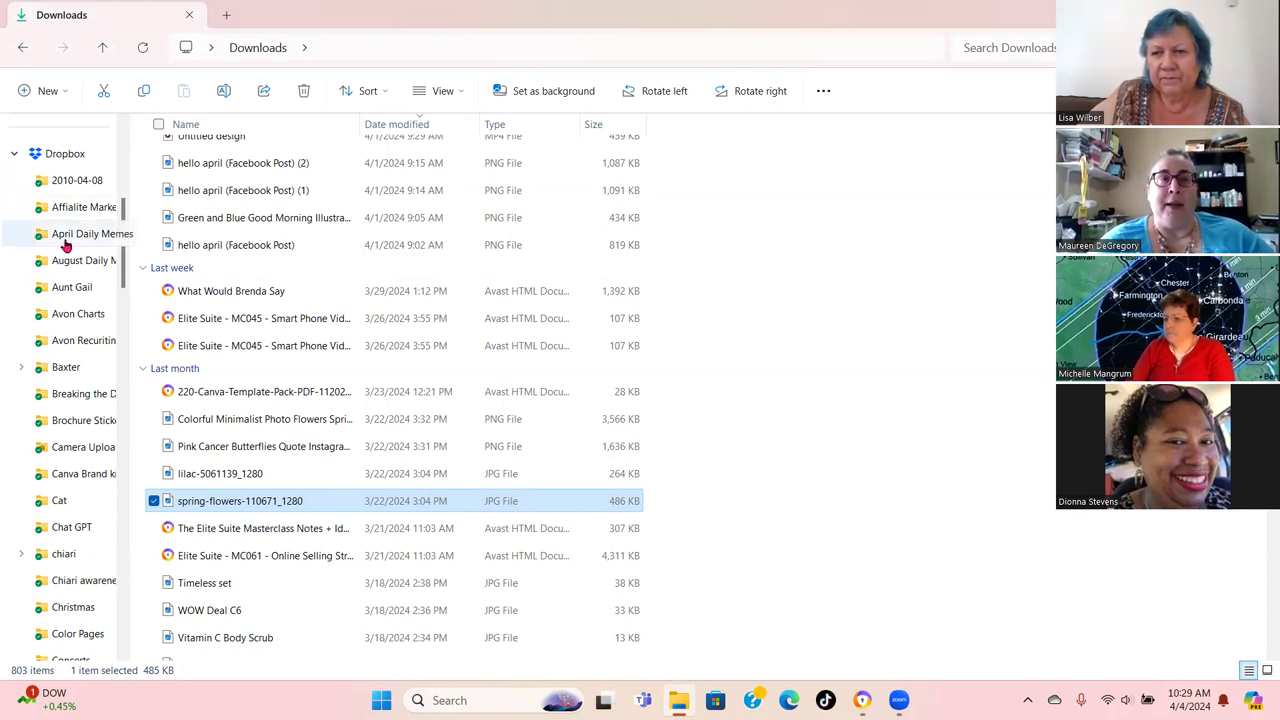
click(71, 322)
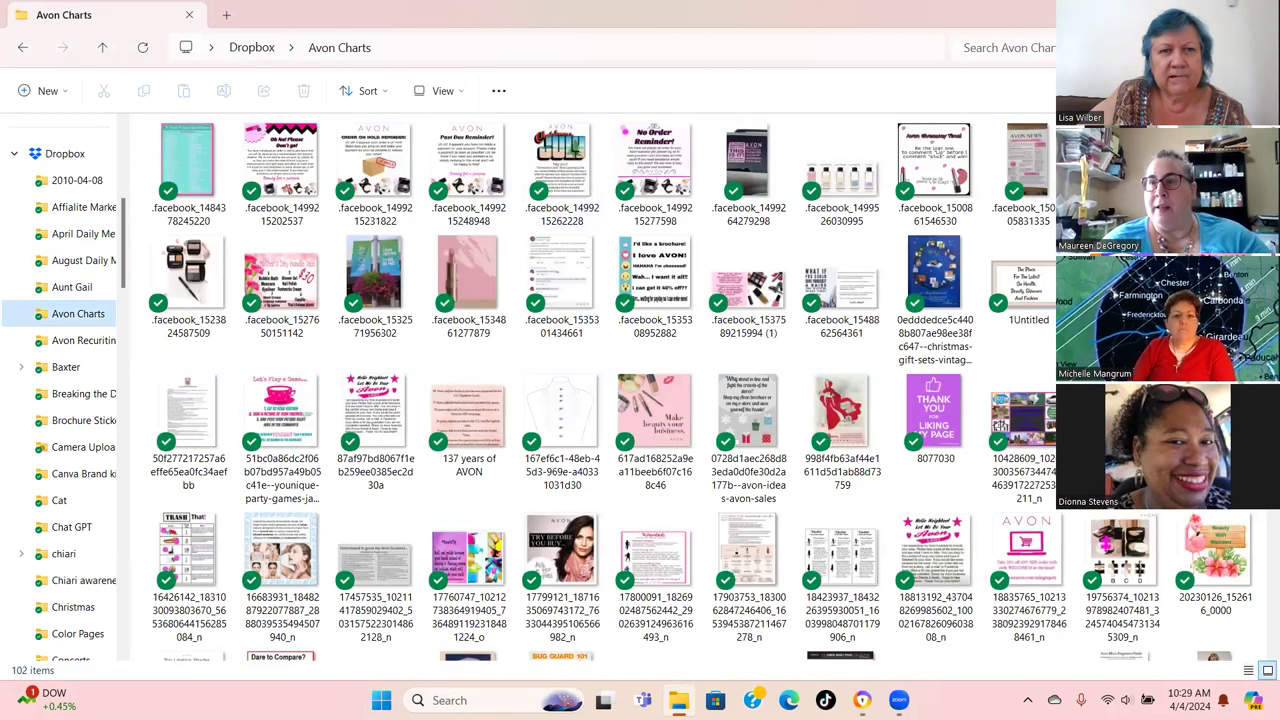
scroll(590, 390, down, 5)
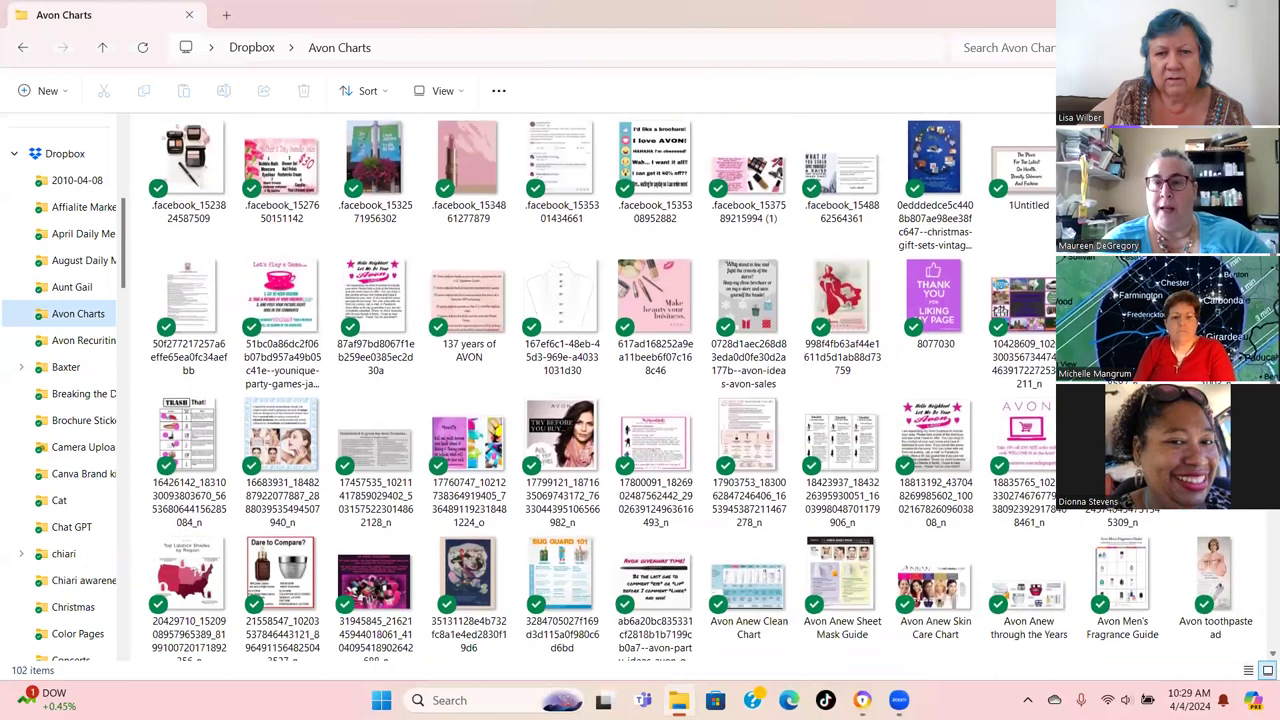
scroll(600, 390, down, 3)
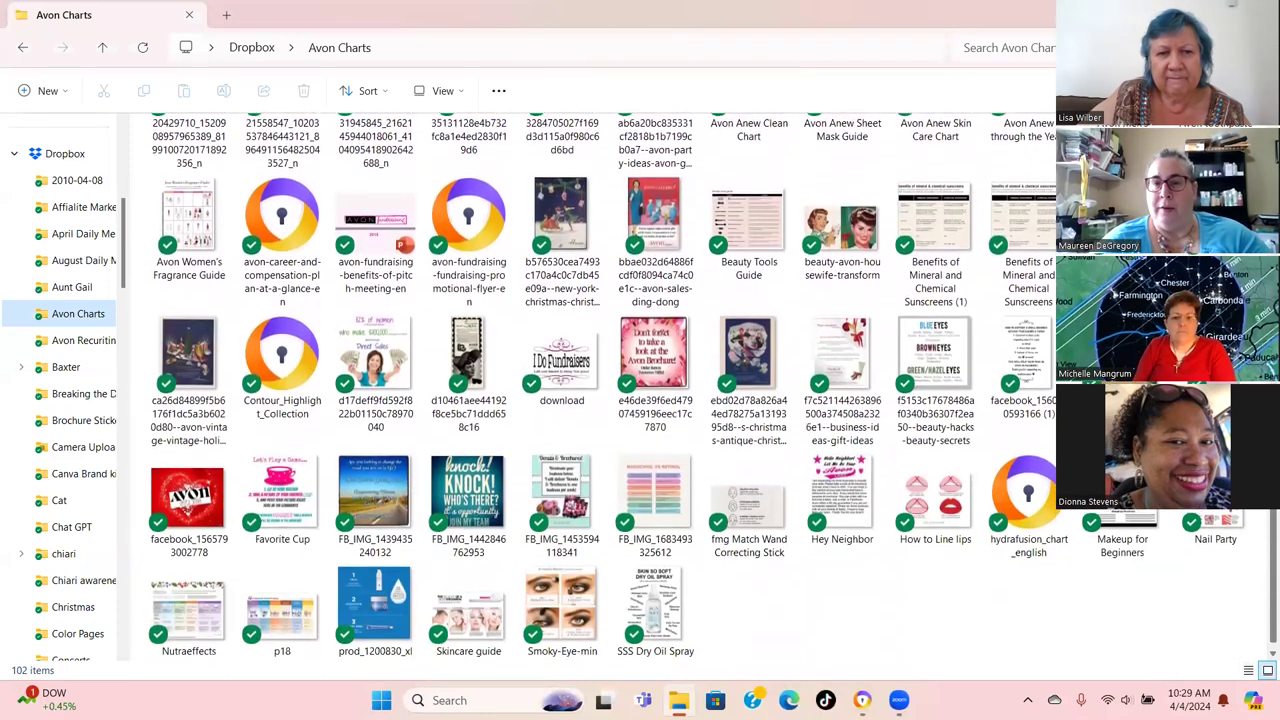
scroll(590, 390, up, 5)
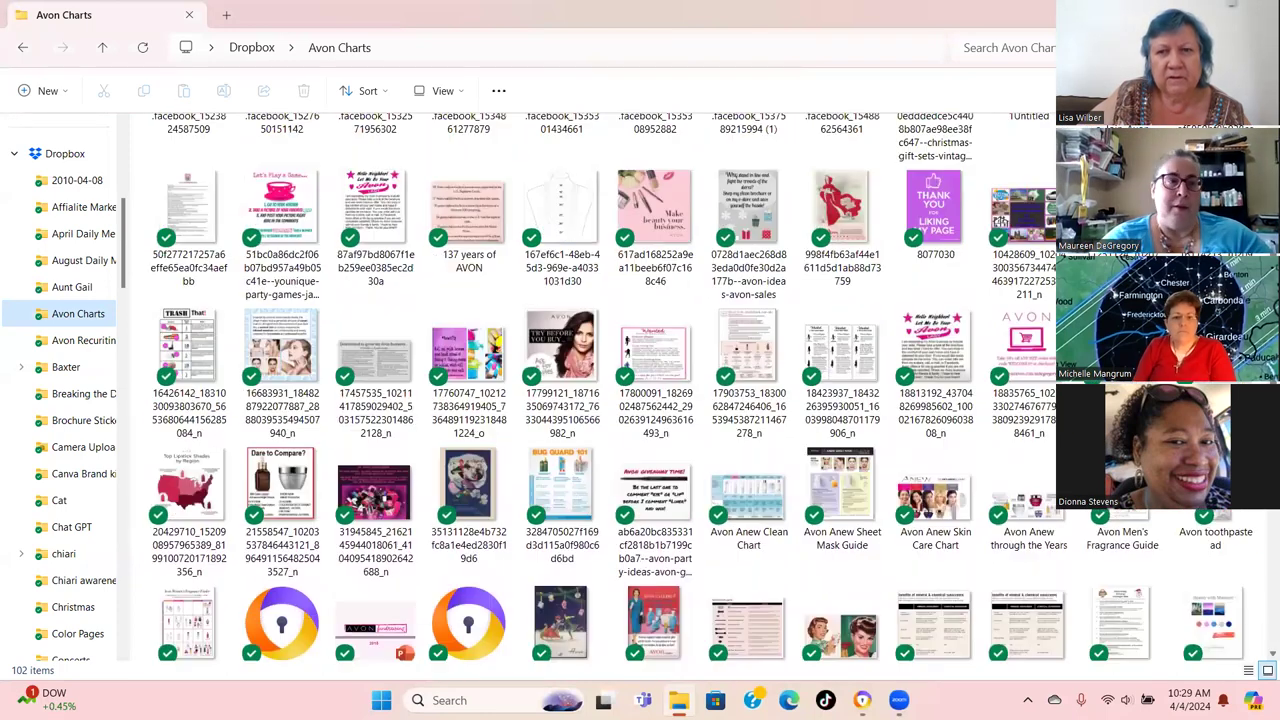
- Open the SOC Card Ideas folder, scroll its thumbnails, and select the snow globe cartoon
drag(127, 248, 135, 518)
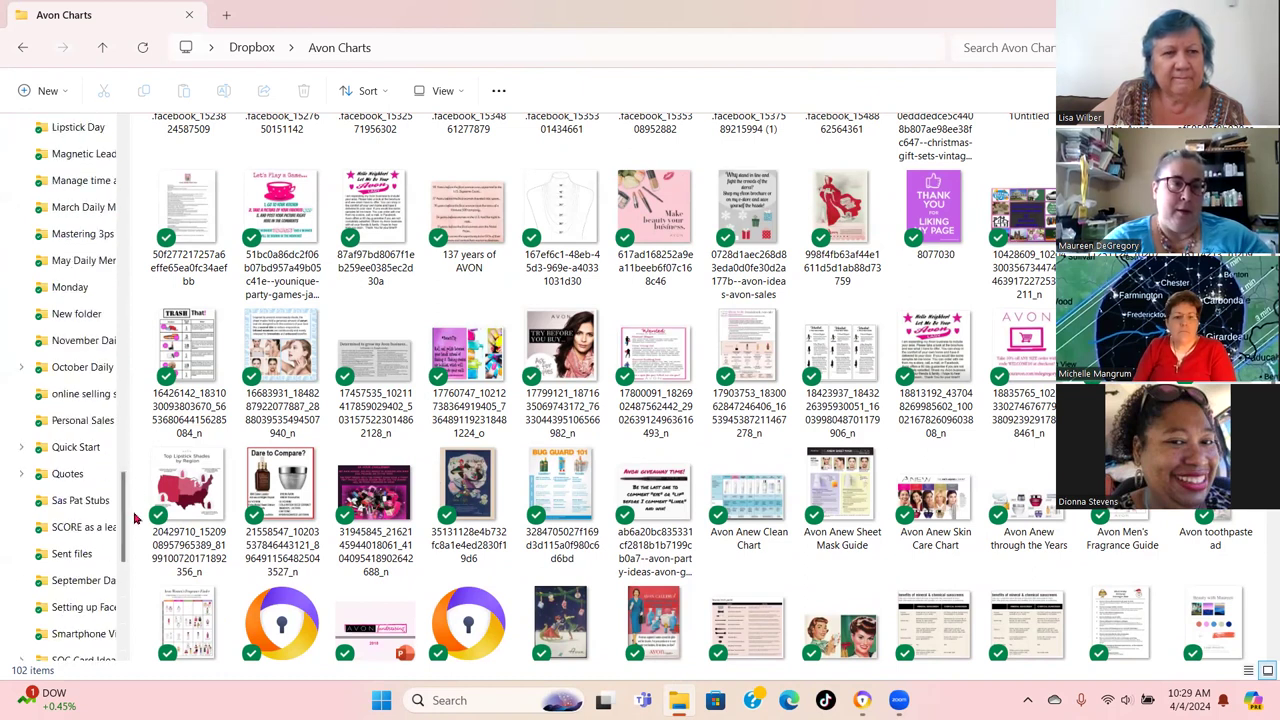
drag(130, 519, 128, 545)
click(64, 508)
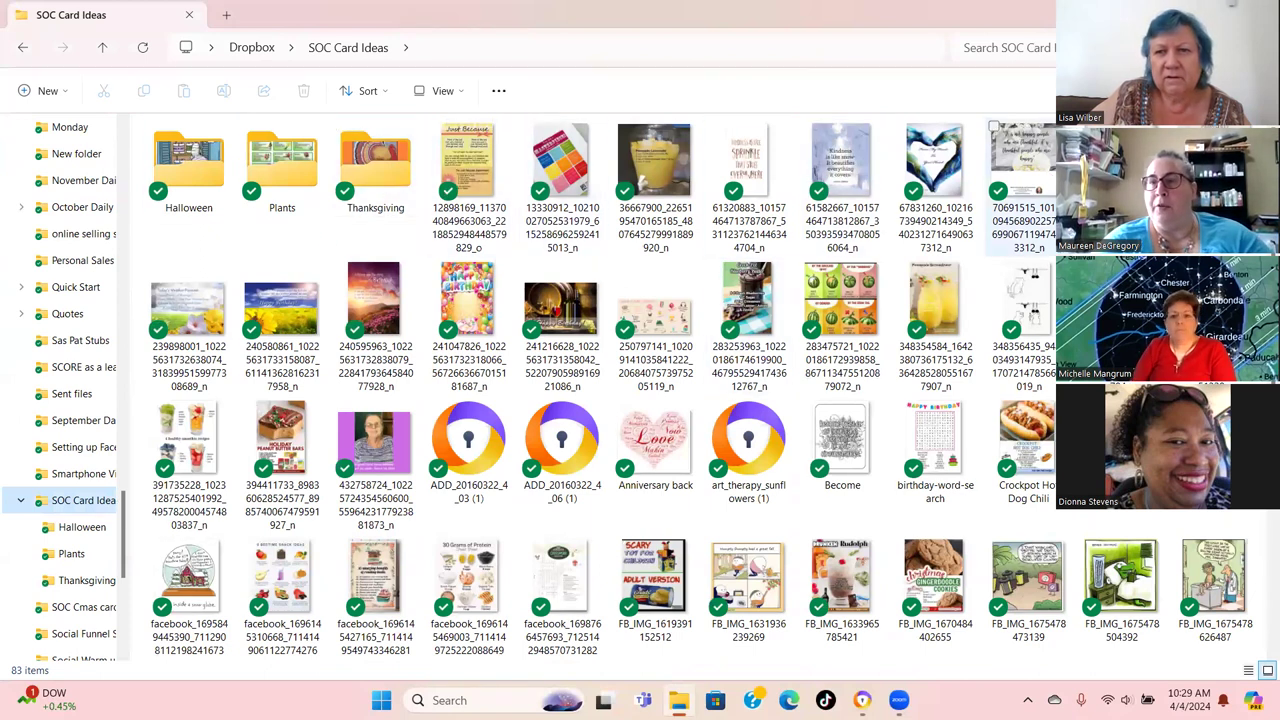
scroll(1020, 190, down, 3)
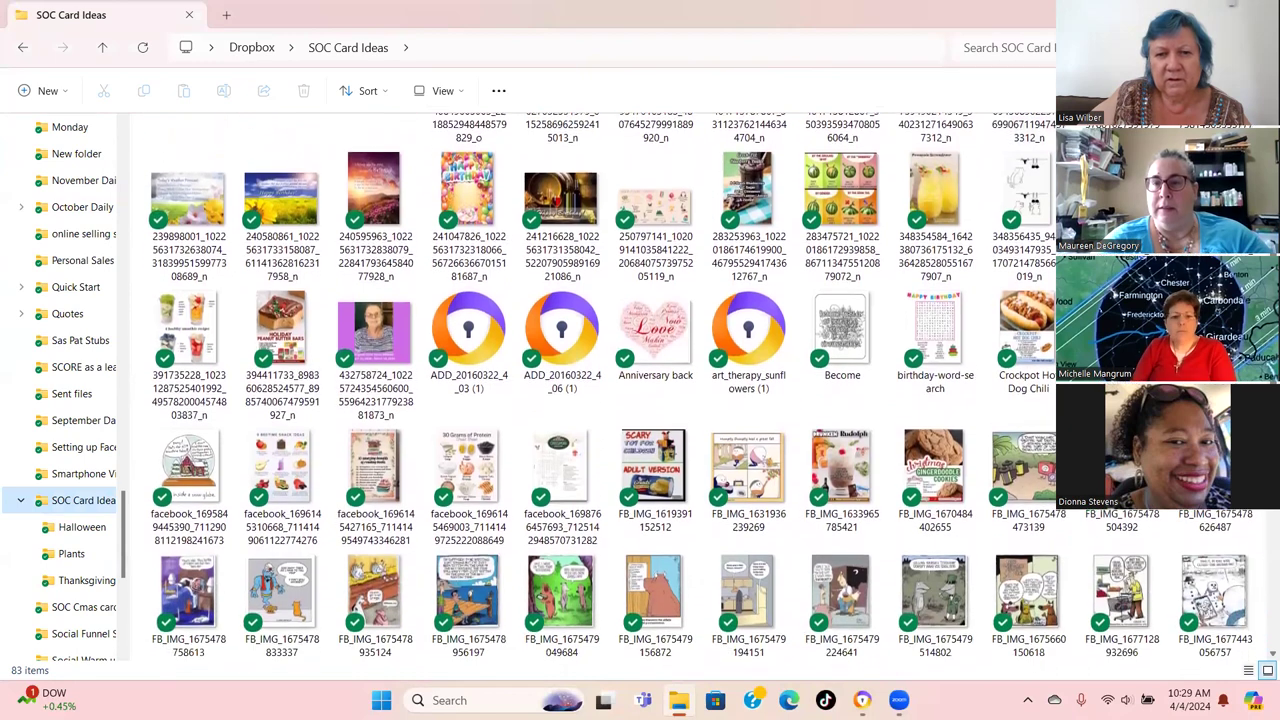
scroll(700, 387, down, 3)
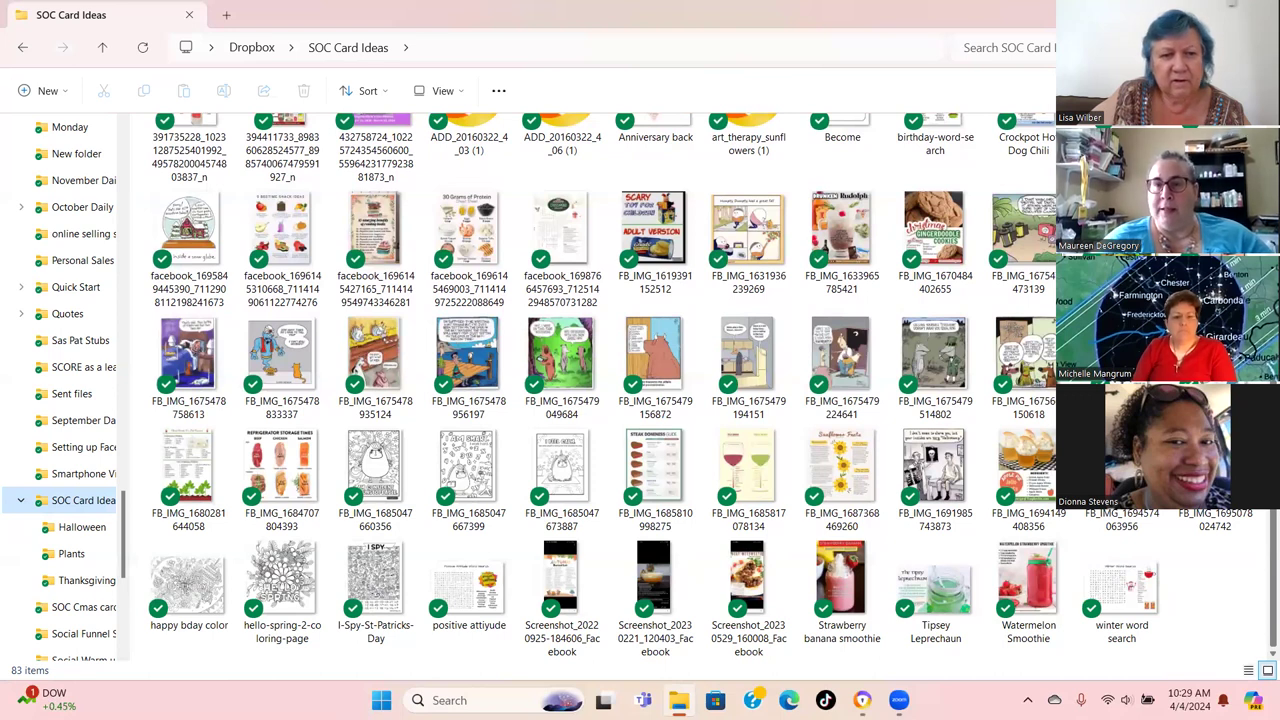
click(200, 230)
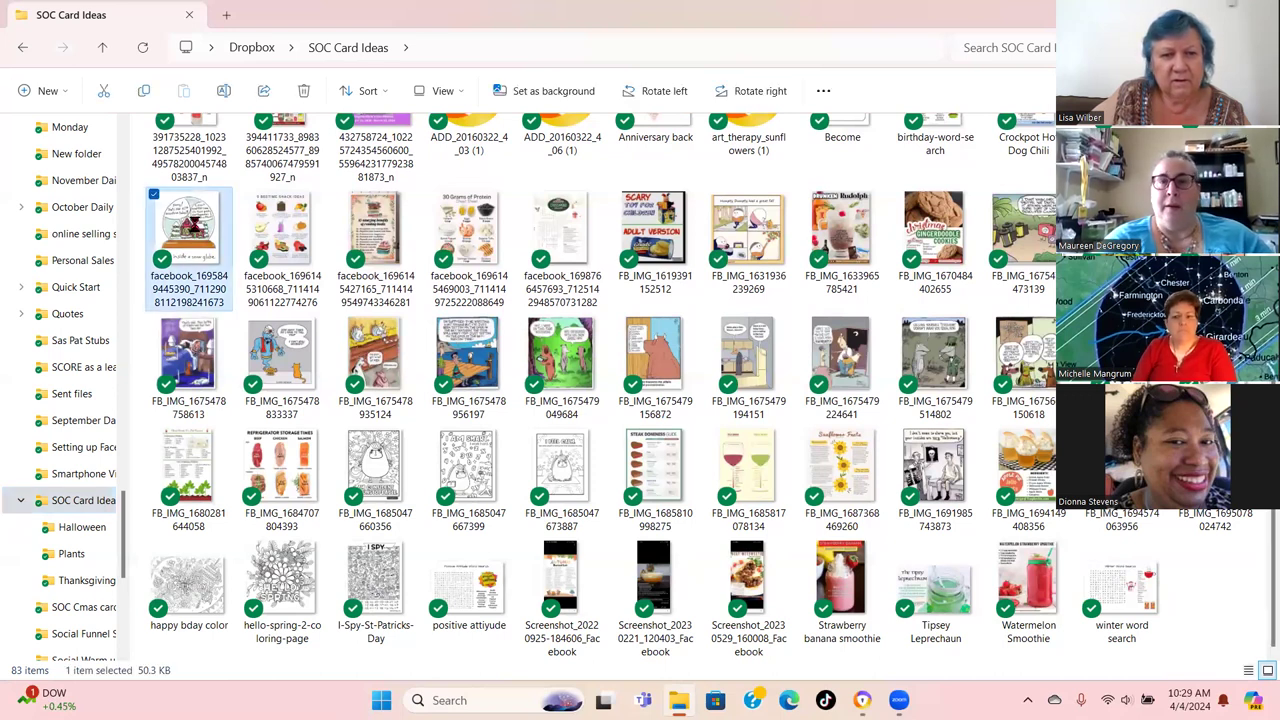
double_click(197, 230)
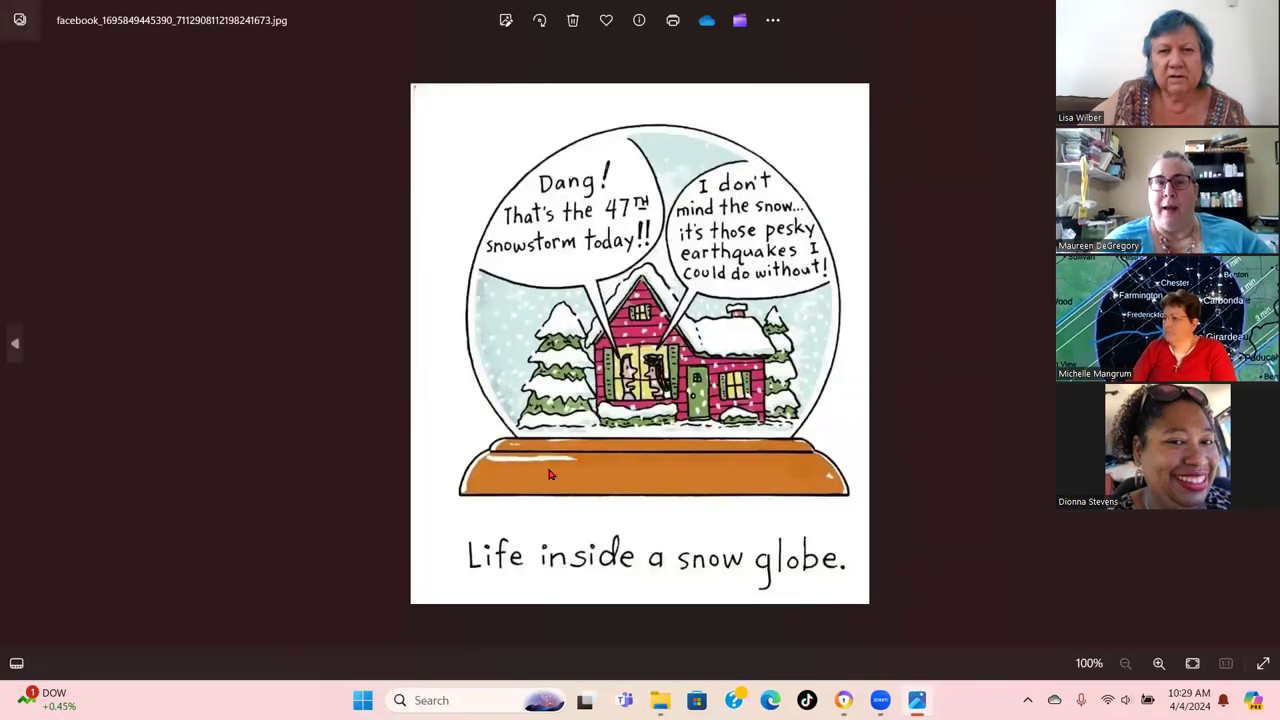
click(15, 344)
click(15, 344)
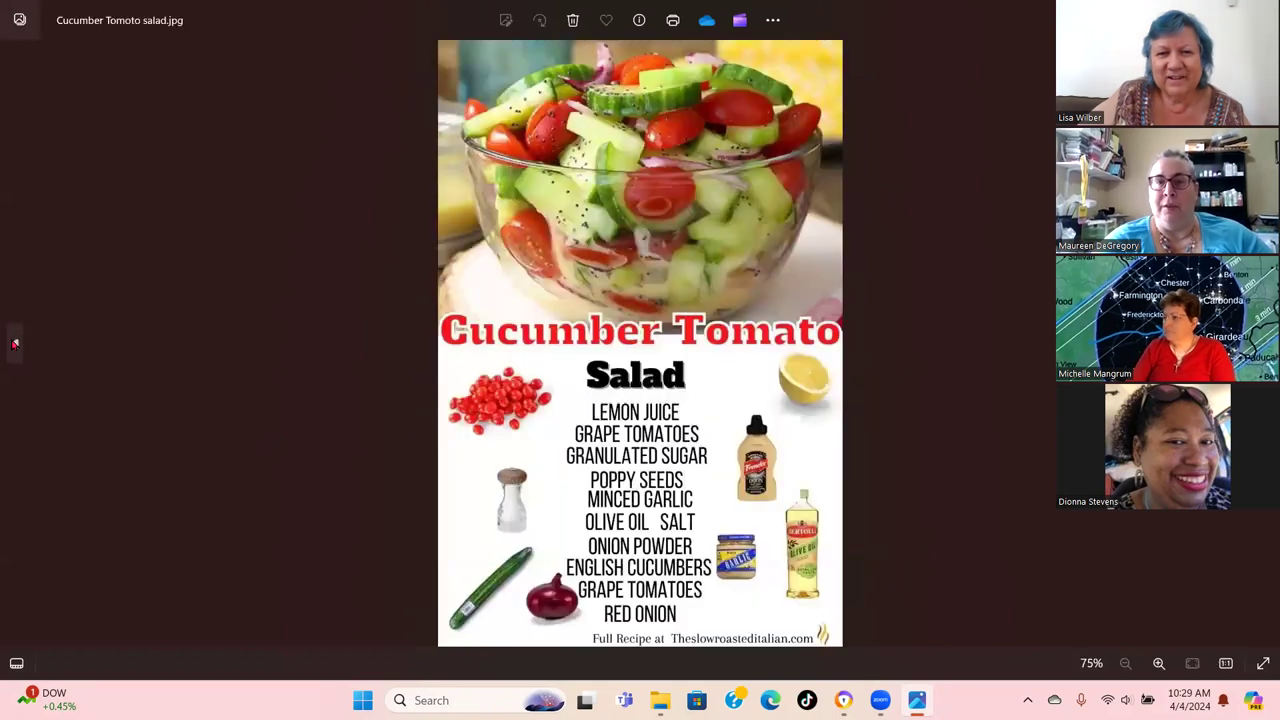
click(15, 344)
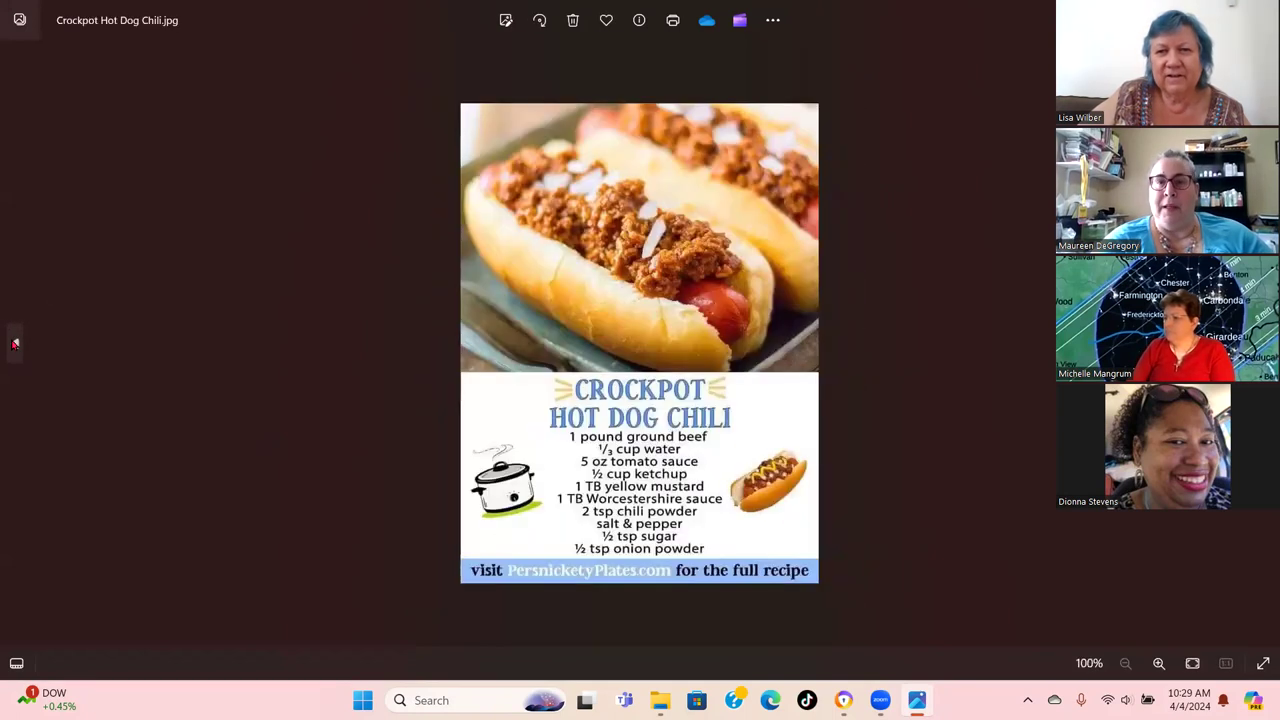
click(15, 344)
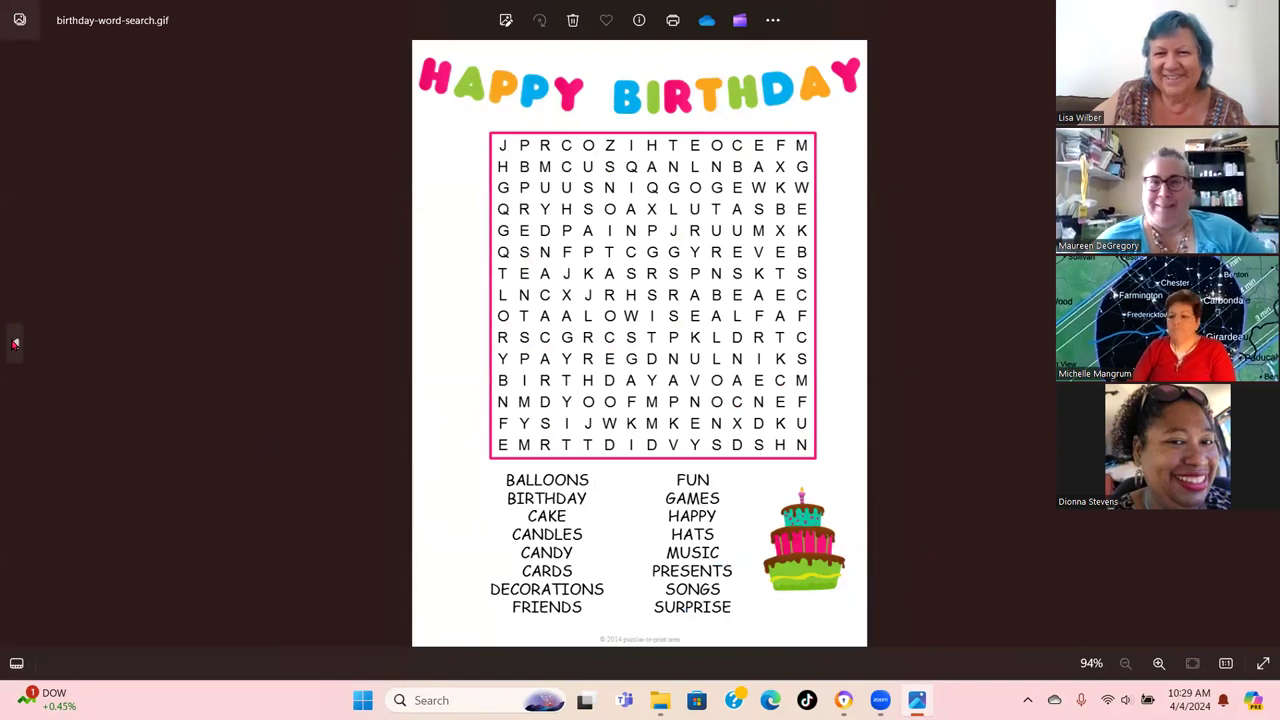
click(15, 344)
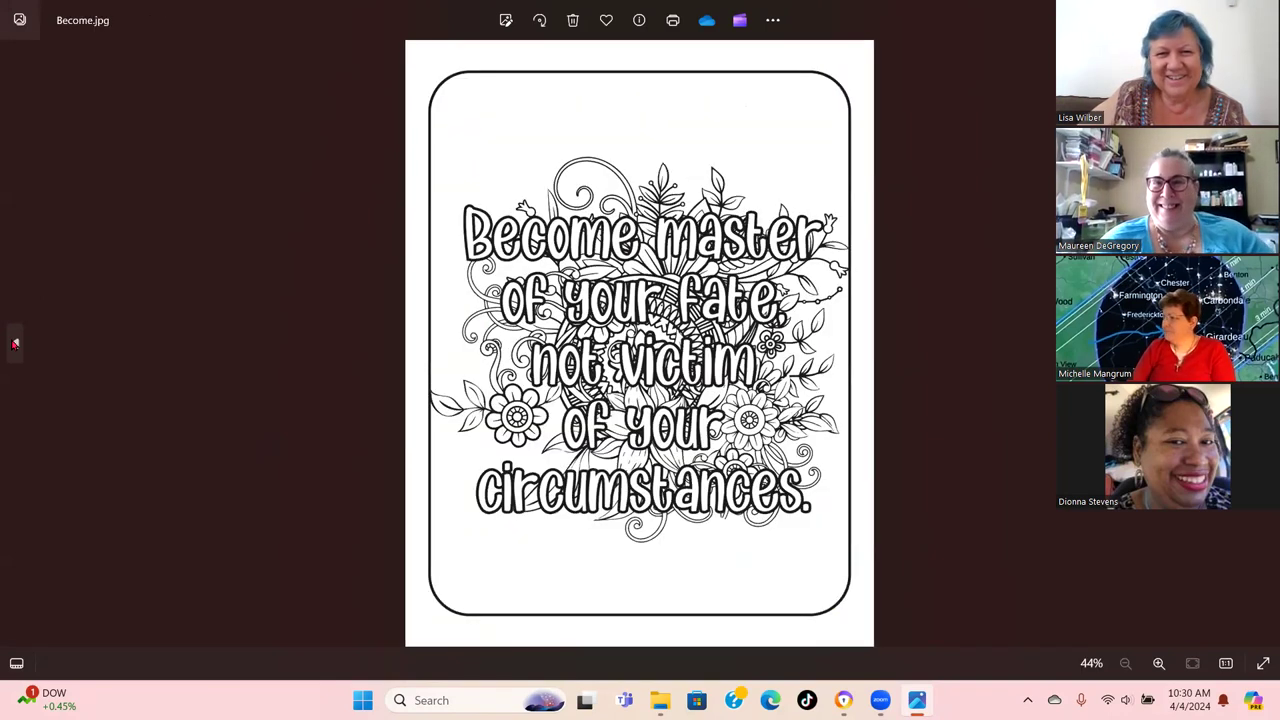
click(15, 344)
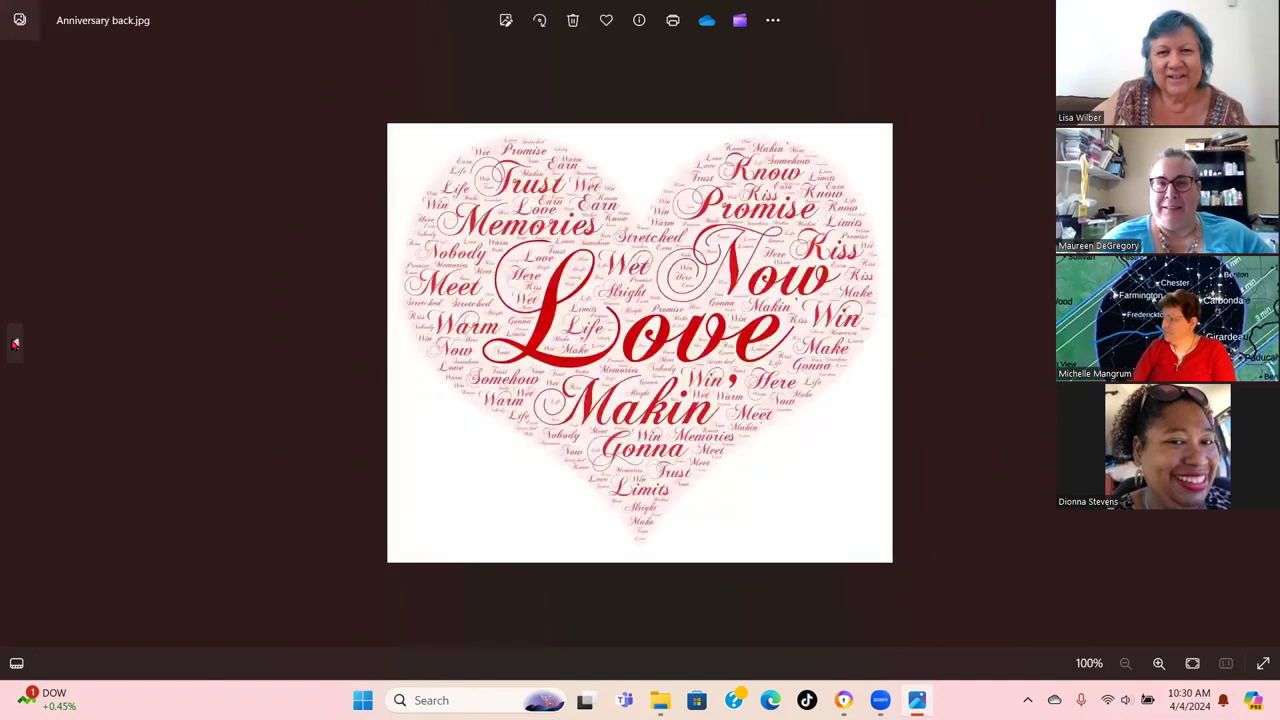
click(15, 344)
click(15, 344)
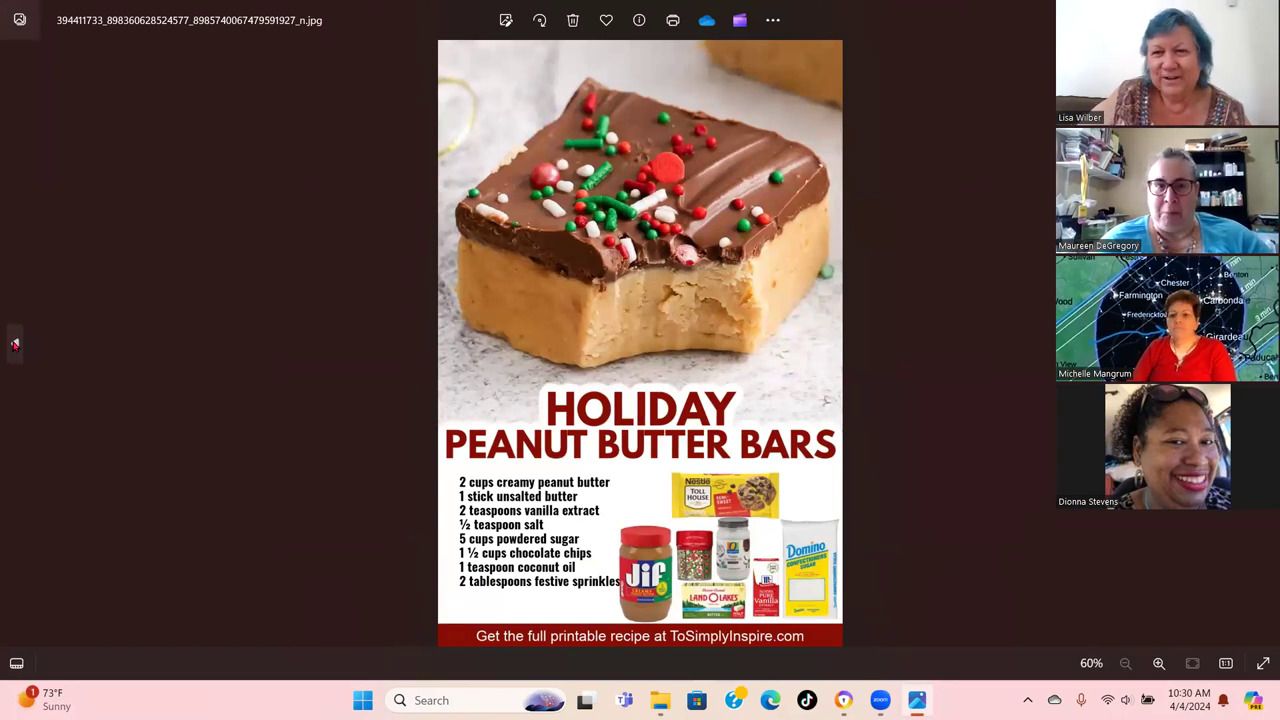
click(15, 344)
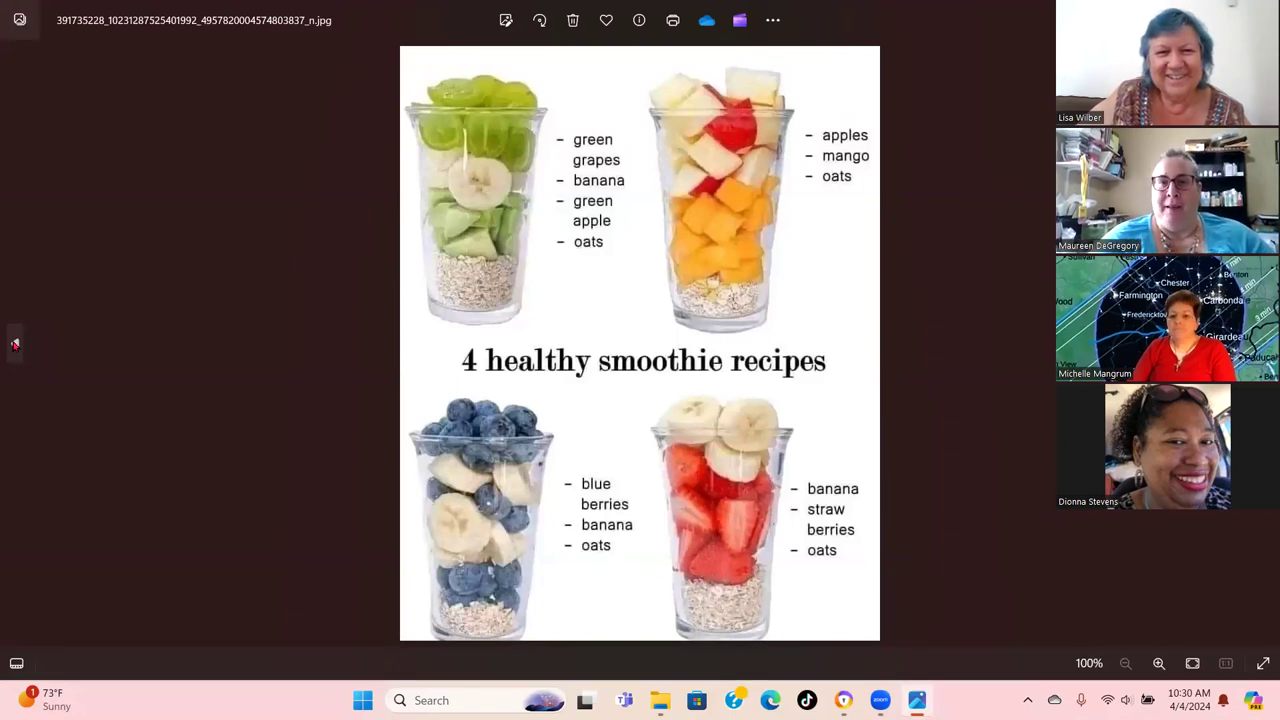
click(15, 344)
click(15, 344)
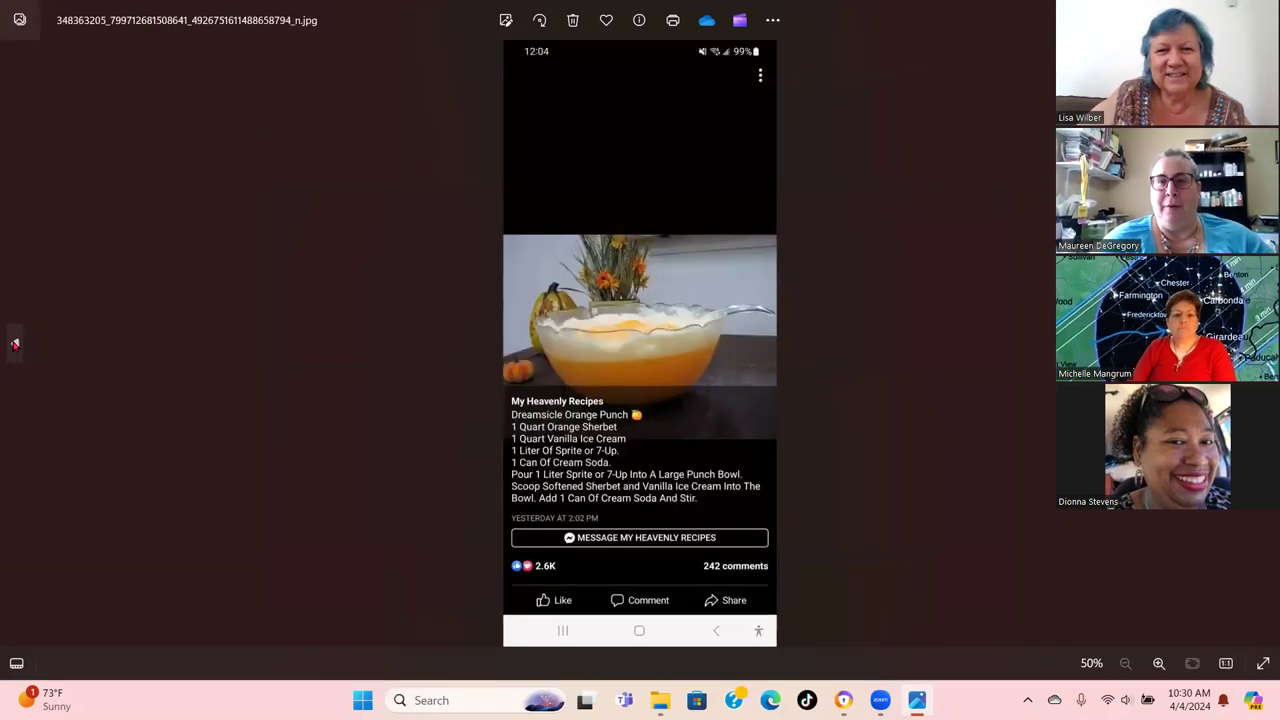
click(15, 344)
click(15, 344)
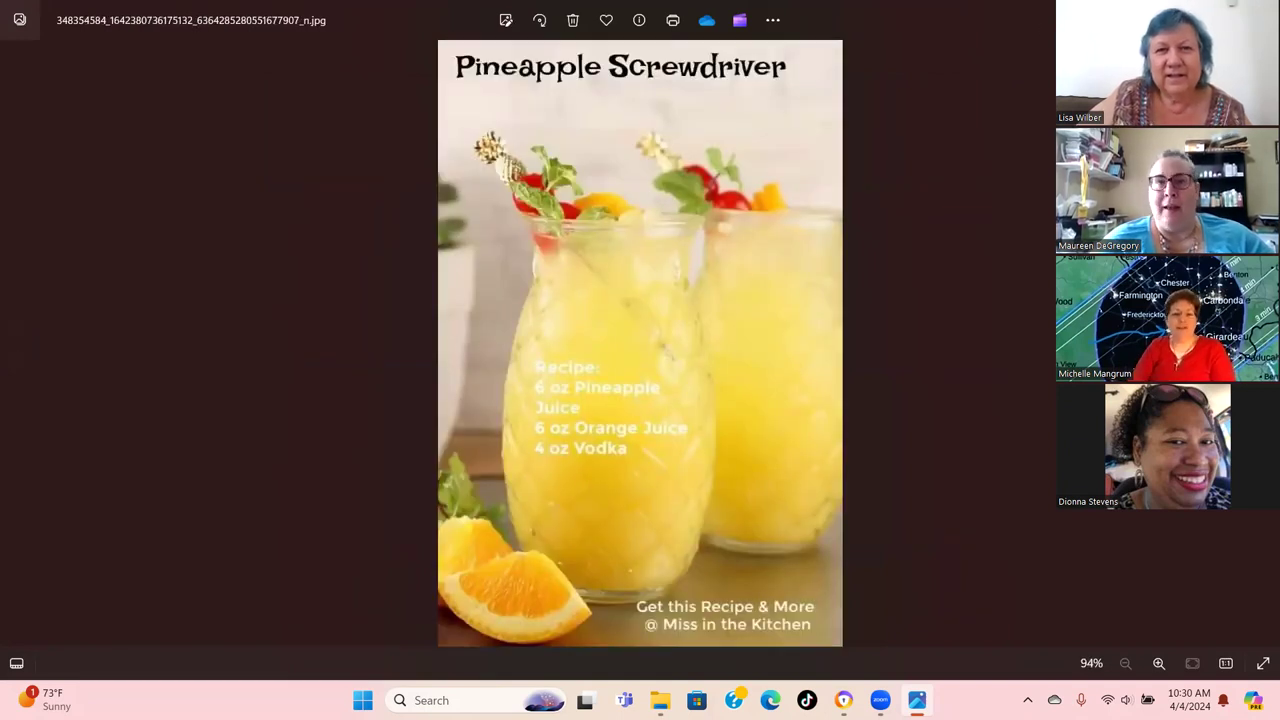
key(alt+F4)
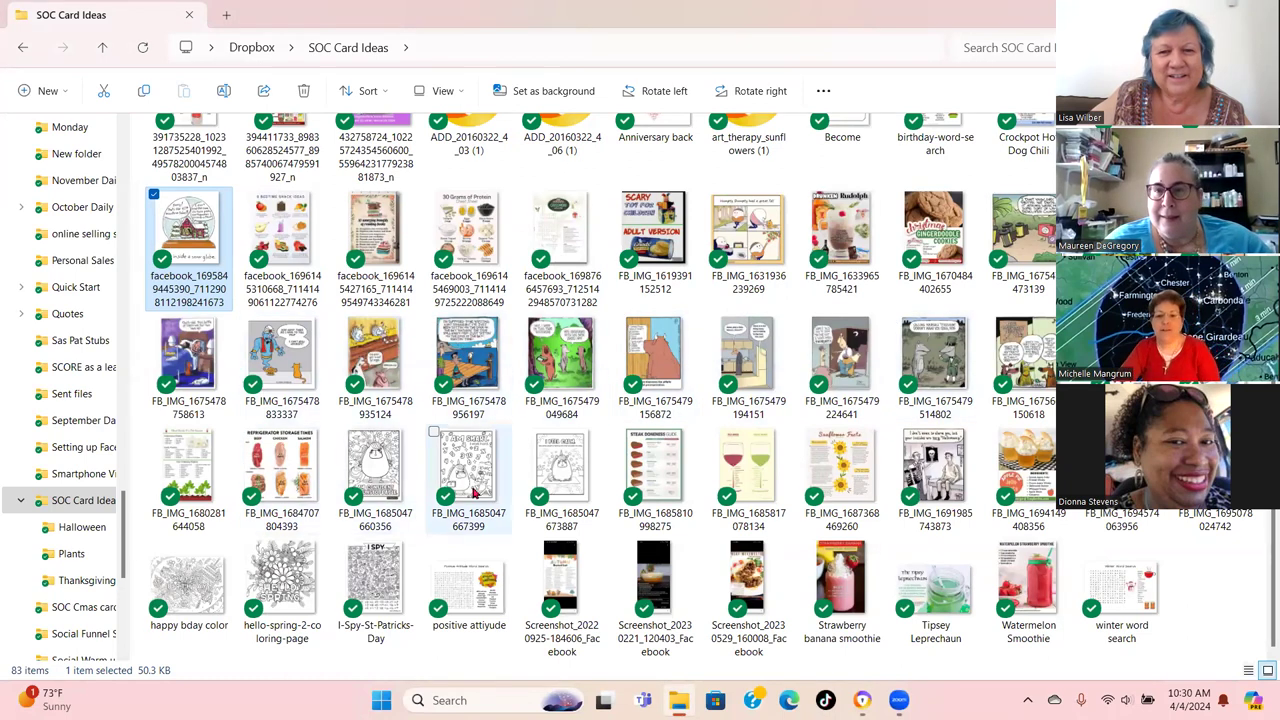
- Open the snow globe cartoon full-size in Photos
click(287, 370)
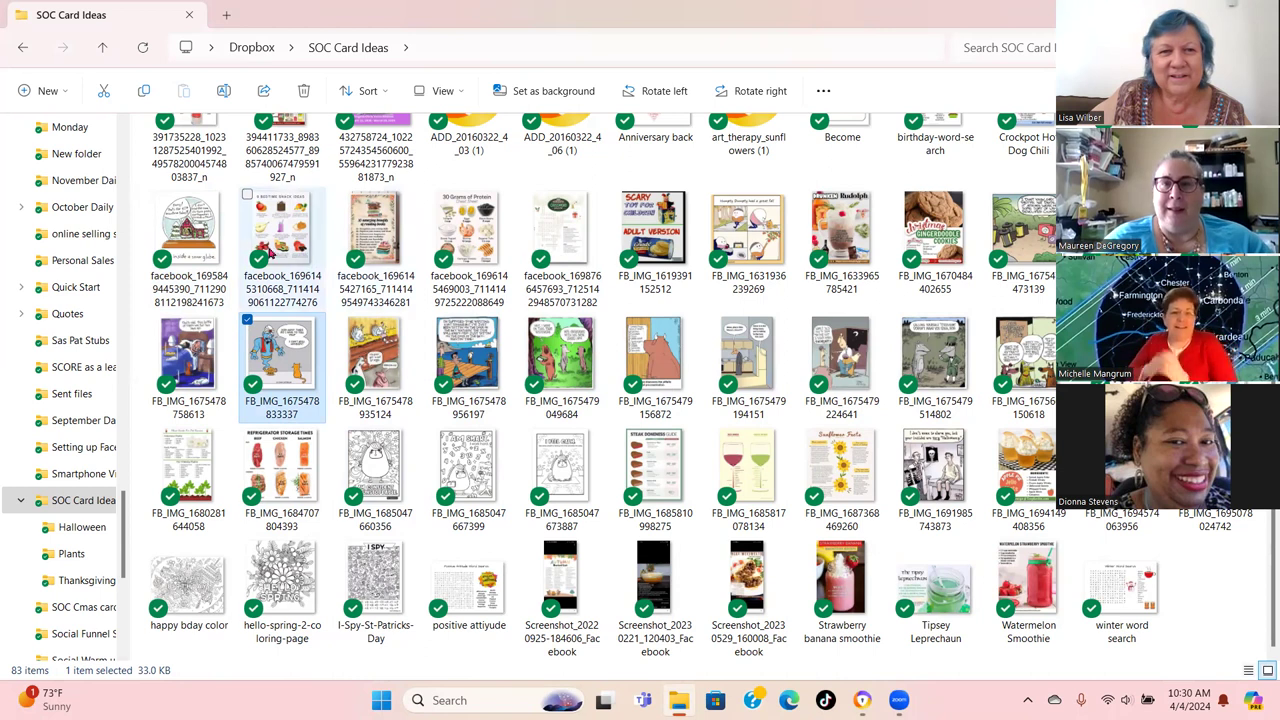
click(205, 238)
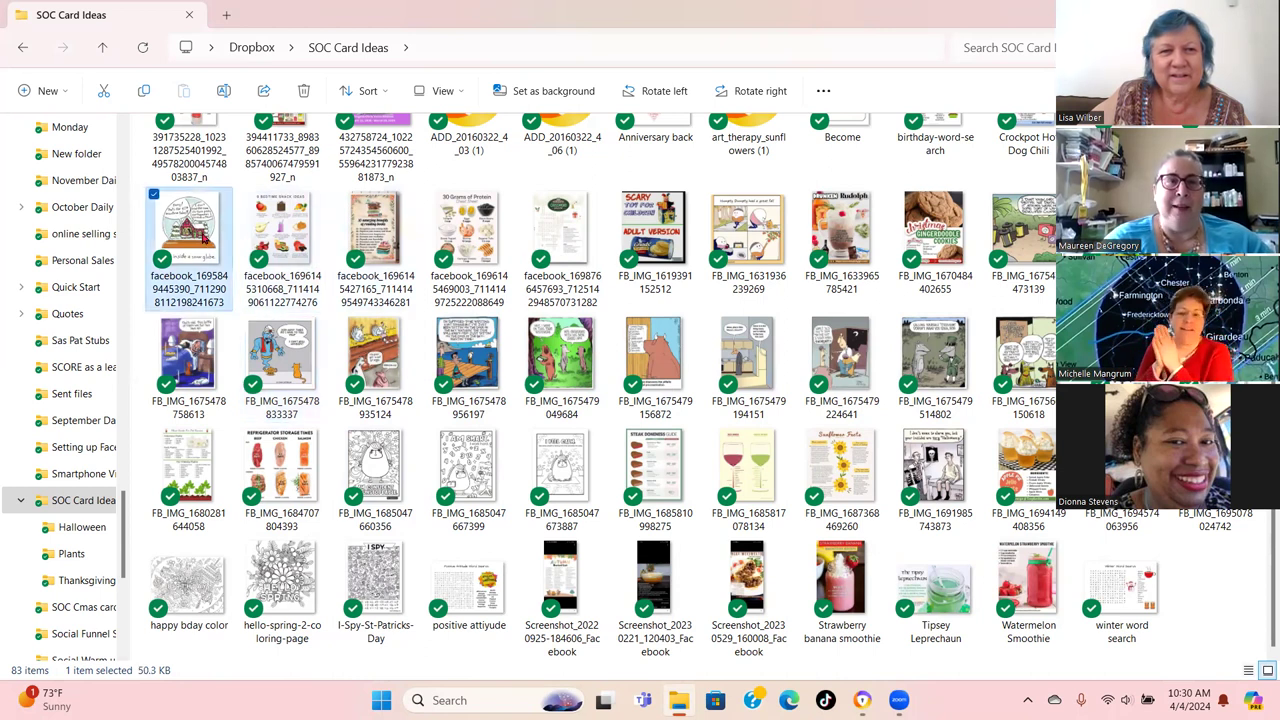
double_click(203, 237)
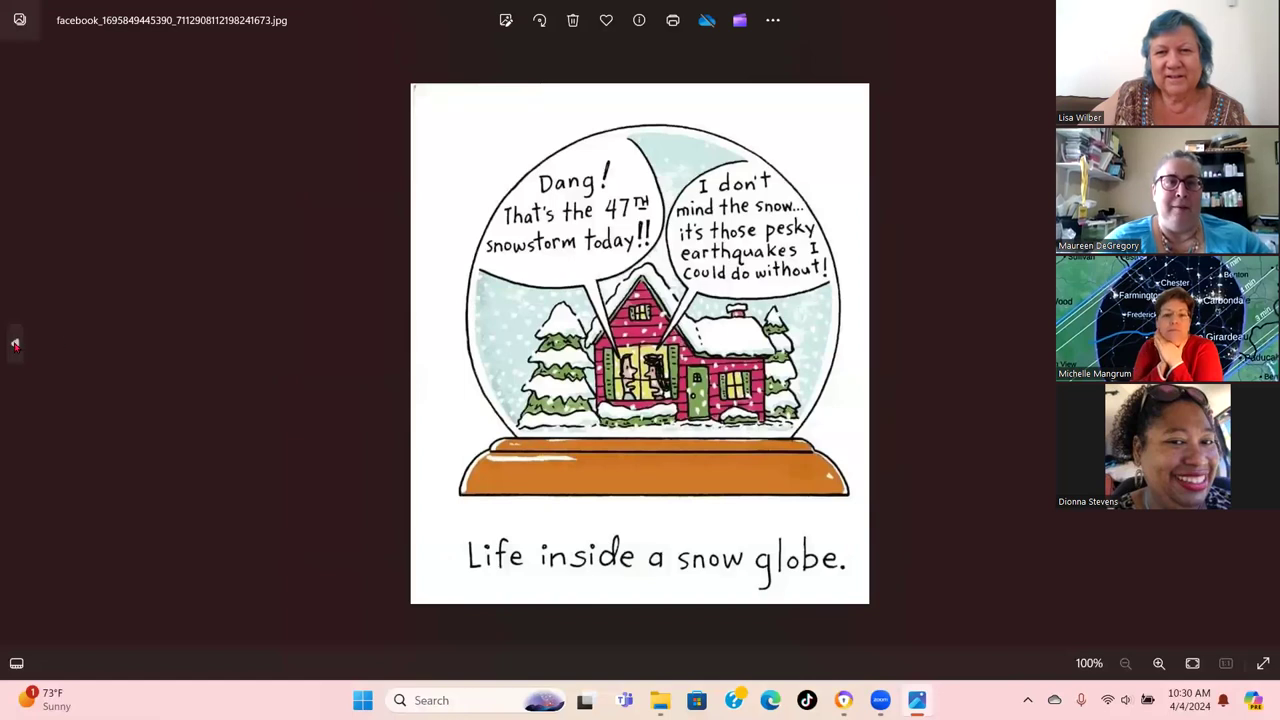
- Step back through earlier images to the Crock-Pot Blueberry Butter recipe, then close Photos
click(14, 345)
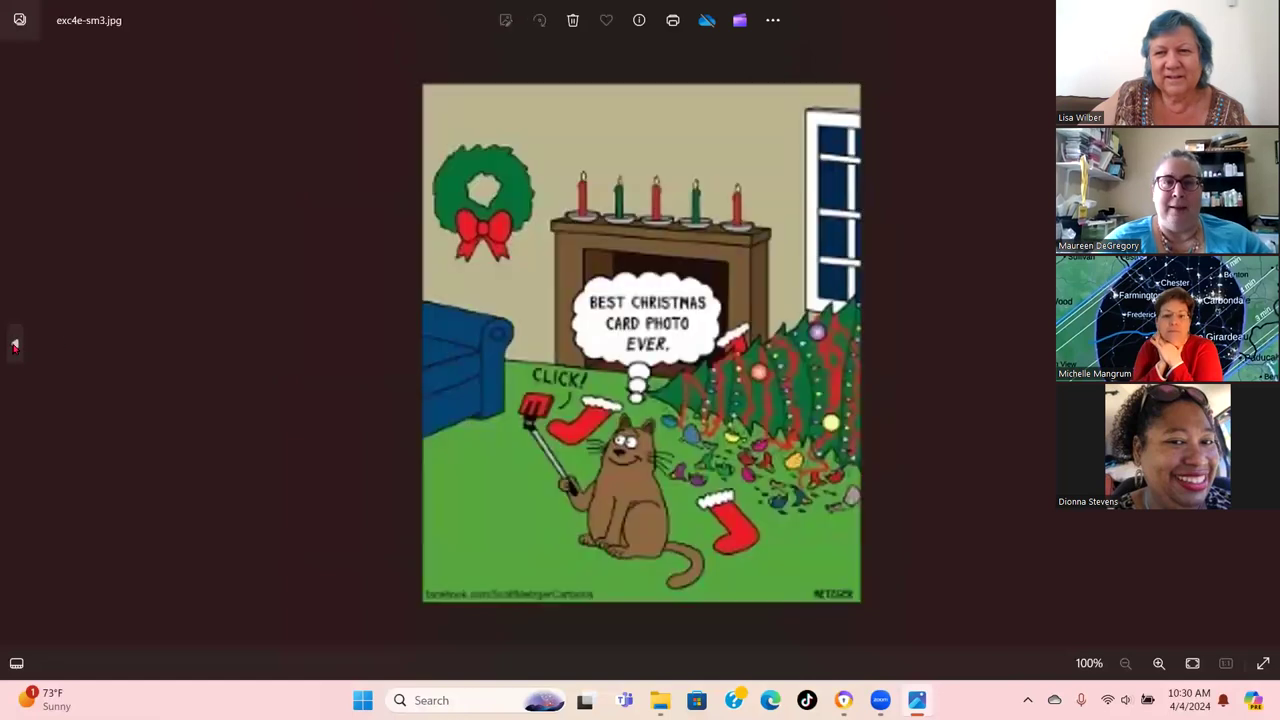
click(14, 345)
click(14, 345)
click(14, 345)
click(14, 345)
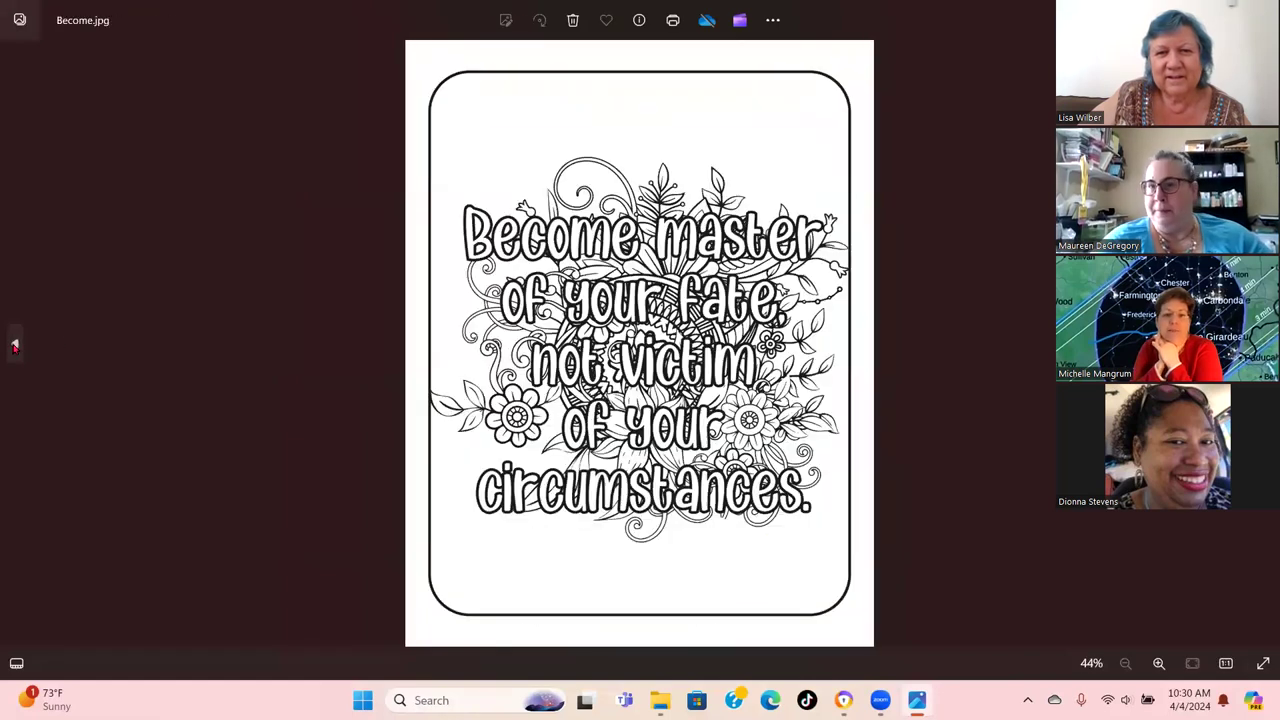
click(14, 345)
click(14, 345)
click(14, 345)
click(14, 345)
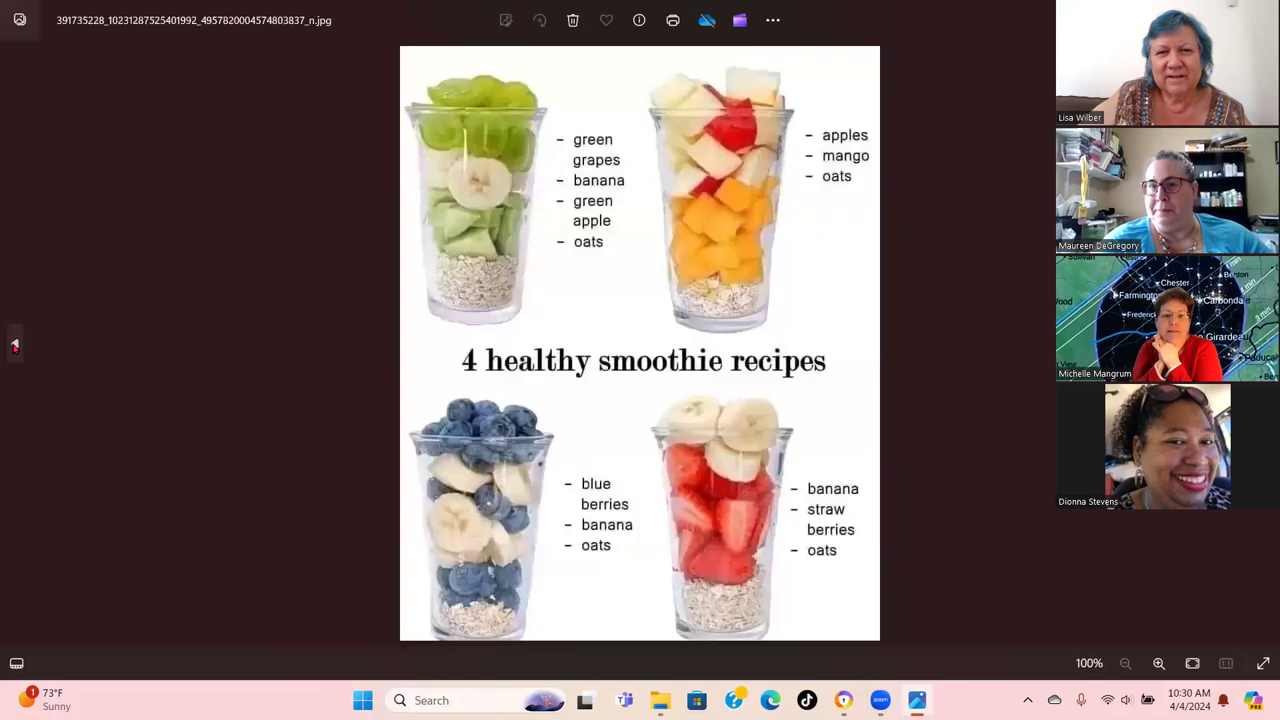
click(14, 345)
click(14, 345)
click(14, 345)
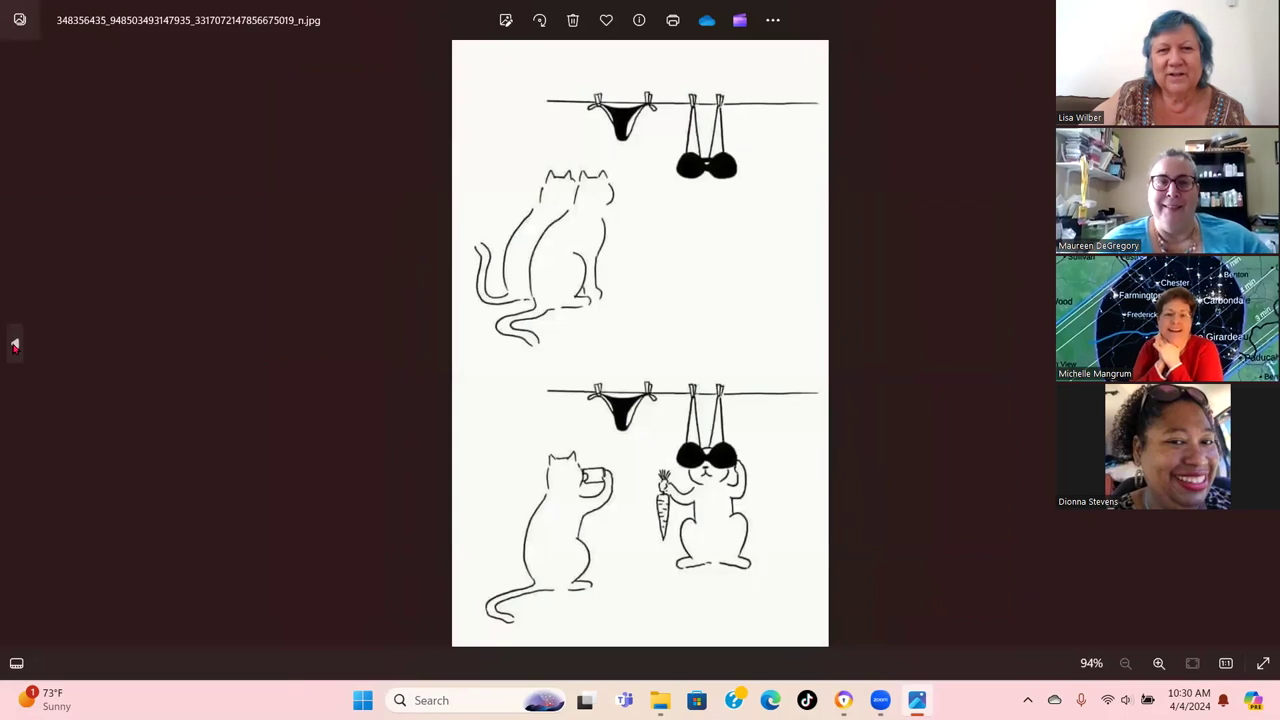
click(14, 345)
click(14, 345)
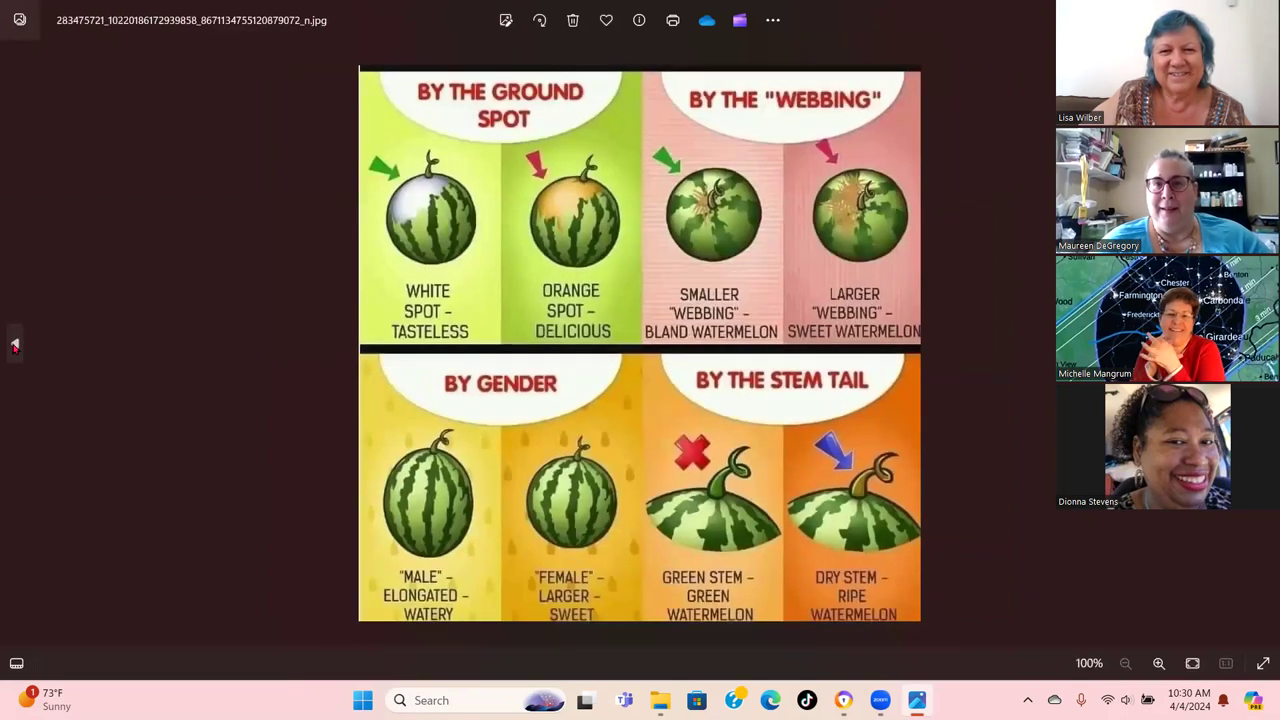
click(14, 345)
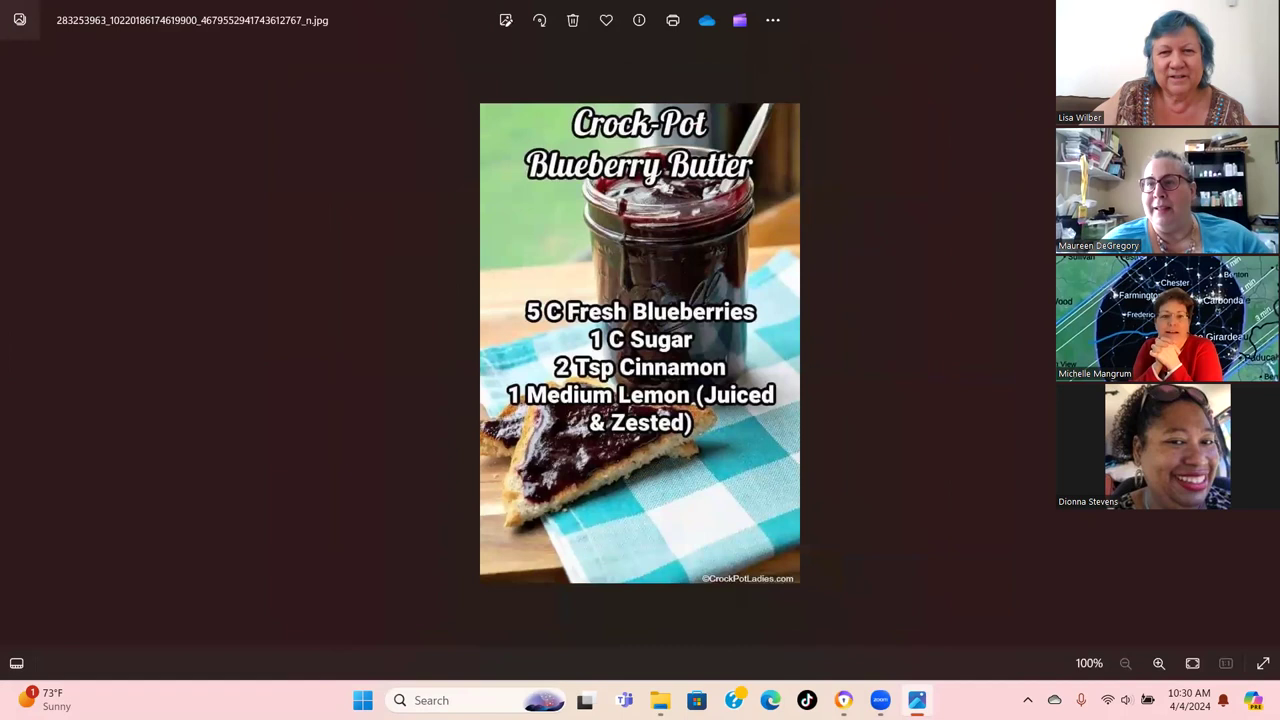
key(alt+F4)
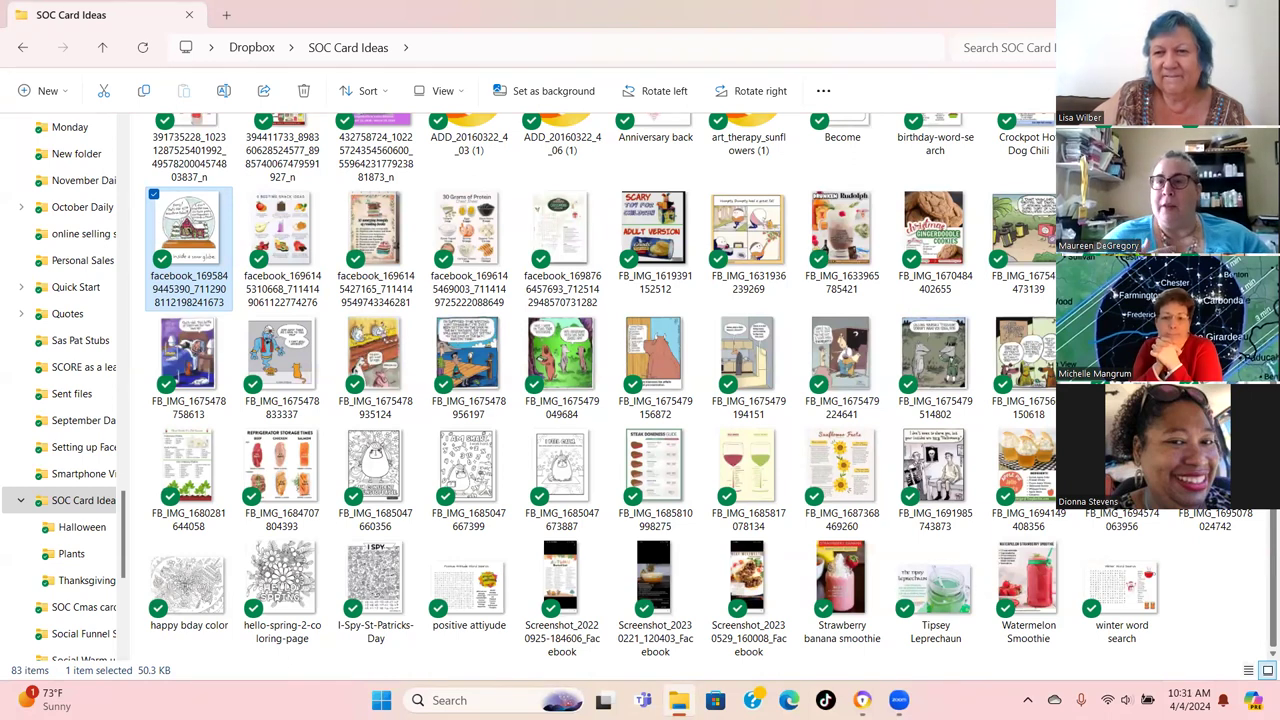
click(654, 232)
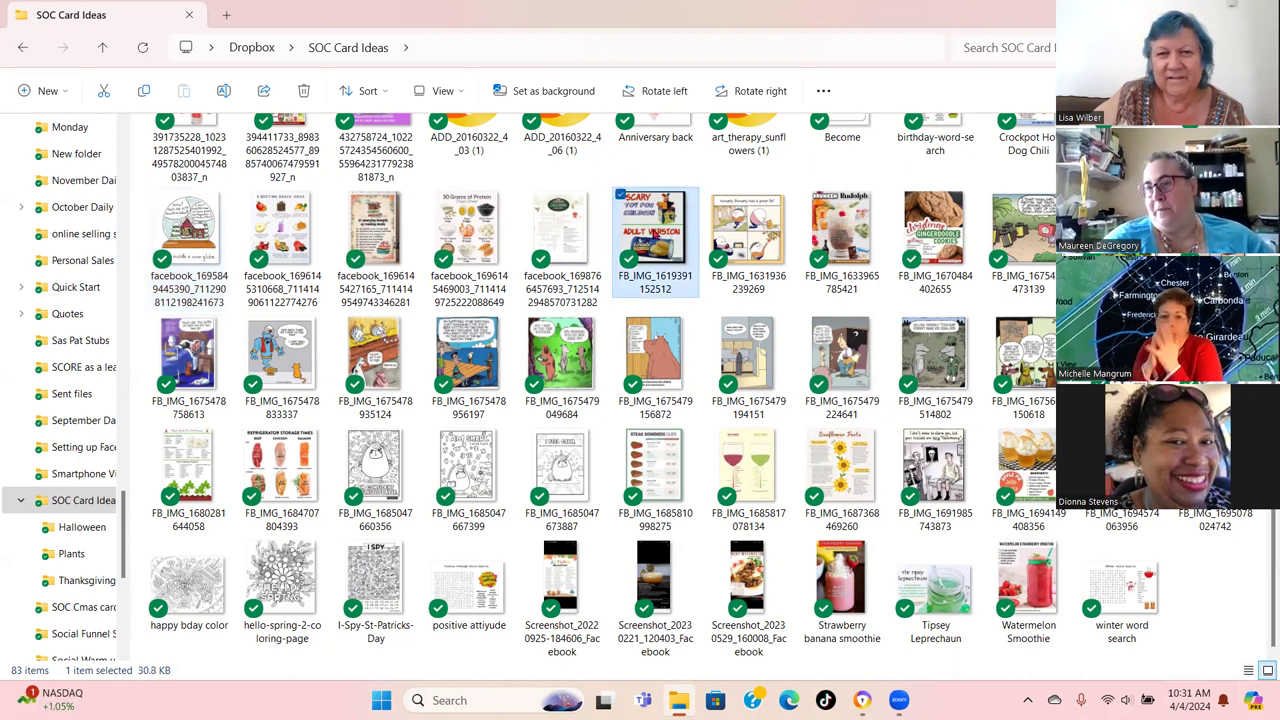
double_click(654, 232)
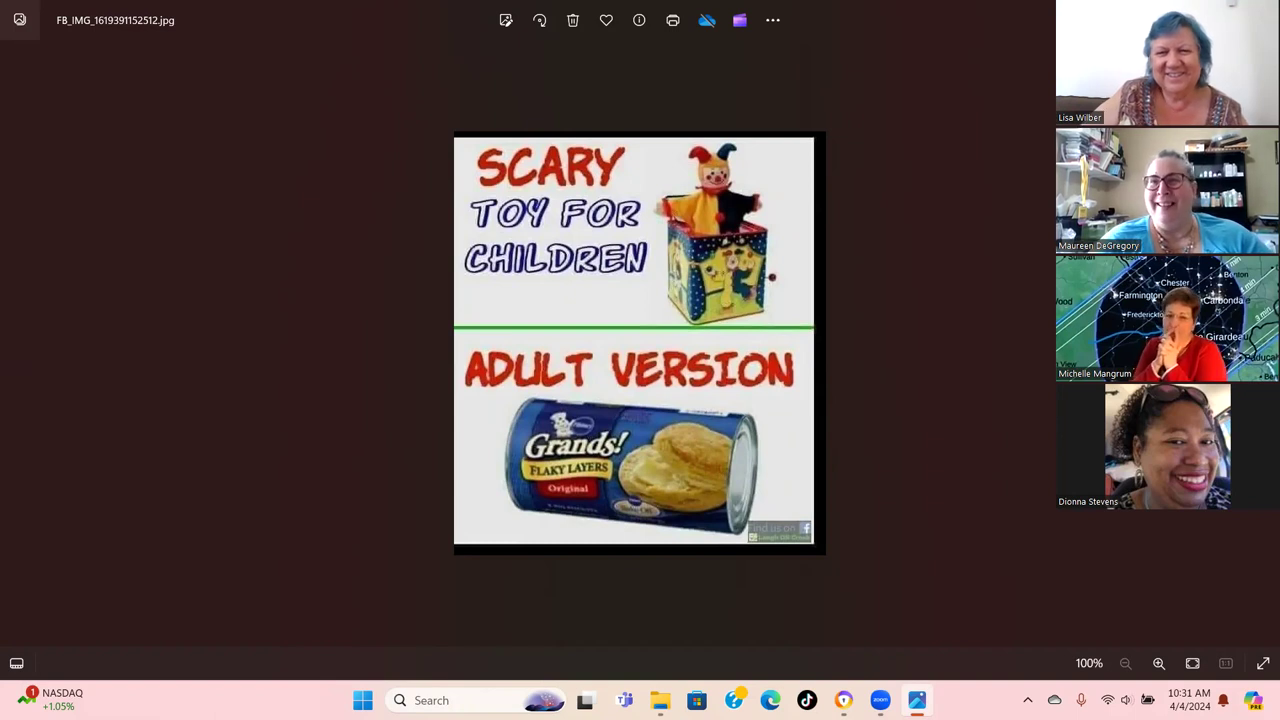
key(alt+F4)
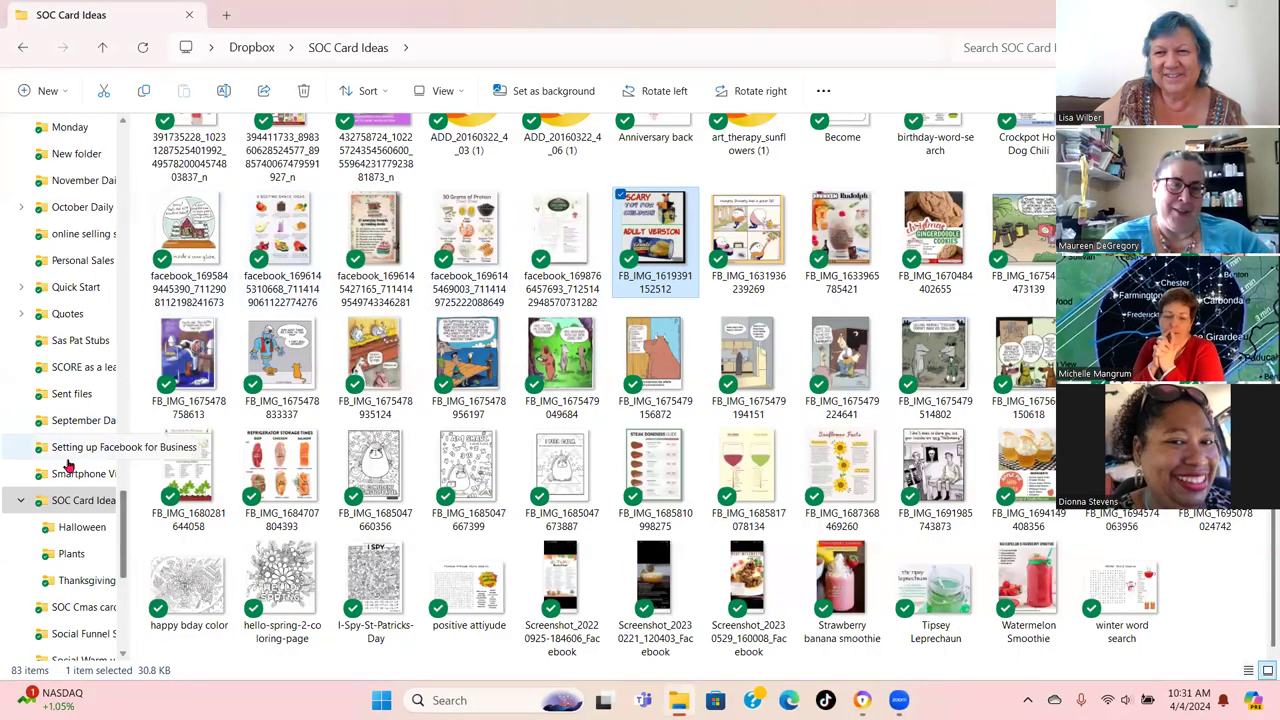
click(54, 505)
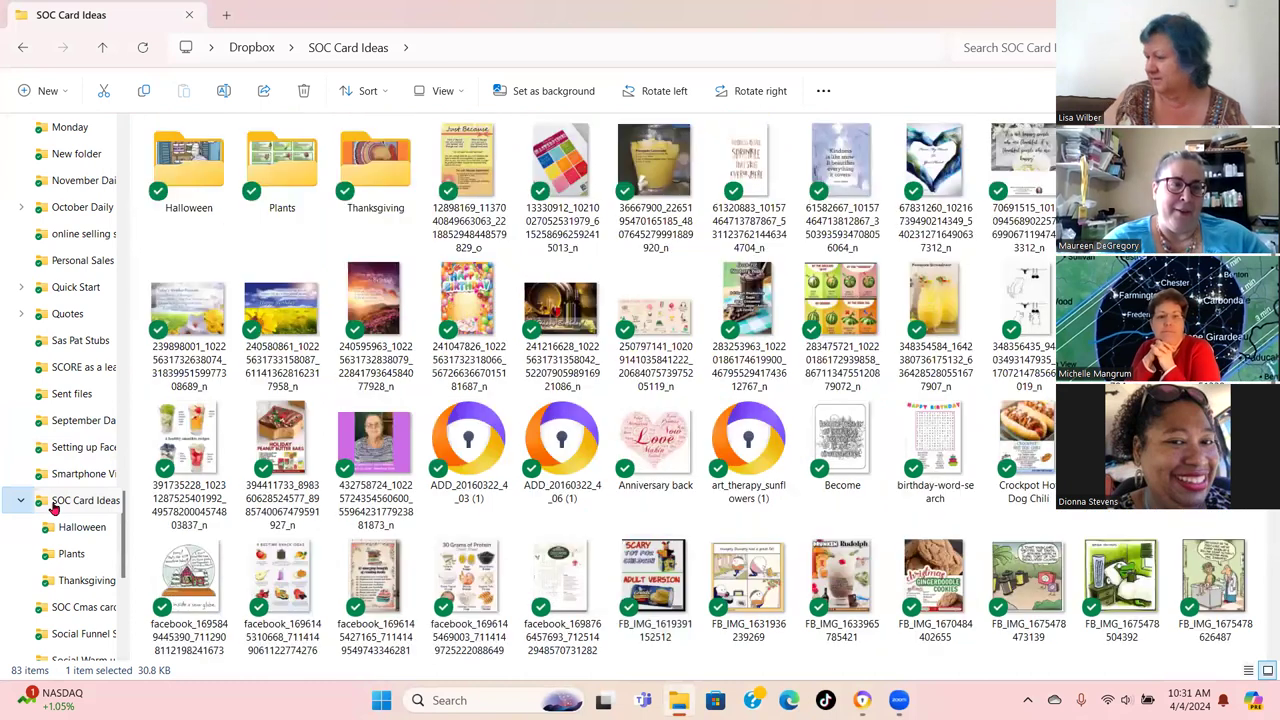
click(68, 607)
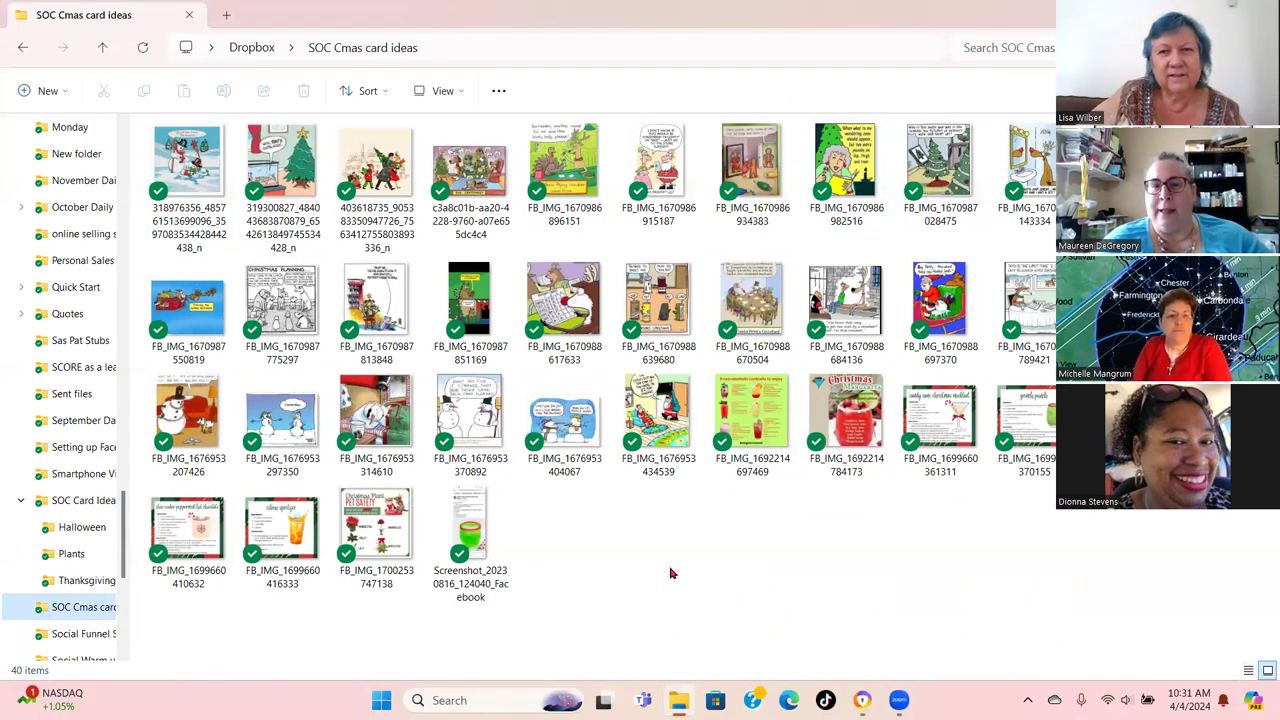
double_click(390, 535)
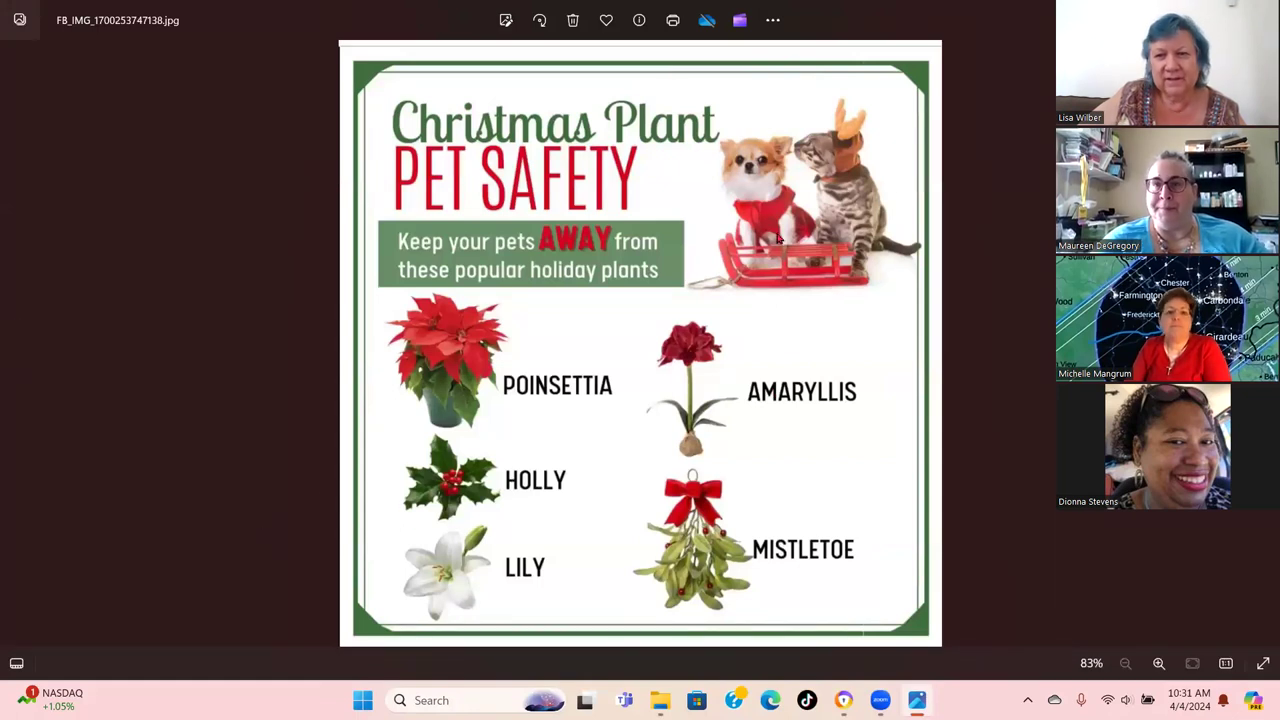
key(alt+F4)
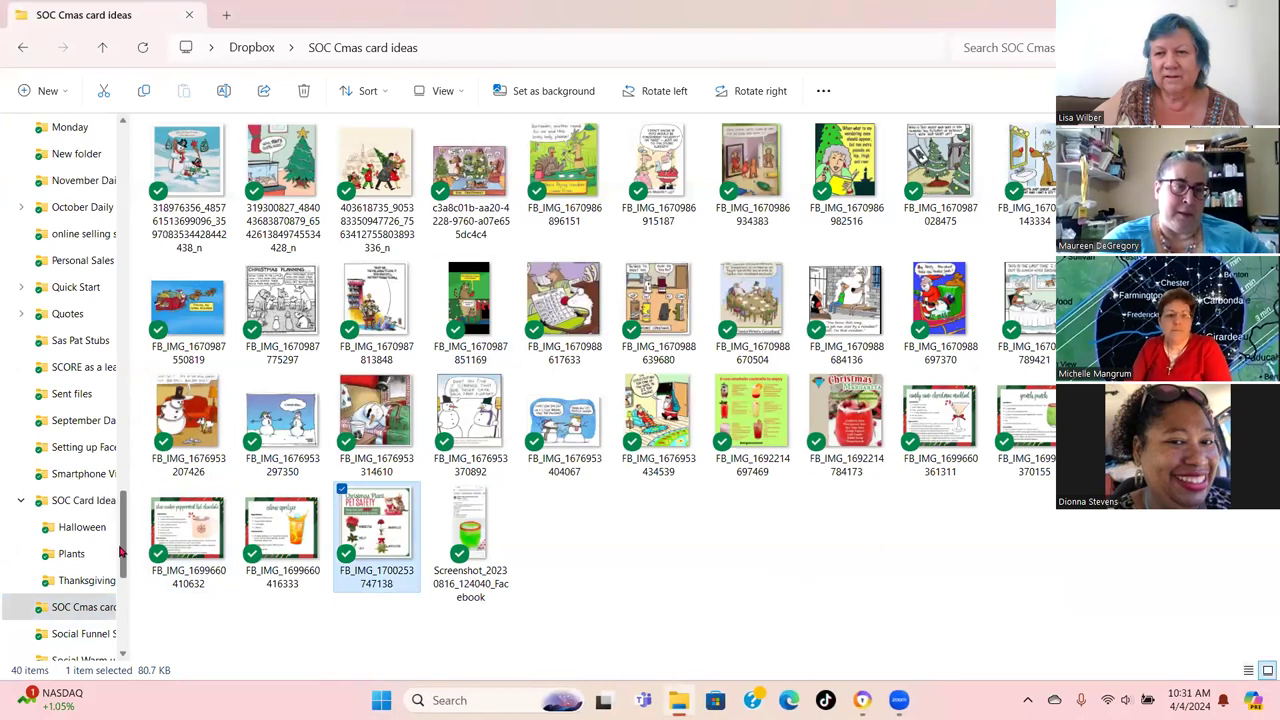
drag(119, 550, 119, 618)
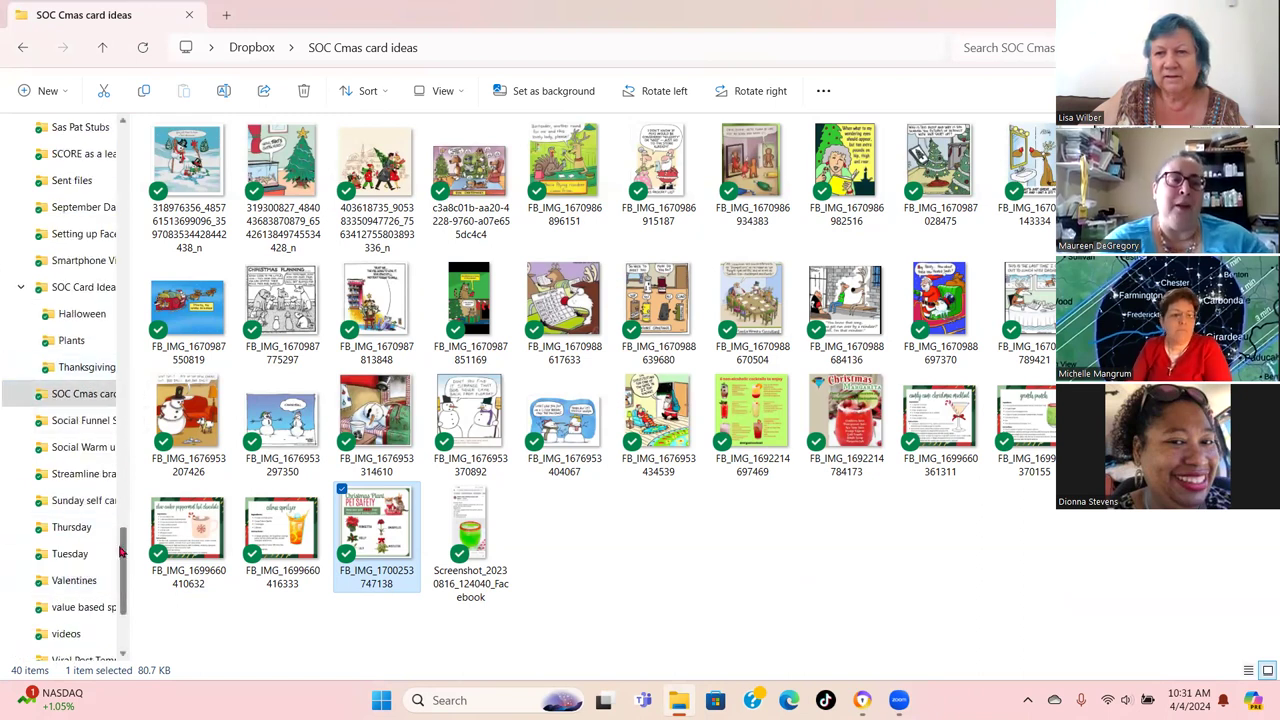
scroll(118, 538, up, 1)
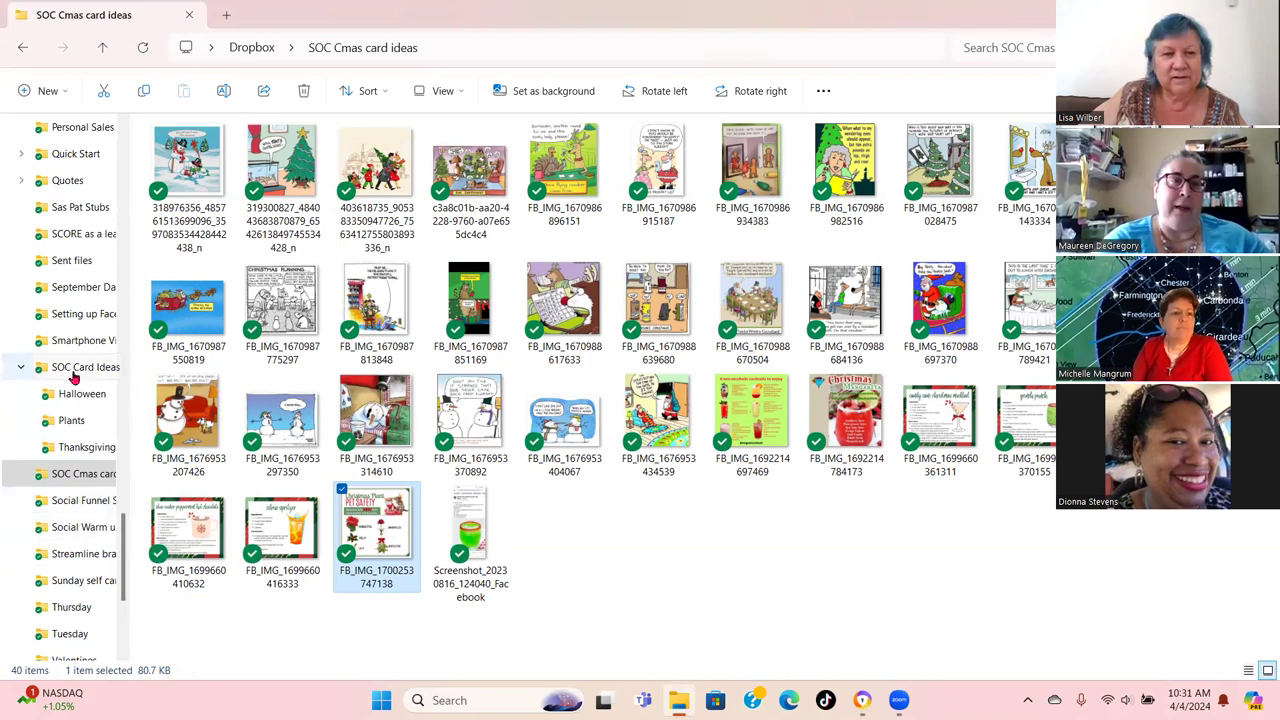
- Return to SOC Card Ideas and collapse its subfolder tree in the navigation pane
click(22, 367)
click(73, 370)
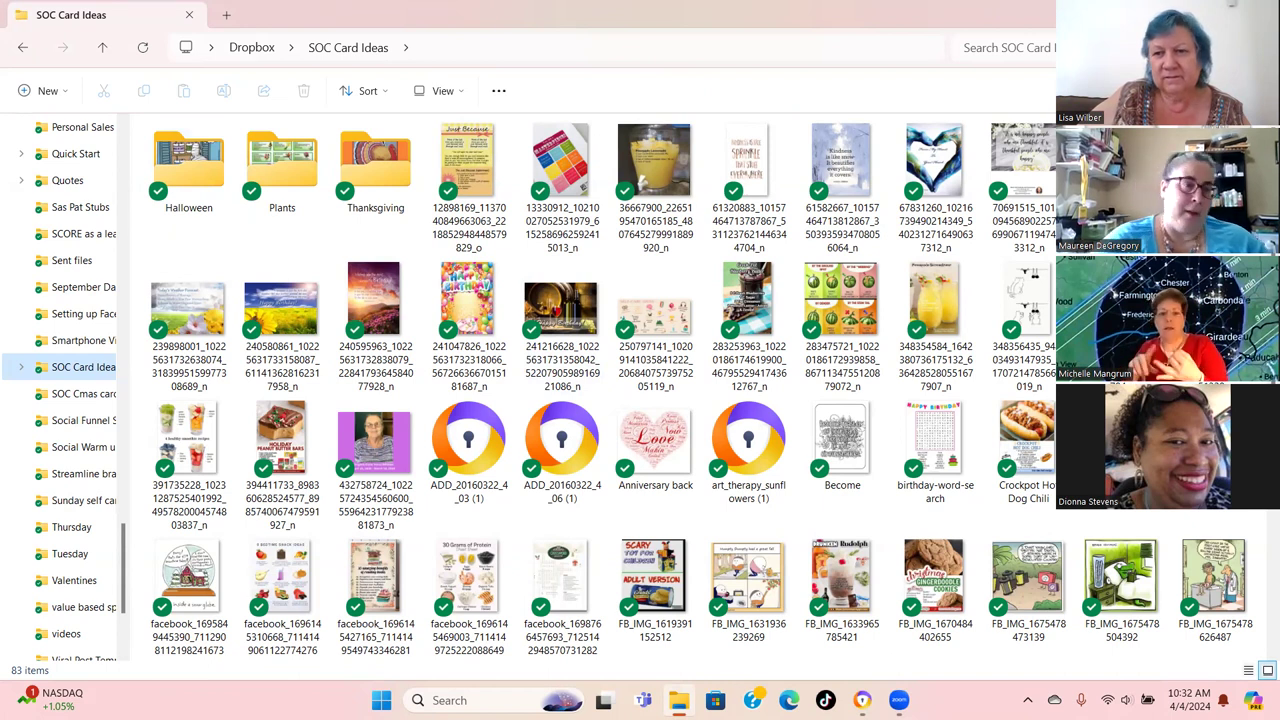
scroll(122, 566, up, 1)
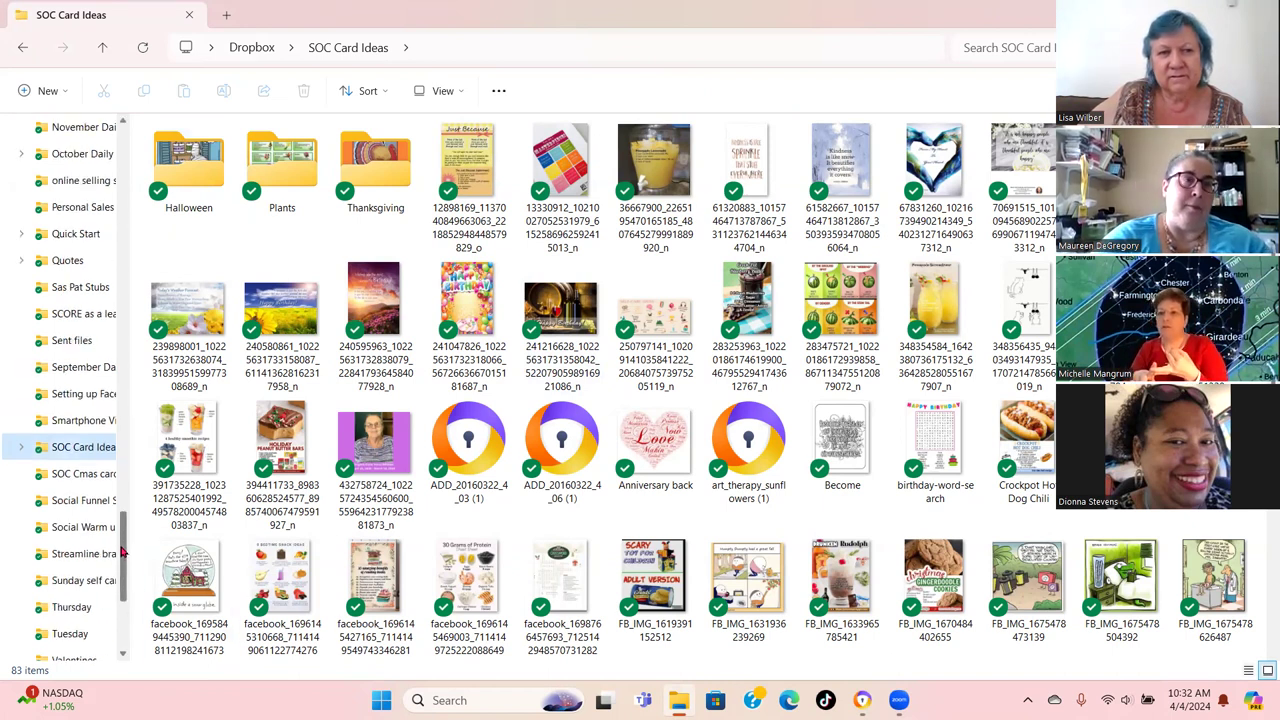
- Open the Dropbox Quotes folder and scroll through its 288 quote thumbnails
click(64, 266)
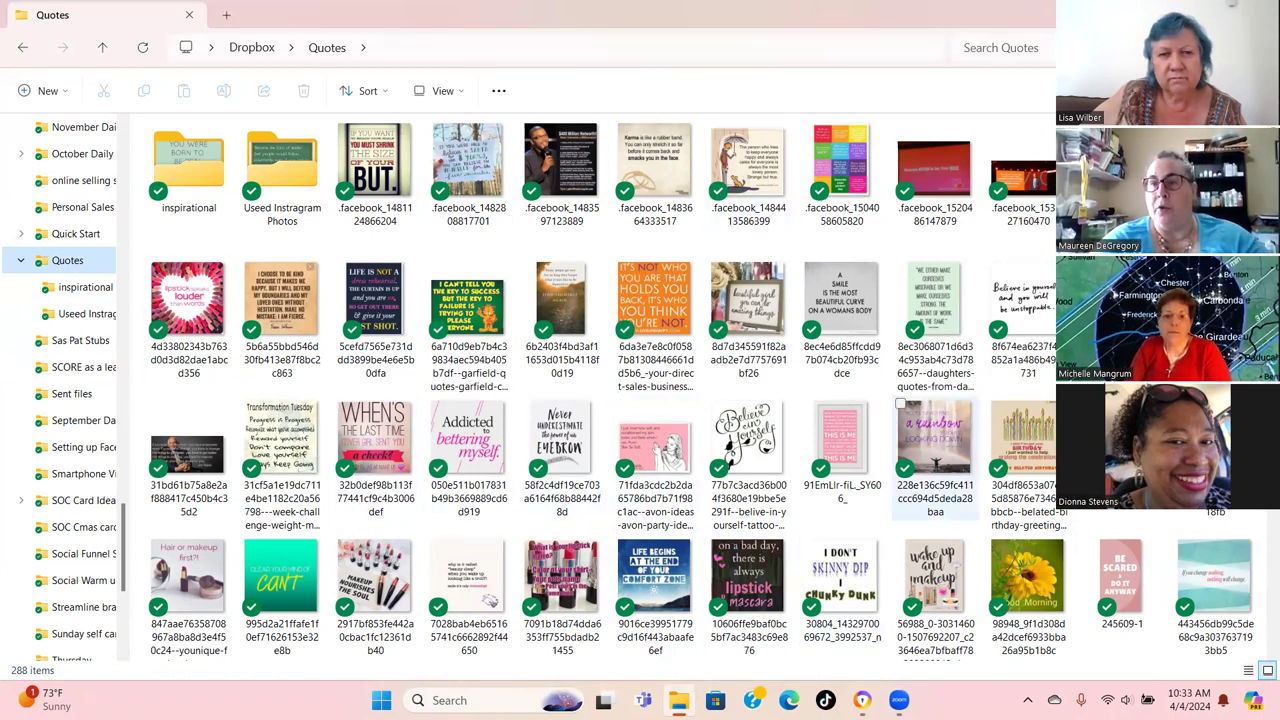
scroll(935, 455, down, 10)
scroll(700, 388, down, 10)
scroll(1262, 587, down, 10)
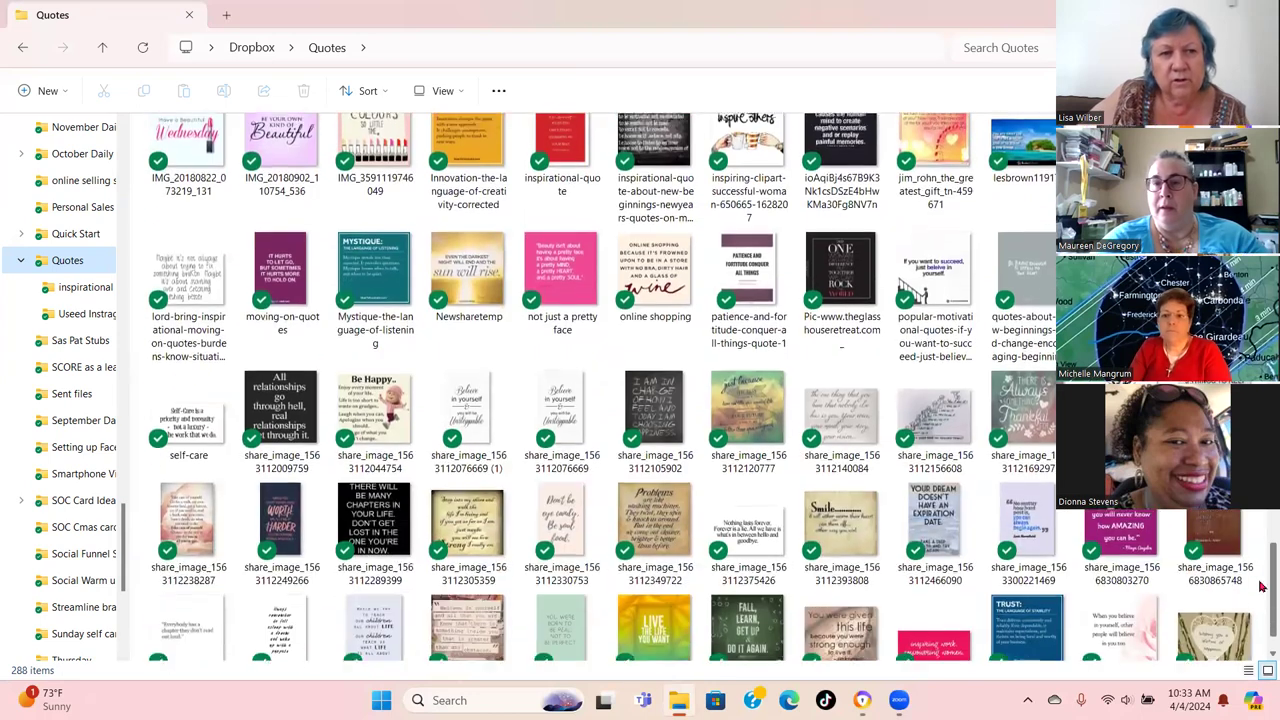
scroll(1262, 587, down, 2)
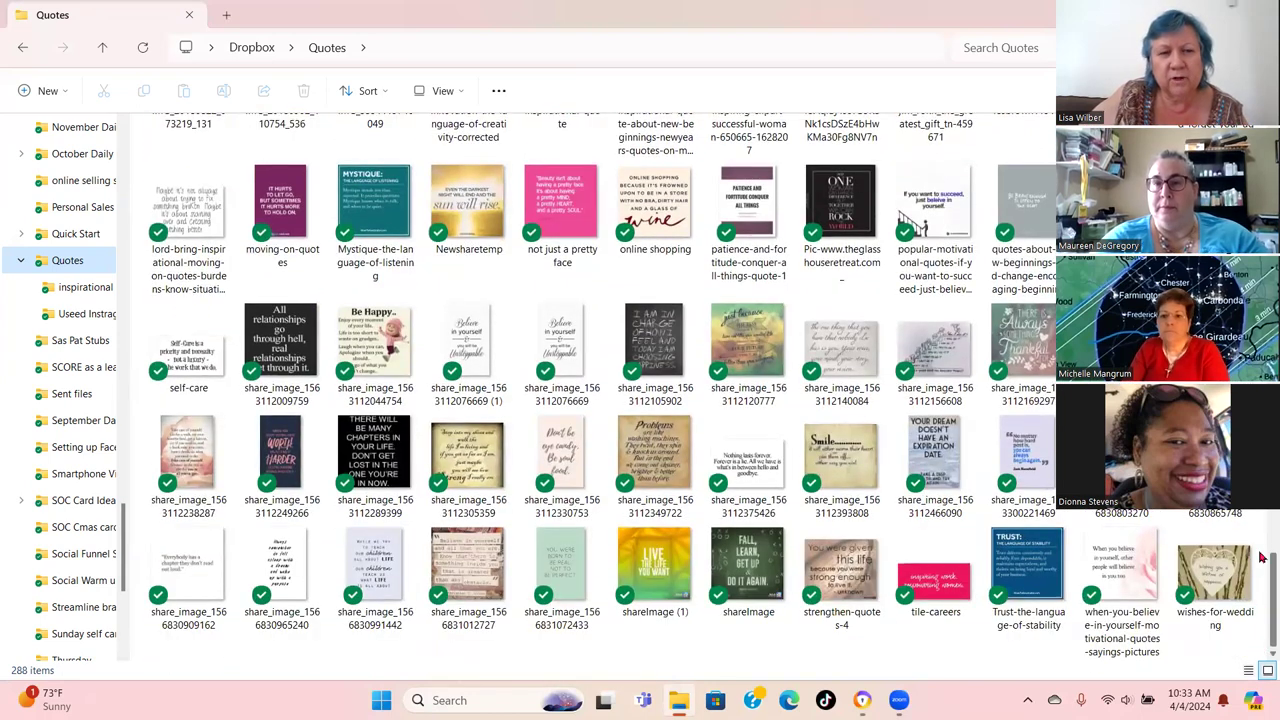
scroll(1262, 558, up, 20)
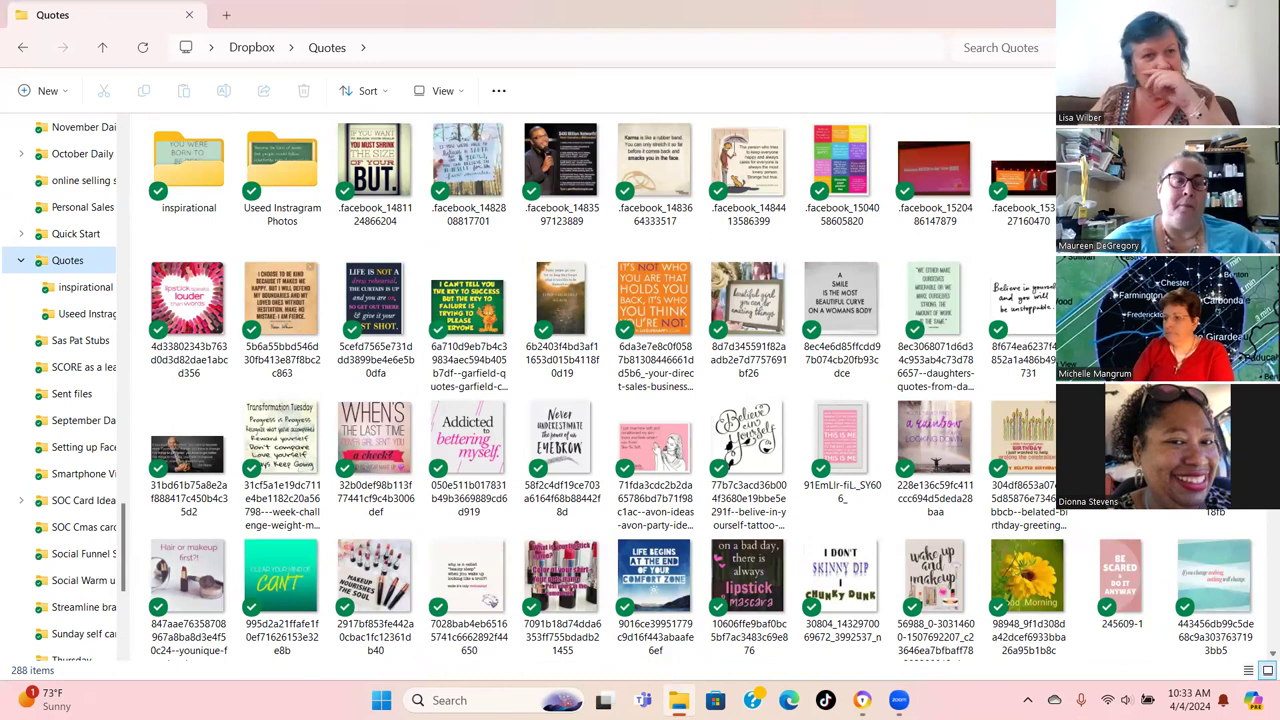
click(81, 289)
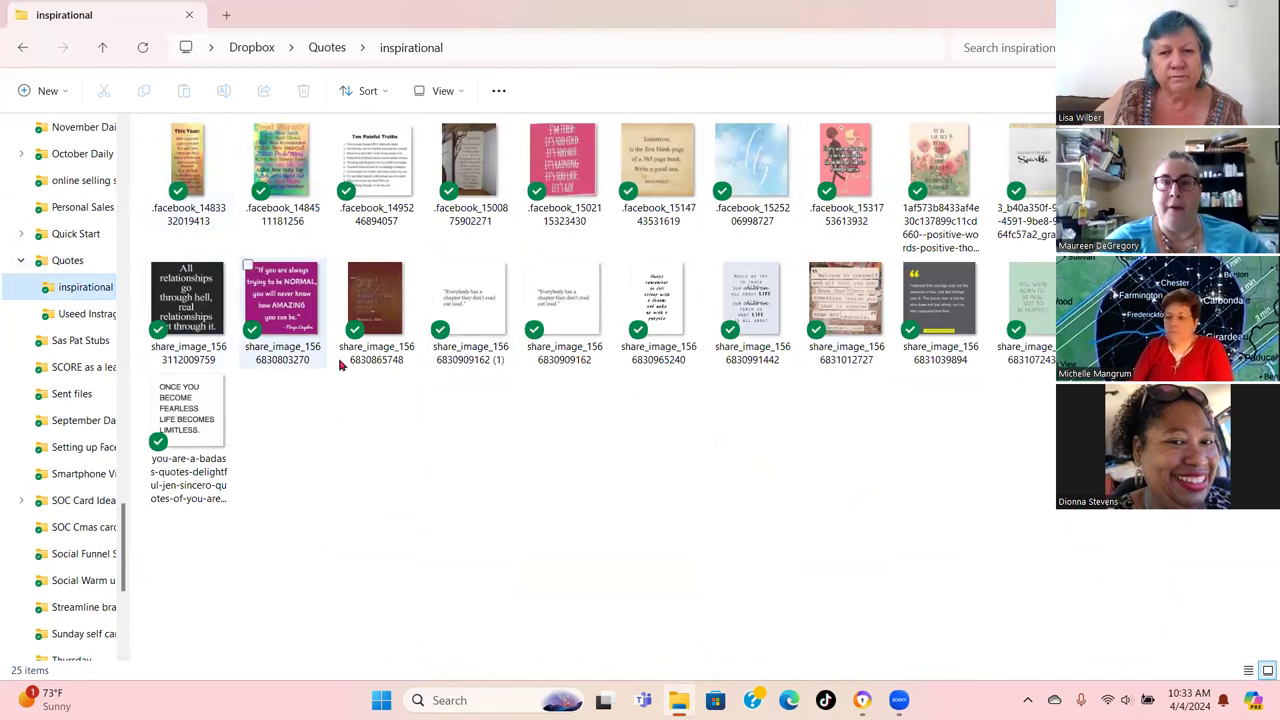
click(270, 302)
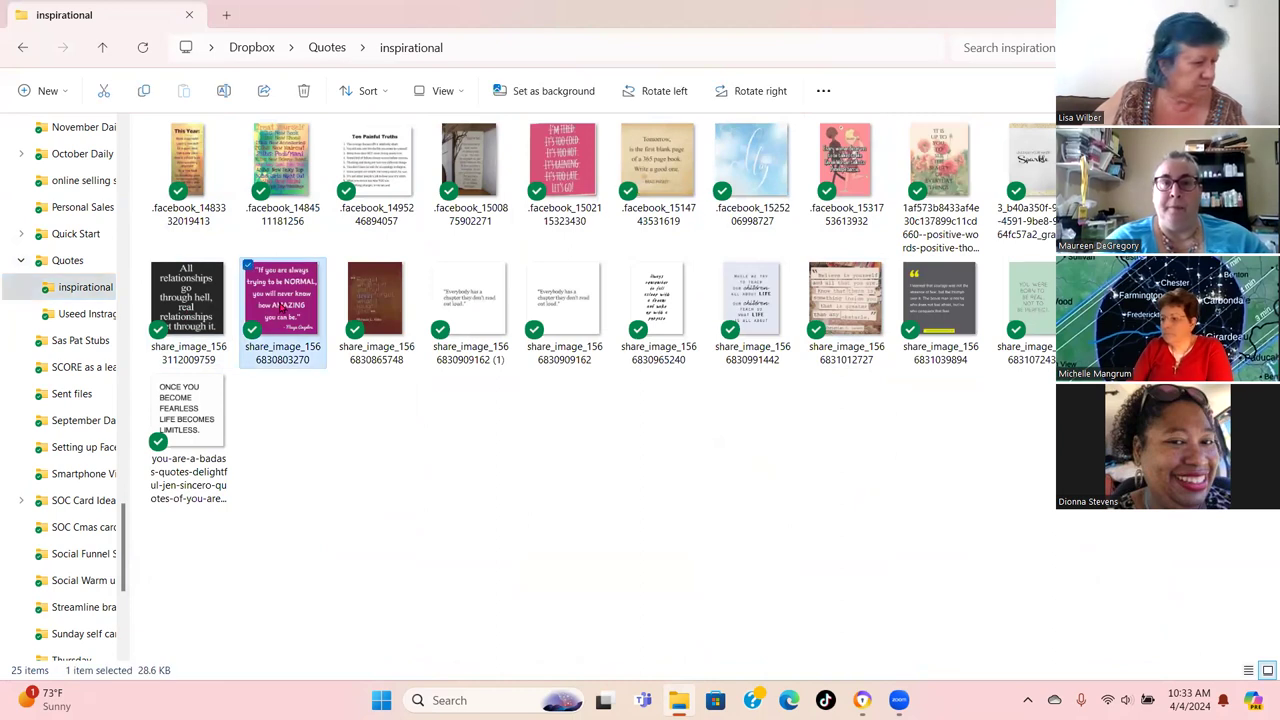
double_click(279, 302)
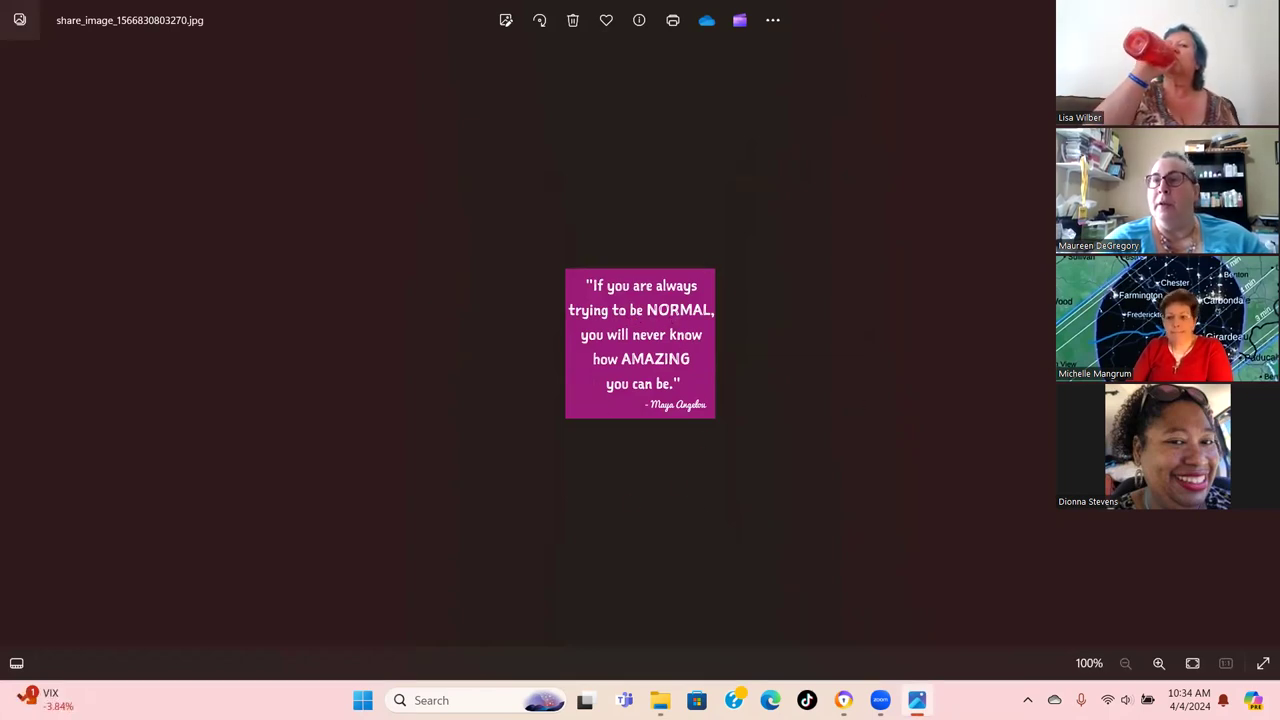
key(alt+F4)
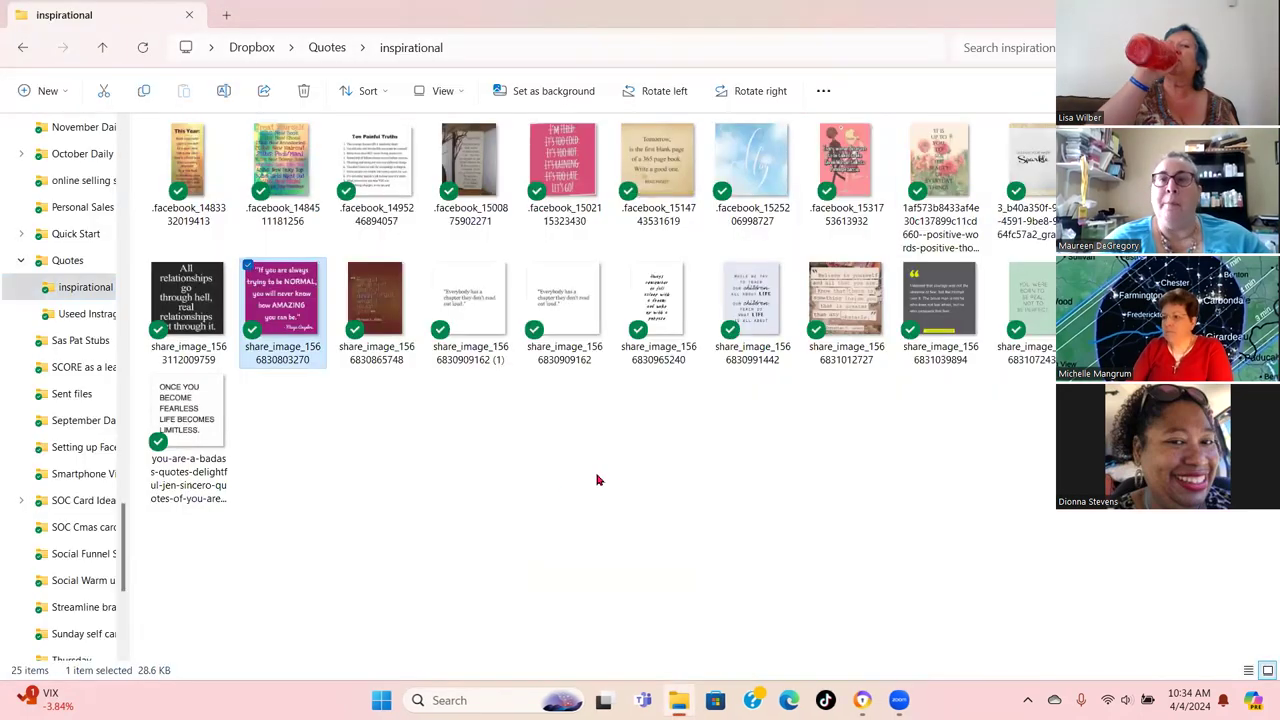
drag(124, 527, 130, 240)
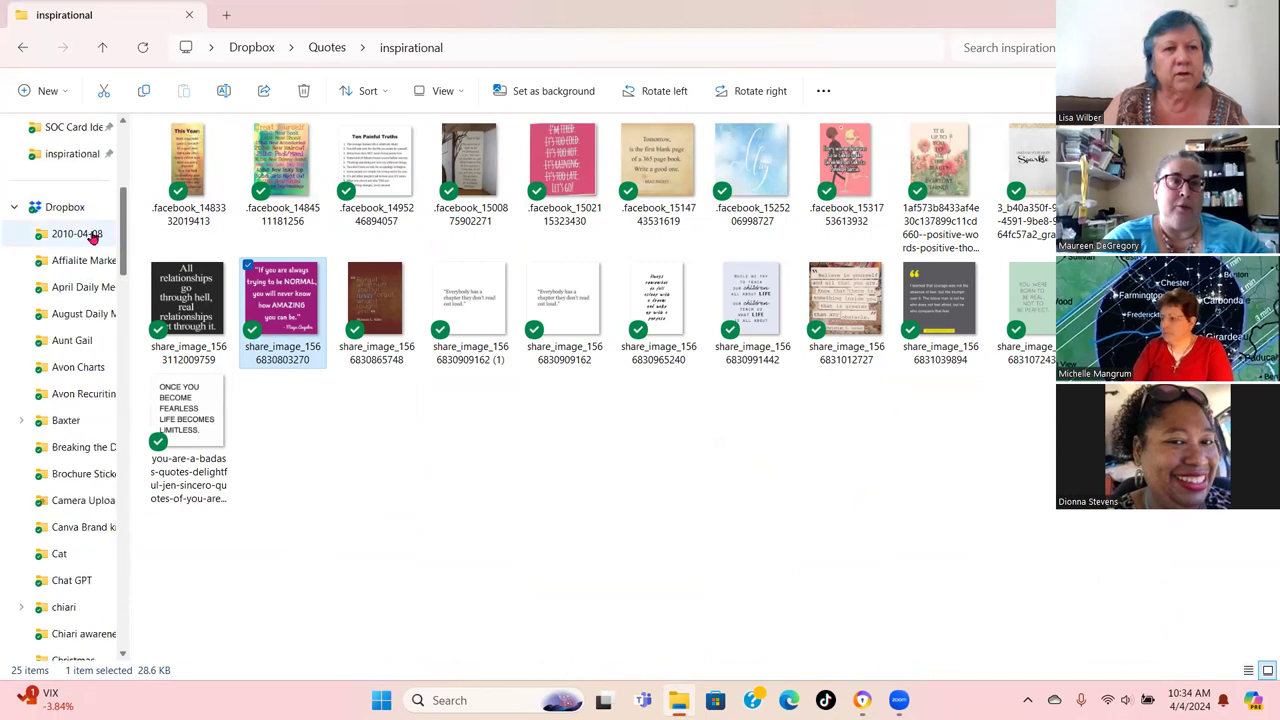
- Open the night-right-before-christmas PDF from the bottom of the 139-item Dropbox folder
click(62, 207)
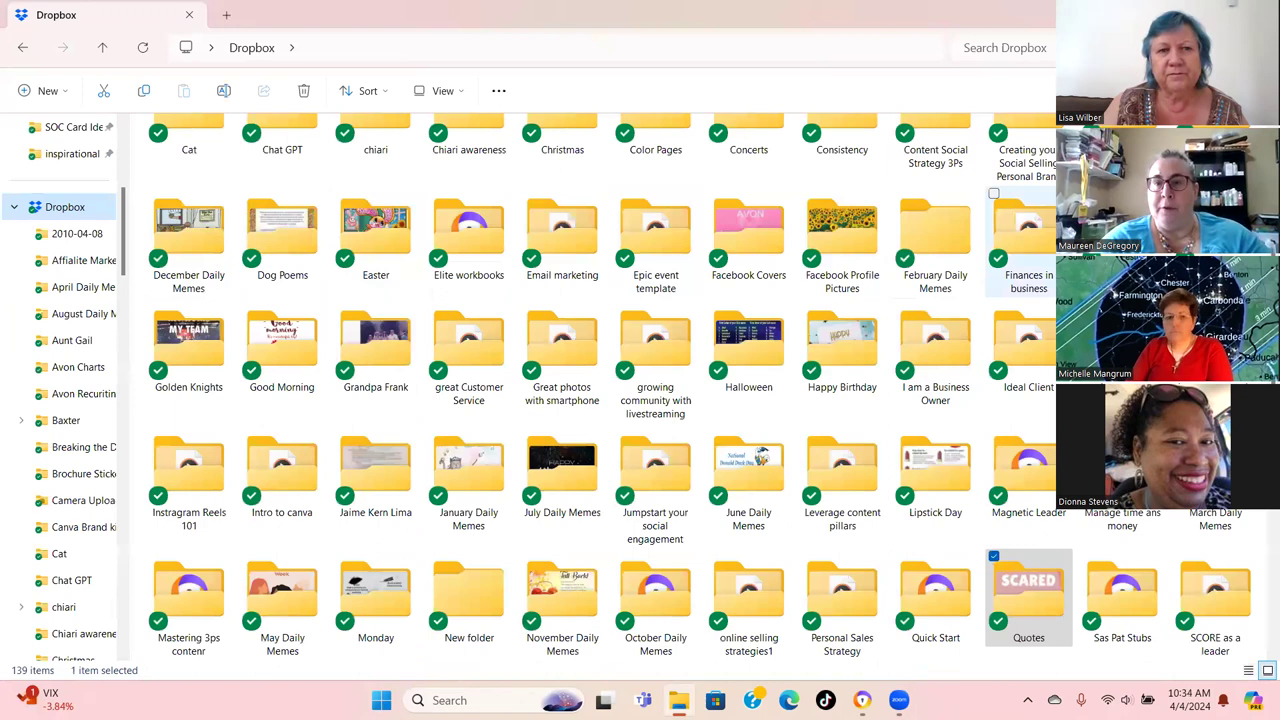
scroll(600, 390, down, 15)
scroll(600, 390, down, 2)
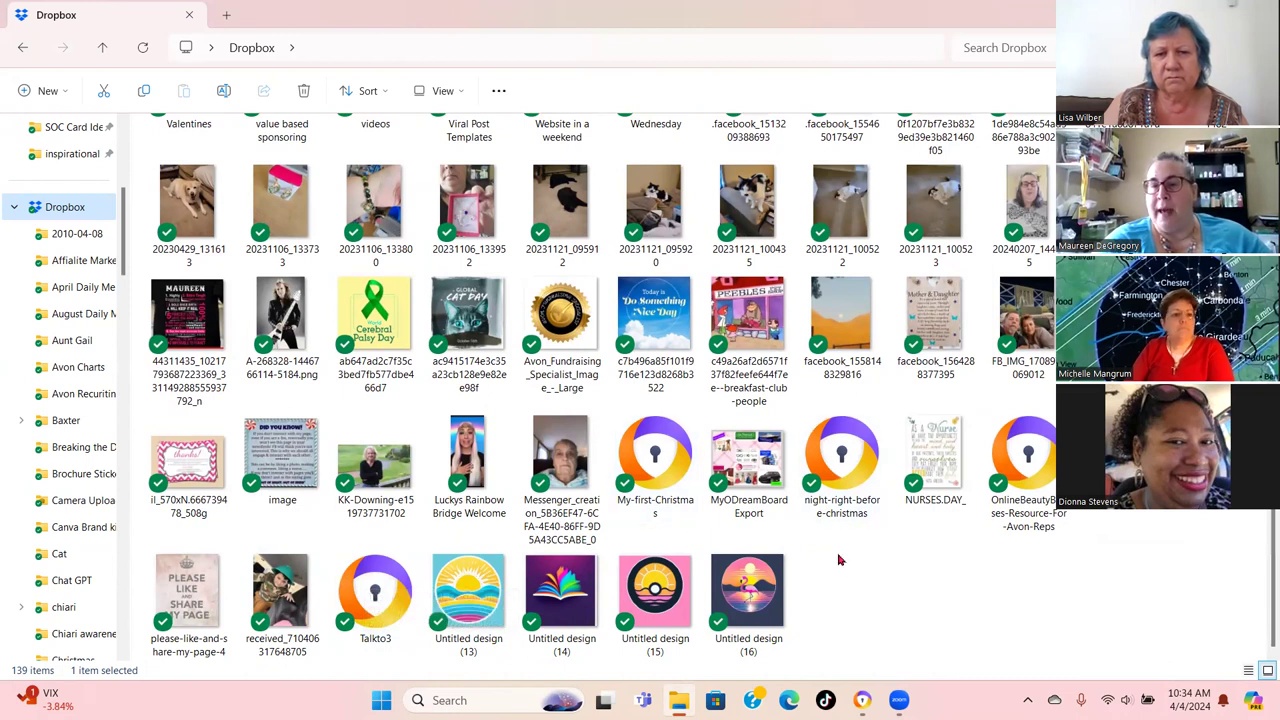
double_click(845, 473)
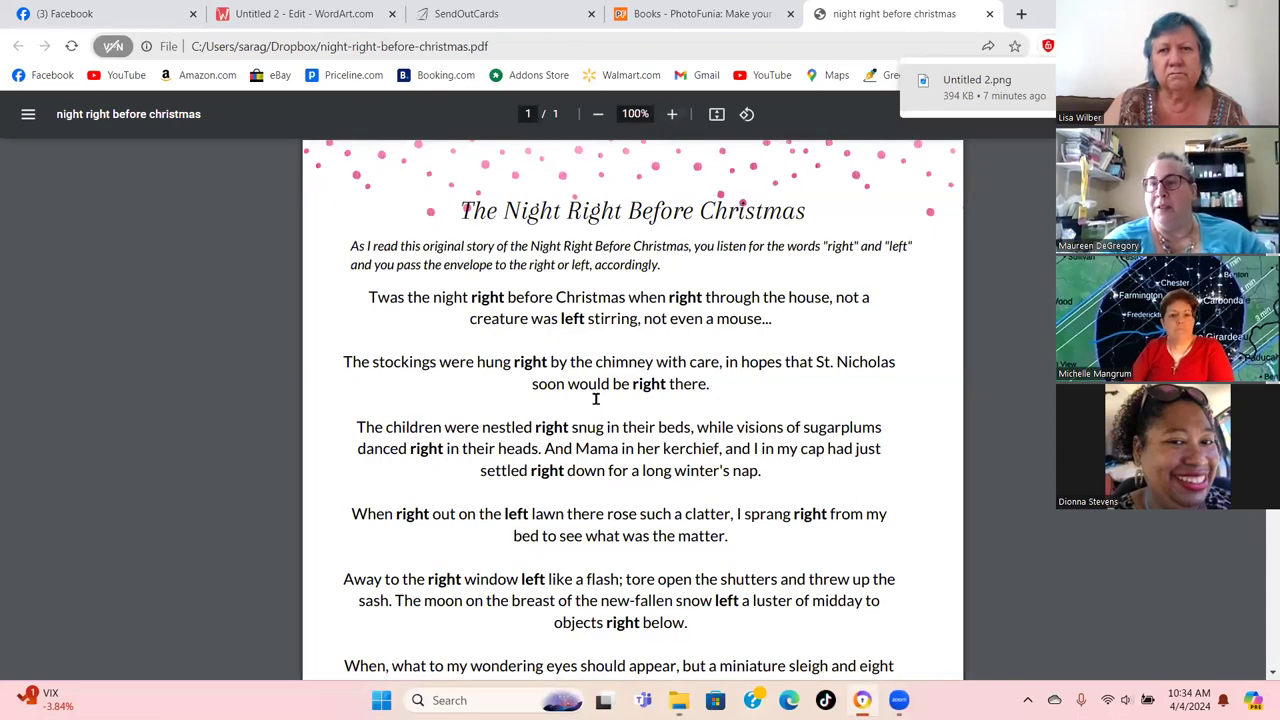
- Close the Christmas story PDF and return to the Dropbox folder with nothing selected
click(989, 14)
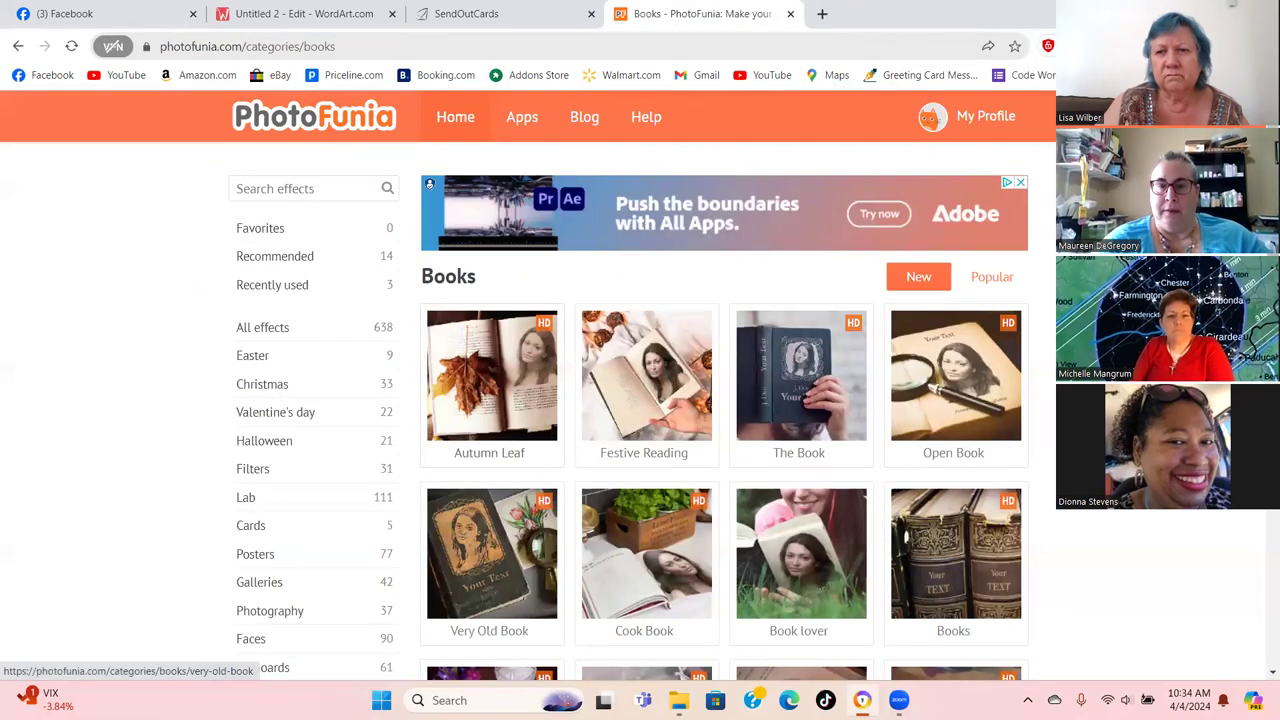
click(679, 700)
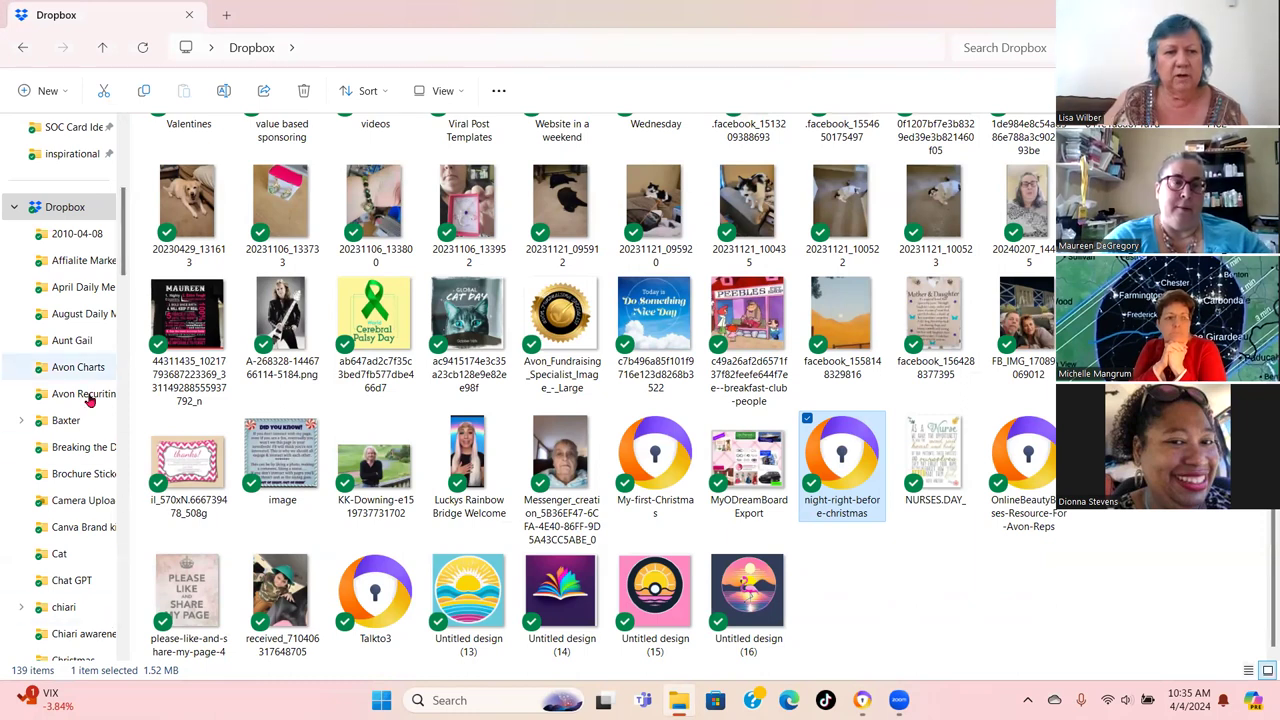
click(845, 581)
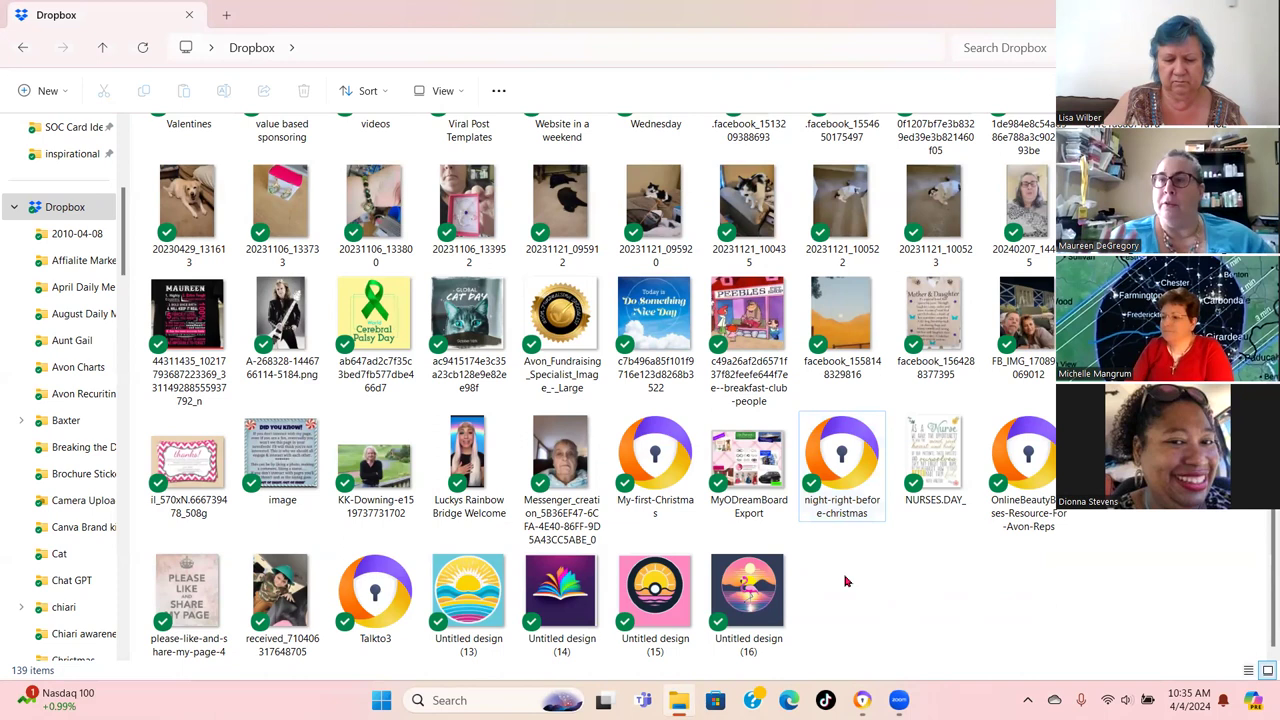
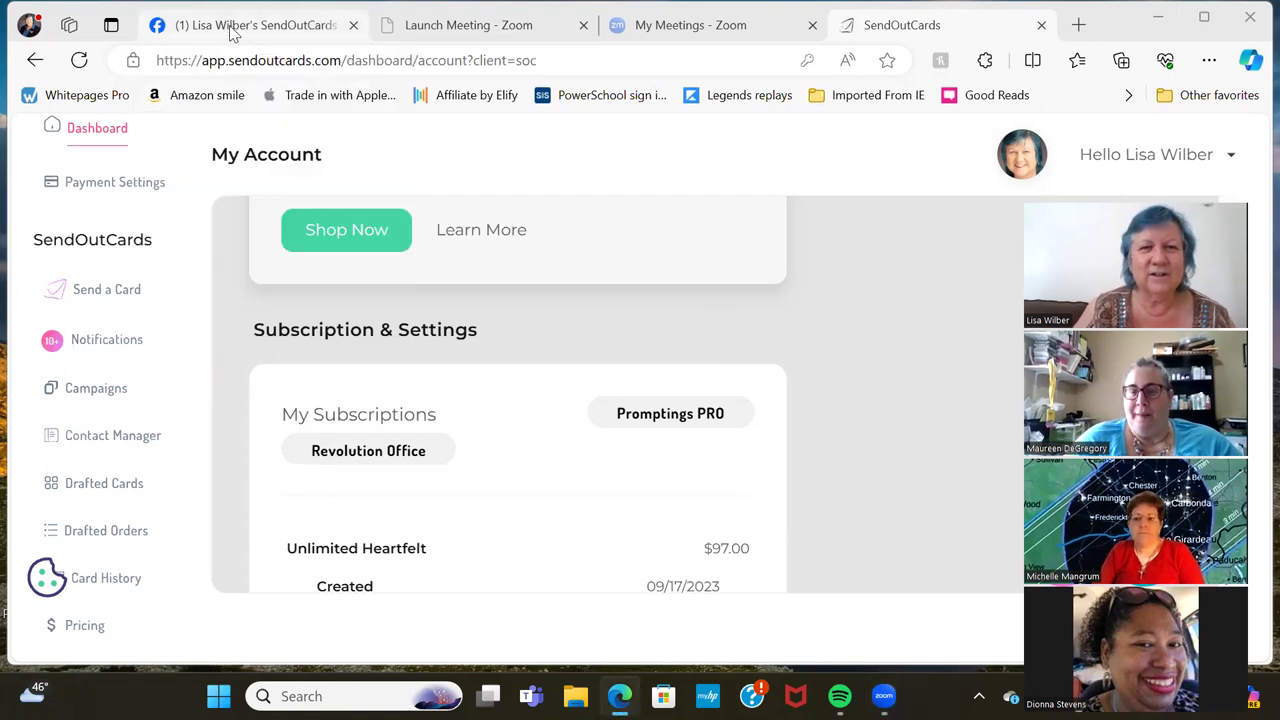
- Switch to the Facebook tab and go to the home news feed
click(230, 27)
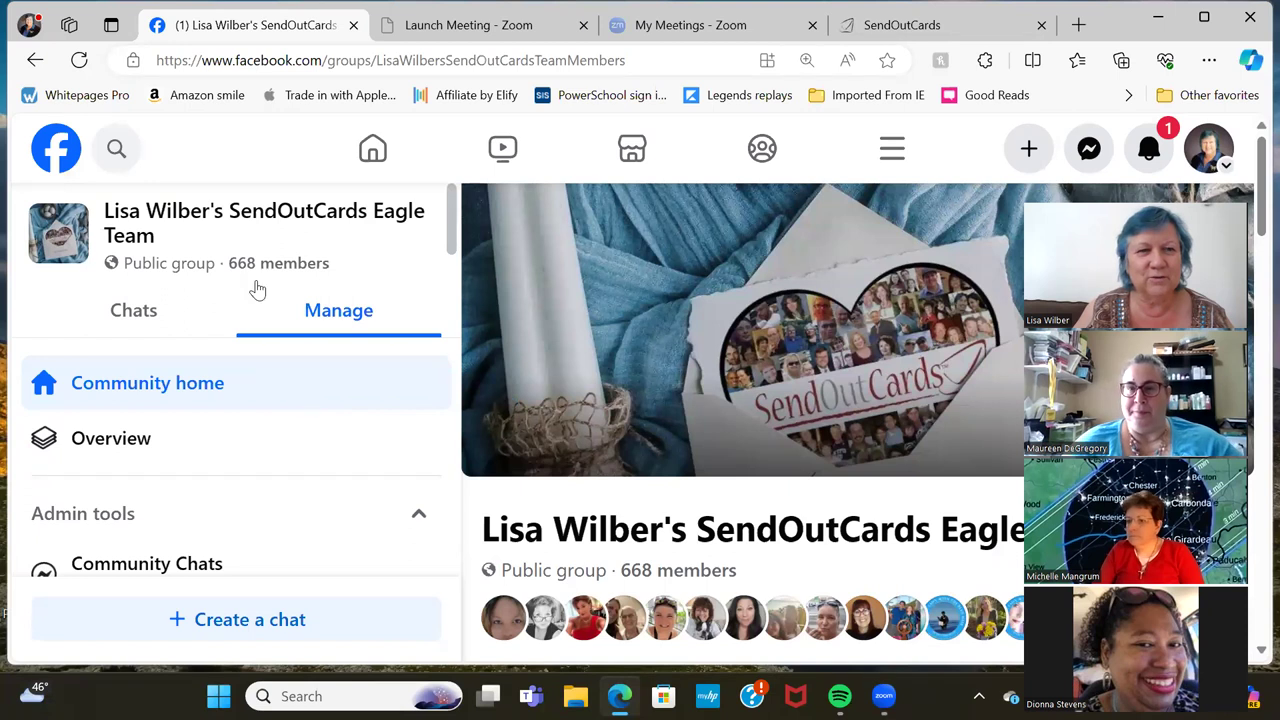
click(372, 148)
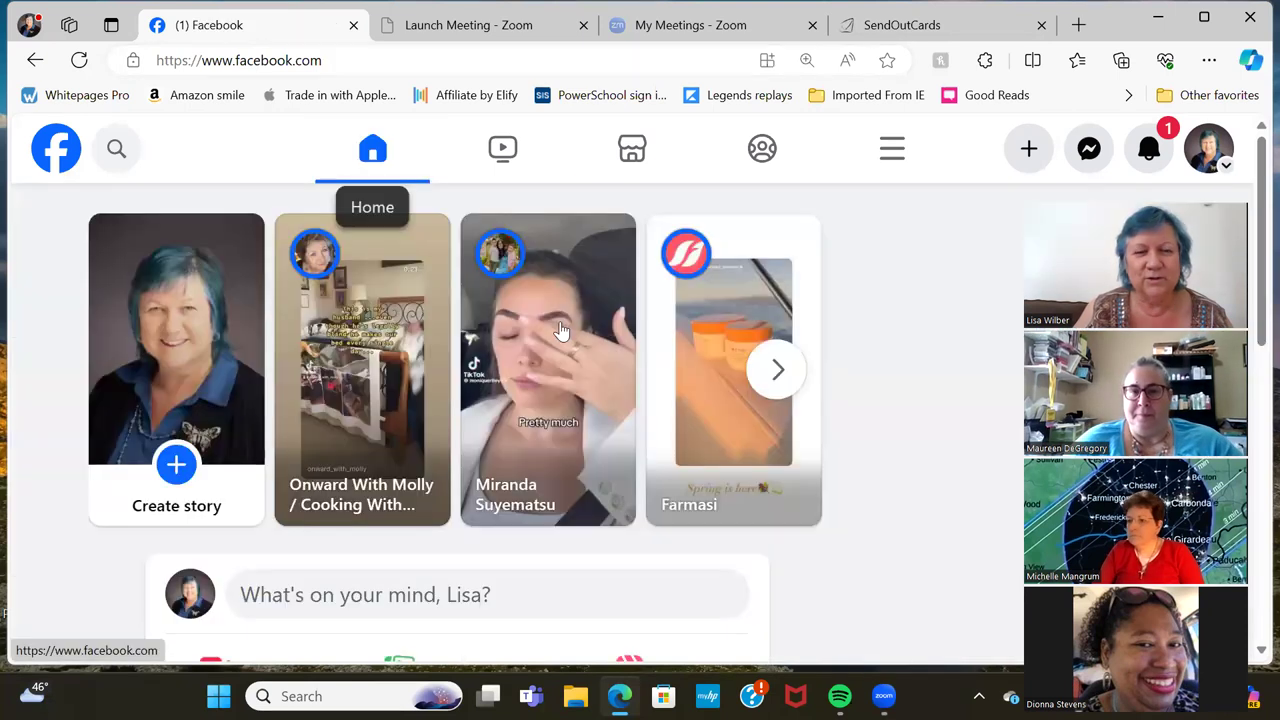
scroll(492, 400, down, 3)
scroll(539, 459, down, 2)
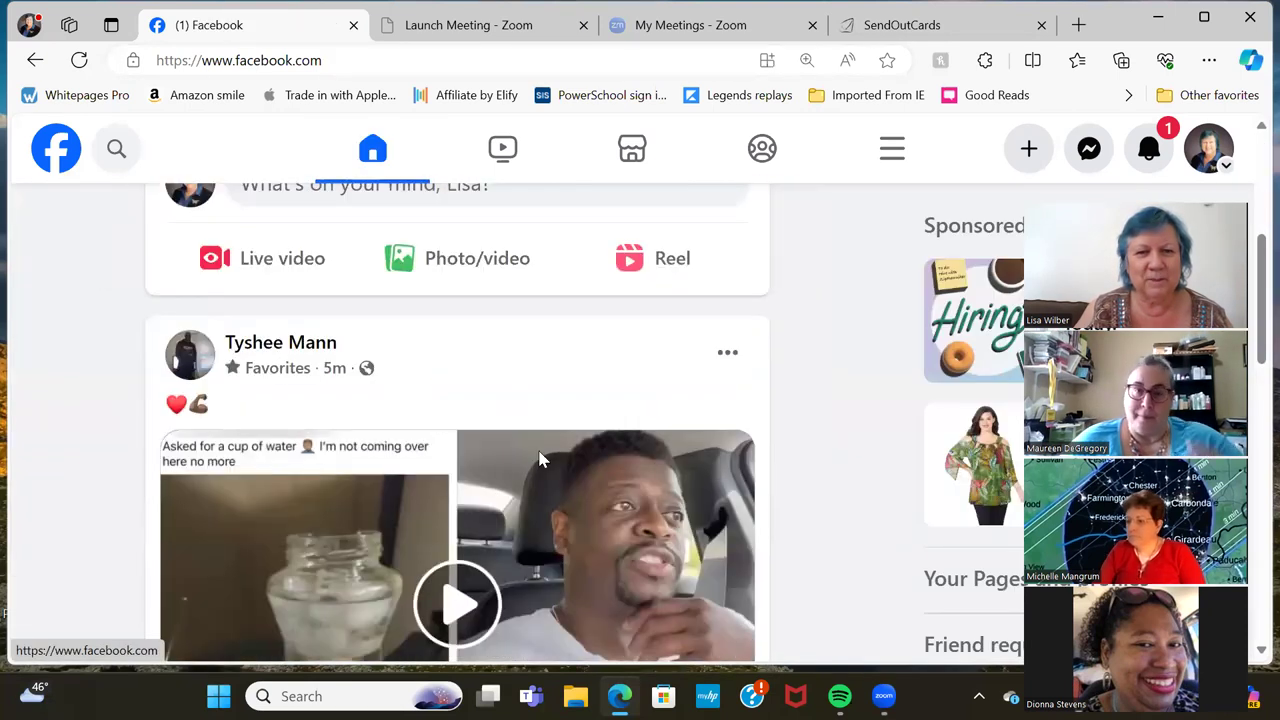
scroll(563, 500, down, 9)
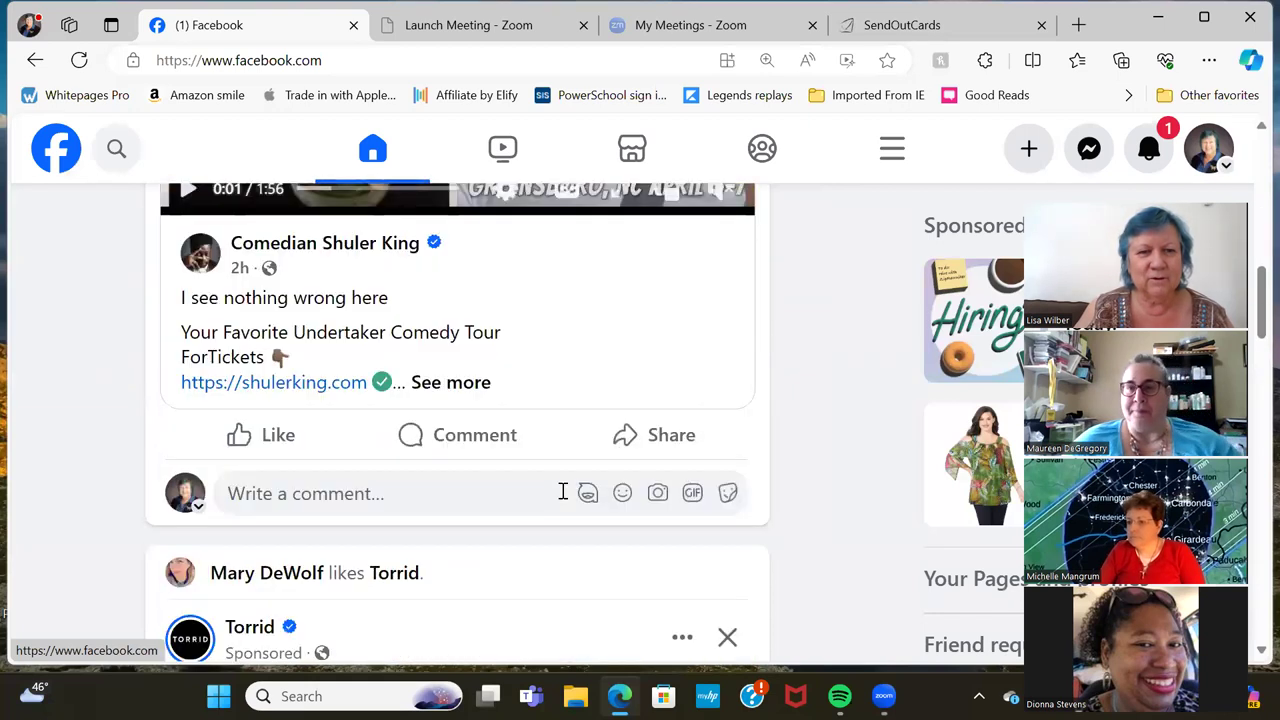
scroll(563, 500, down, 10)
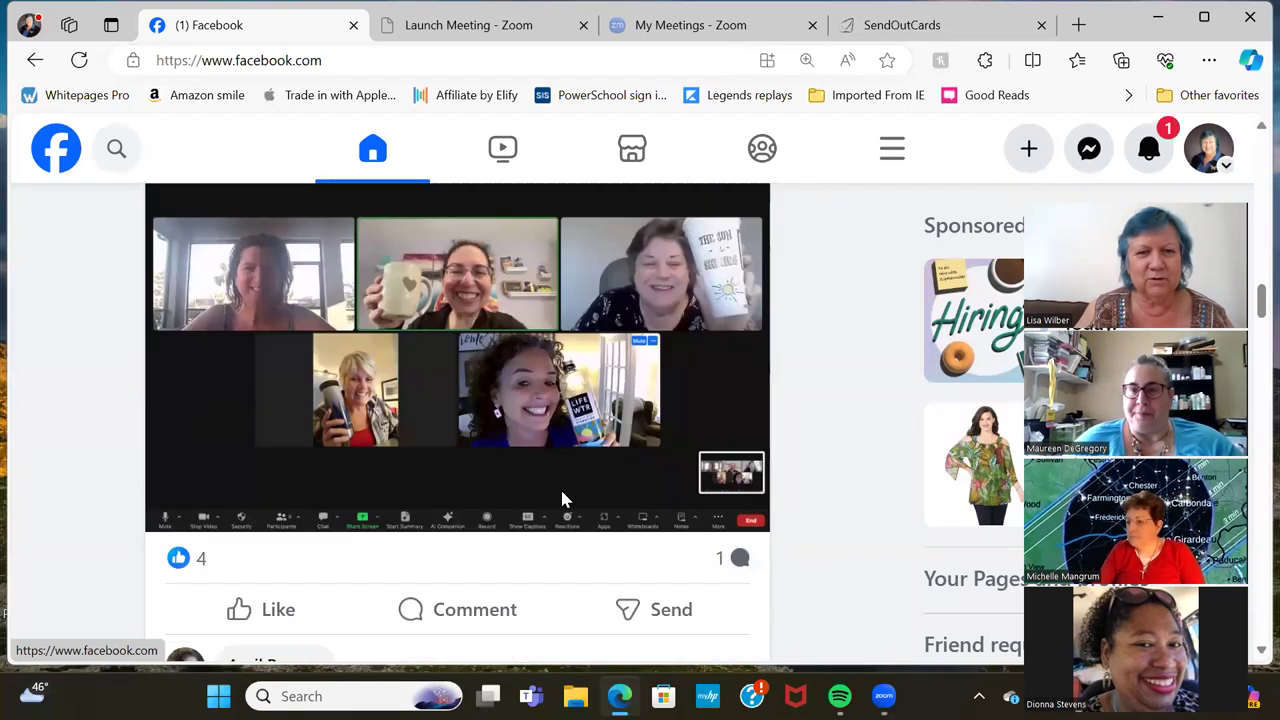
scroll(563, 500, down, 4)
scroll(563, 500, down, 2)
scroll(563, 500, up, 3)
scroll(563, 500, down, 3)
scroll(563, 500, down, 14)
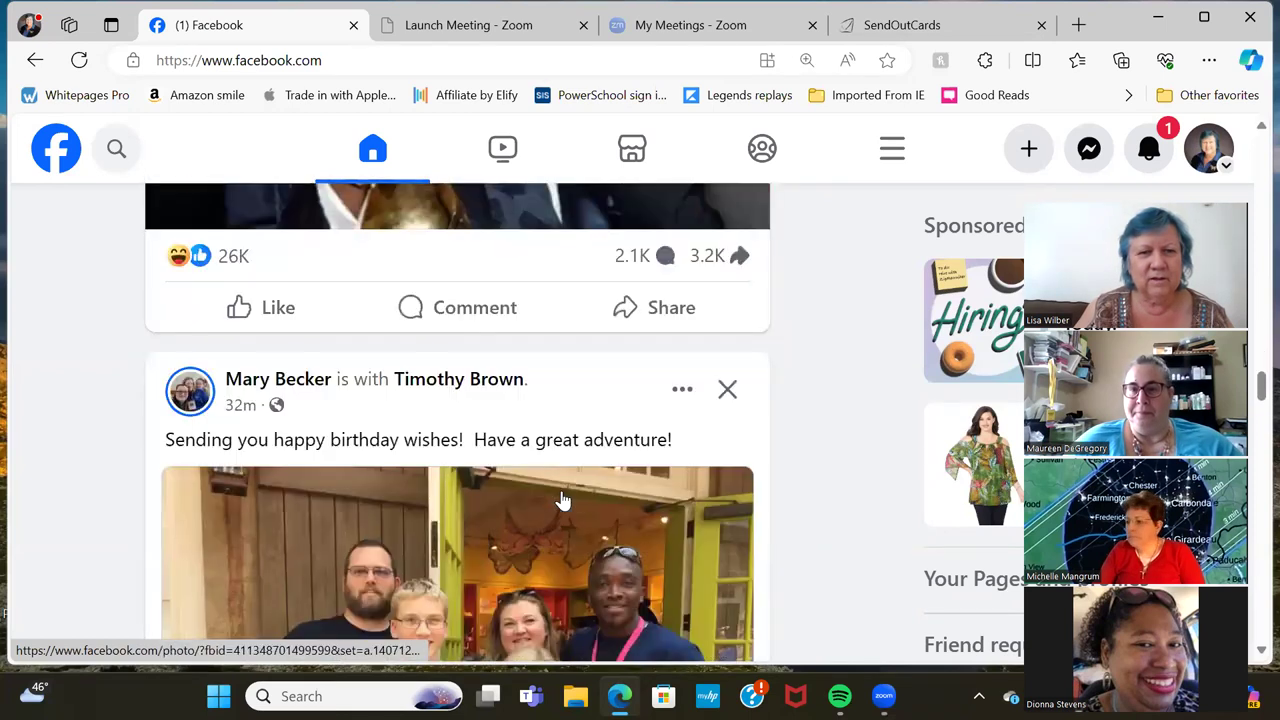
scroll(563, 500, down, 2)
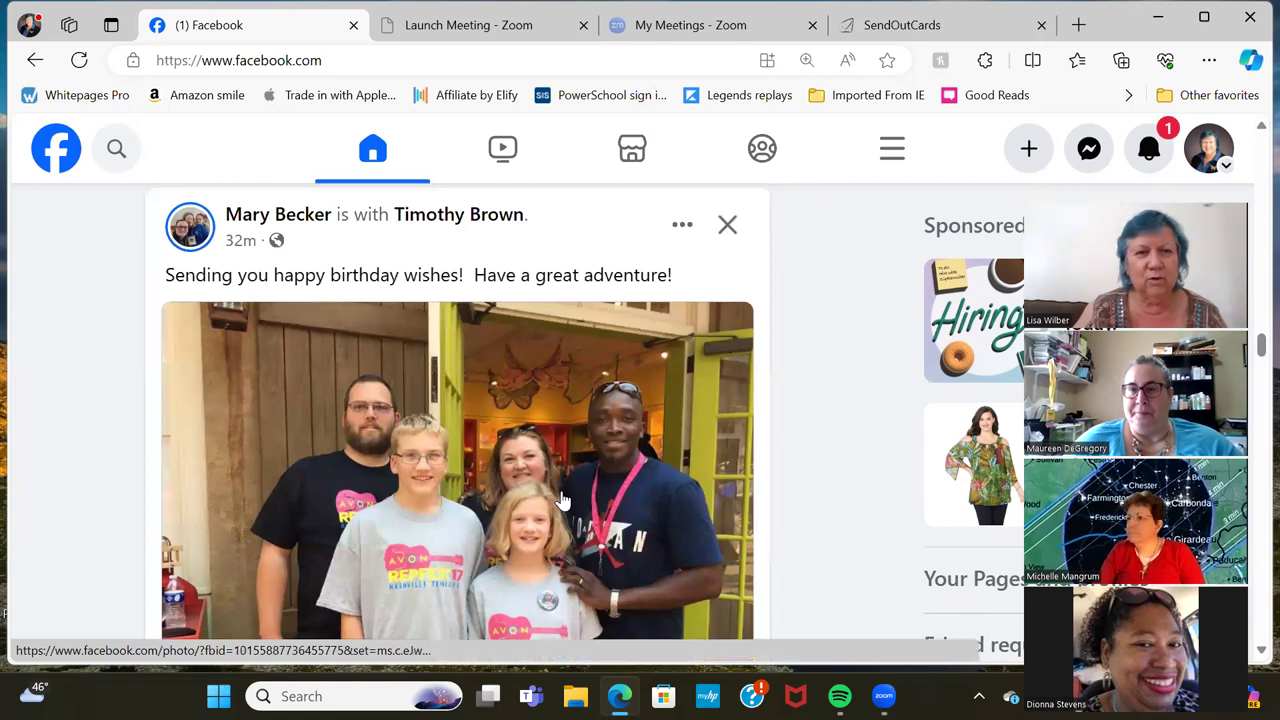
scroll(563, 500, up, 1)
scroll(563, 500, down, 4)
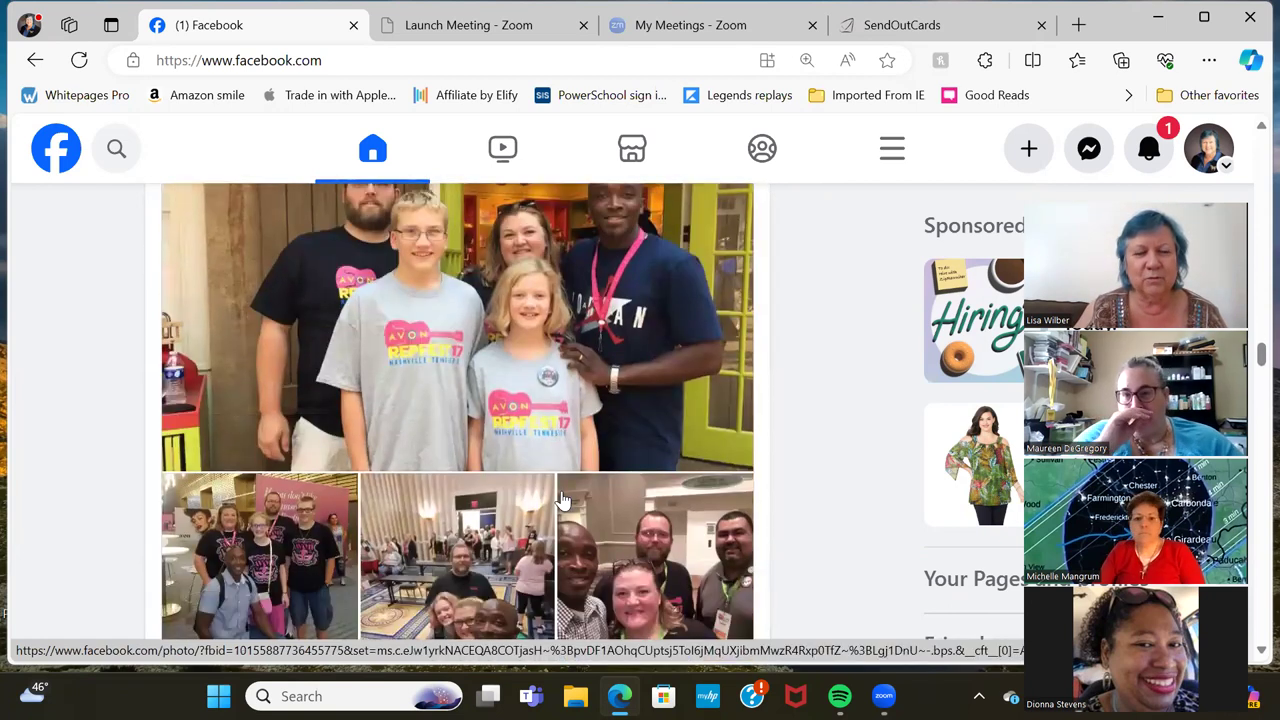
scroll(563, 500, down, 1)
scroll(563, 500, down, 10)
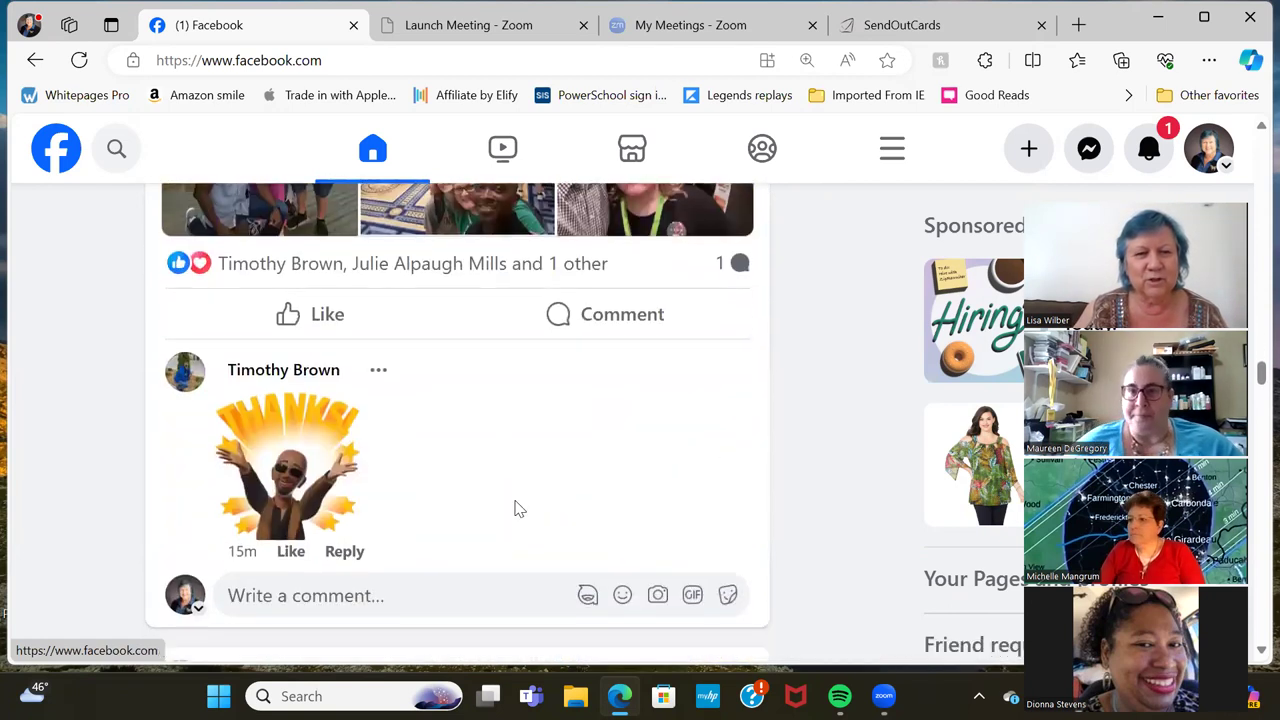
scroll(518, 509, down, 4)
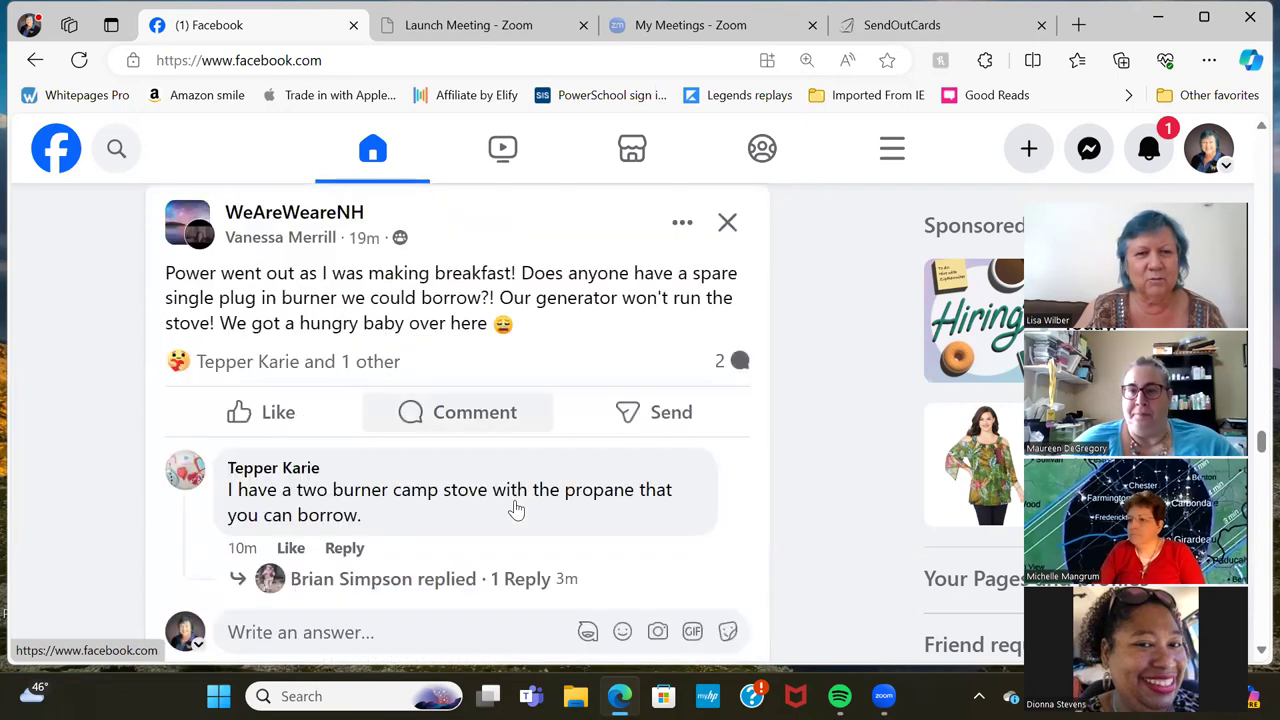
scroll(515, 509, down, 15)
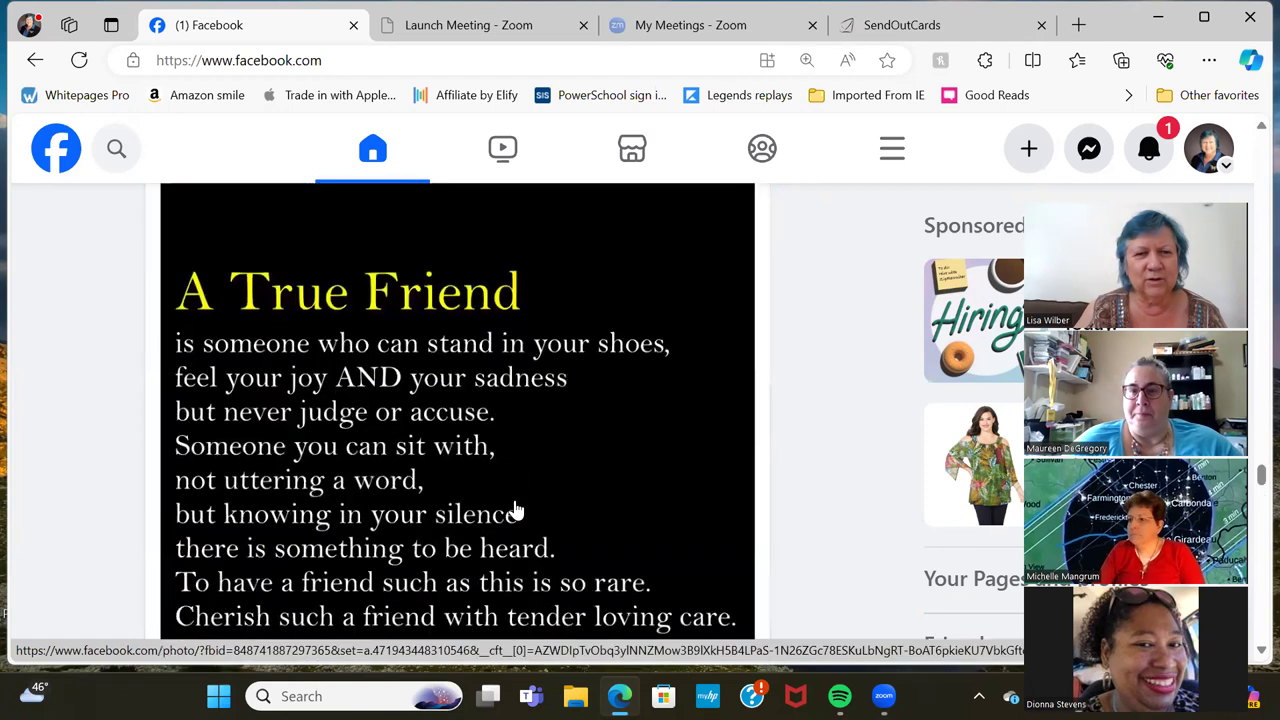
scroll(515, 509, down, 12)
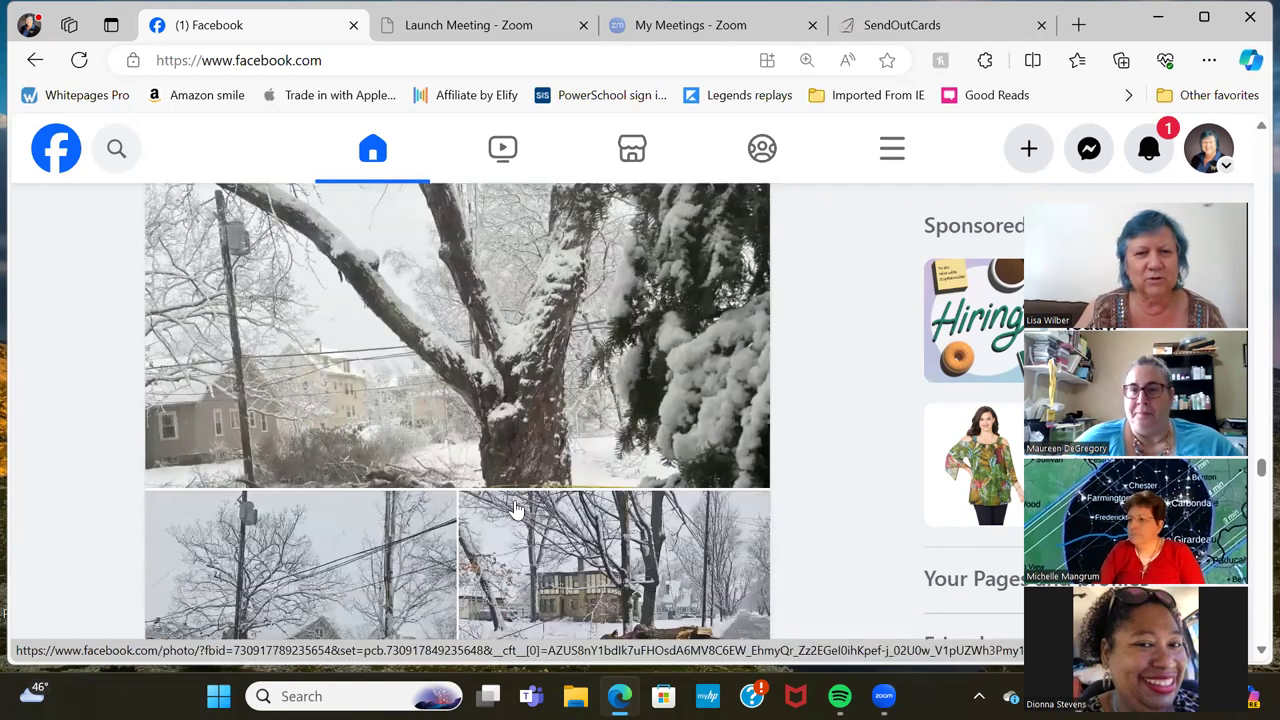
scroll(515, 509, up, 3)
scroll(515, 509, down, 6)
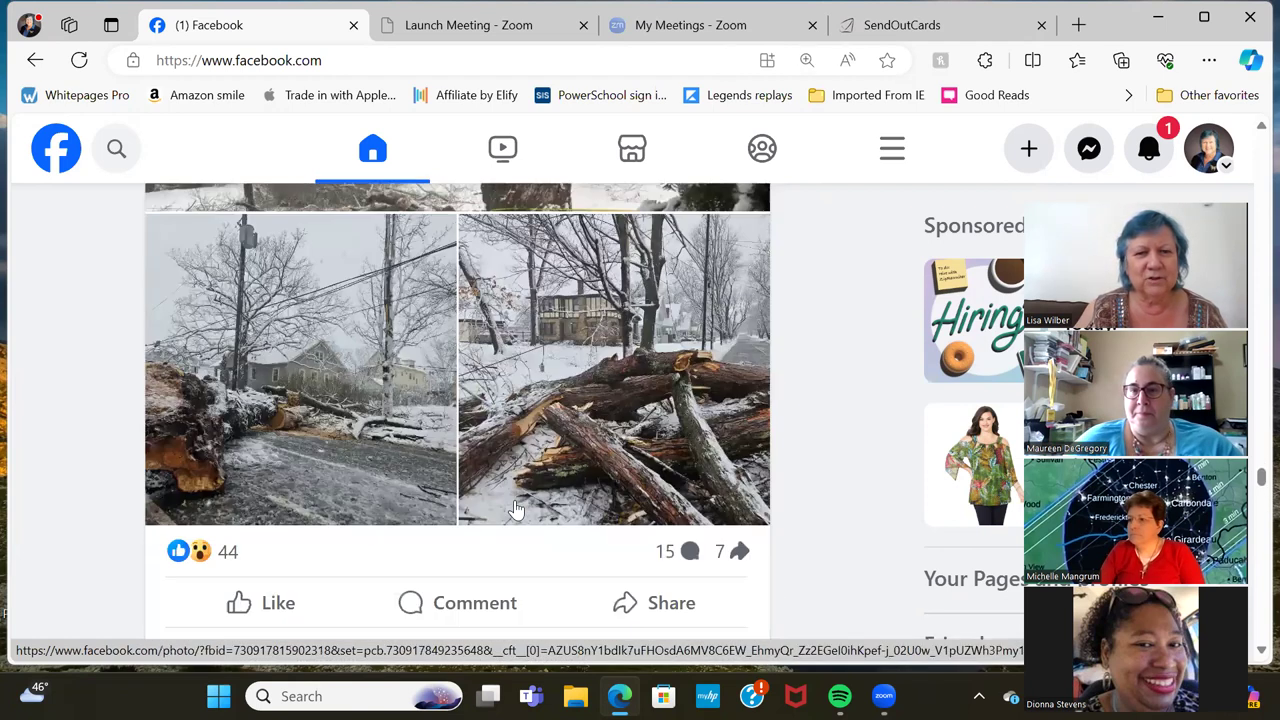
scroll(515, 509, down, 10)
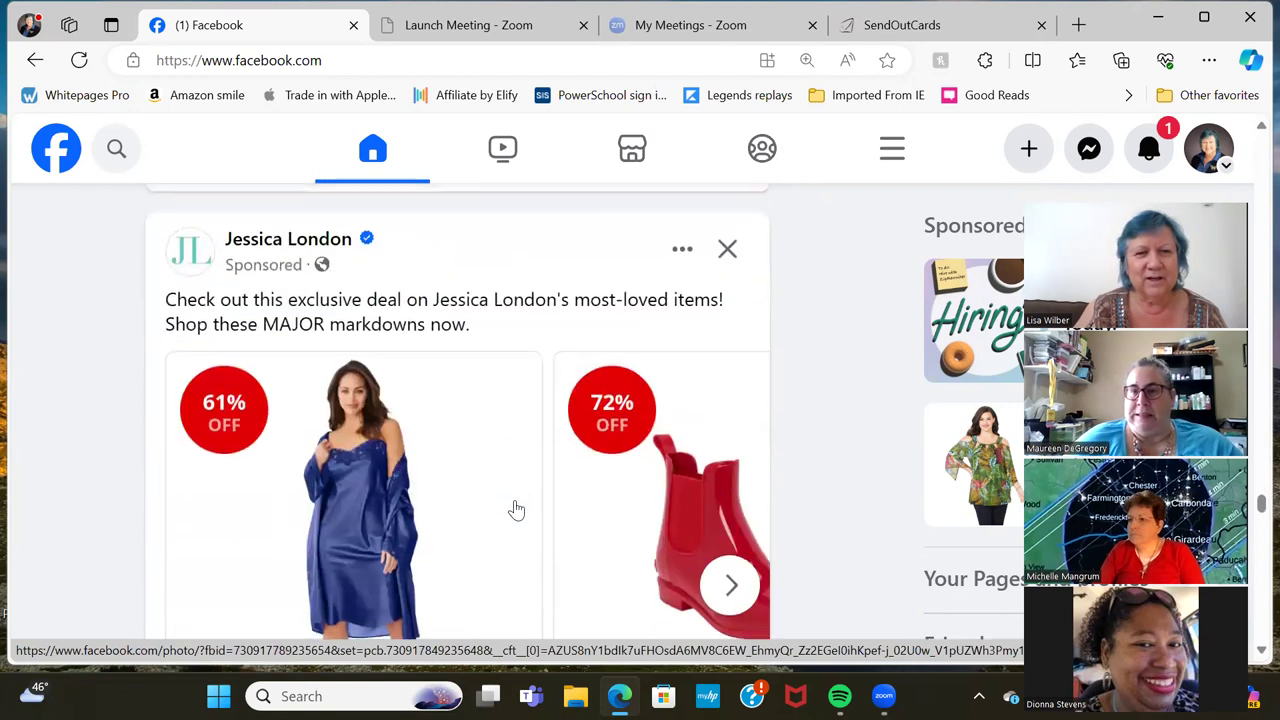
scroll(515, 509, down, 12)
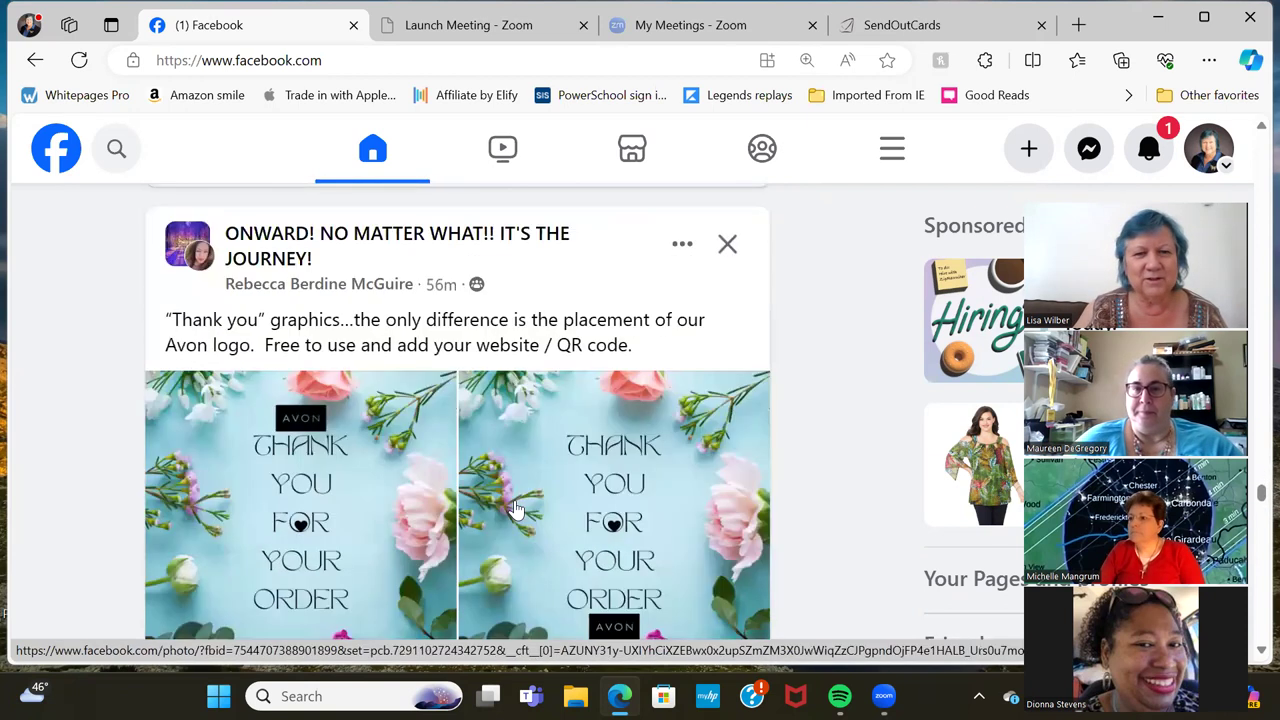
scroll(515, 509, down, 6)
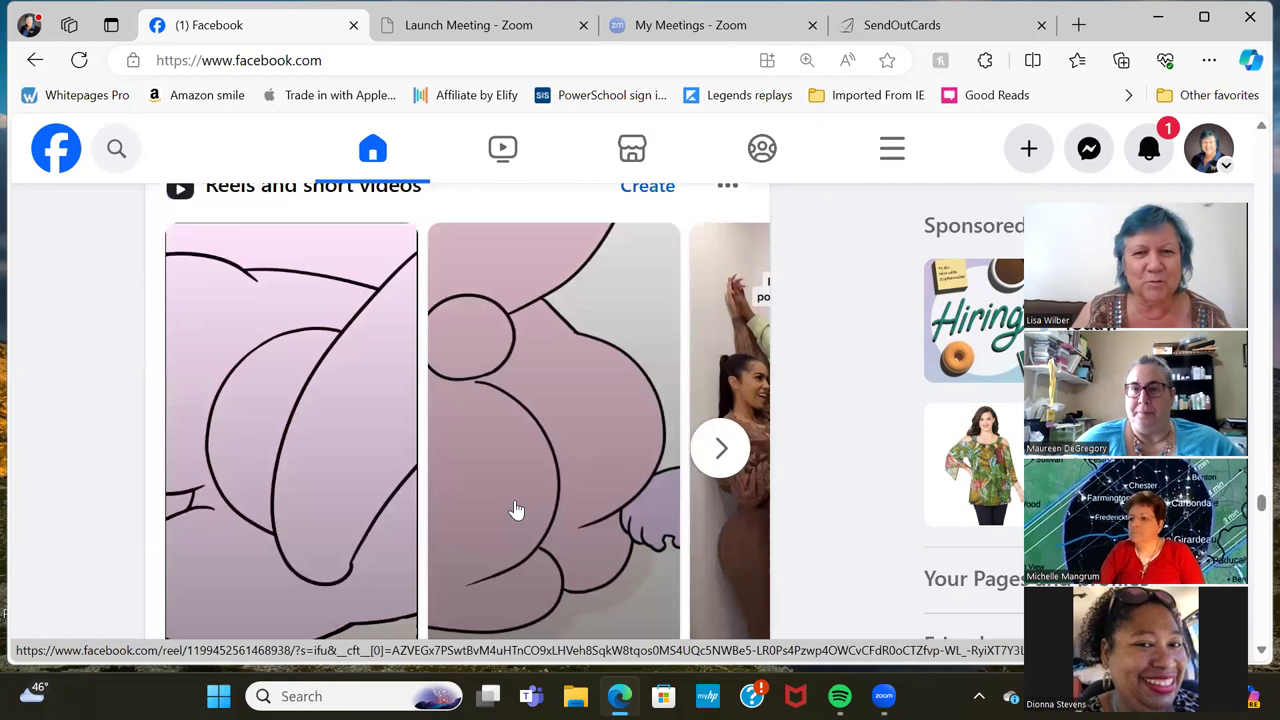
scroll(515, 509, down, 6)
scroll(515, 509, down, 1)
scroll(515, 509, down, 2)
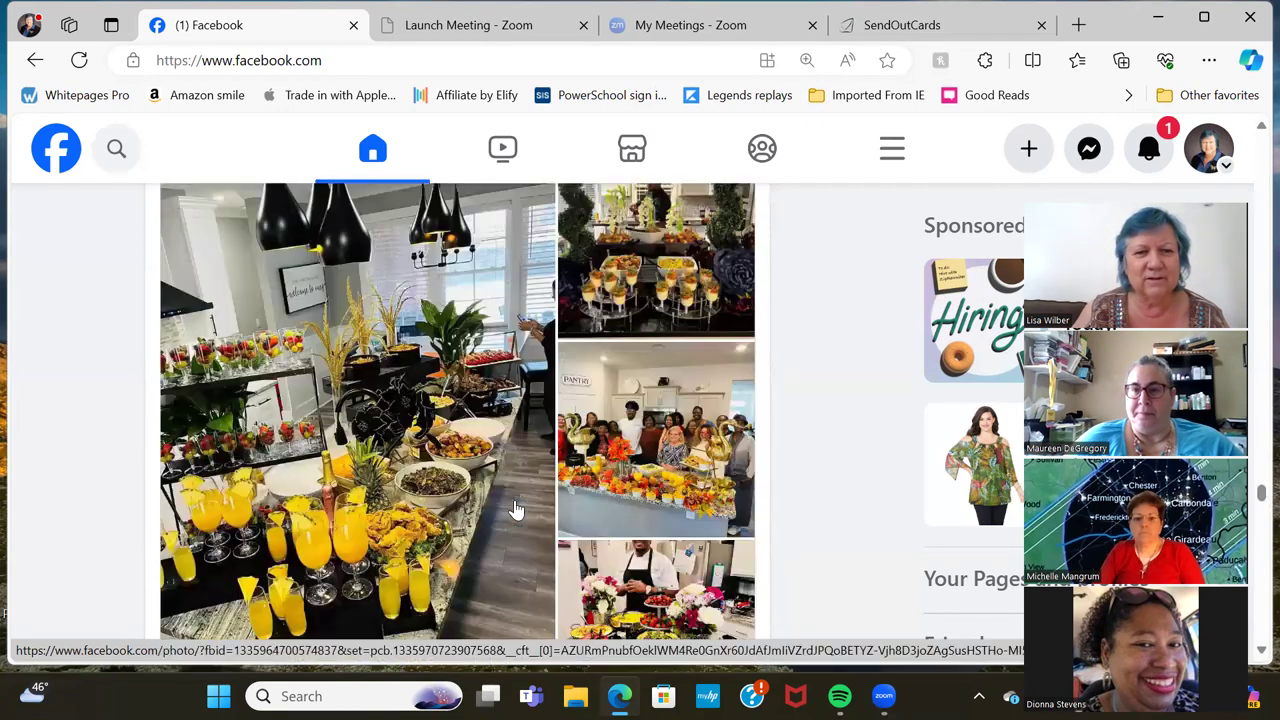
scroll(515, 509, up, 1)
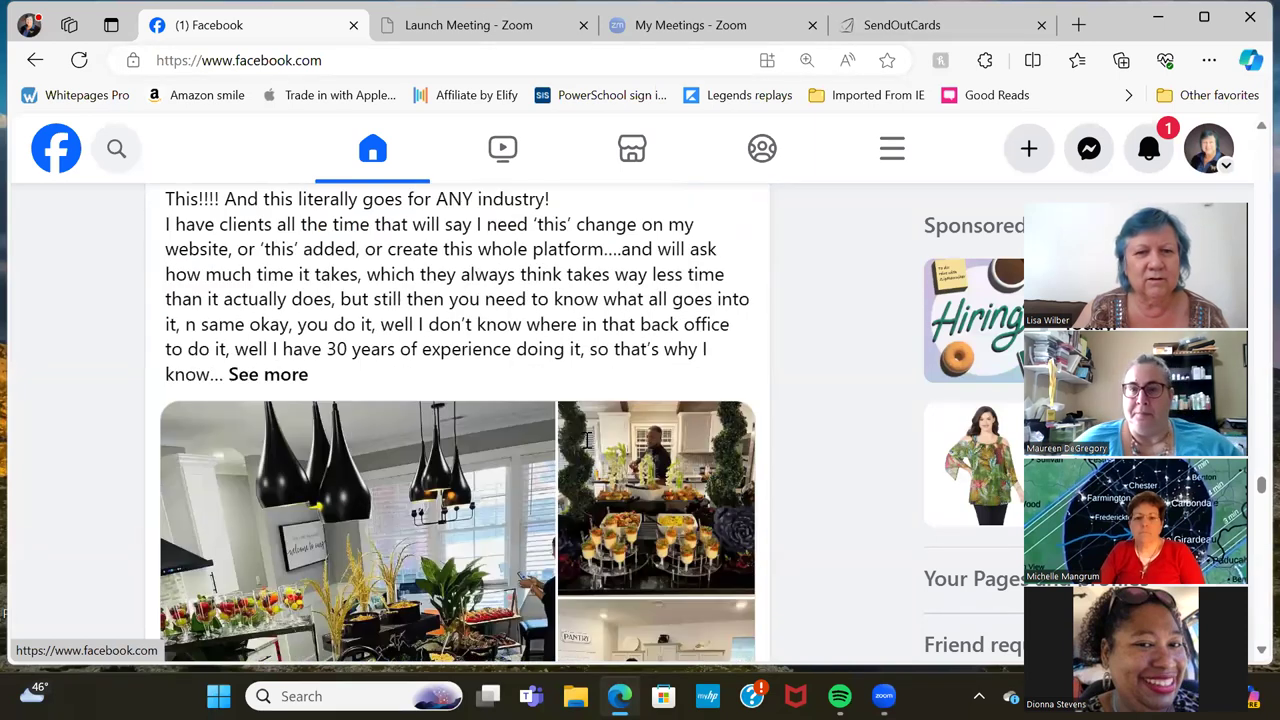
scroll(587, 445, down, 1)
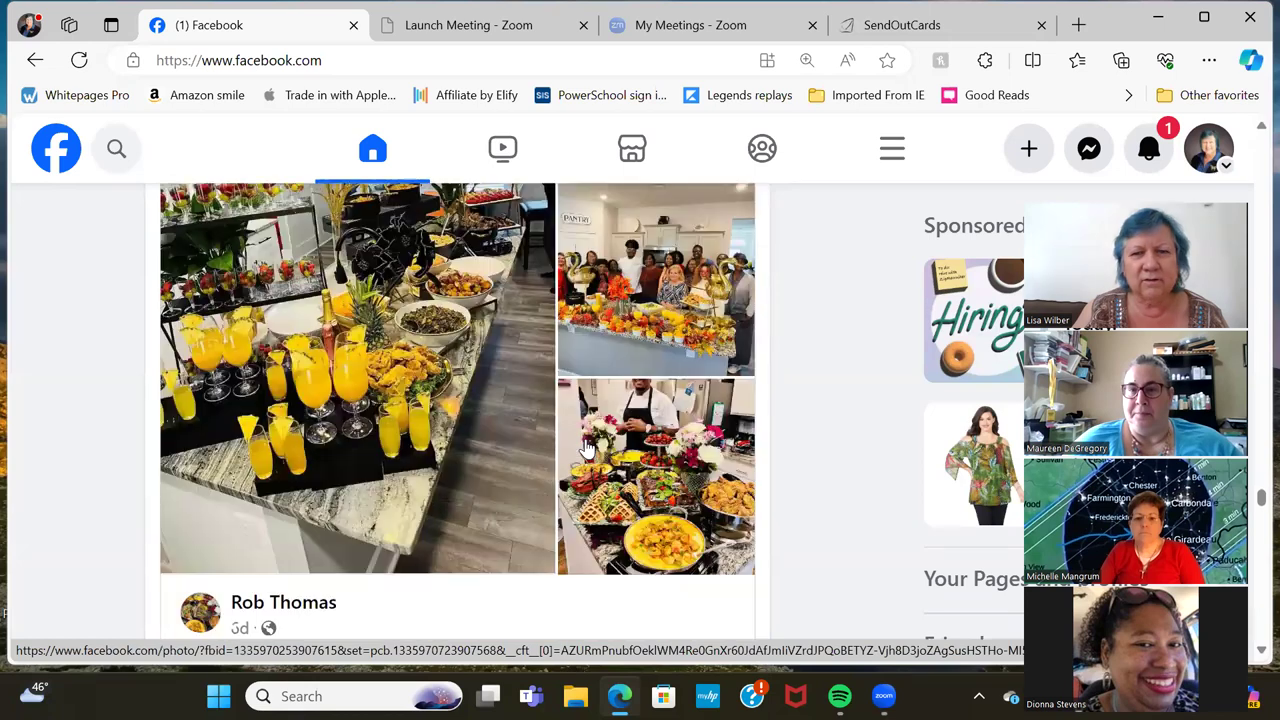
scroll(587, 447, down, 15)
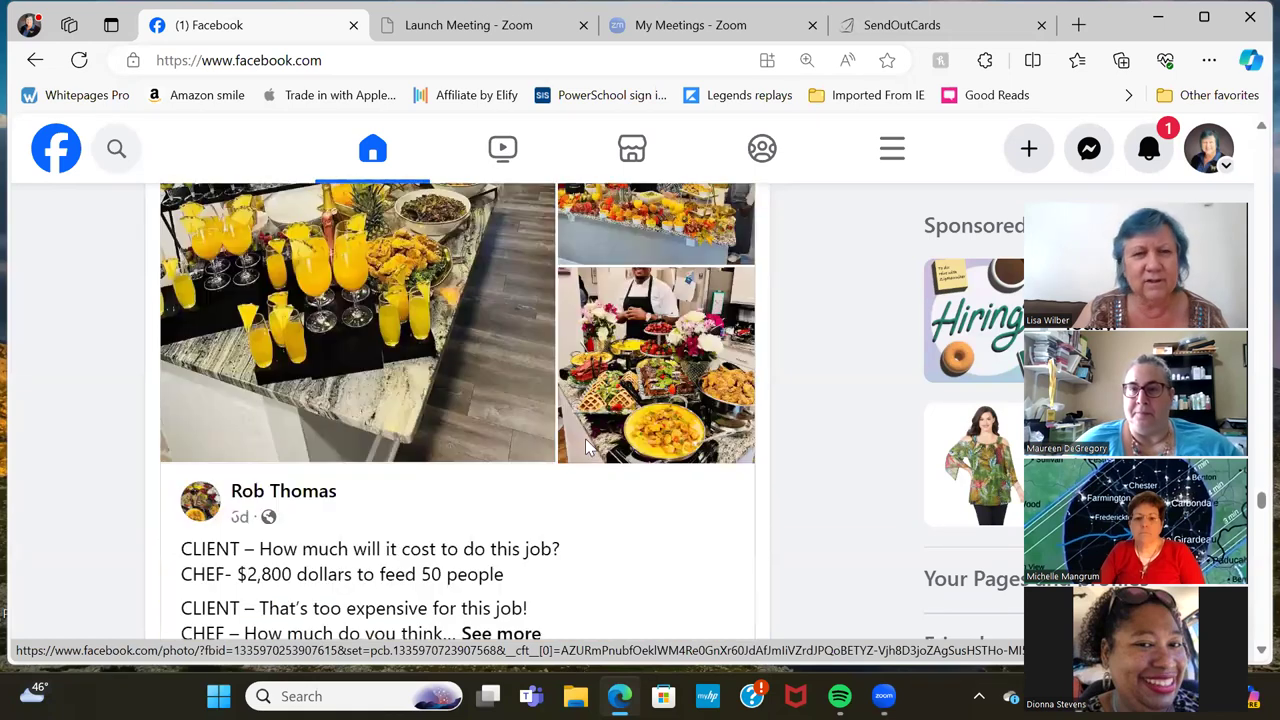
scroll(587, 447, down, 10)
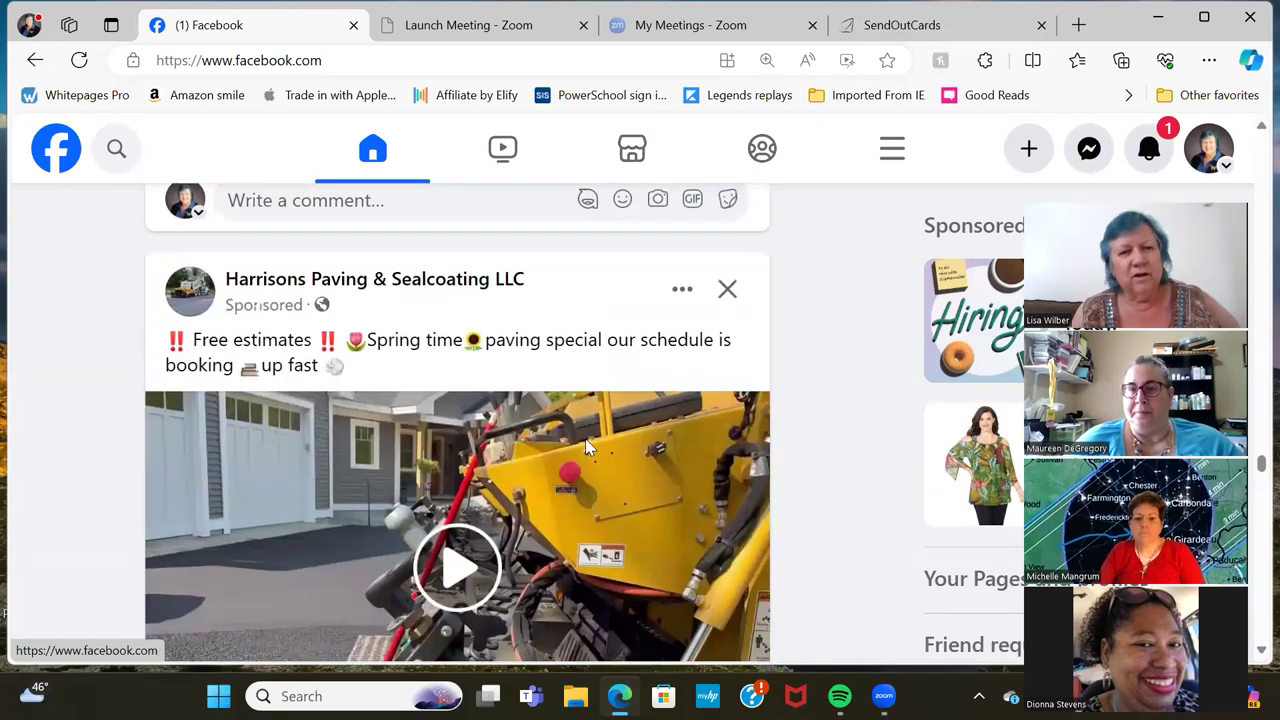
scroll(587, 449, down, 3)
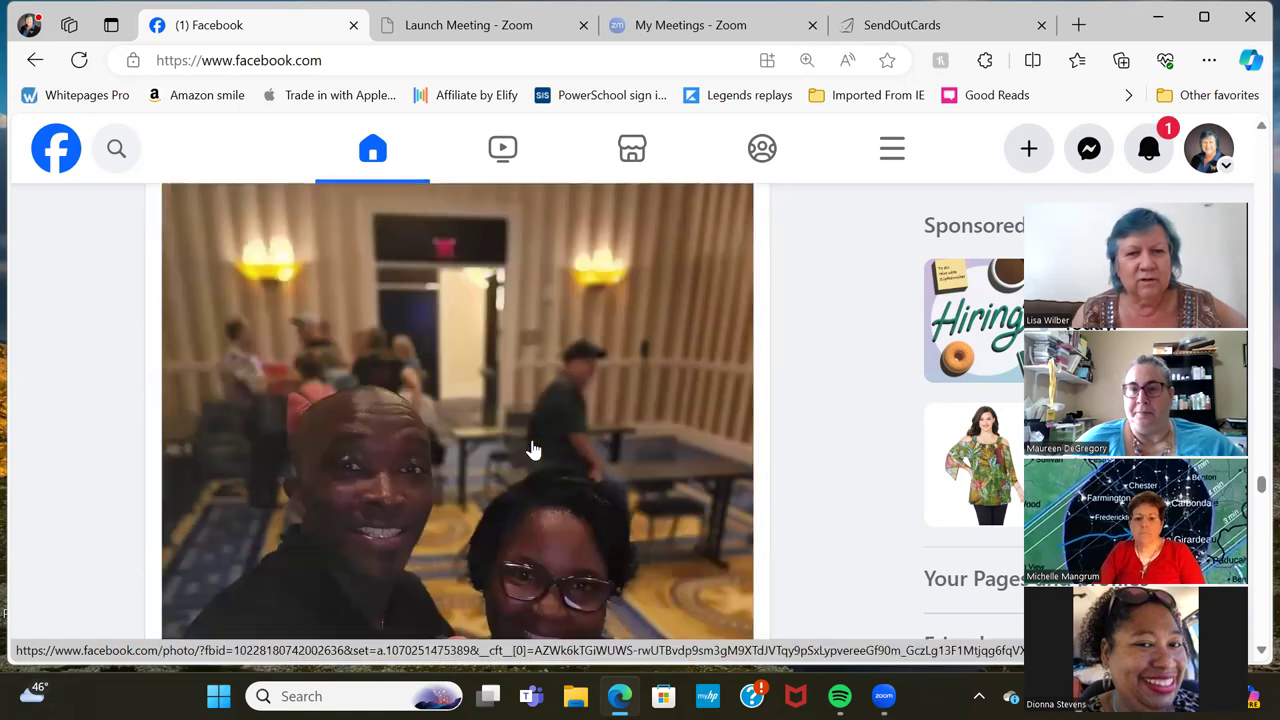
scroll(531, 450, up, 4)
scroll(531, 450, down, 10)
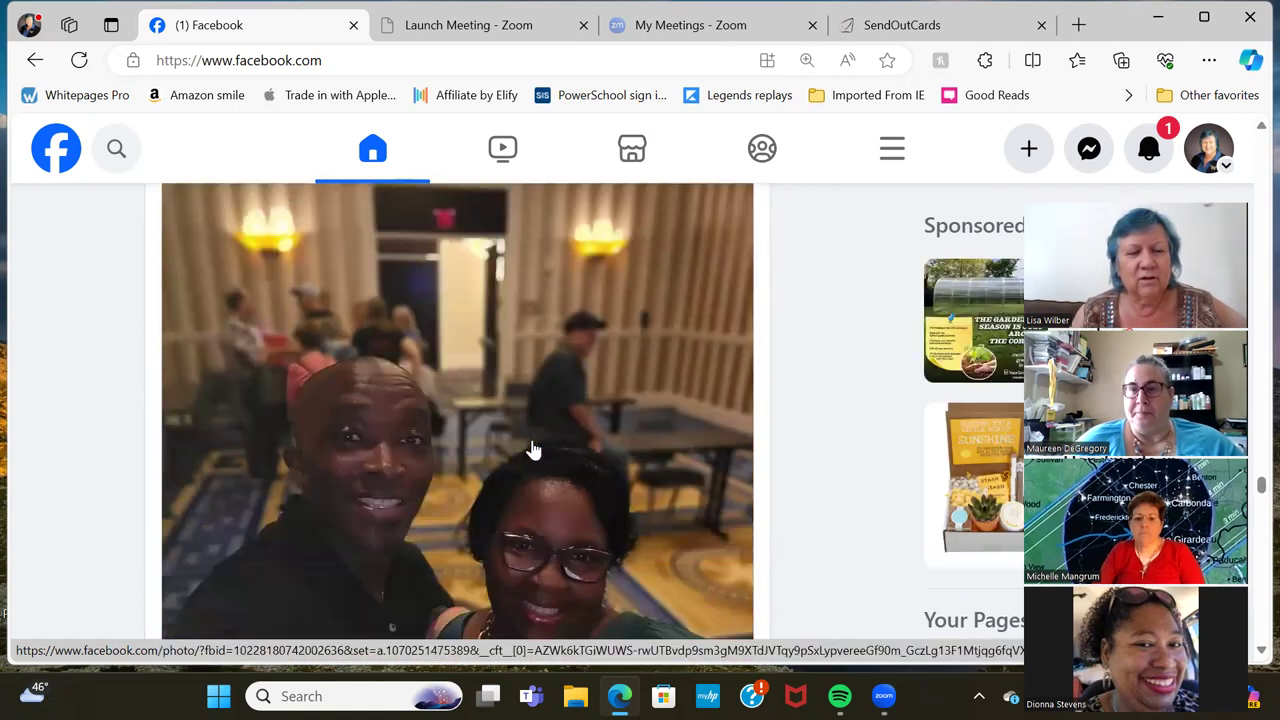
scroll(533, 450, down, 10)
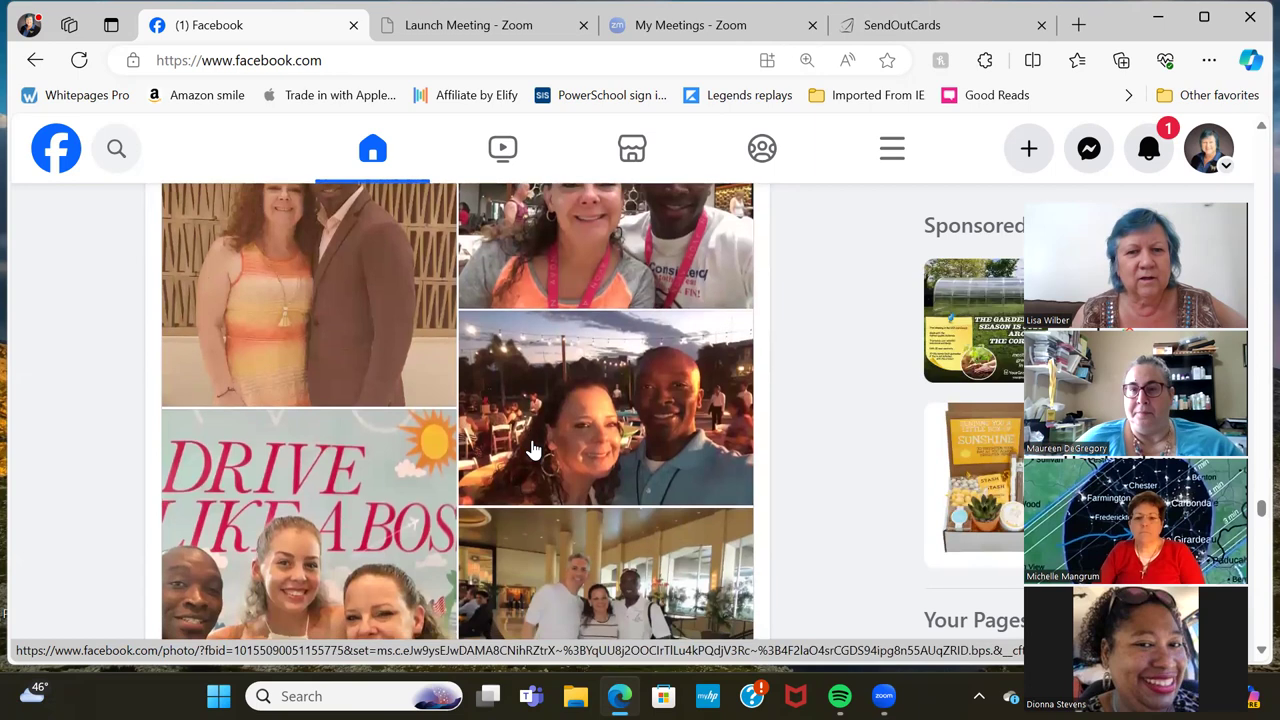
scroll(533, 448, down, 10)
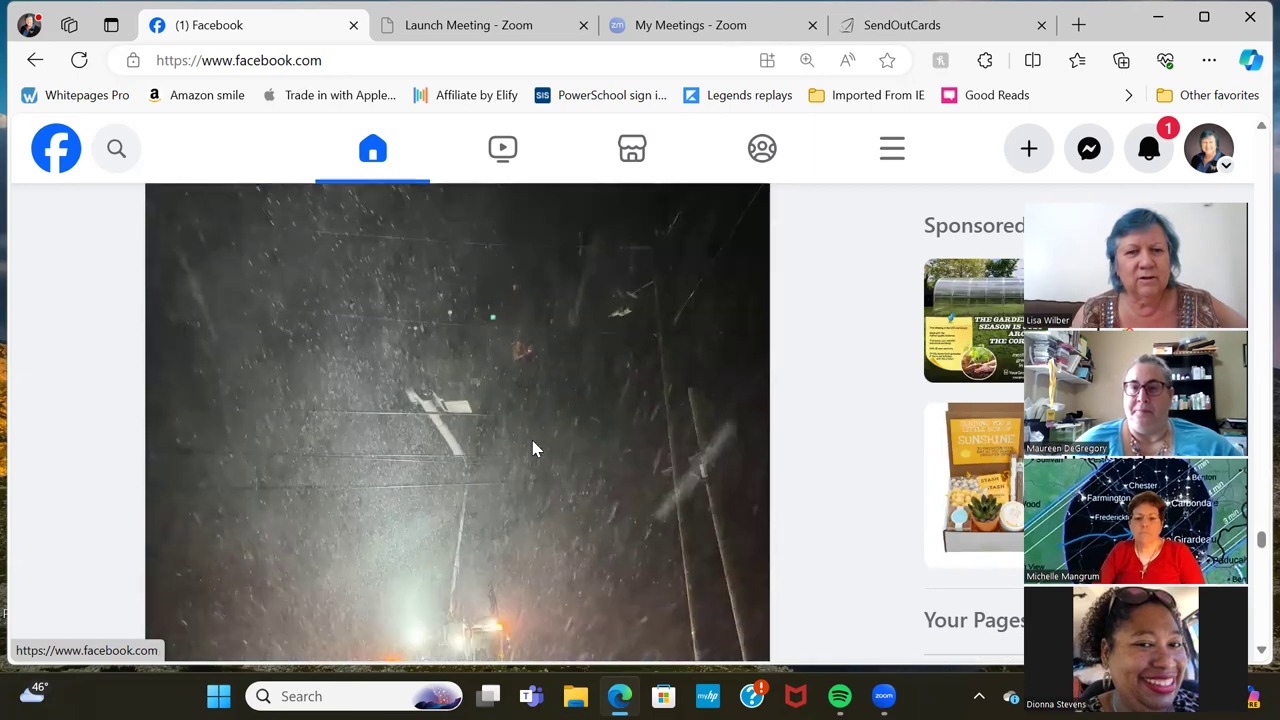
scroll(533, 450, down, 10)
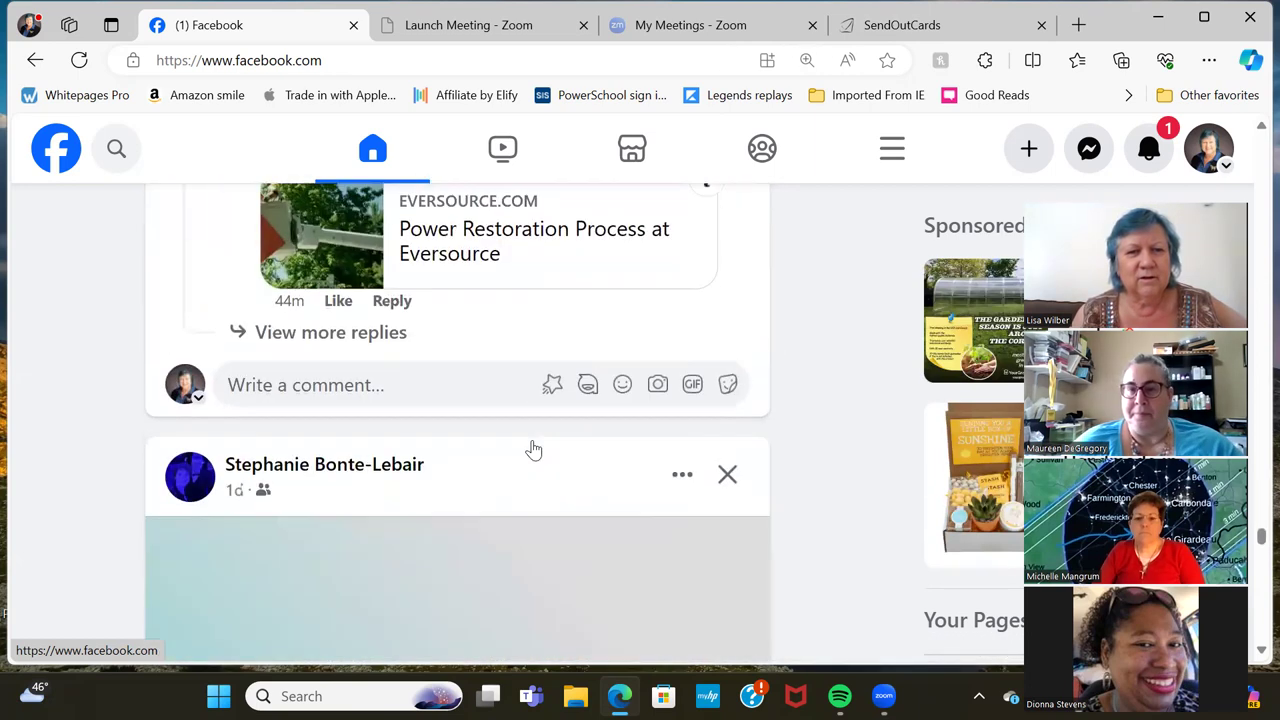
scroll(535, 445, down, 10)
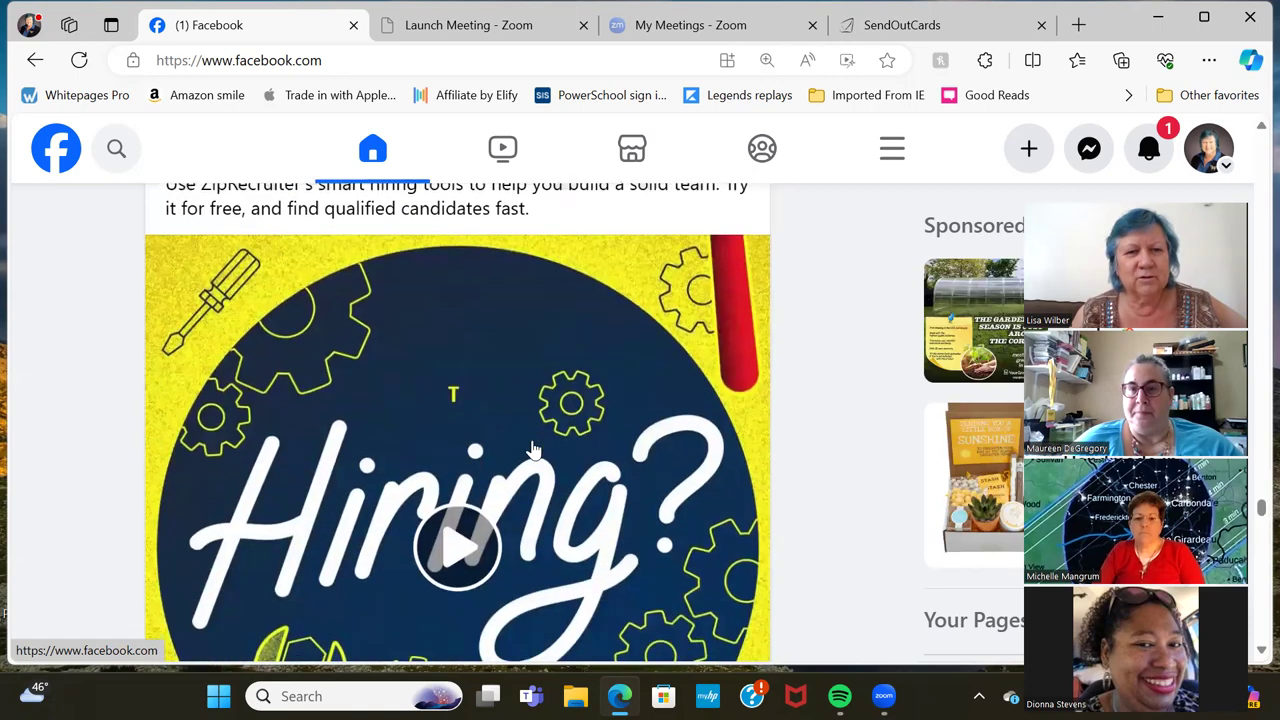
scroll(535, 449, down, 10)
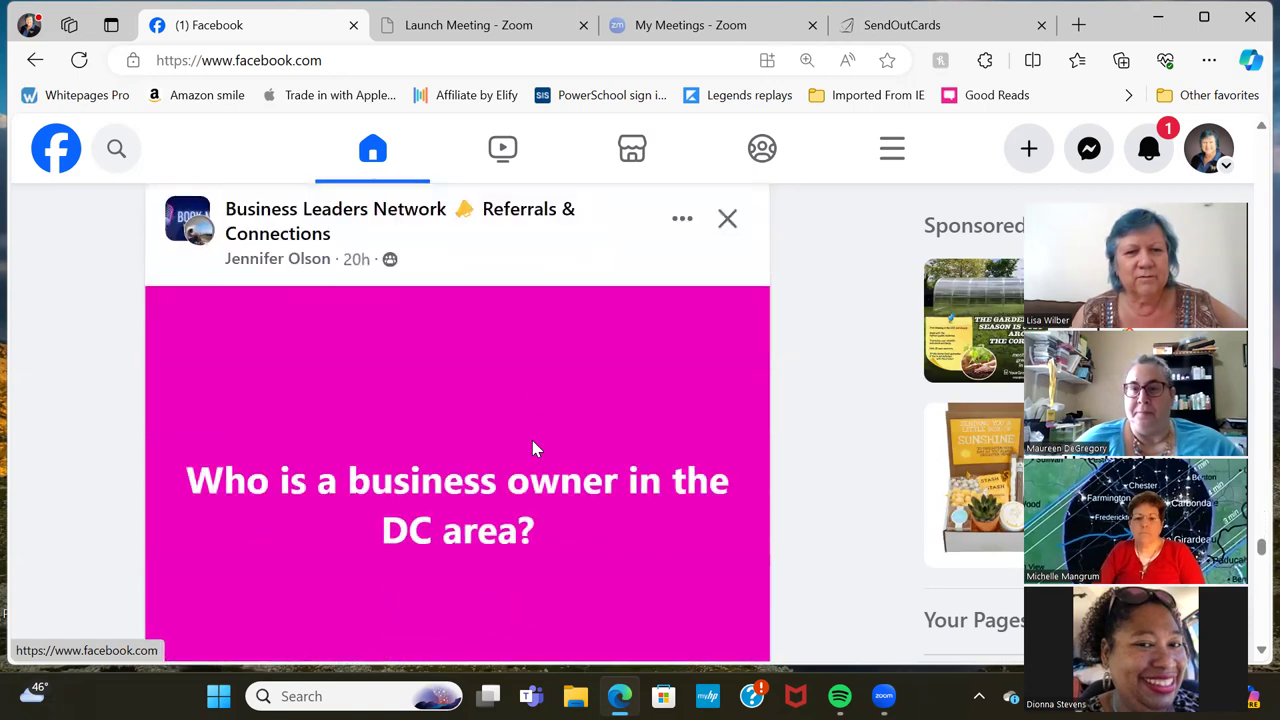
scroll(533, 449, down, 10)
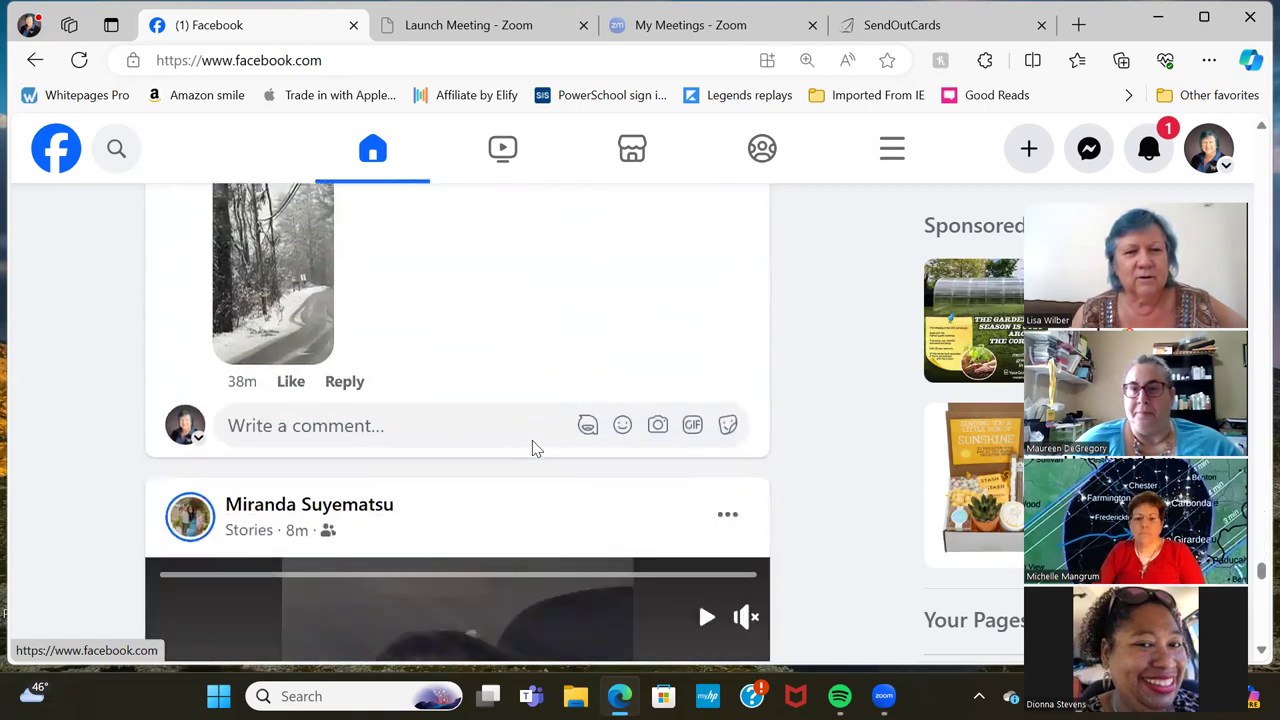
scroll(533, 449, down, 10)
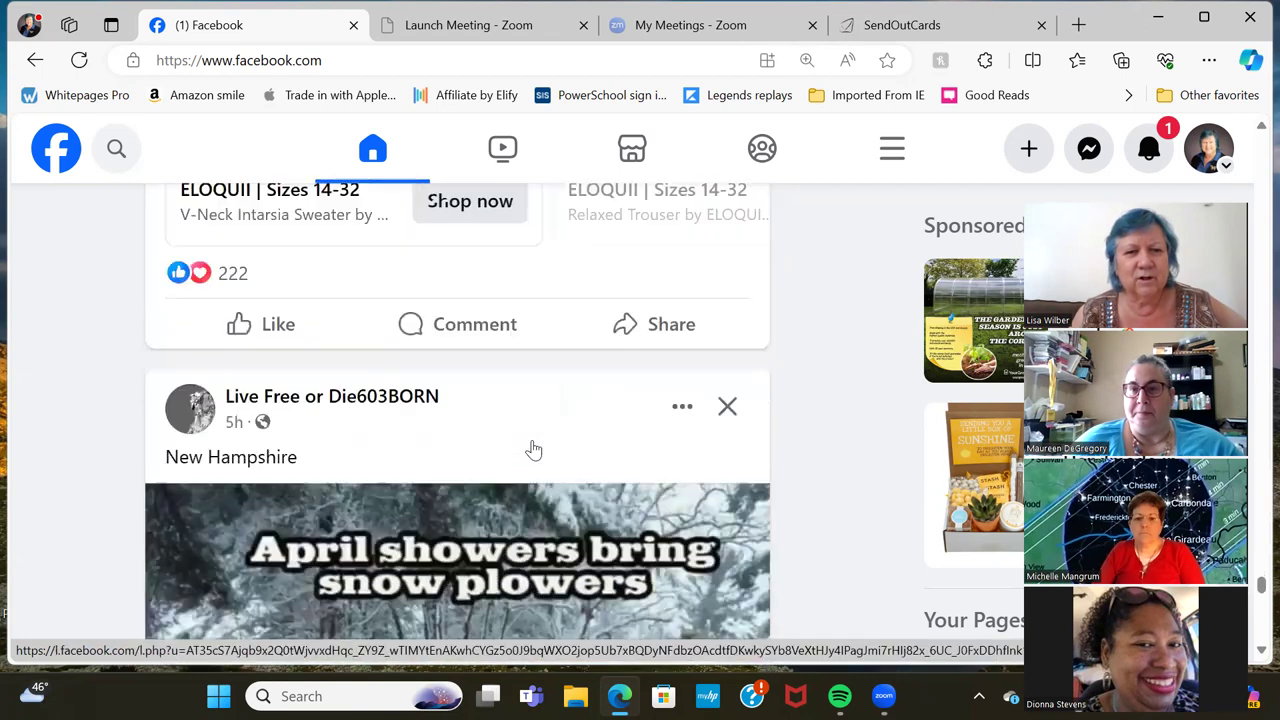
scroll(533, 449, down, 10)
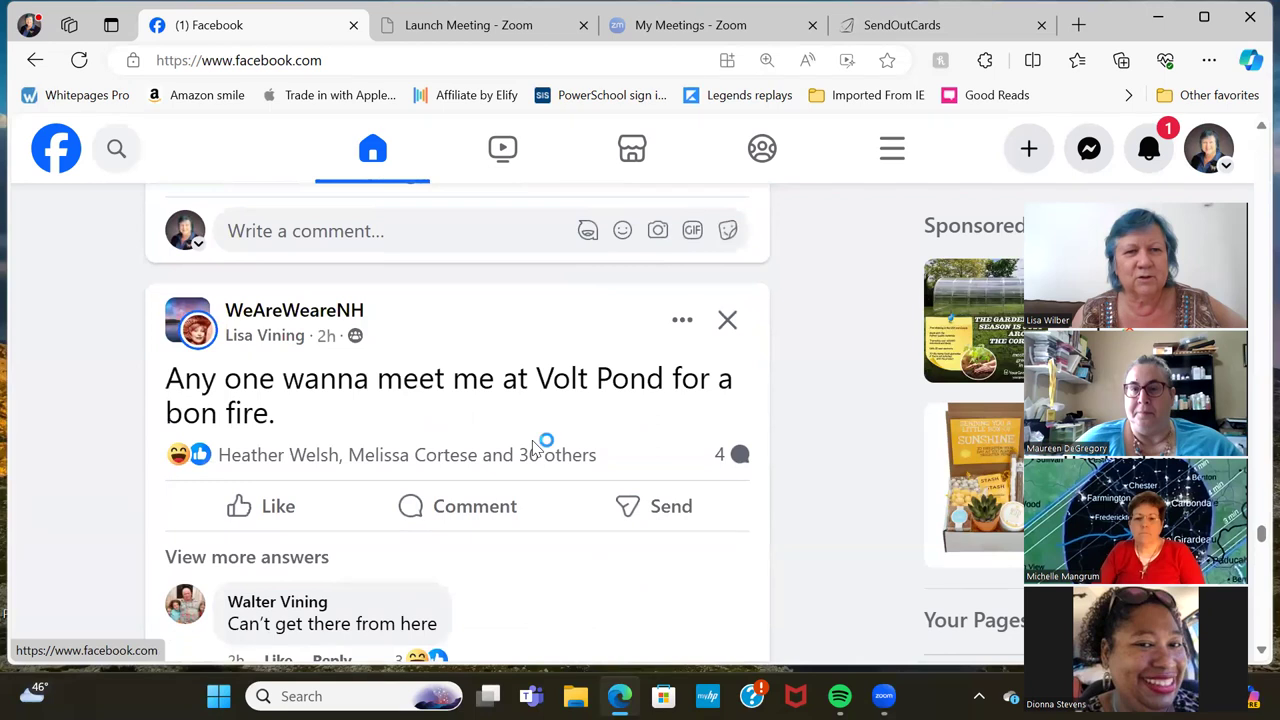
scroll(533, 449, down, 1)
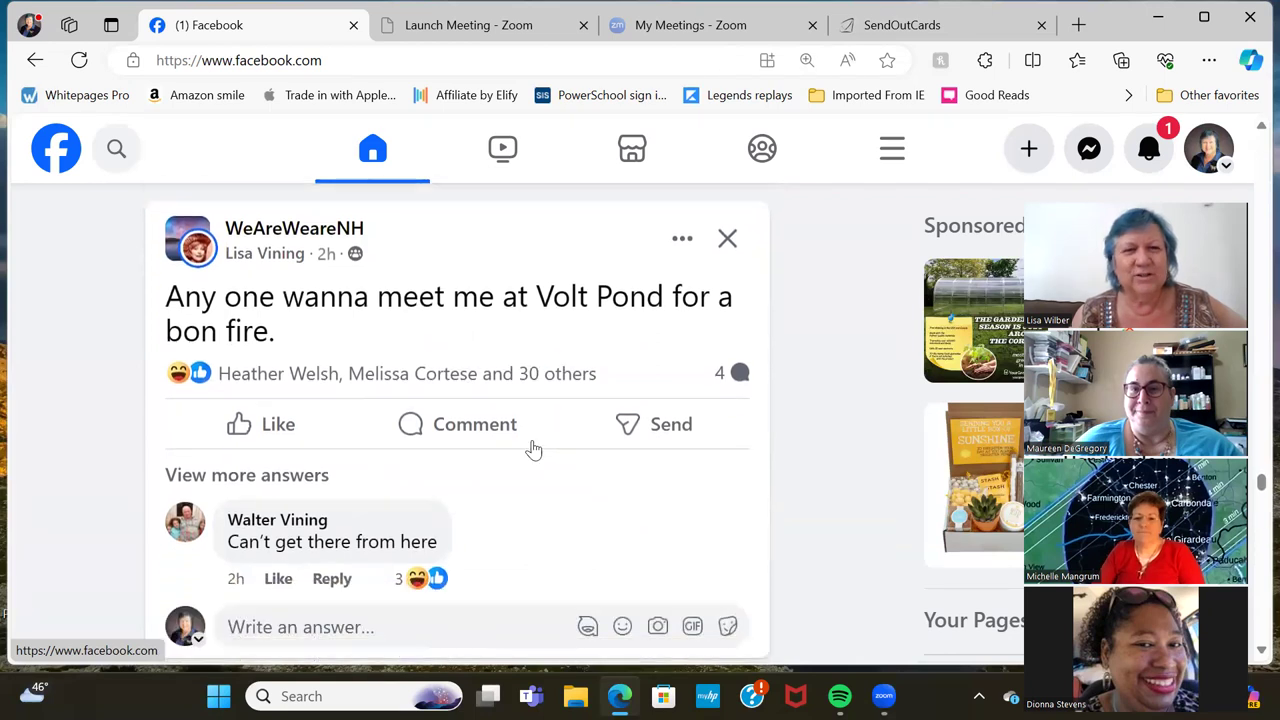
scroll(533, 449, up, 2)
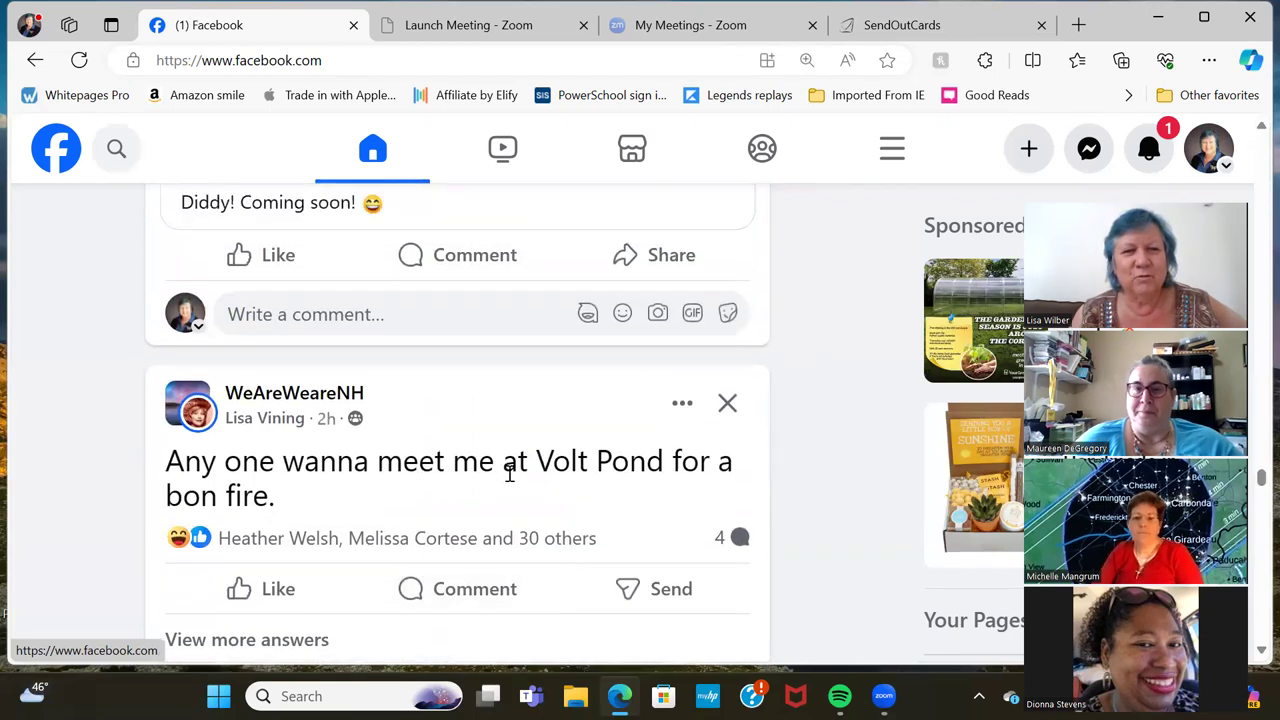
scroll(495, 465, down, 1)
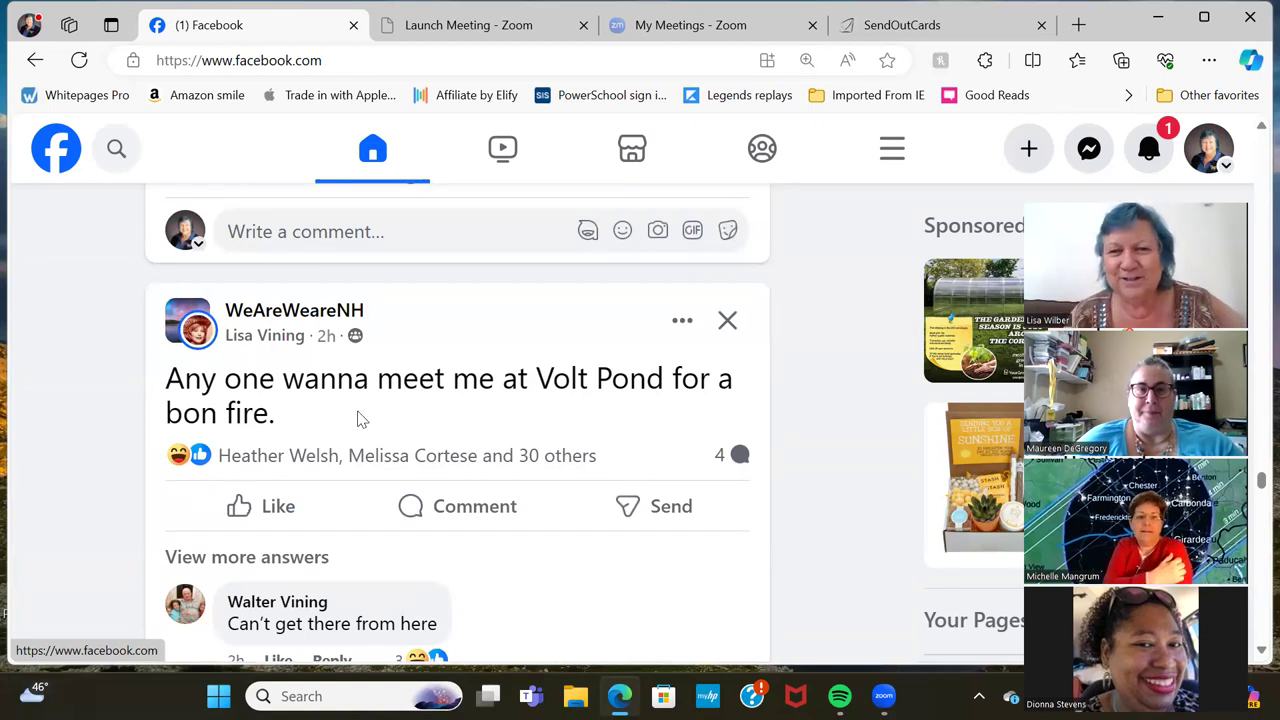
- Skim the home feed briefly, then close and reopen the profile account menu
scroll(488, 438, down, 1)
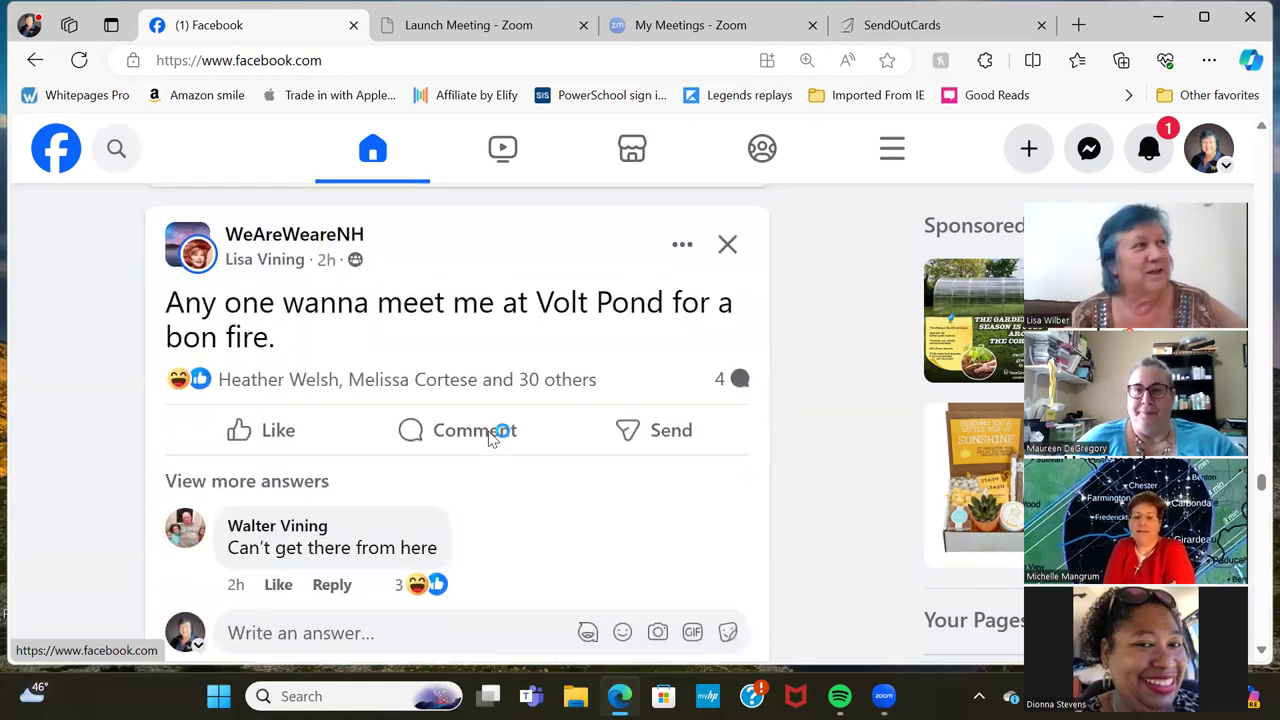
scroll(488, 438, up, 1)
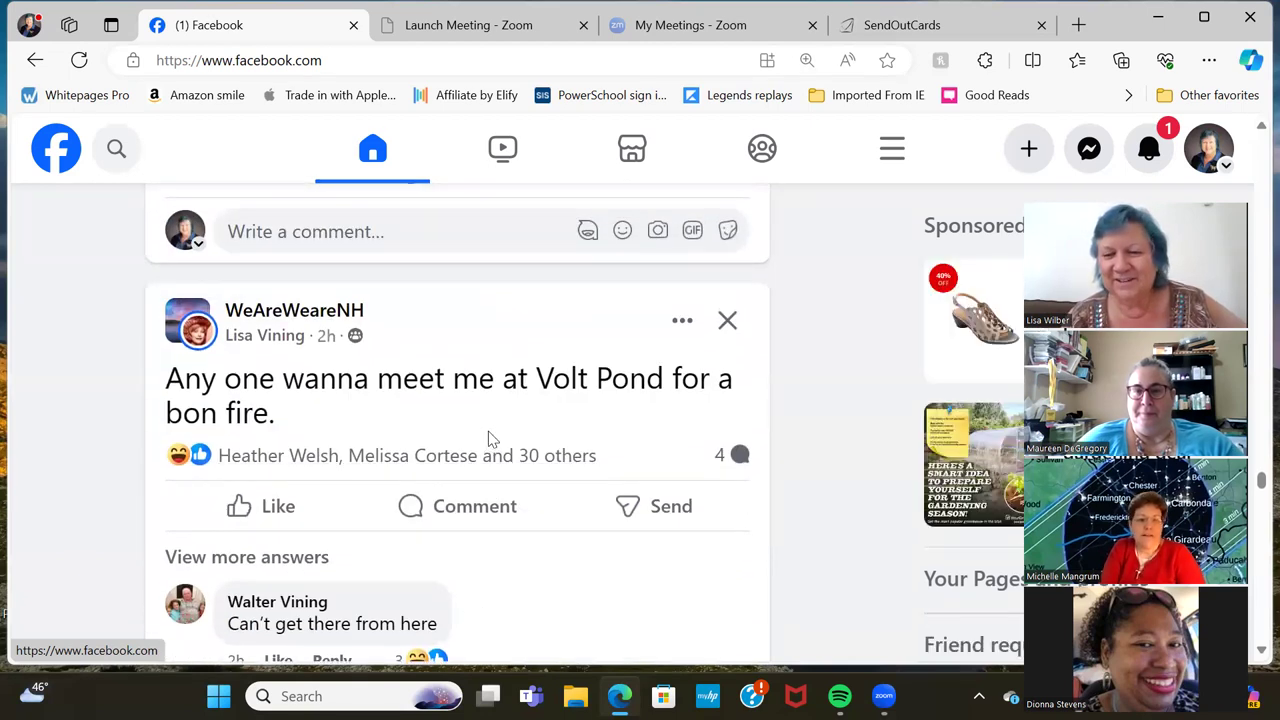
scroll(490, 438, up, 1)
scroll(490, 438, down, 1)
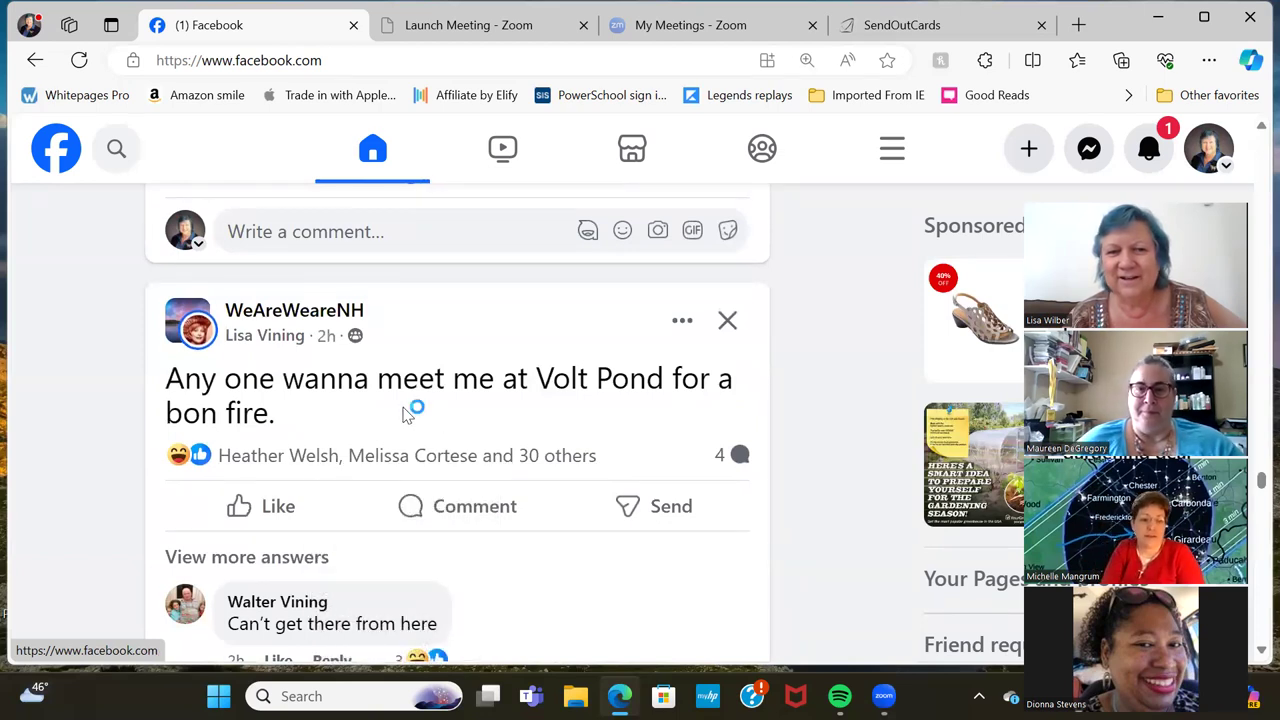
scroll(408, 414, down, 1)
scroll(405, 415, up, 1)
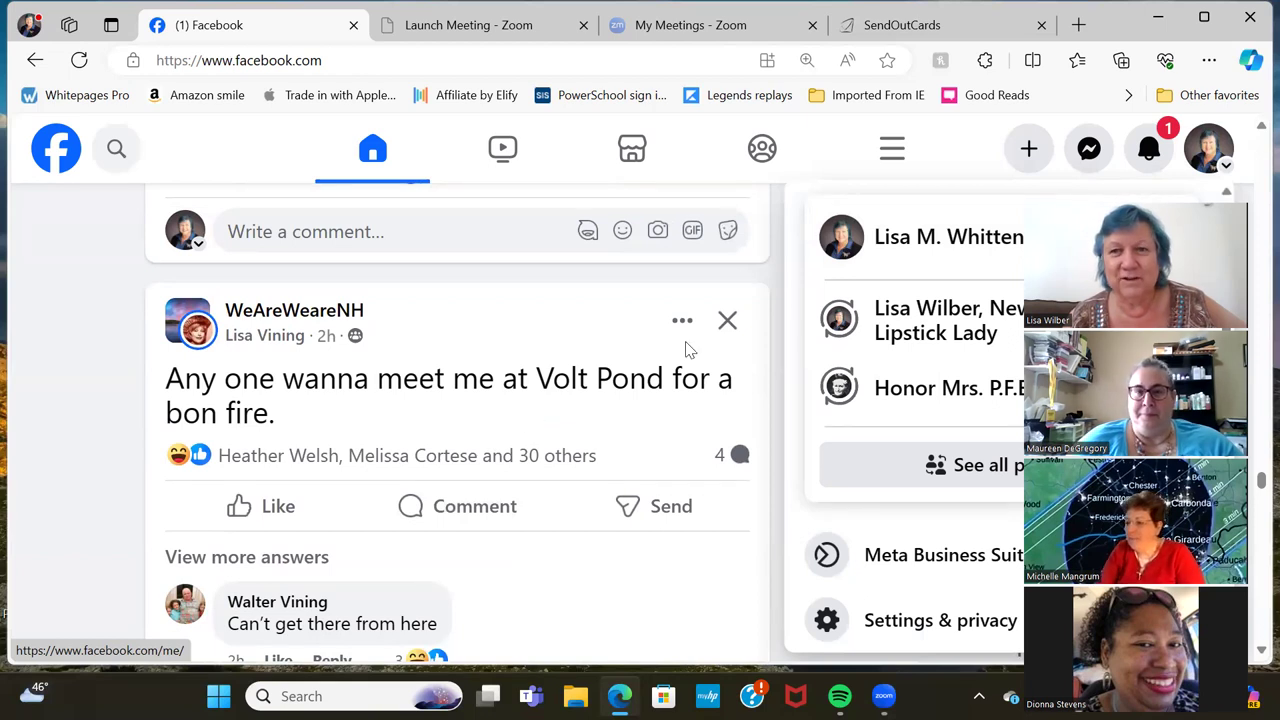
key(Escape)
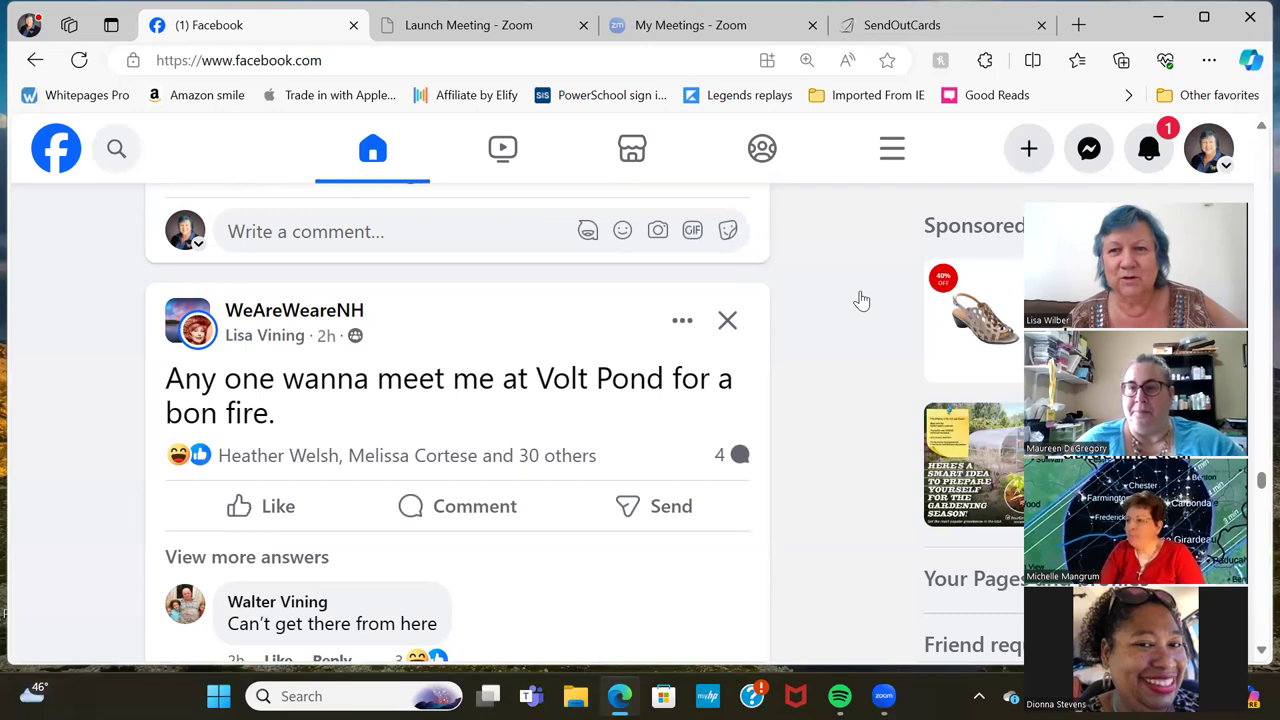
key(Return)
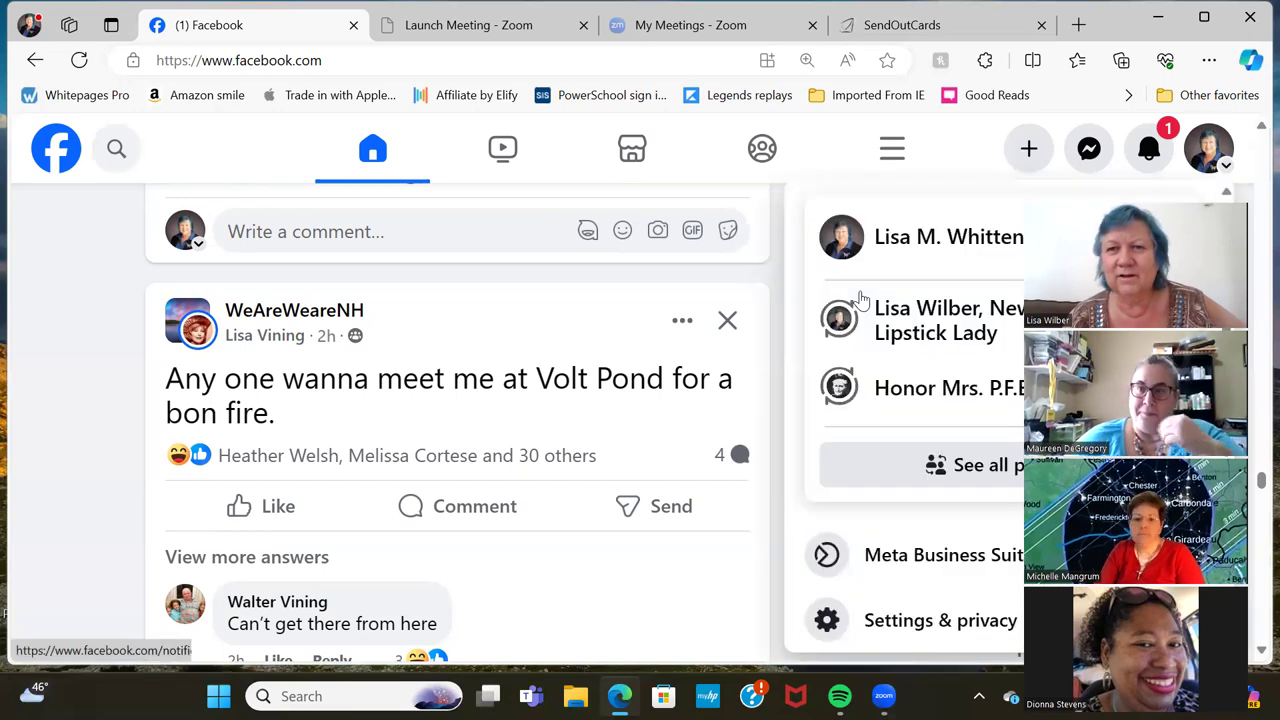
- Open your own profile and scroll down through its posts to the Life events section
click(860, 300)
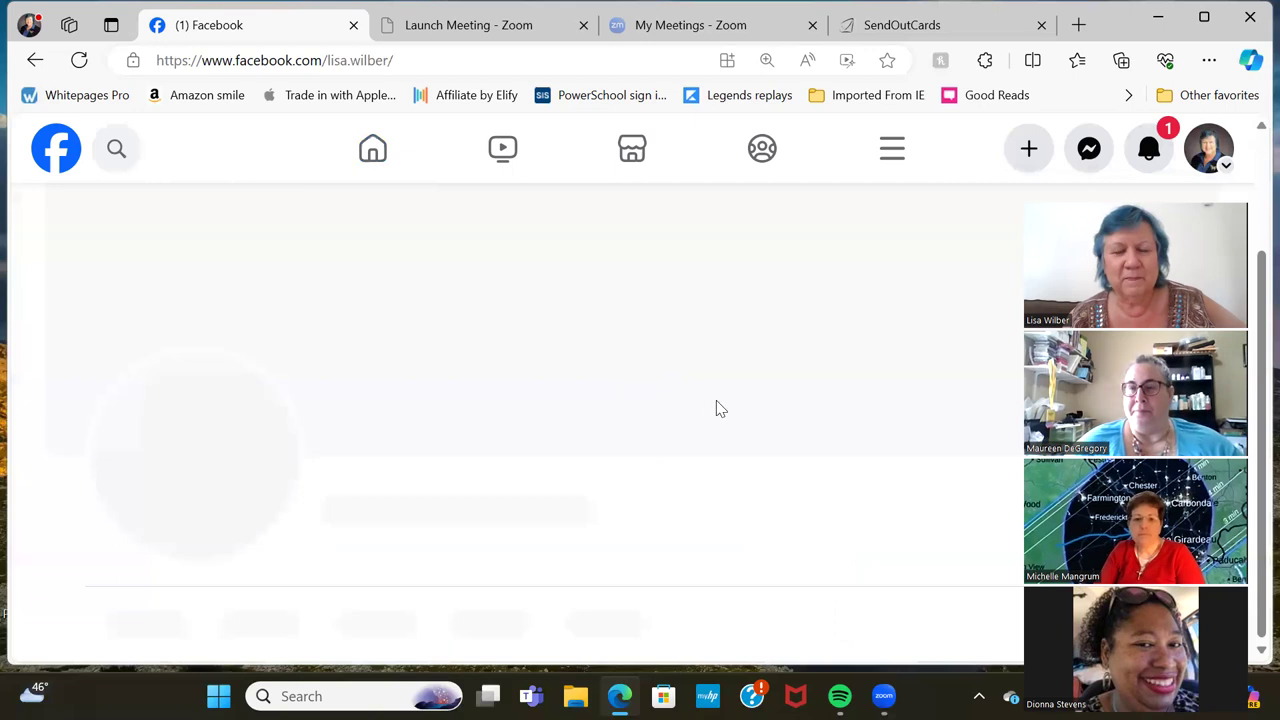
scroll(755, 405, down, 15)
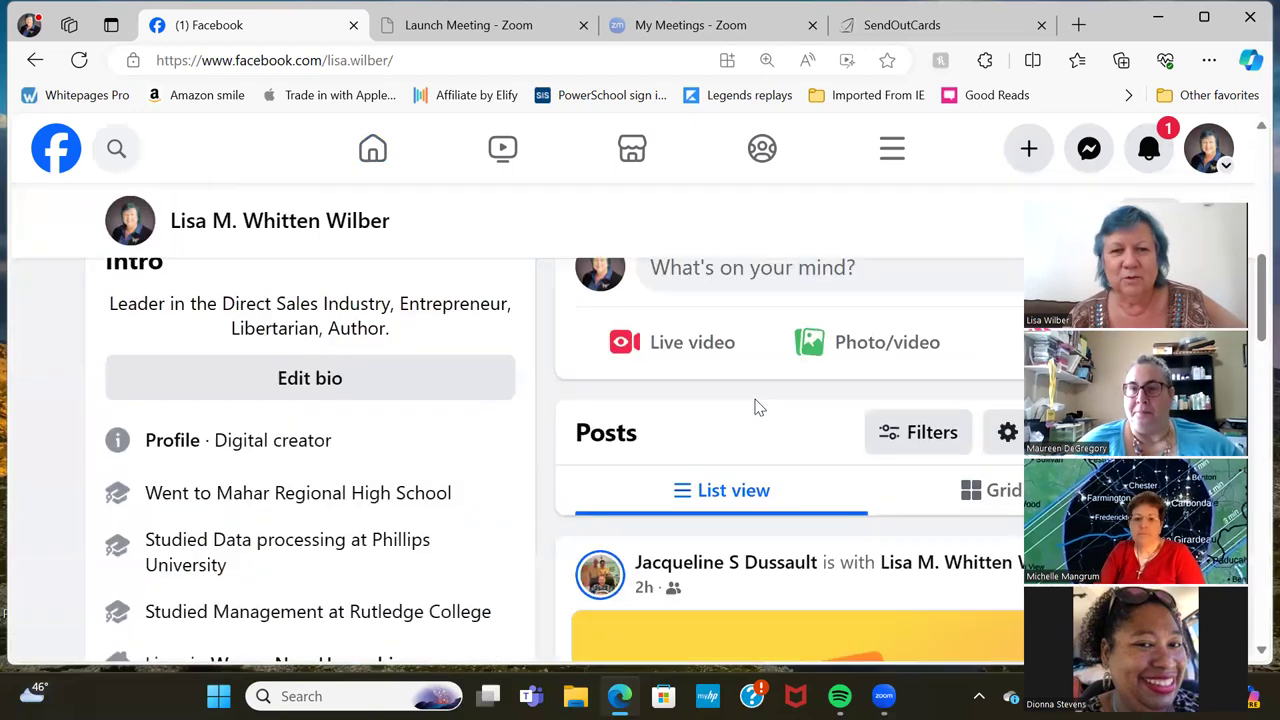
scroll(755, 400, down, 5)
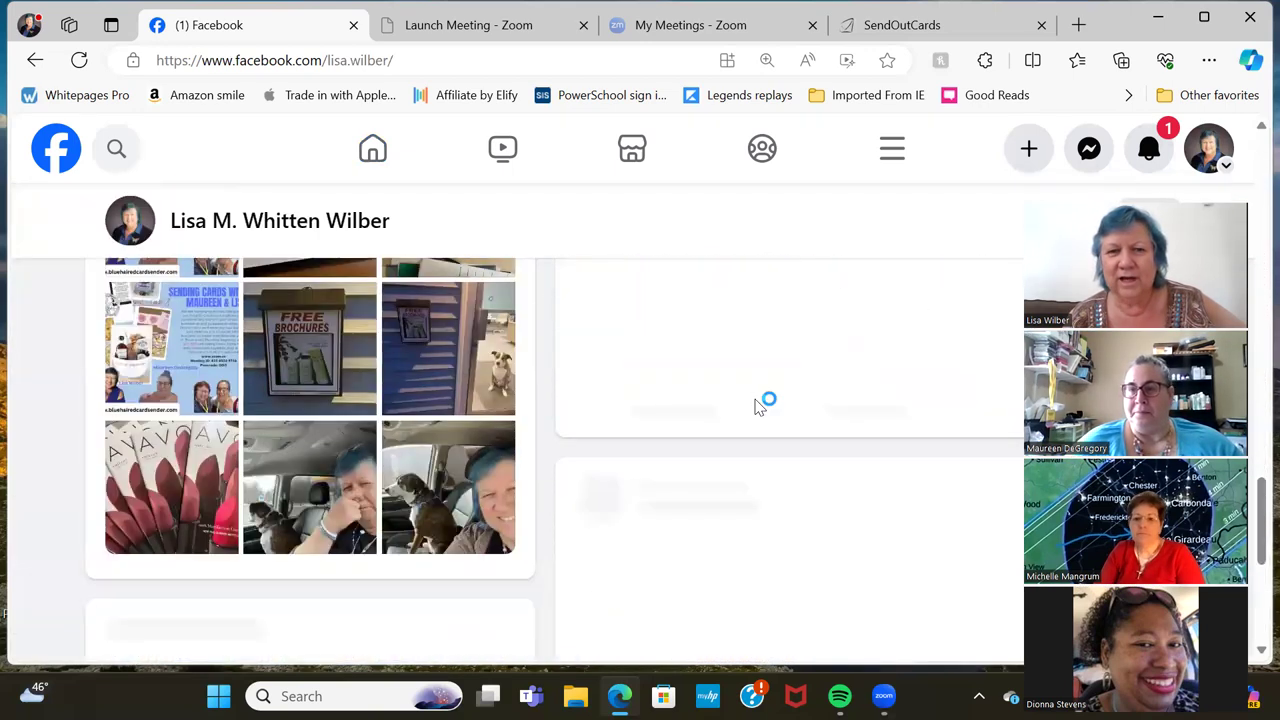
scroll(766, 403, up, 1)
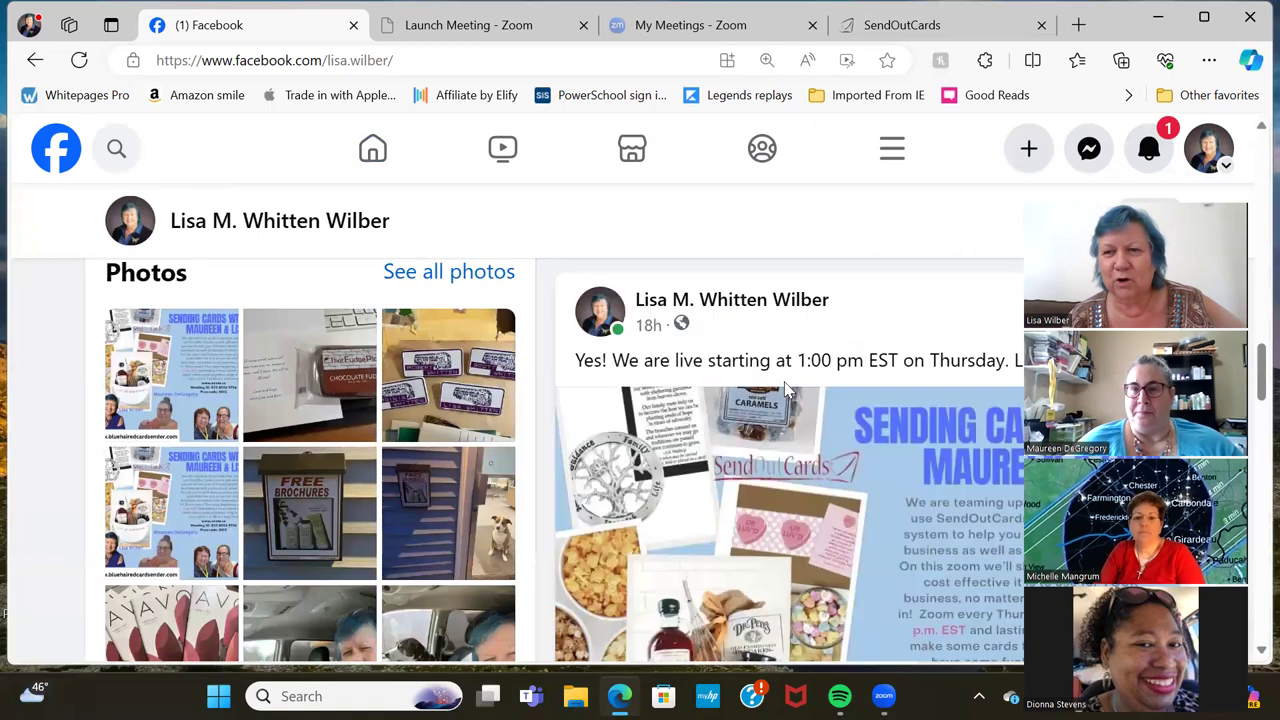
scroll(785, 390, down, 4)
scroll(785, 390, down, 10)
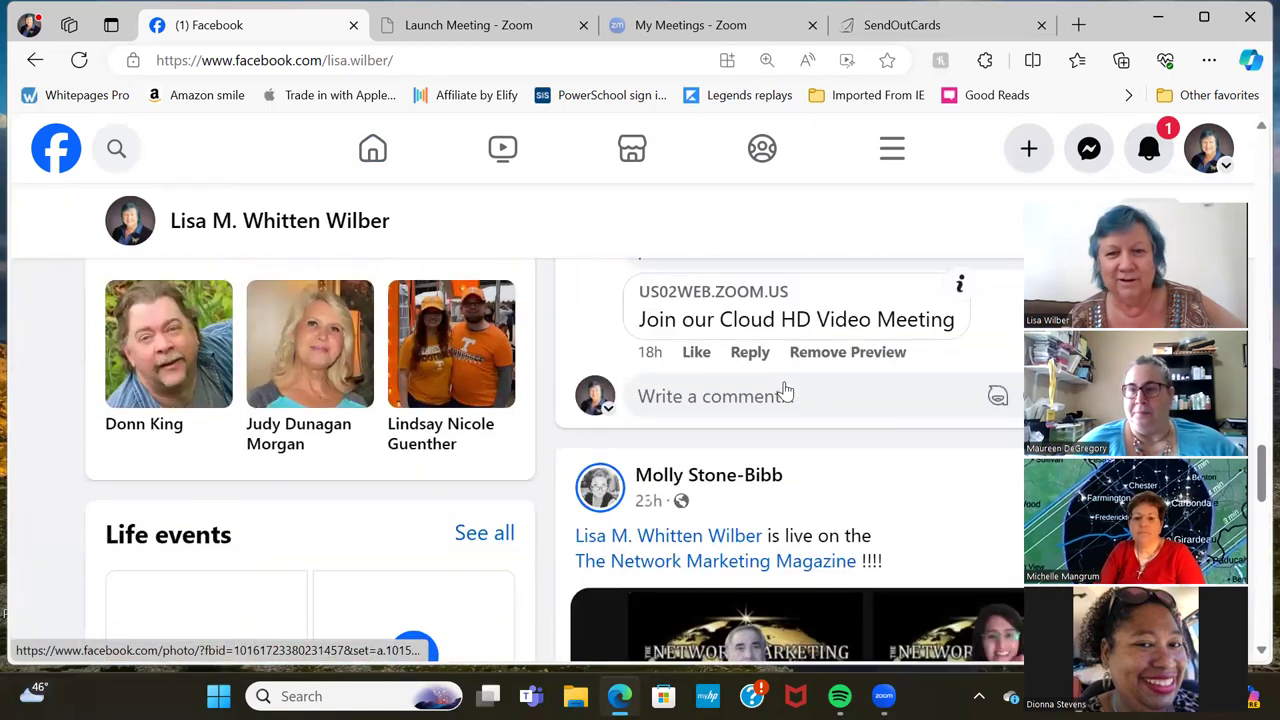
scroll(785, 390, down, 8)
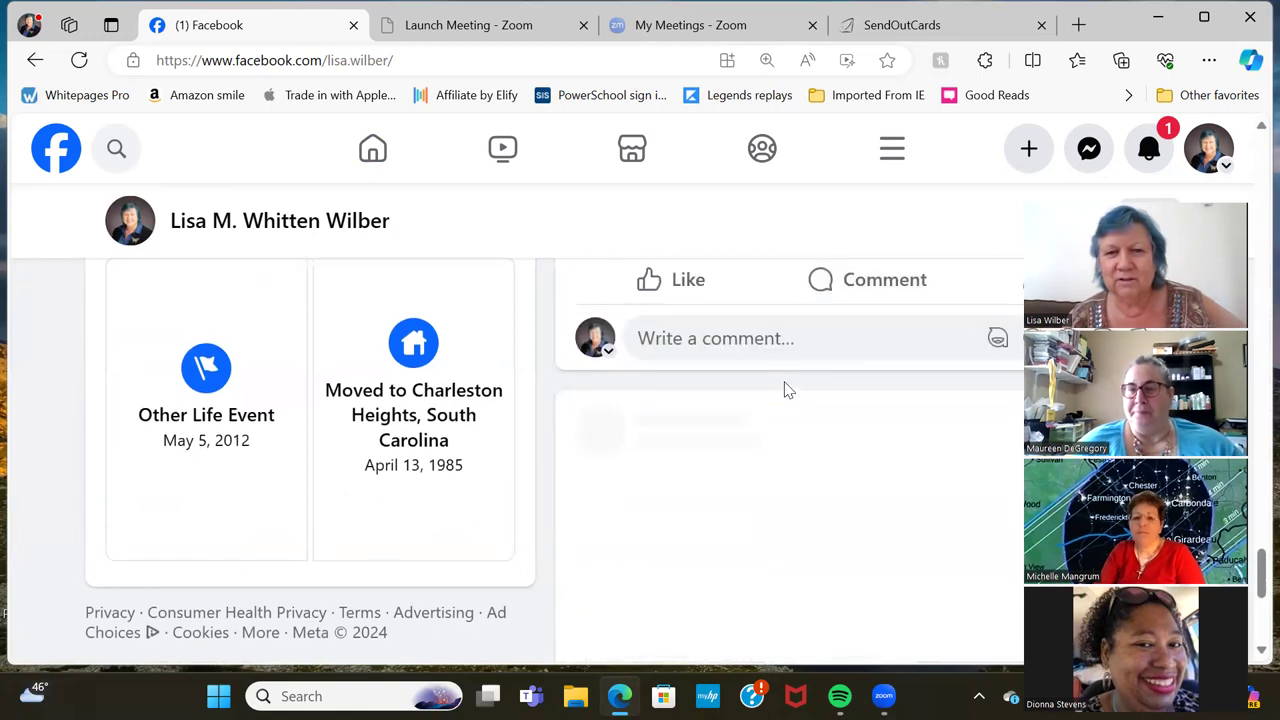
scroll(785, 390, down, 1)
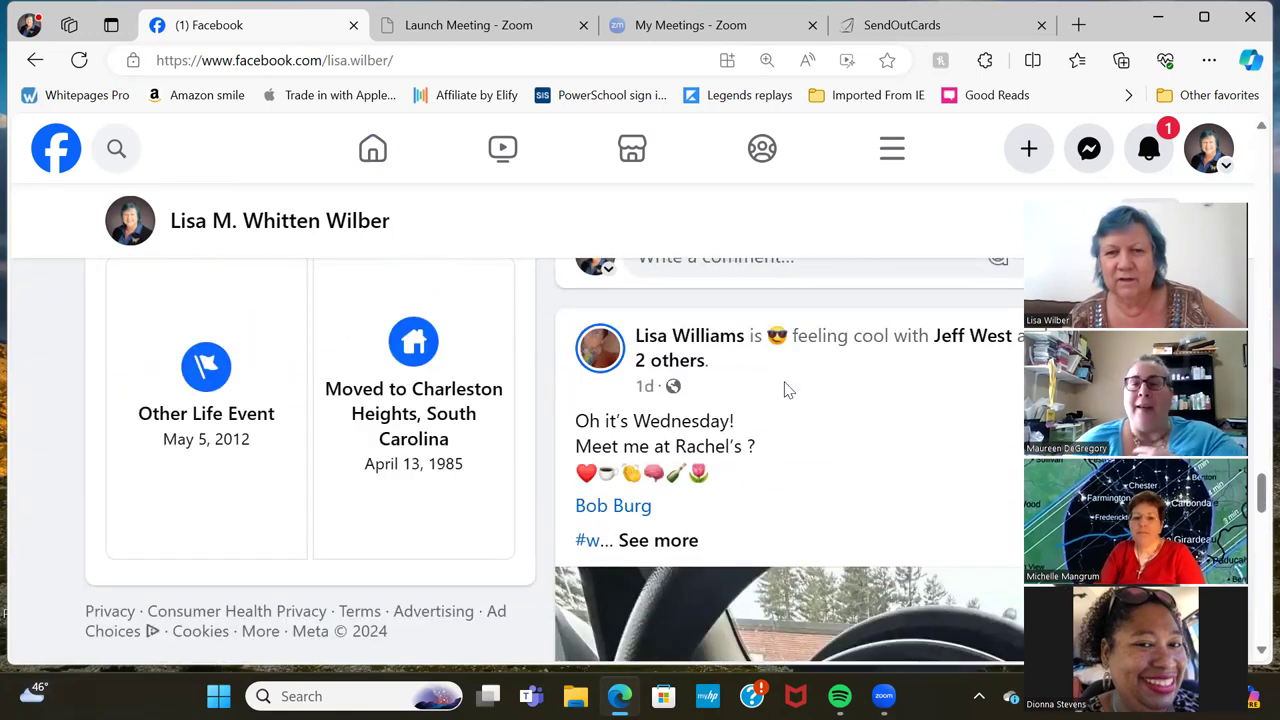
scroll(785, 390, down, 4)
scroll(785, 390, down, 5)
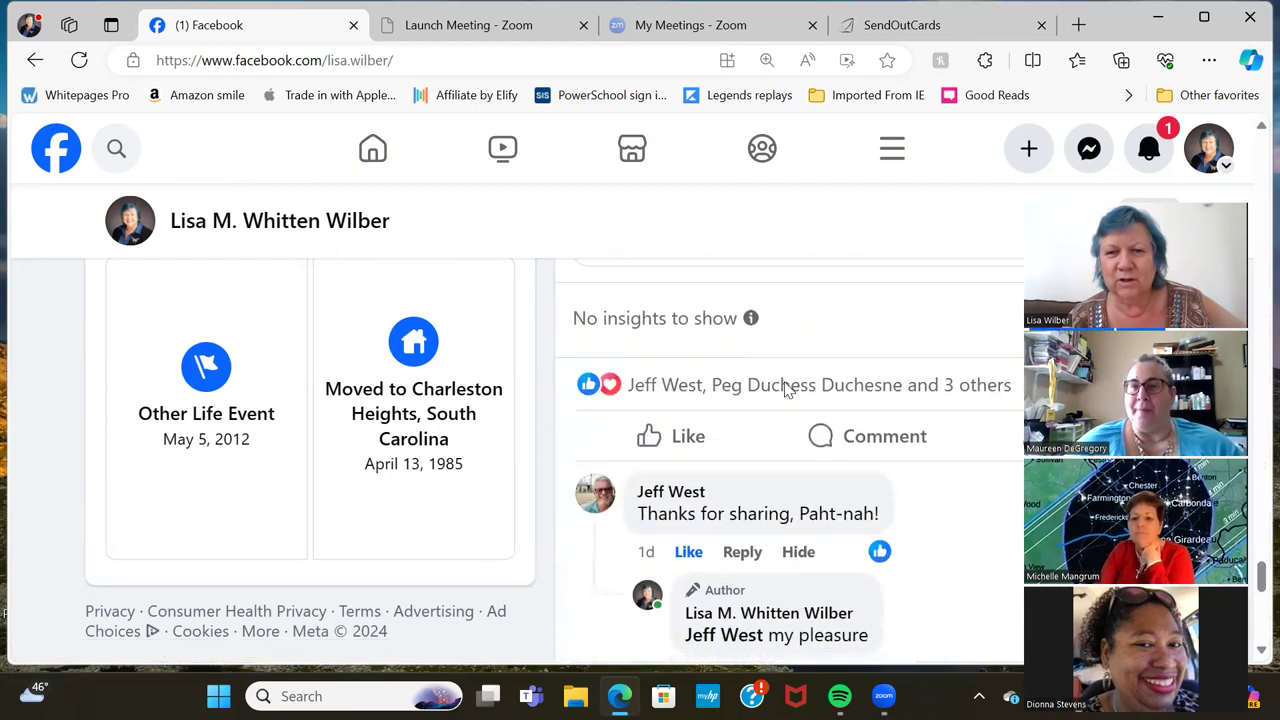
scroll(785, 390, down, 3)
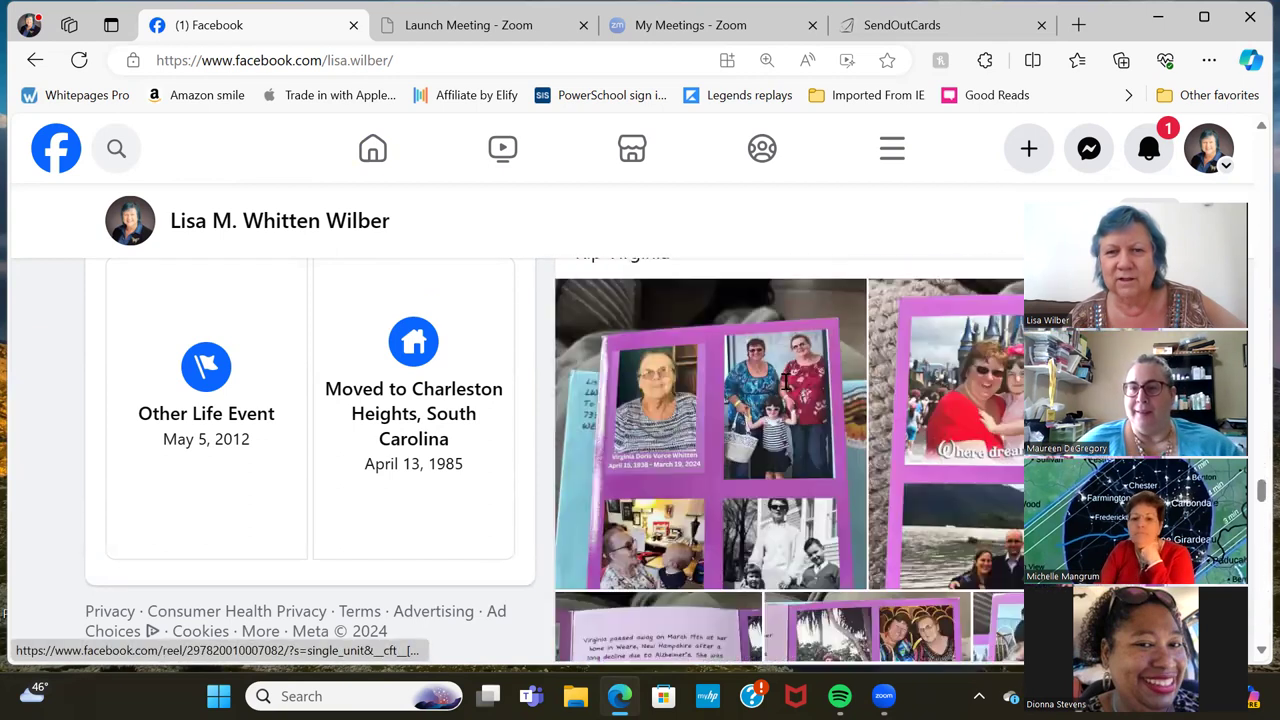
scroll(785, 381, down, 3)
scroll(785, 381, down, 5)
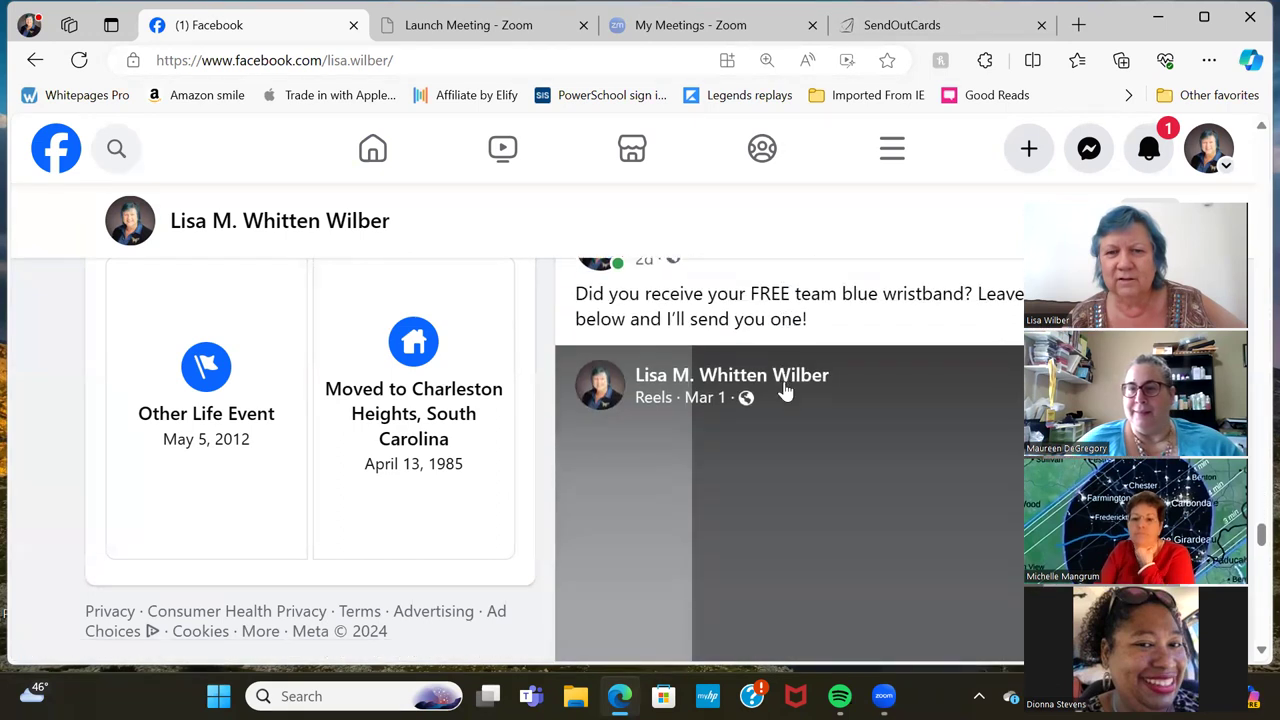
scroll(785, 390, down, 3)
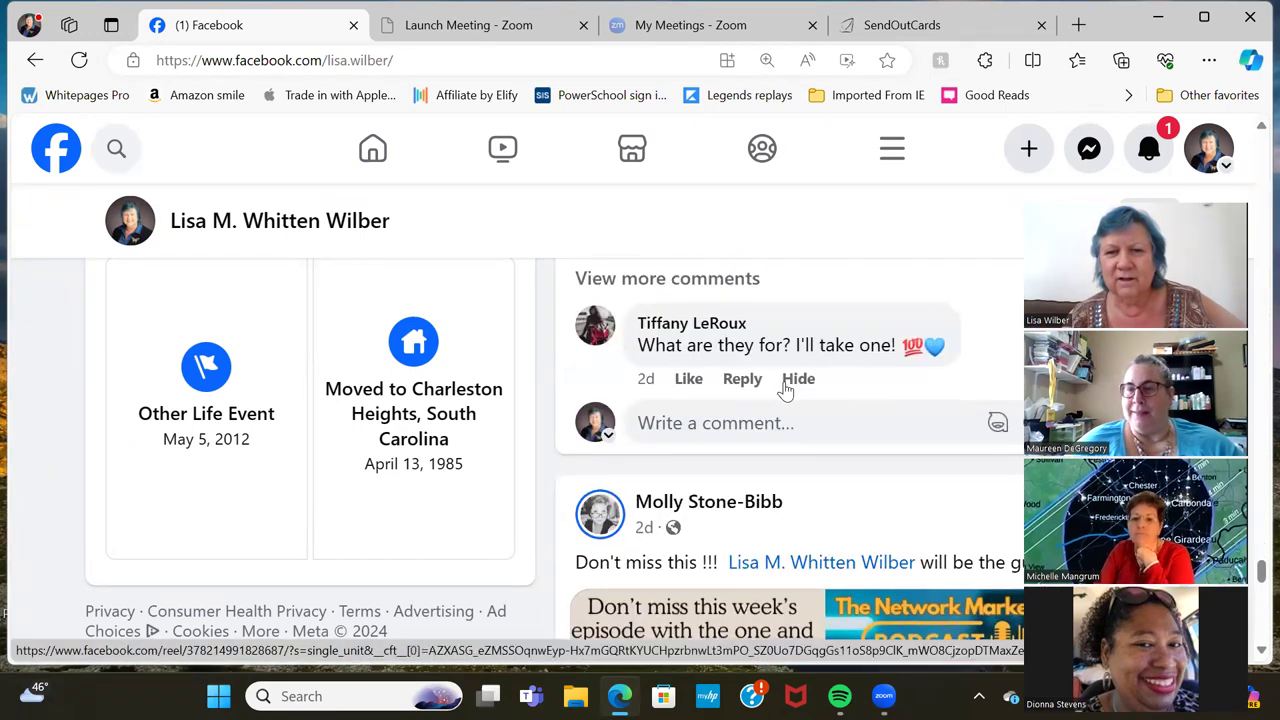
scroll(785, 385, down, 5)
scroll(785, 381, down, 6)
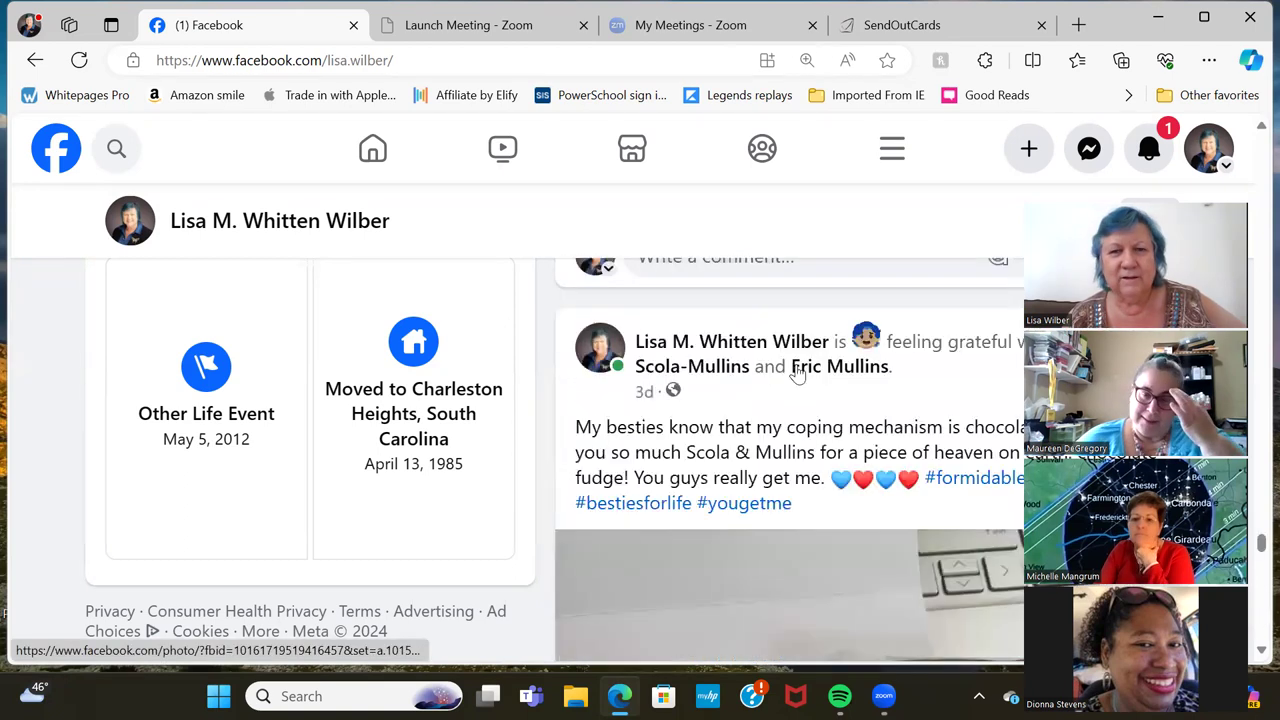
scroll(795, 366, down, 3)
scroll(797, 365, down, 12)
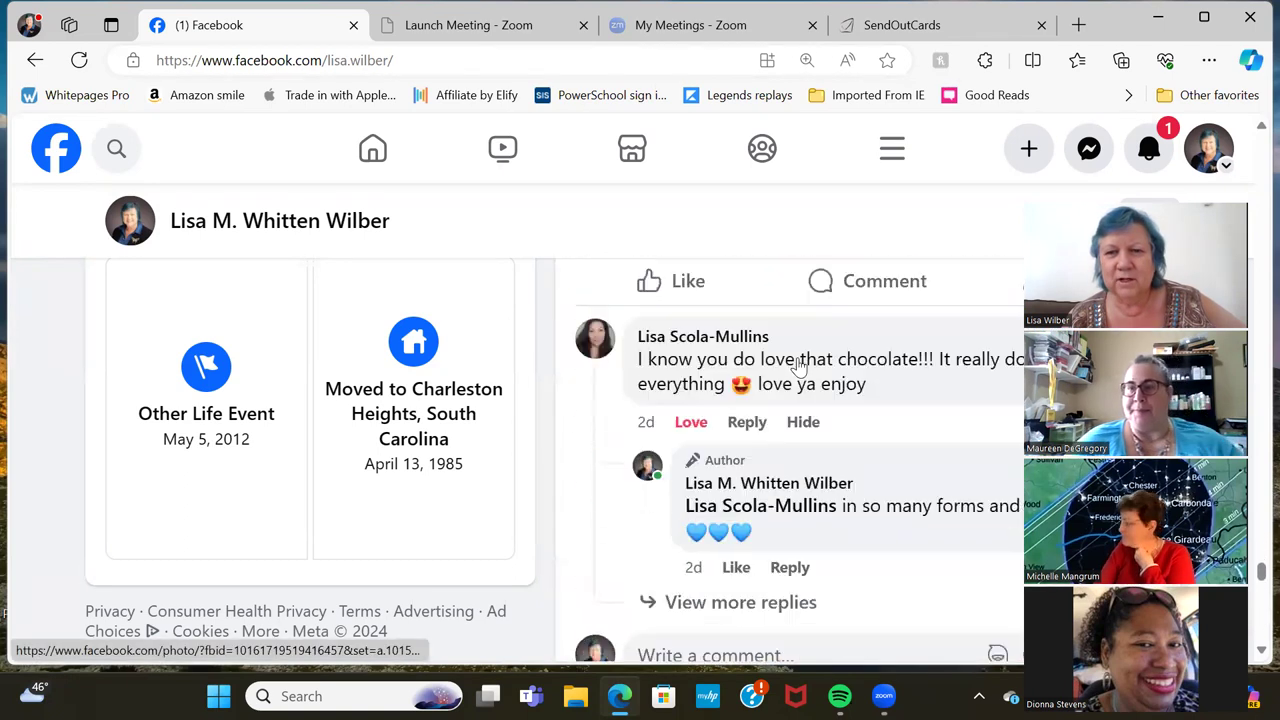
scroll(797, 365, down, 12)
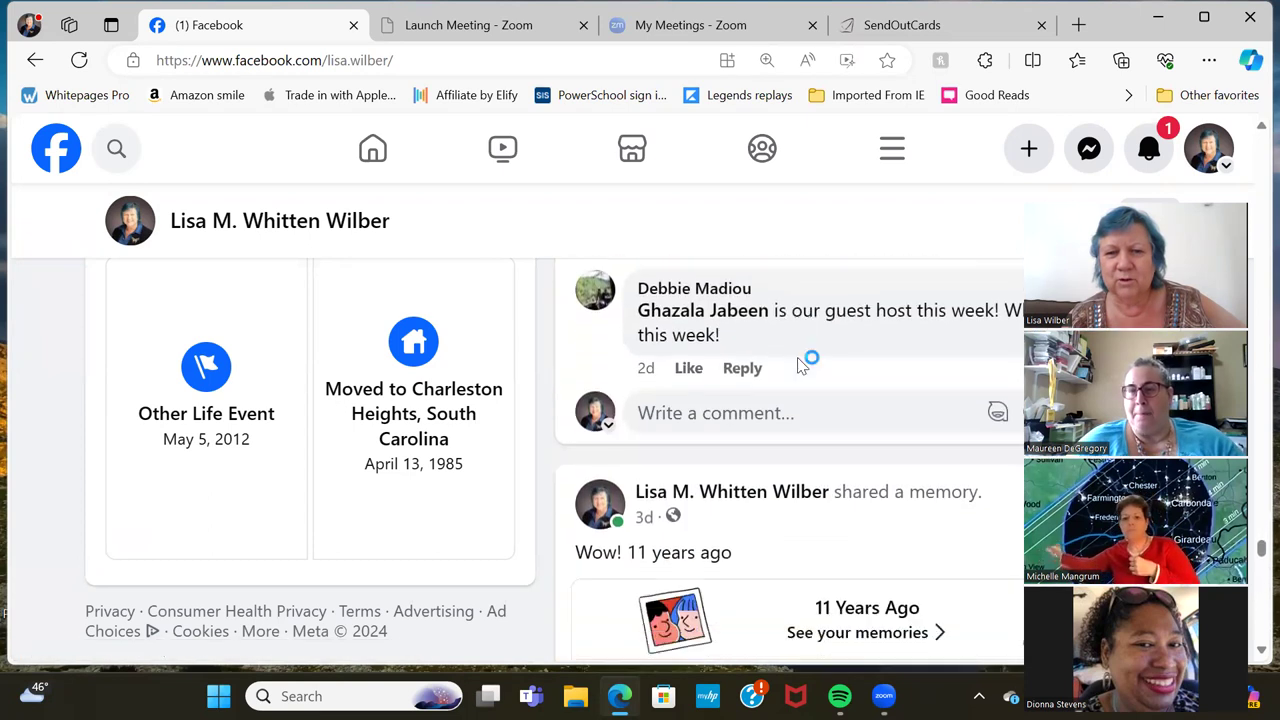
scroll(797, 365, down, 10)
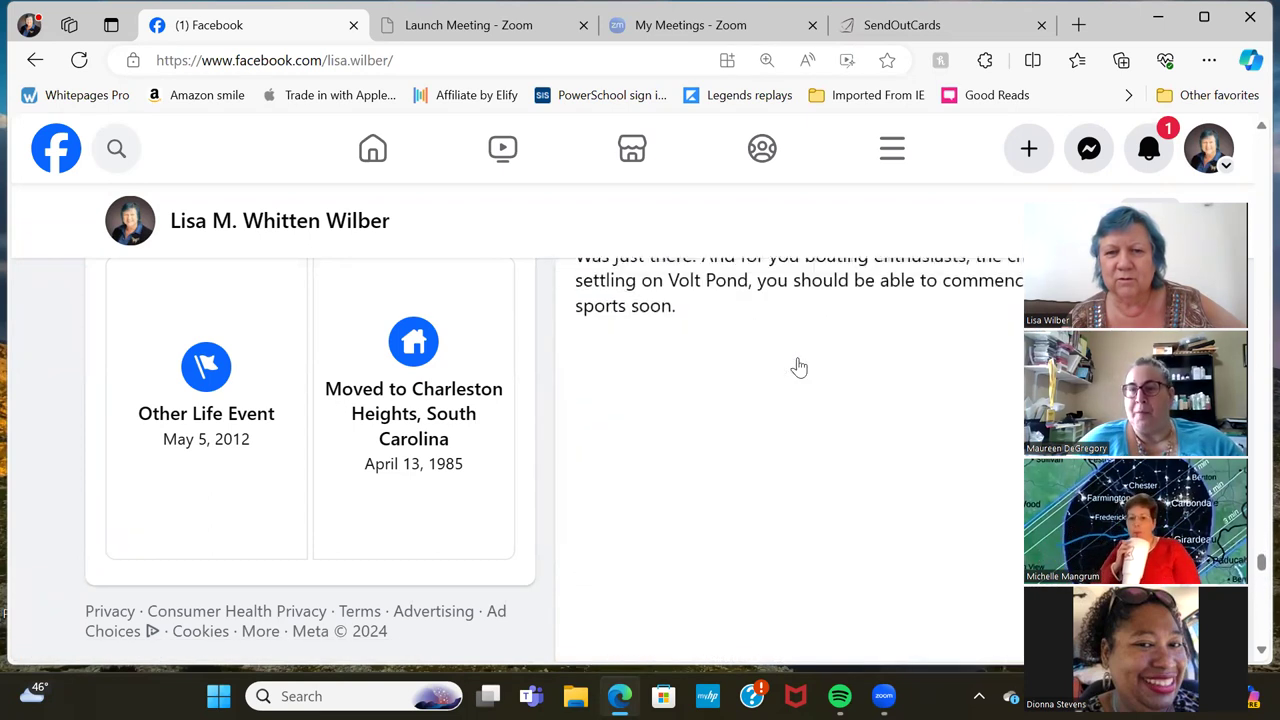
scroll(797, 365, up, 3)
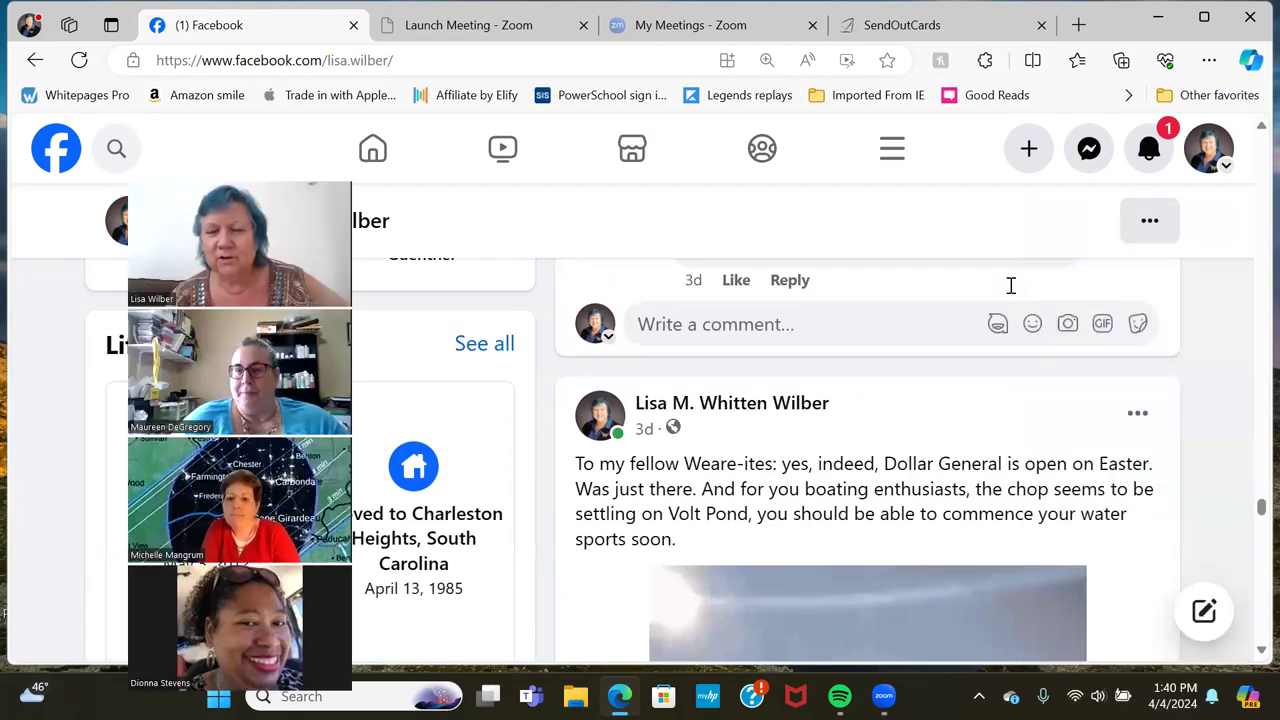
- Scroll to the boat video post, watch it play, then head back to Home
scroll(1051, 461, down, 1)
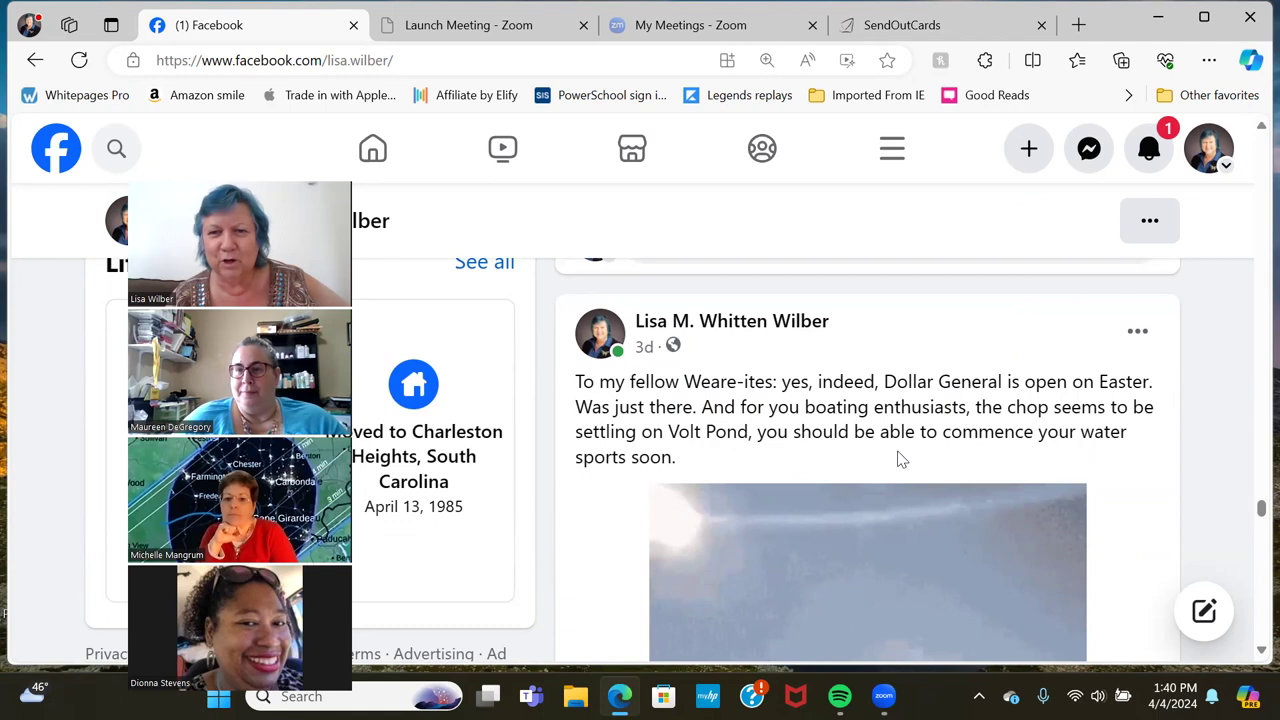
scroll(940, 477, down, 3)
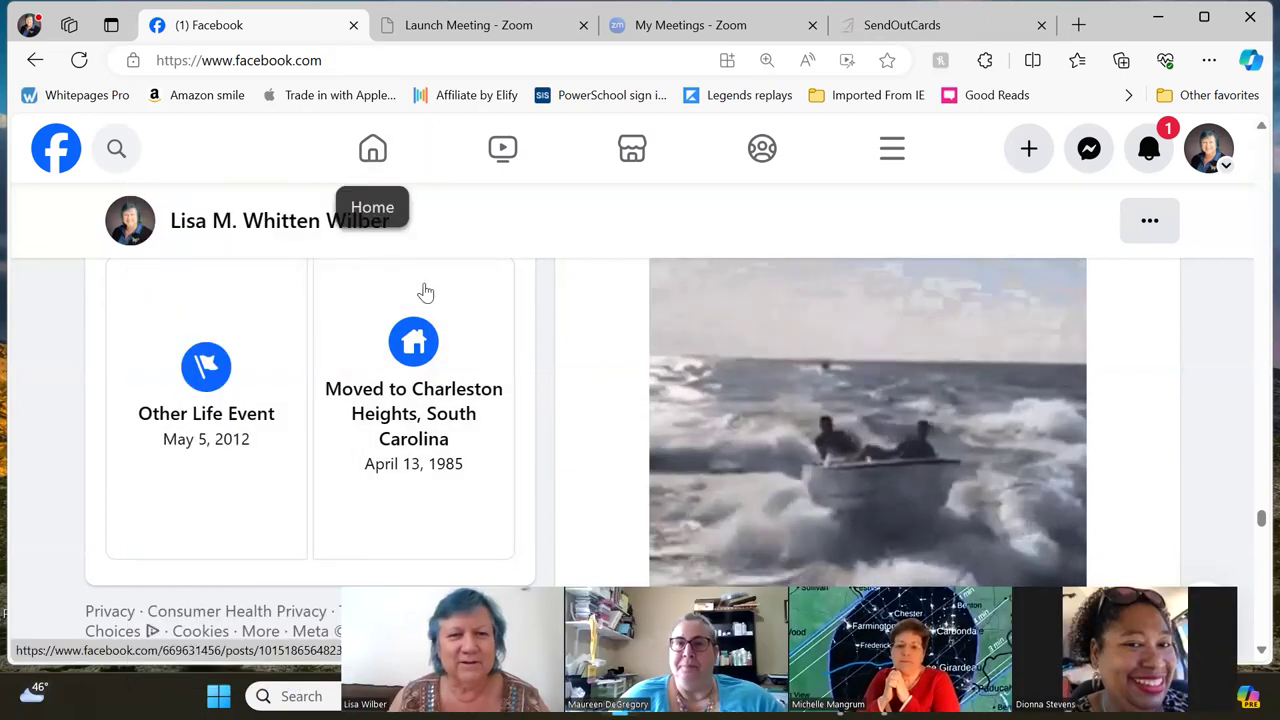
click(496, 329)
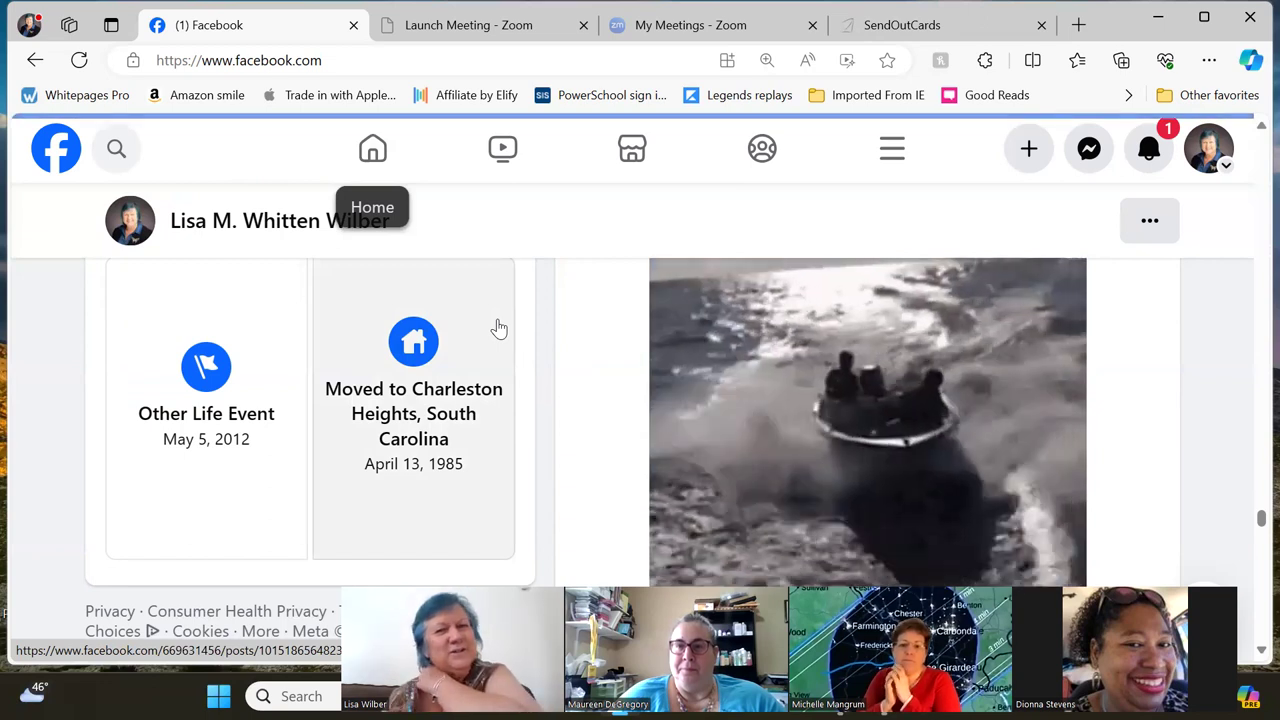
- Scroll down the news feed to the entrepreneur's sunglasses selfie by the parked cars
scroll(589, 378, down, 2)
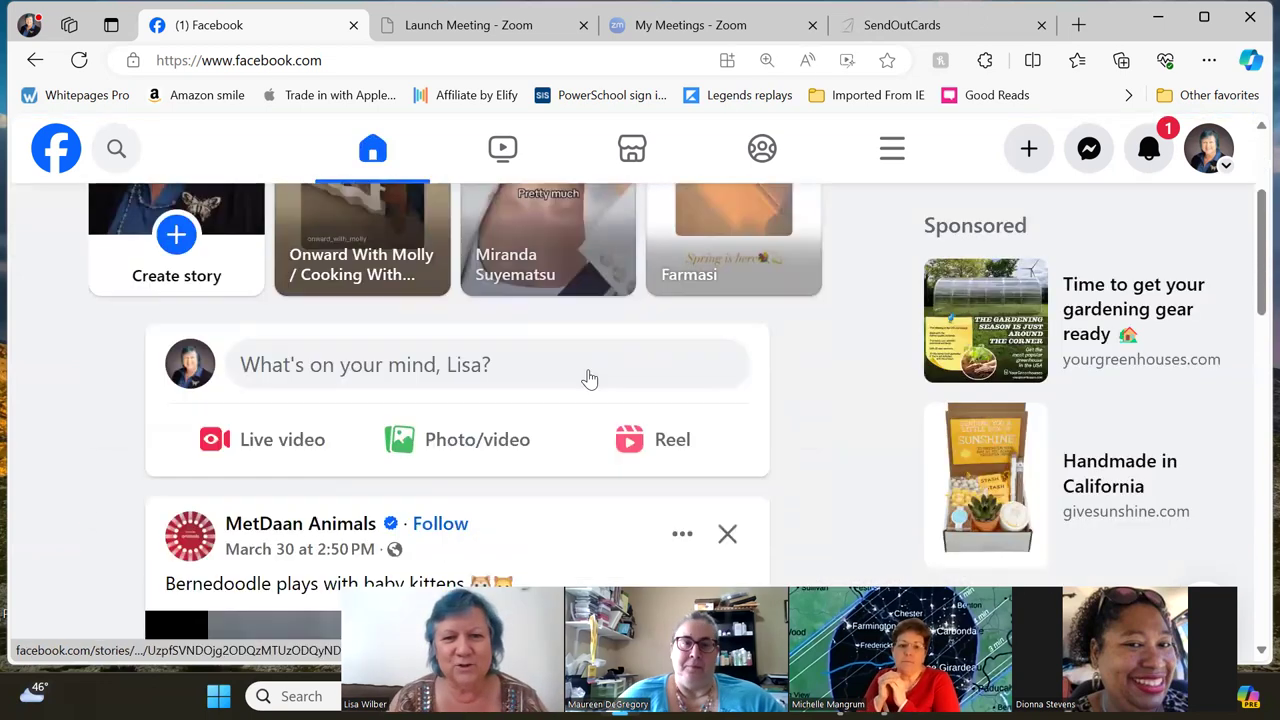
scroll(589, 378, down, 5)
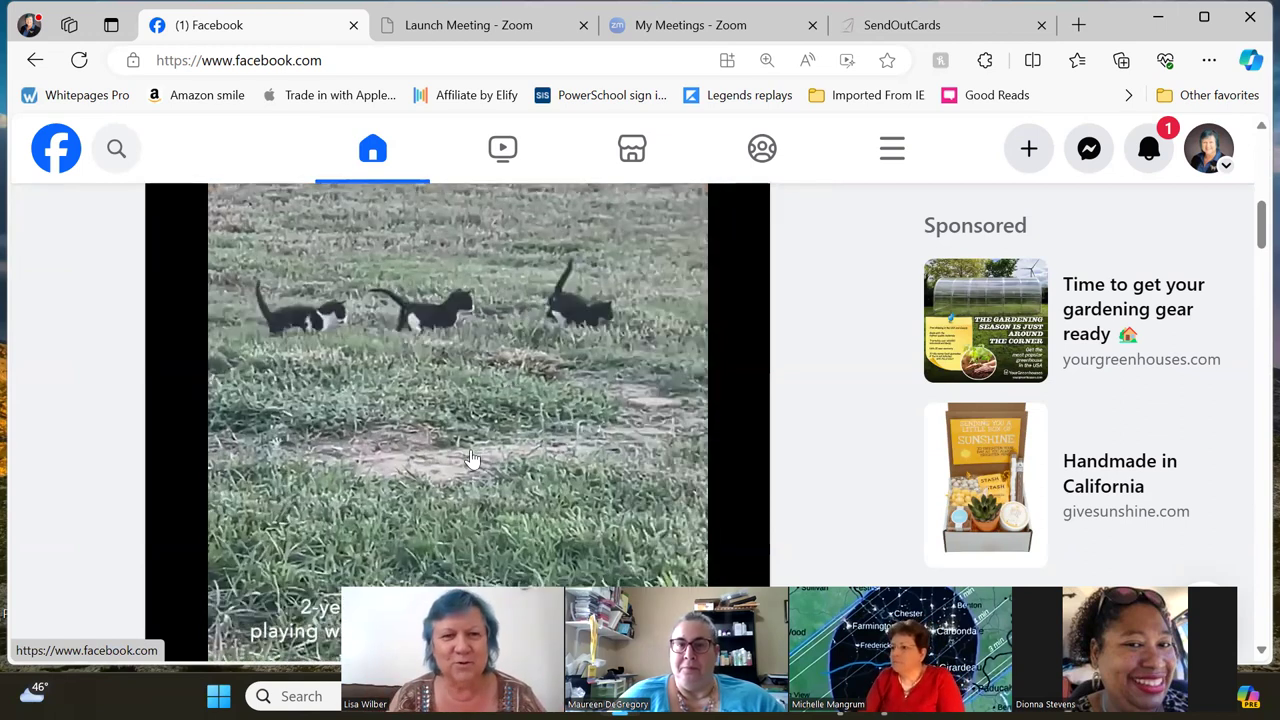
scroll(495, 462, down, 5)
scroll(500, 465, down, 5)
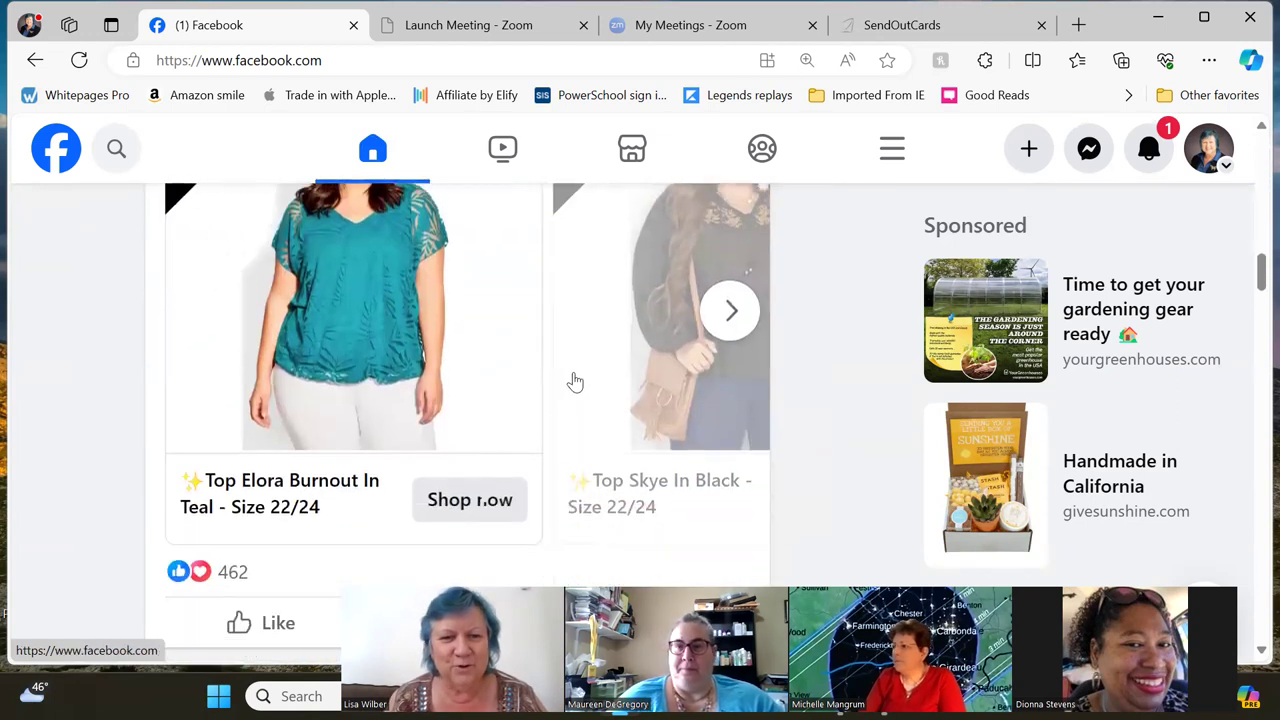
scroll(575, 382, down, 1)
scroll(575, 382, down, 3)
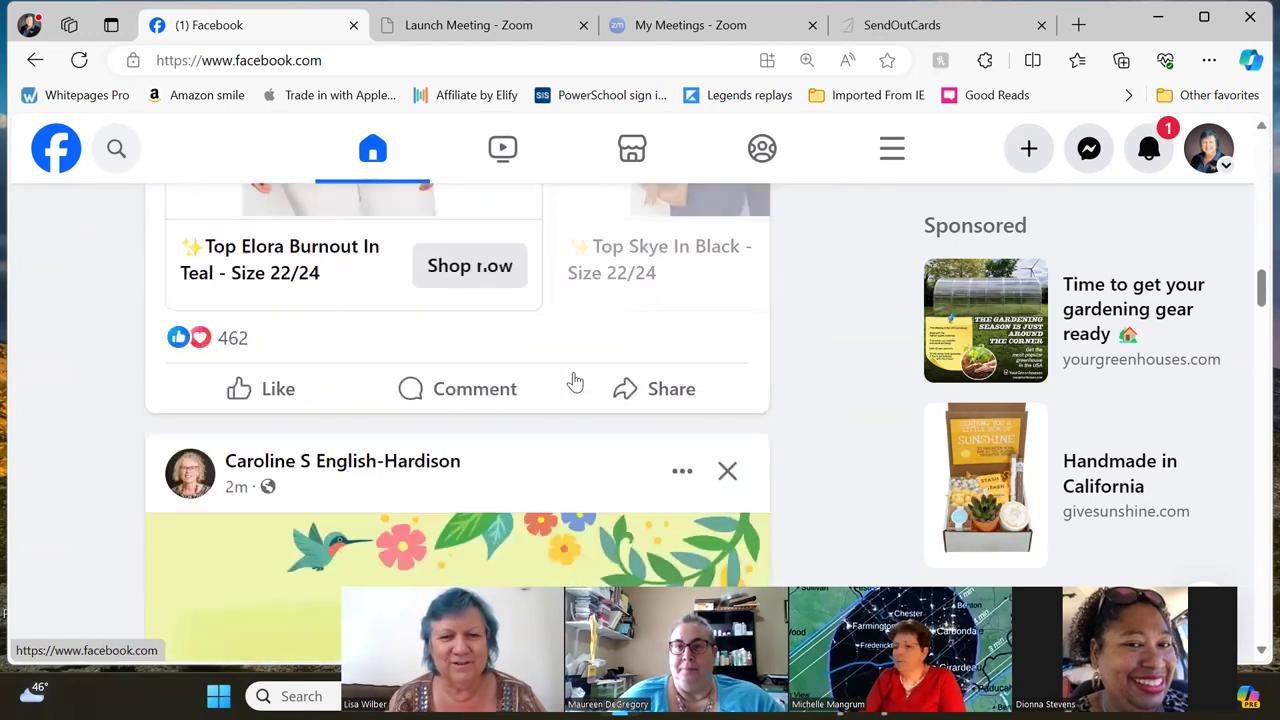
scroll(620, 374, down, 2)
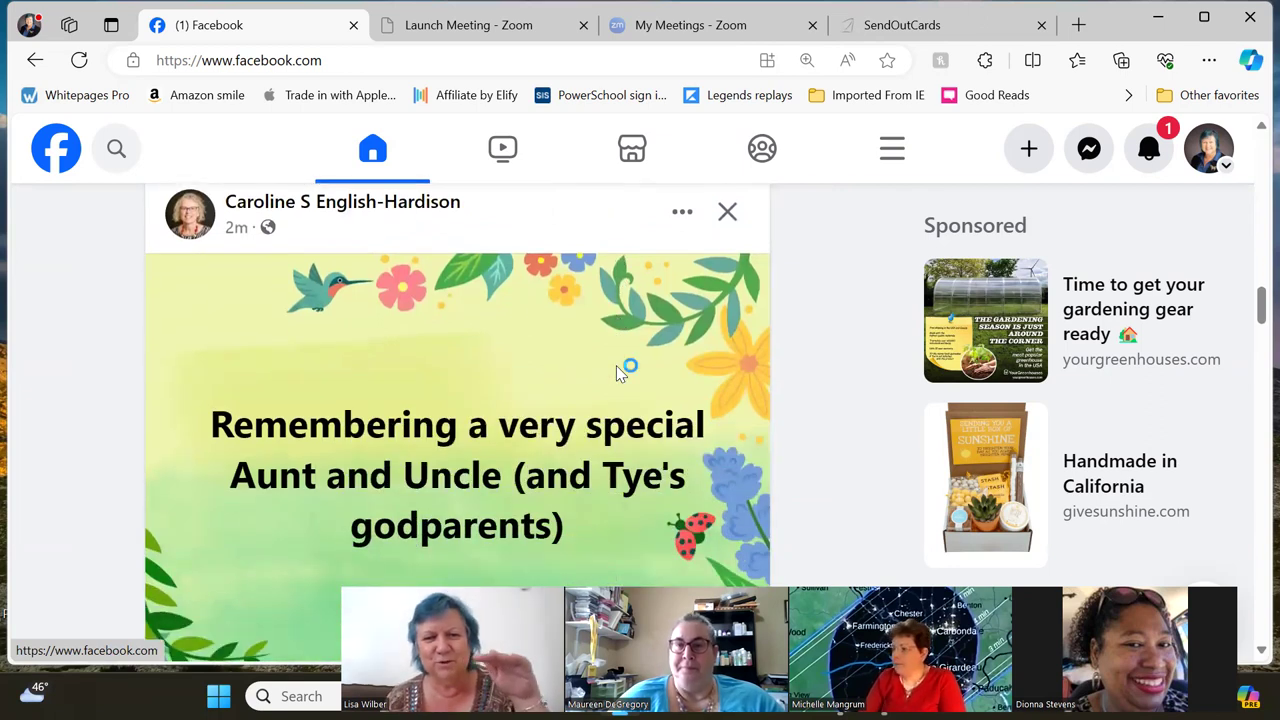
scroll(620, 380, down, 5)
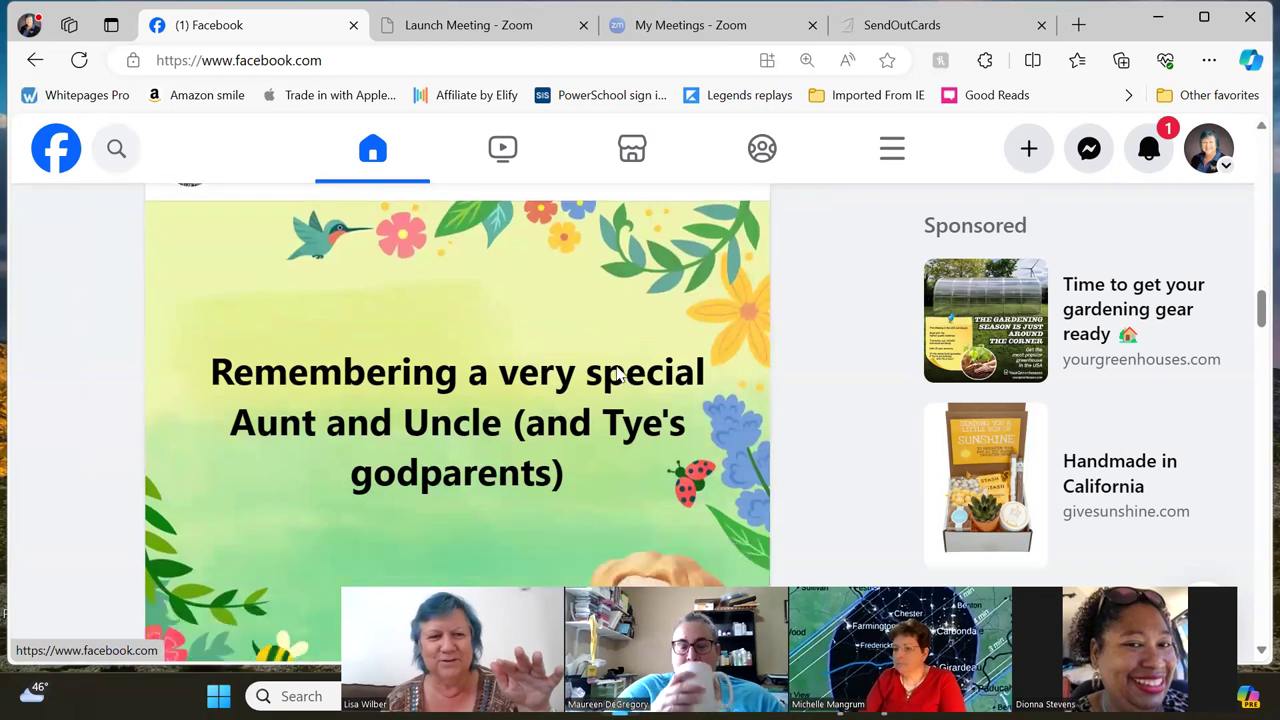
scroll(645, 395, down, 10)
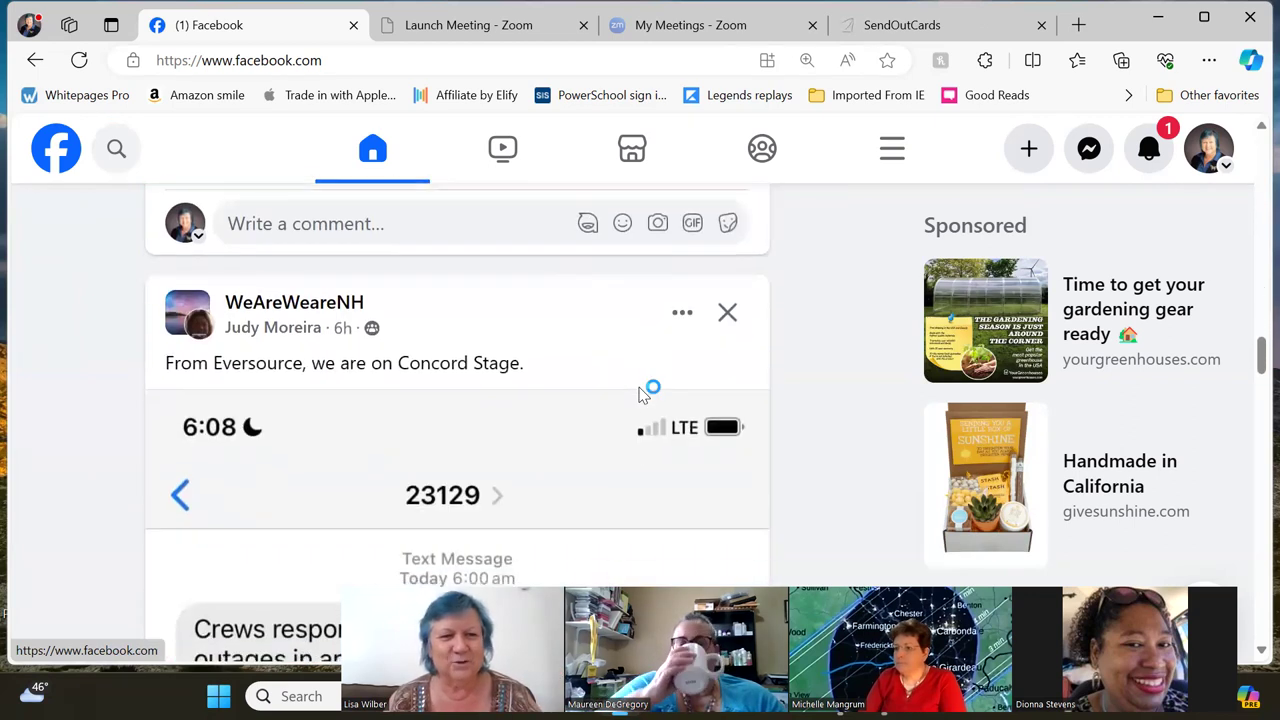
scroll(640, 395, down, 4)
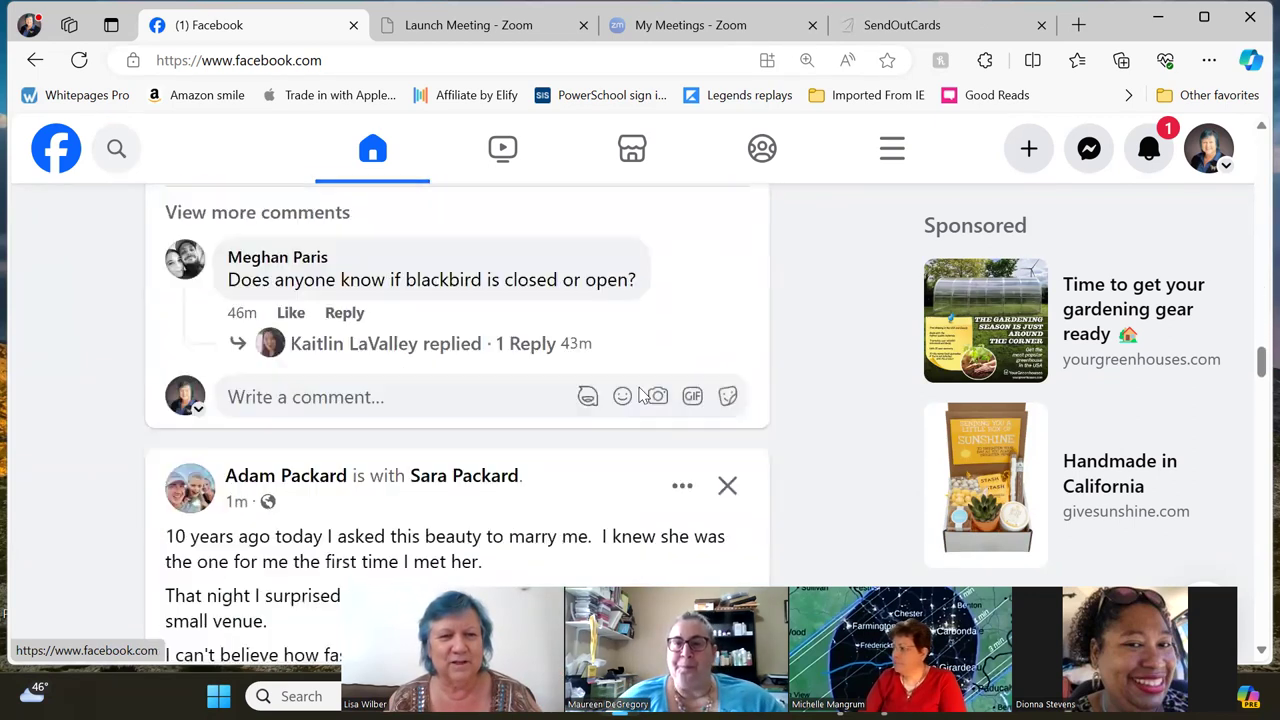
scroll(640, 395, down, 3)
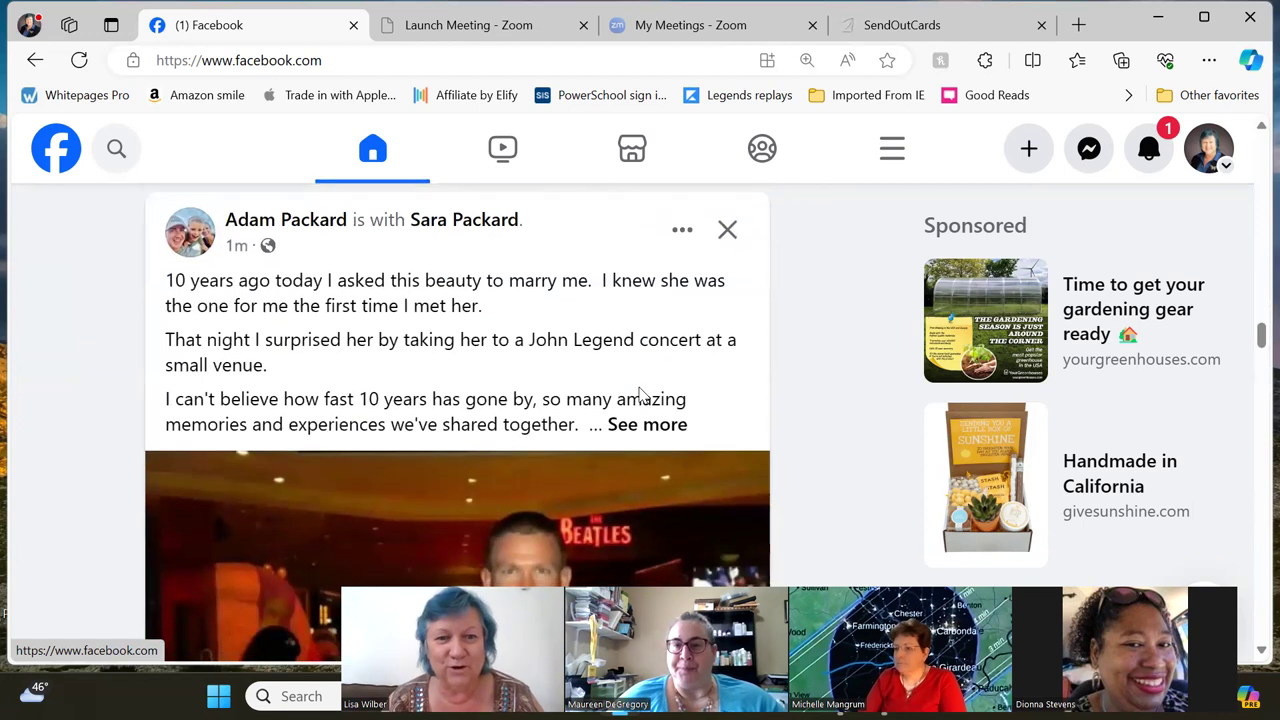
scroll(640, 395, down, 8)
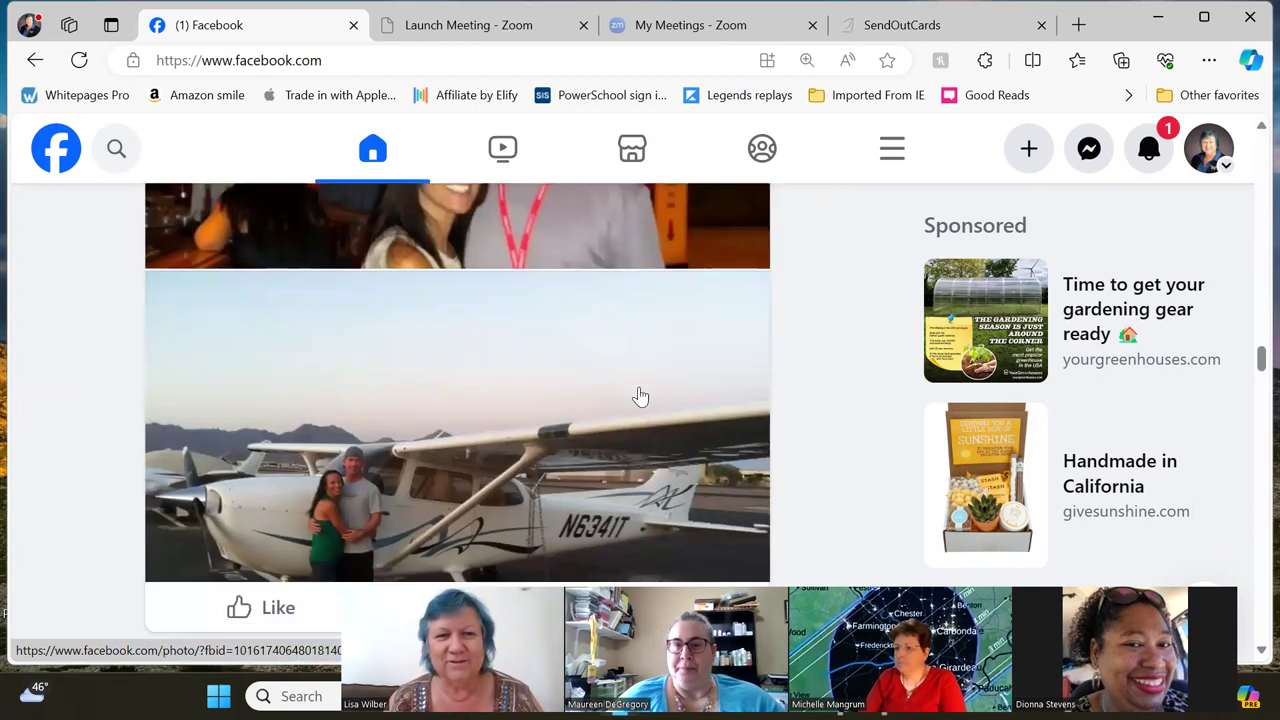
scroll(640, 395, down, 11)
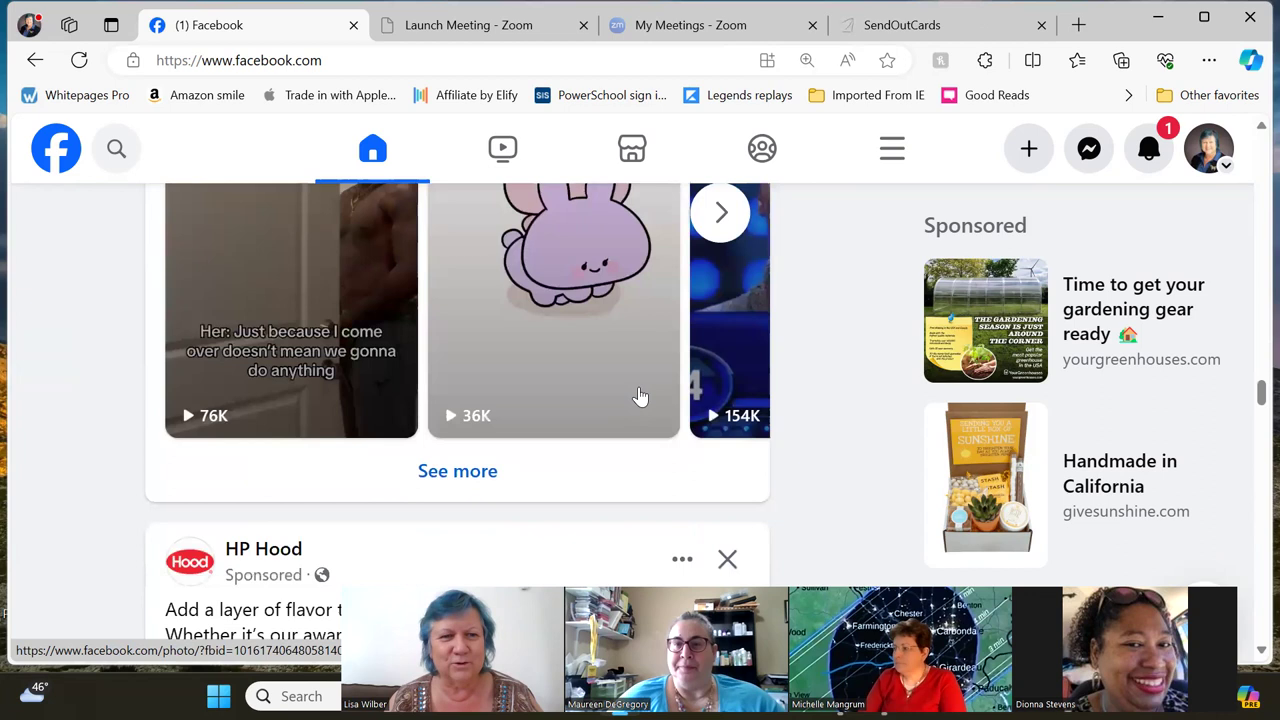
scroll(640, 395, down, 15)
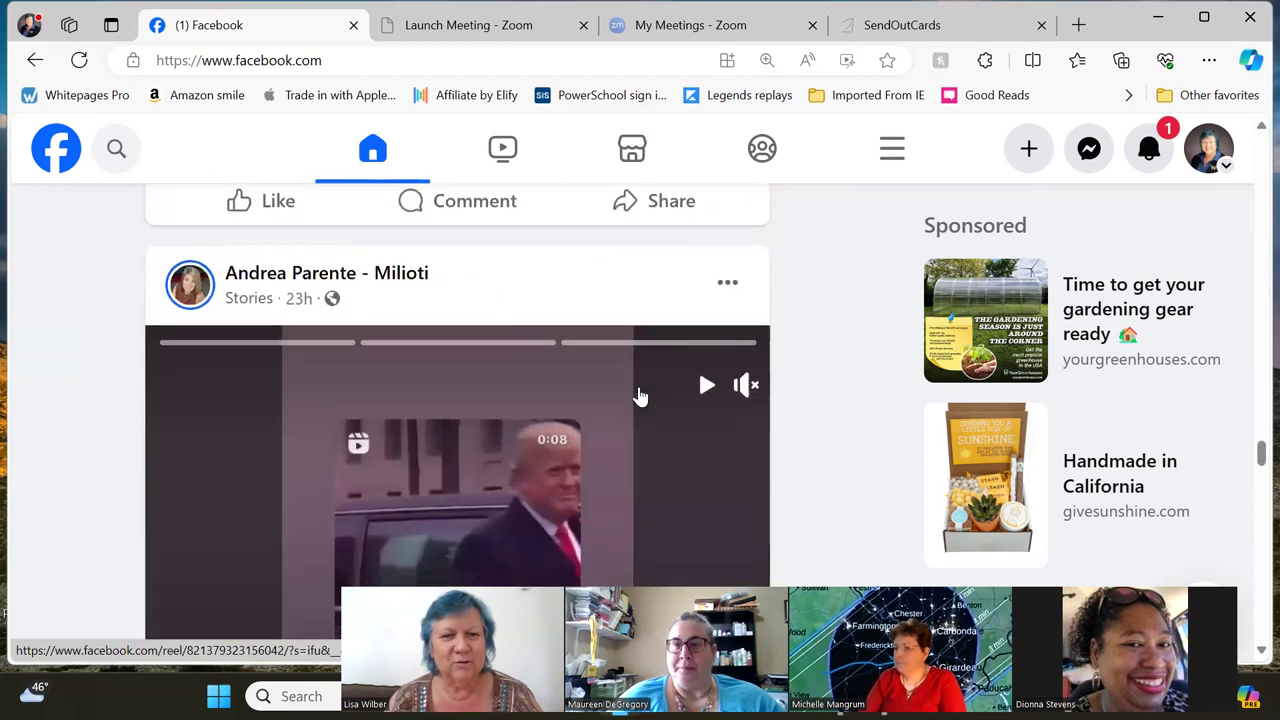
scroll(640, 395, down, 12)
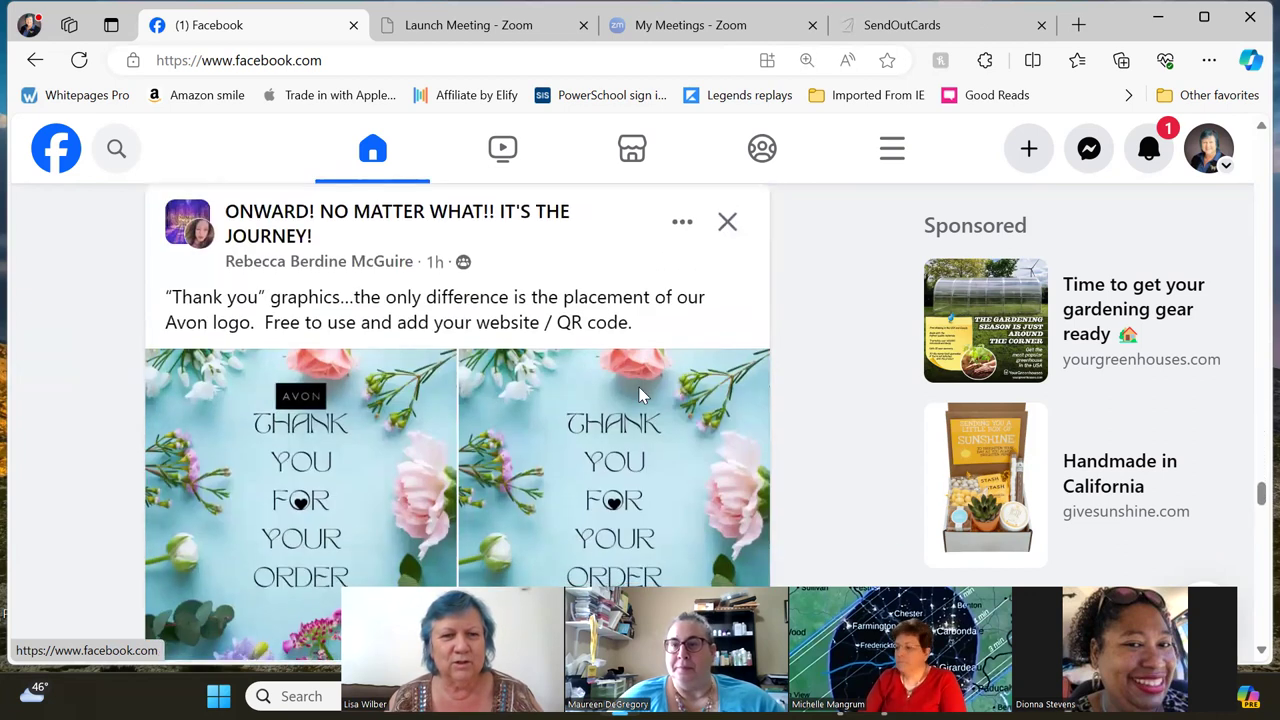
scroll(640, 397, down, 10)
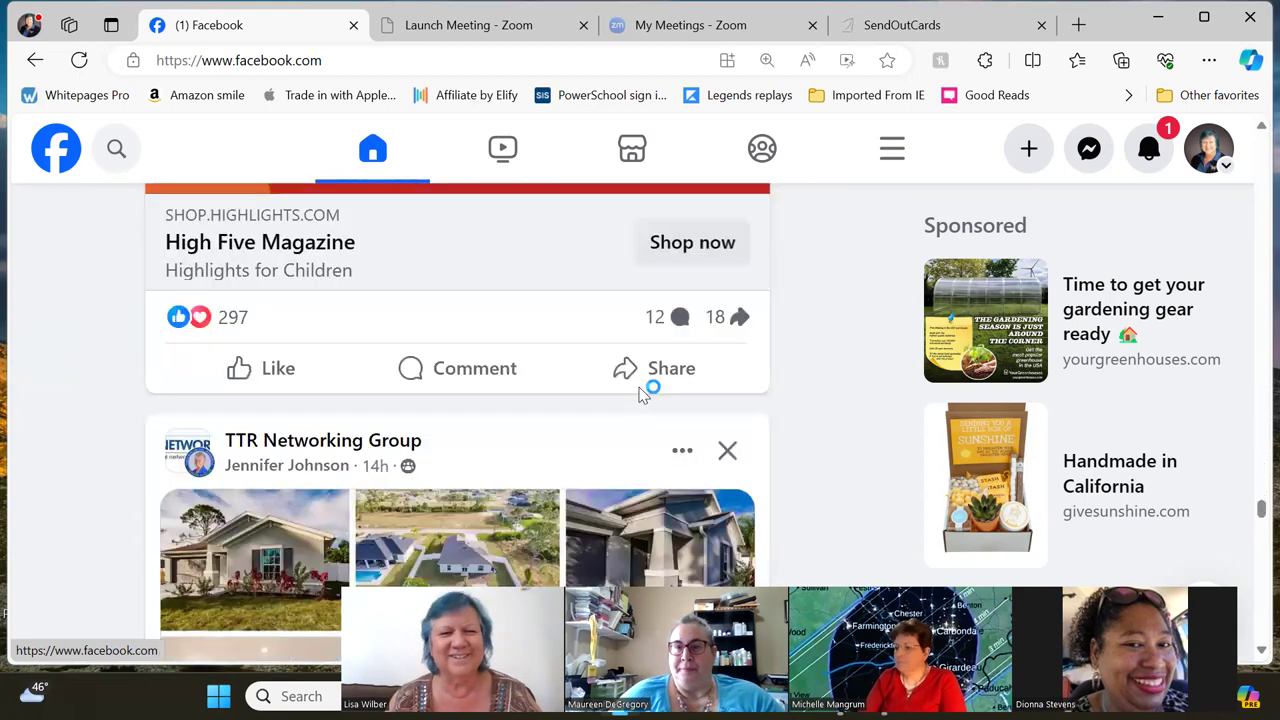
scroll(643, 395, down, 2)
scroll(640, 397, down, 2)
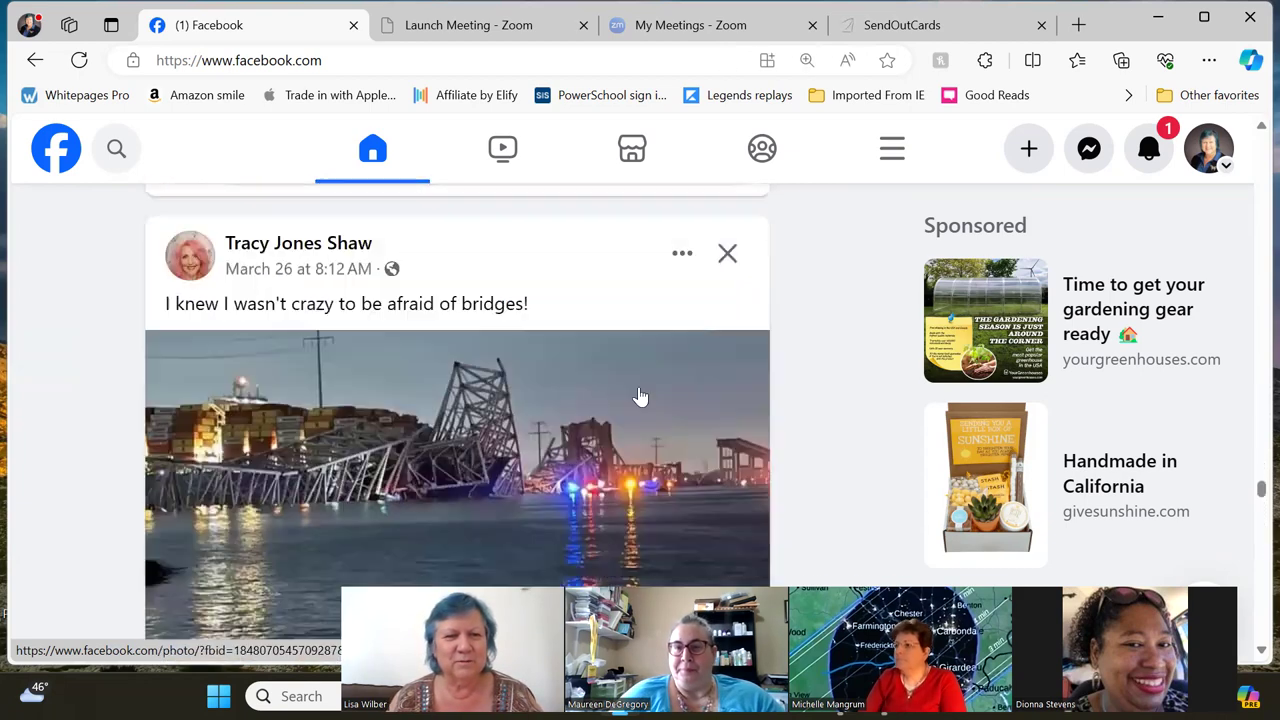
scroll(640, 397, down, 4)
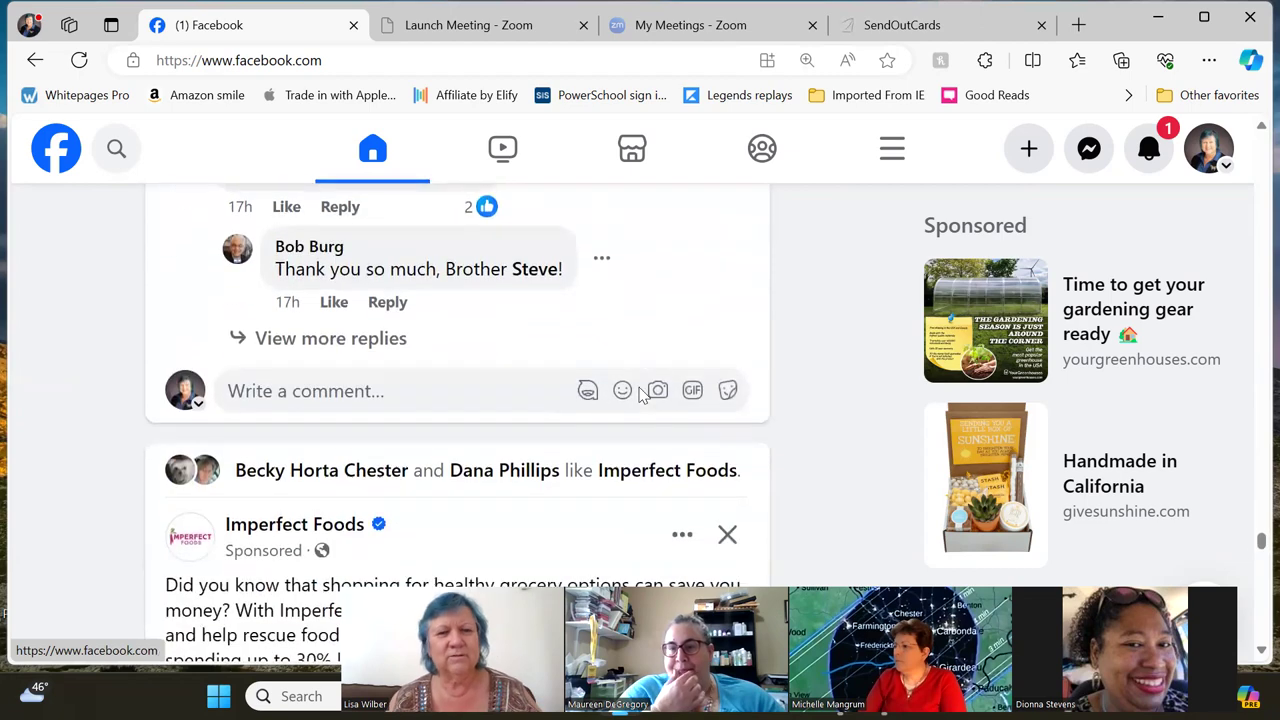
scroll(640, 397, down, 4)
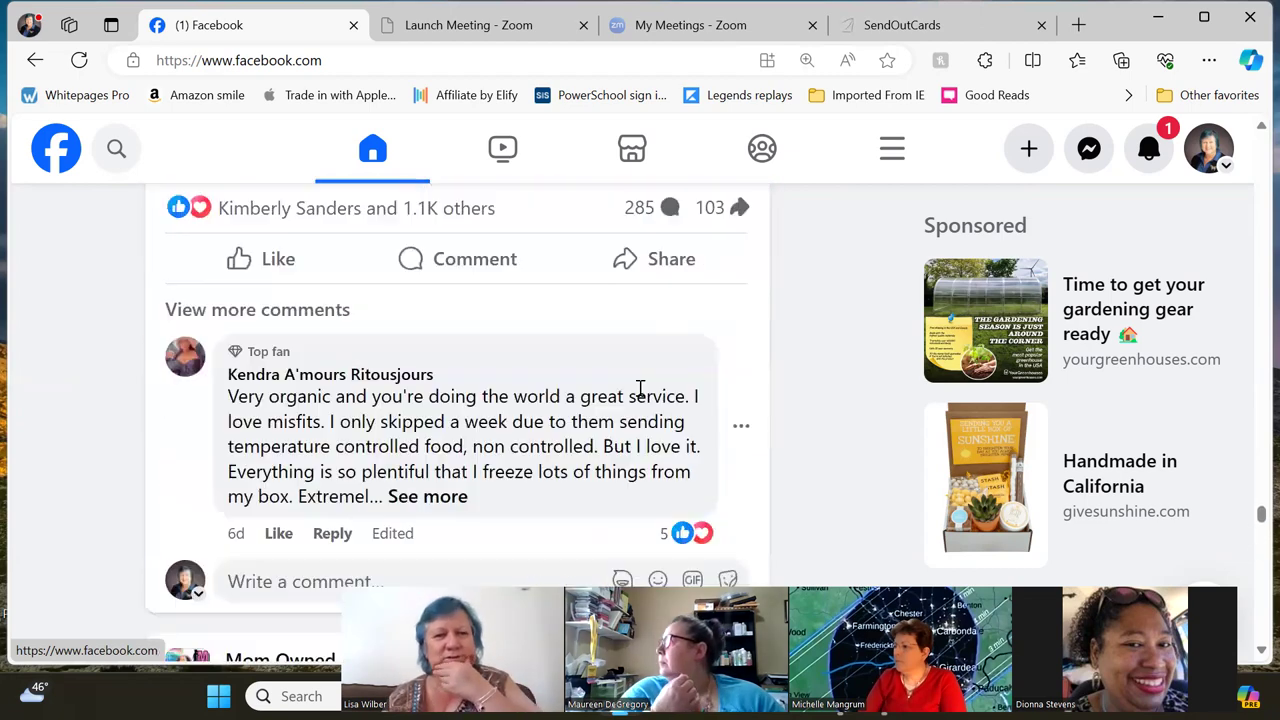
scroll(640, 397, down, 3)
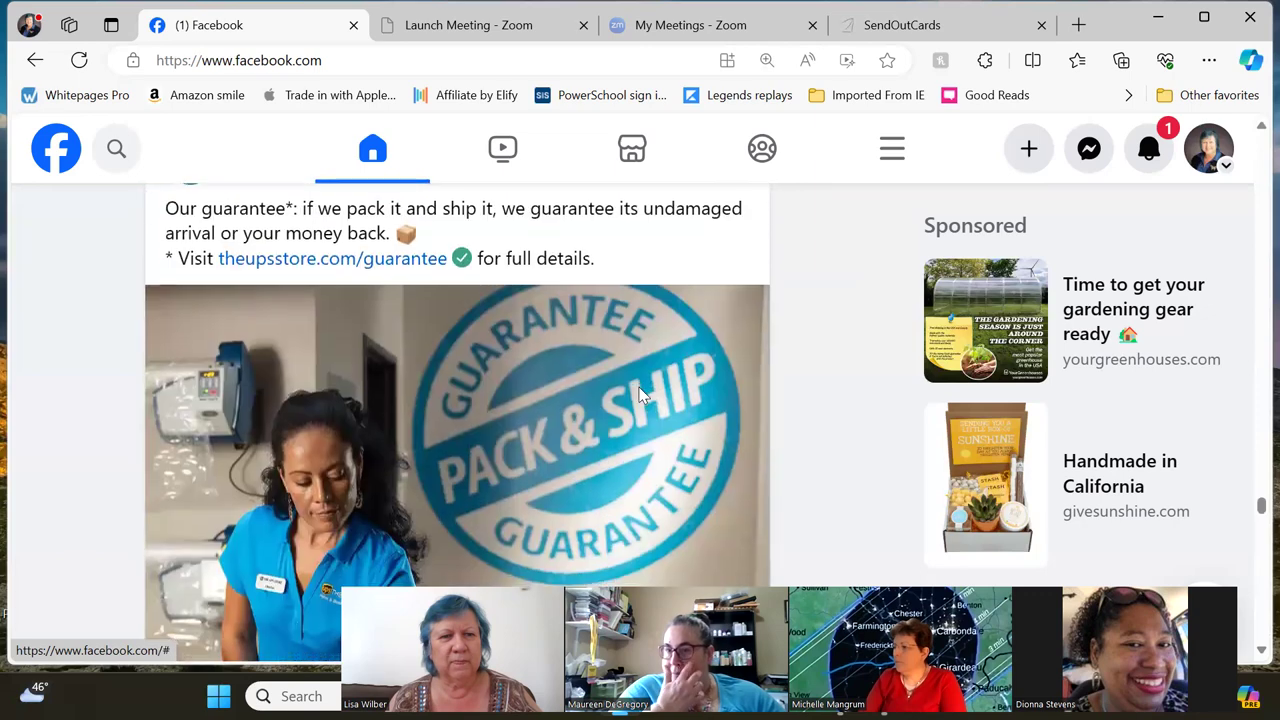
scroll(640, 397, down, 3)
scroll(640, 397, down, 3)
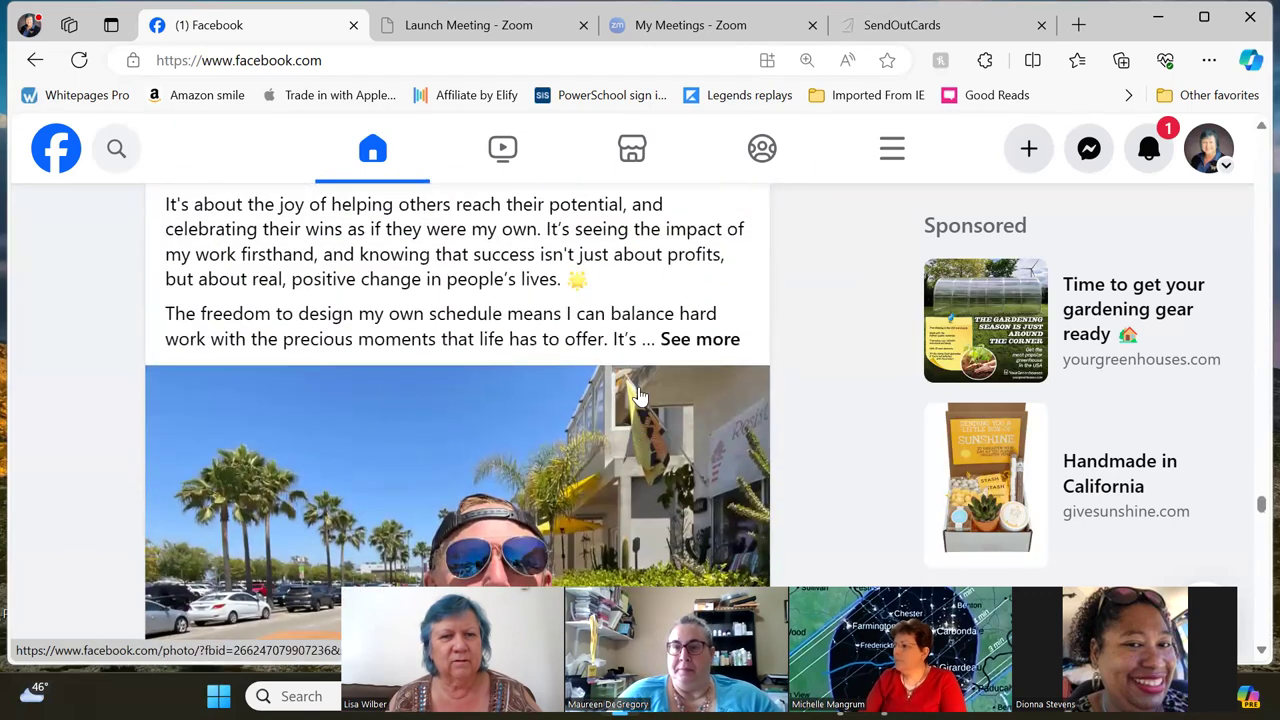
scroll(640, 390, down, 4)
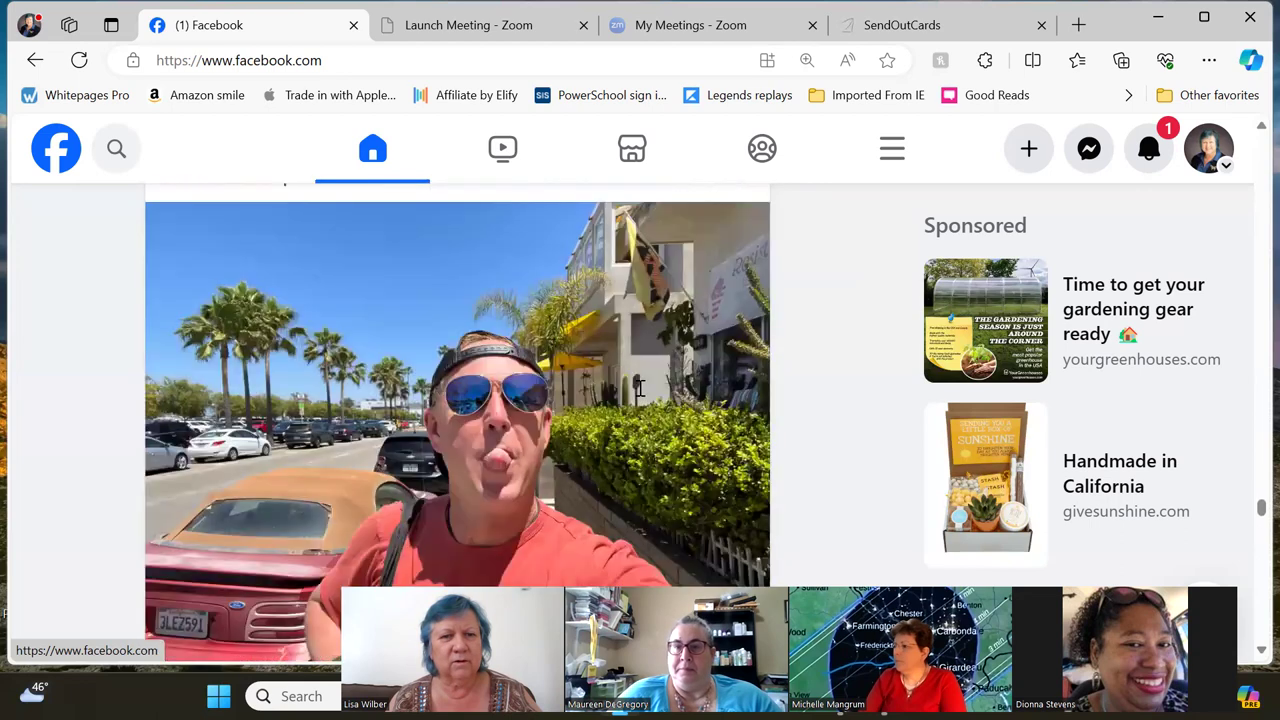
scroll(640, 396, up, 3)
scroll(640, 397, up, 2)
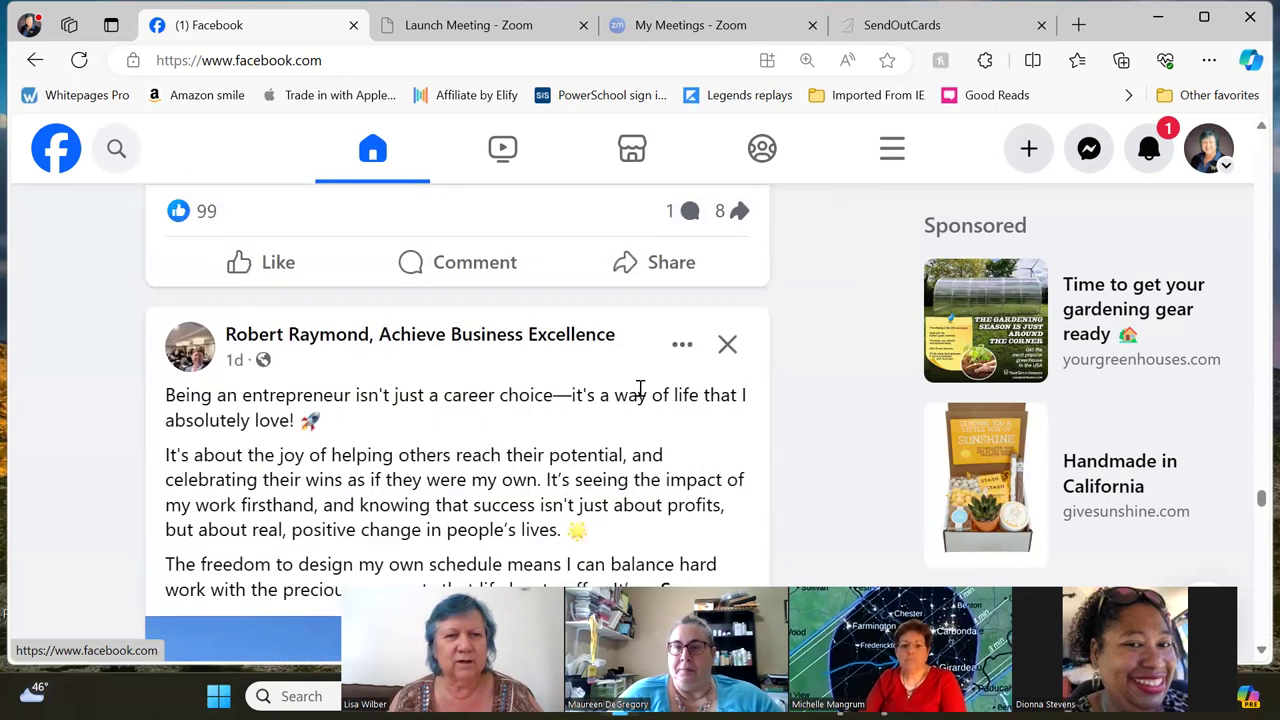
scroll(640, 390, down, 4)
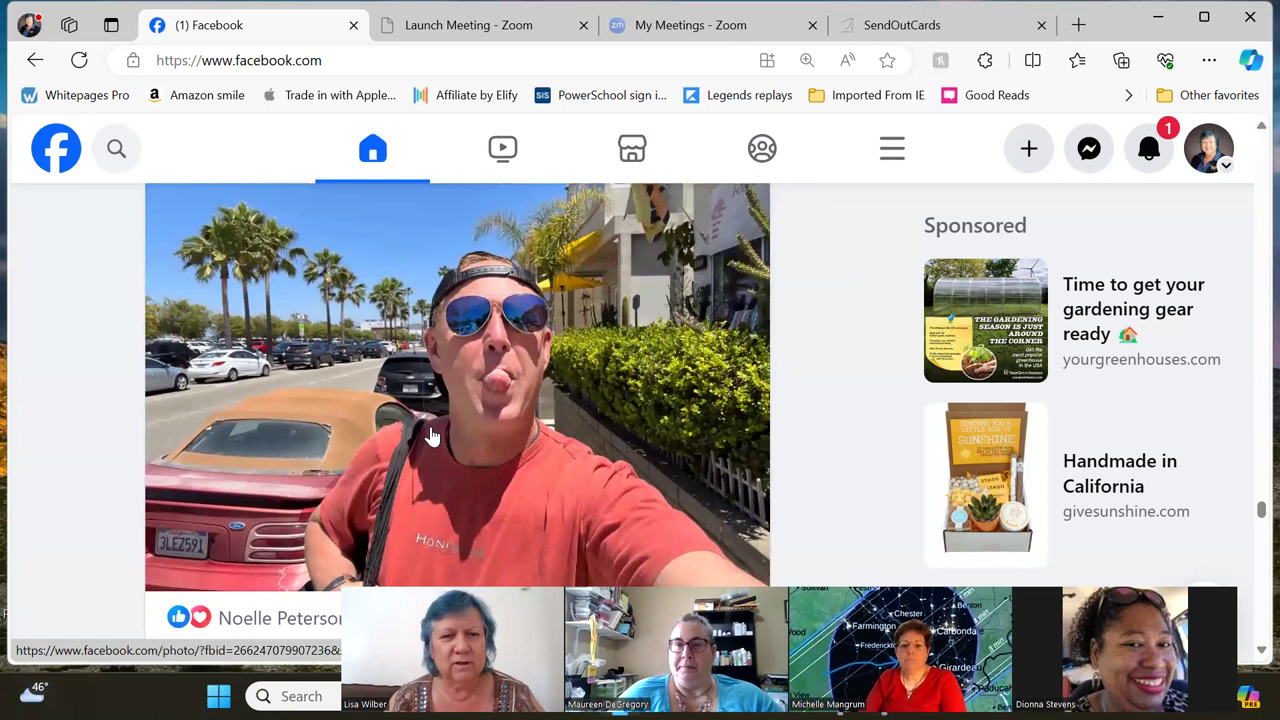
- Save the sunglasses selfie as a JPEG in Downloads, then return to SendOutCards
click(432, 437)
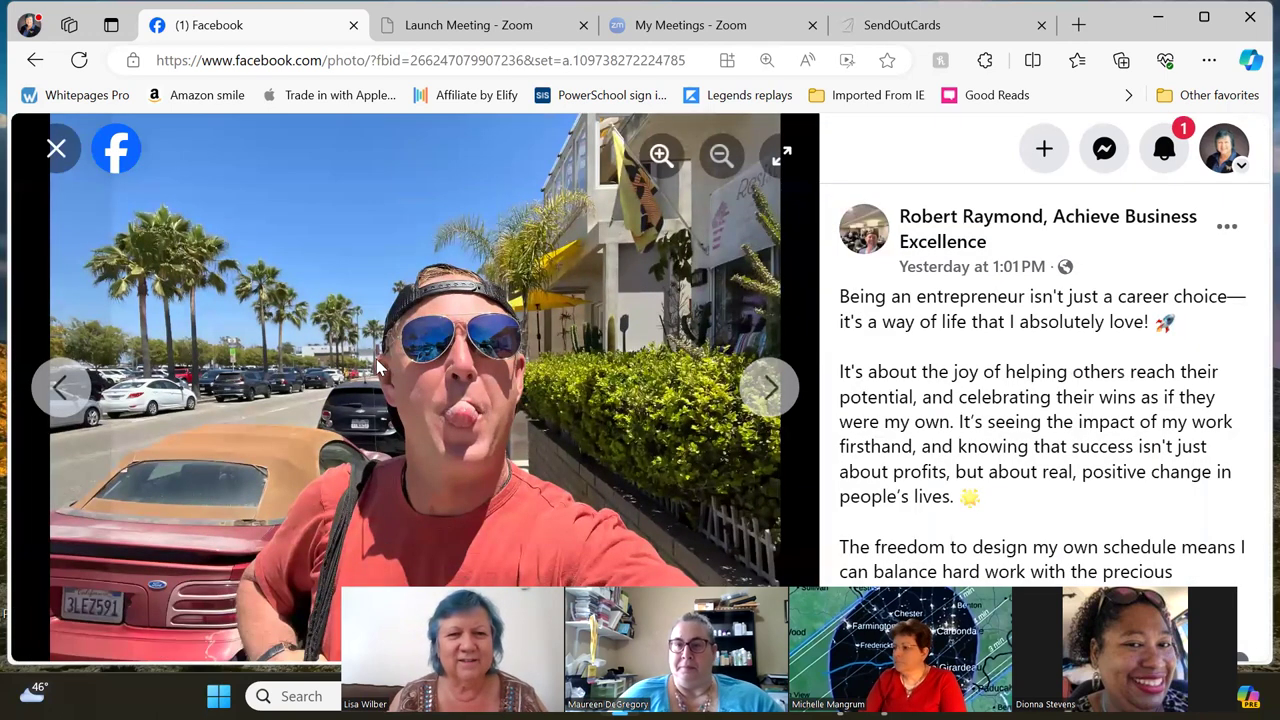
right_click(378, 368)
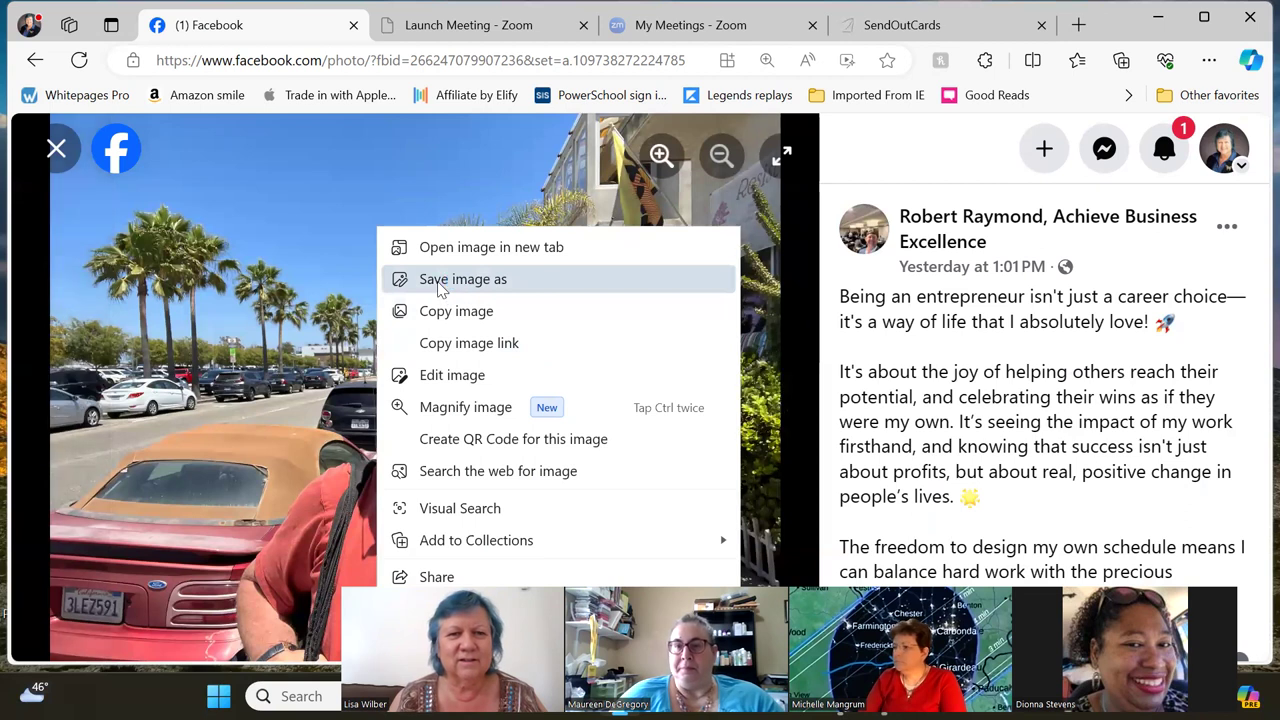
click(445, 280)
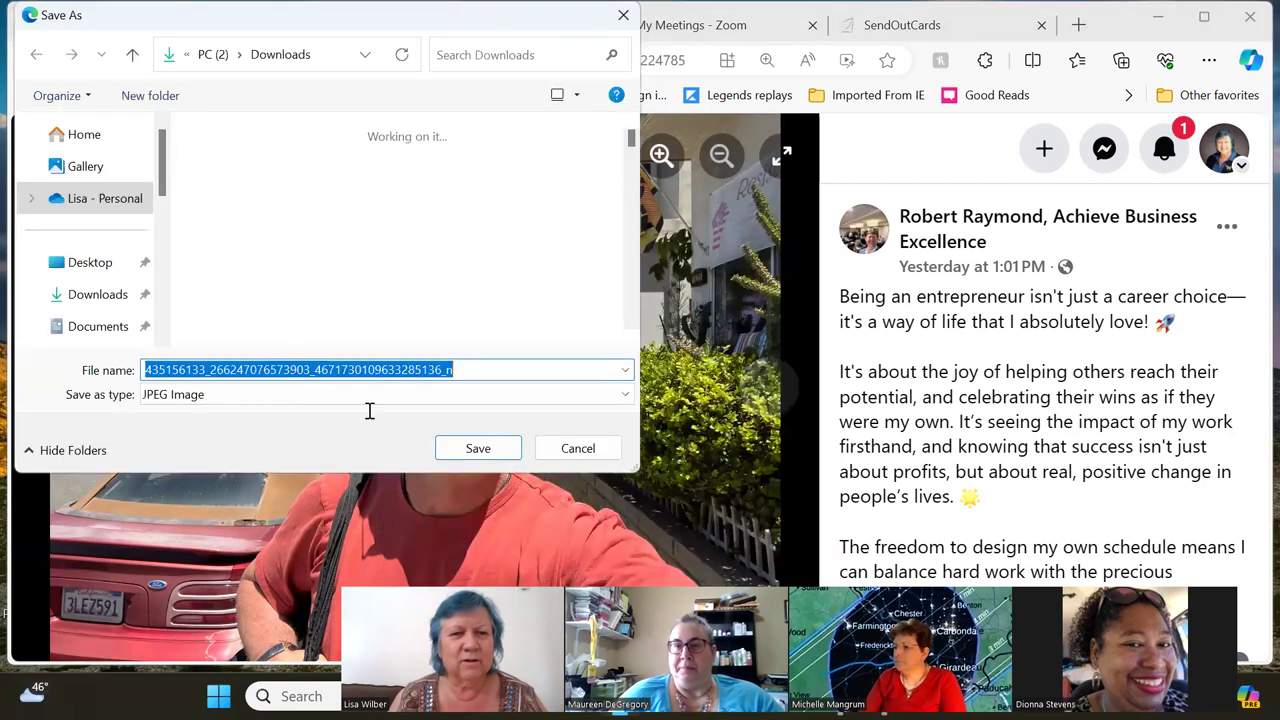
click(476, 450)
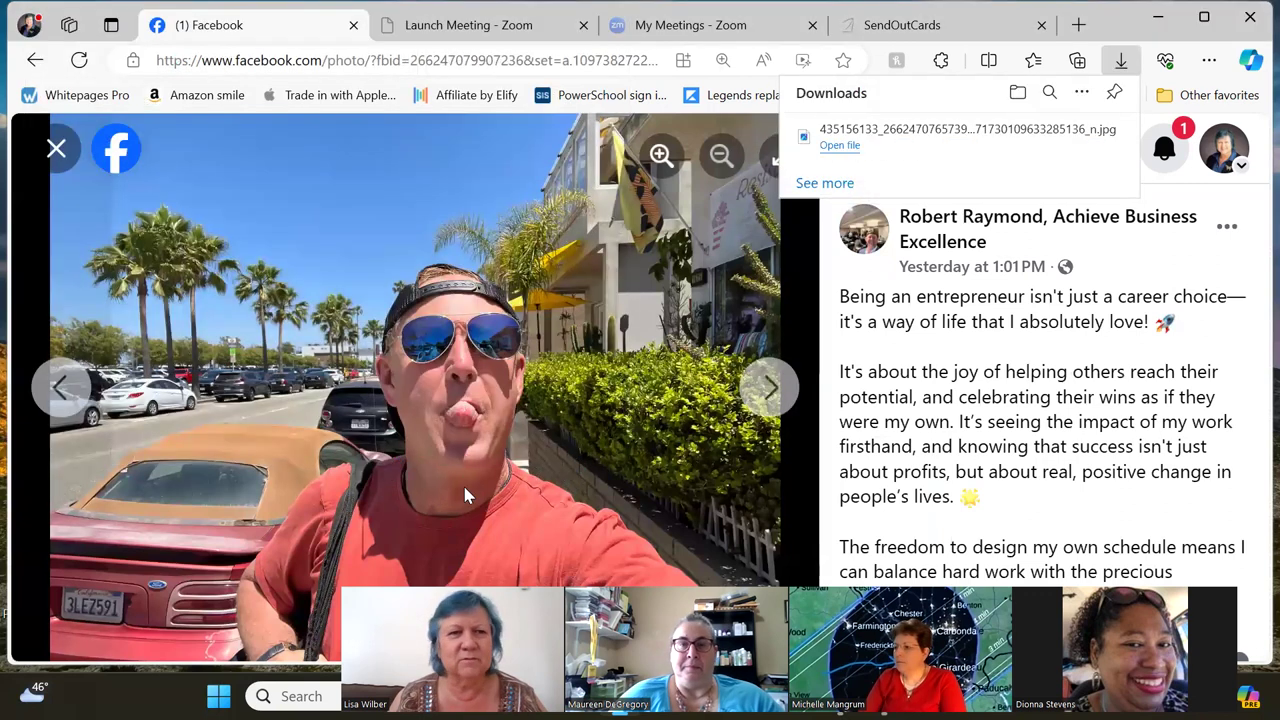
click(931, 27)
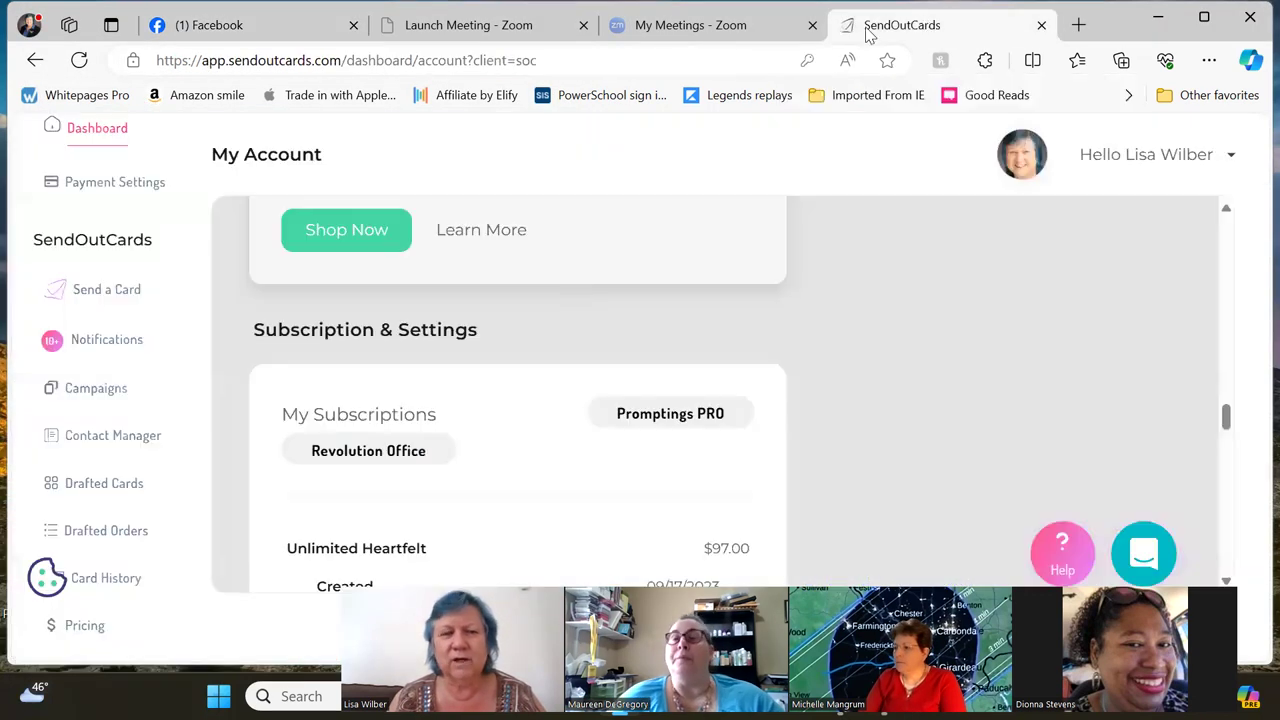
- Start a custom landscape flat card on standard paper in the Current Editor
click(85, 298)
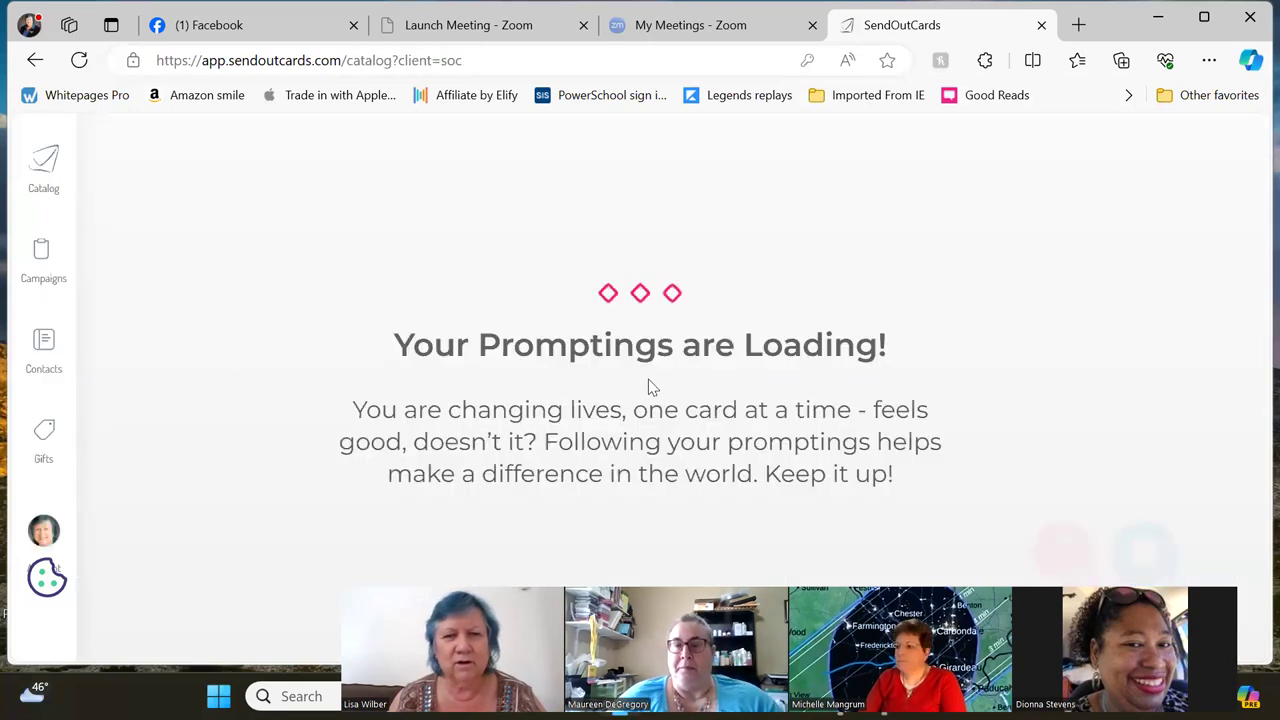
scroll(736, 380, down, 5)
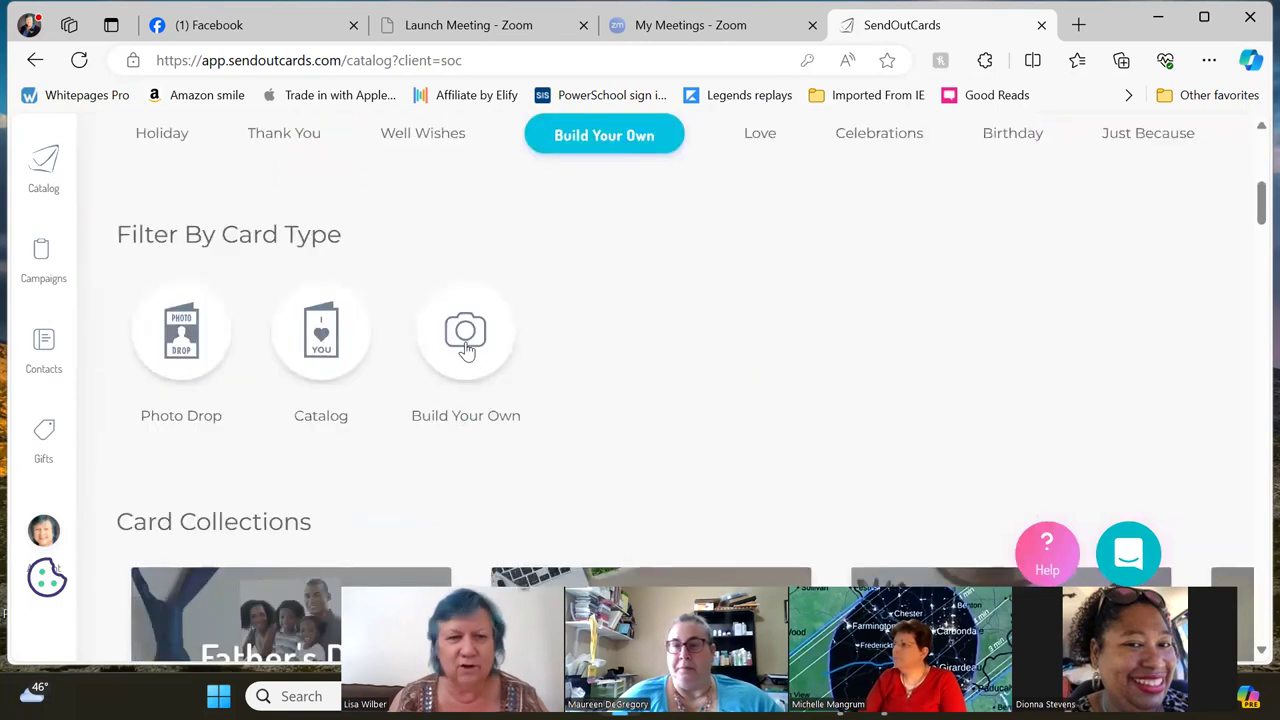
click(466, 334)
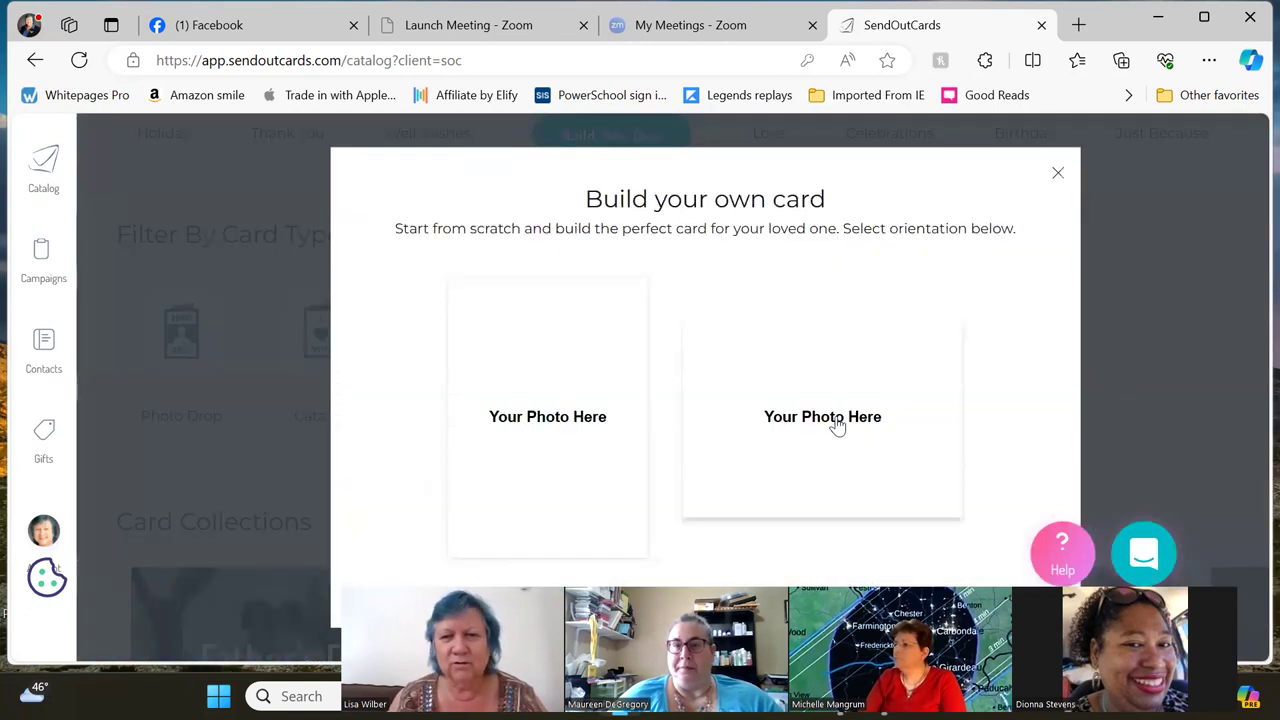
click(836, 425)
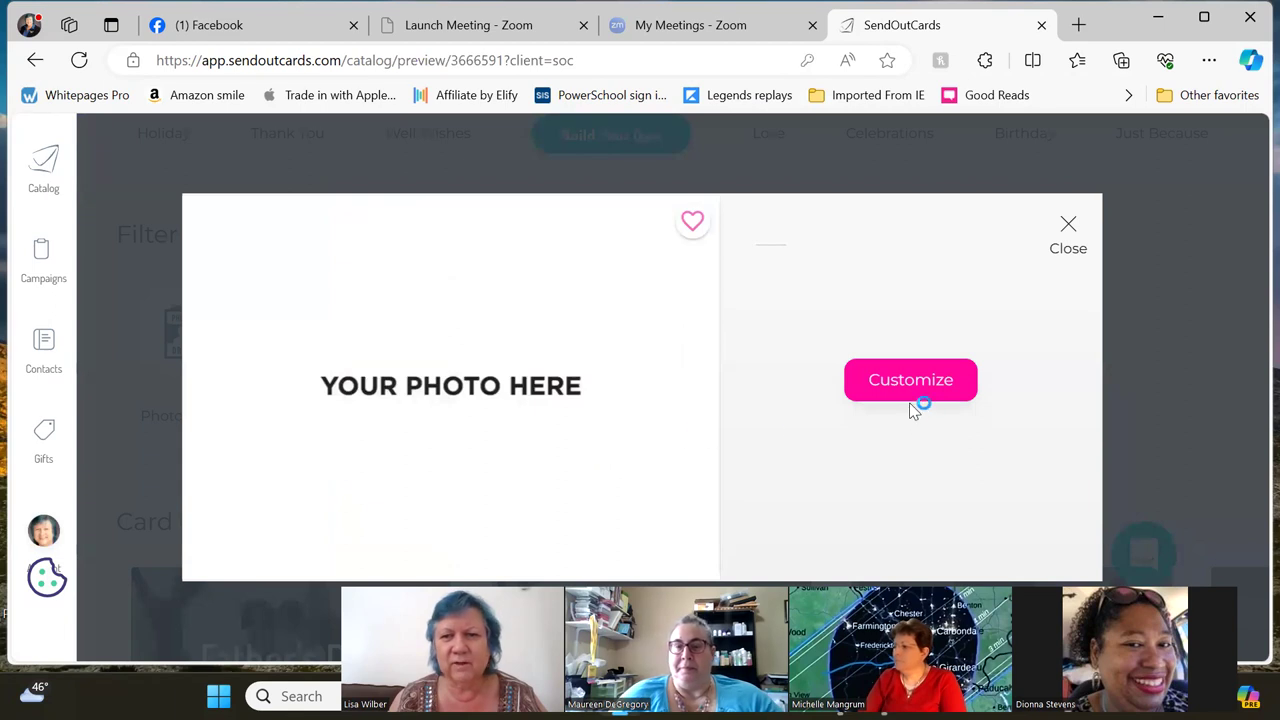
click(912, 390)
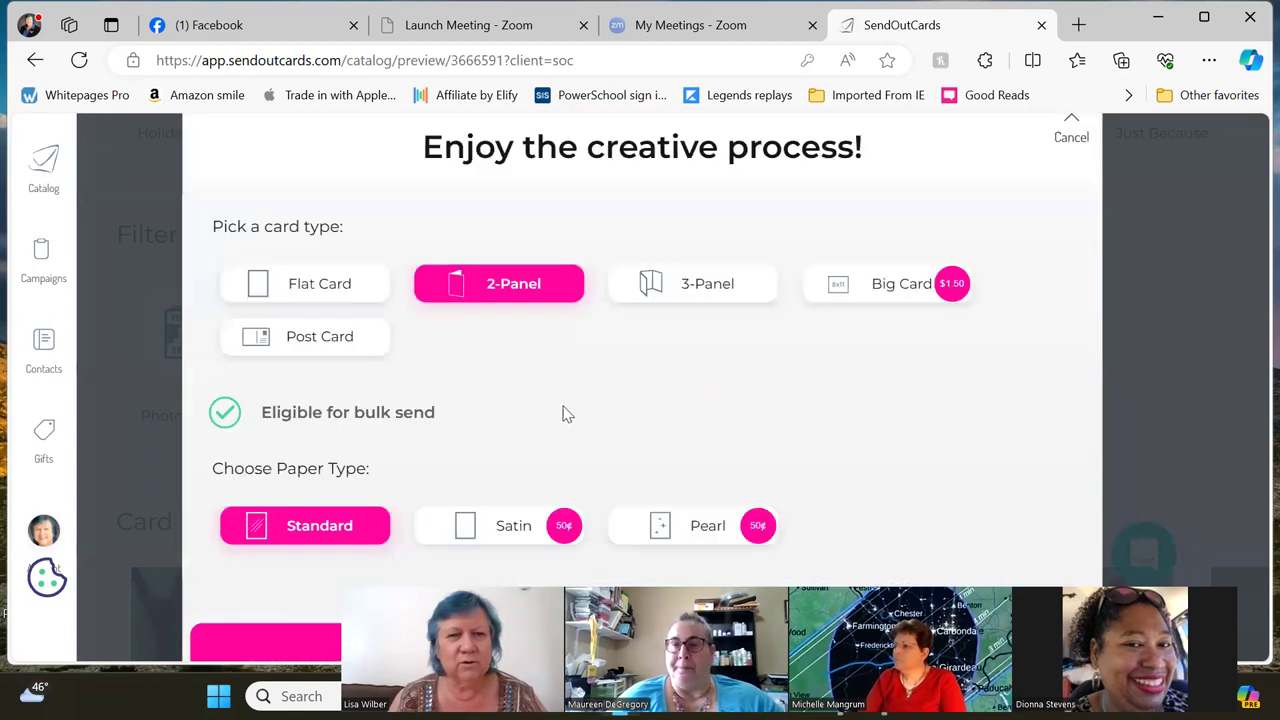
click(282, 289)
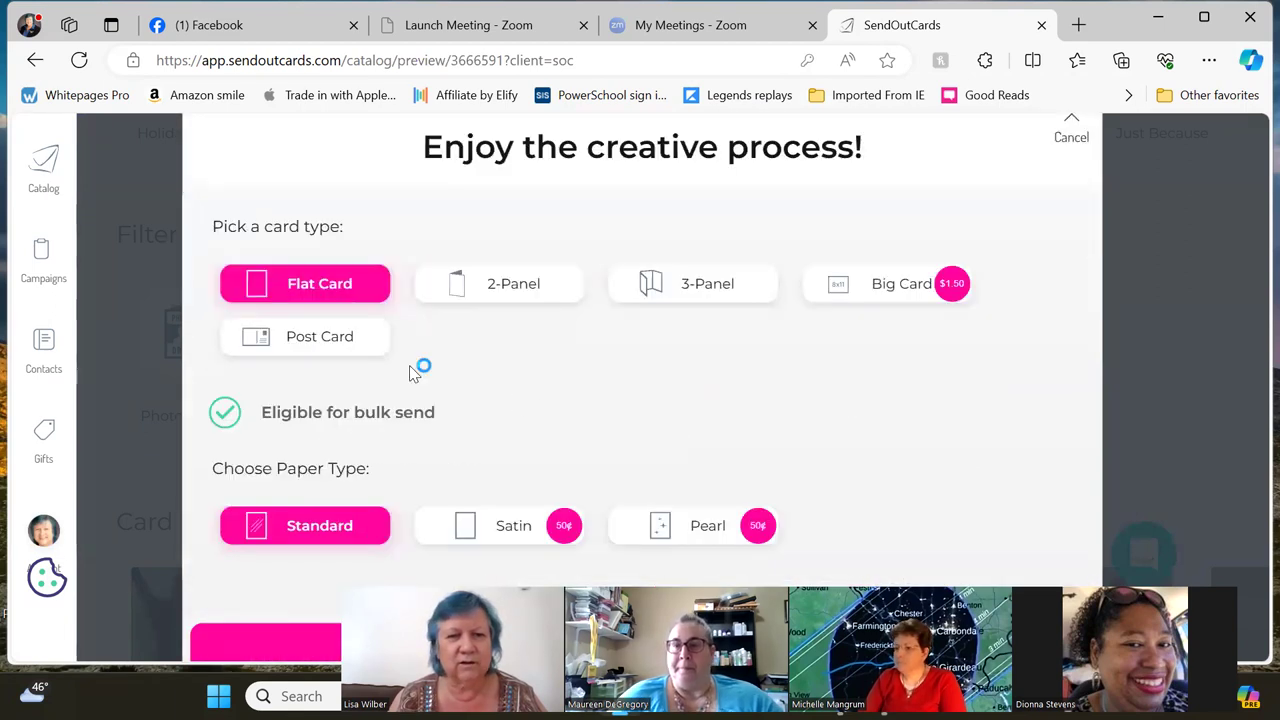
click(300, 656)
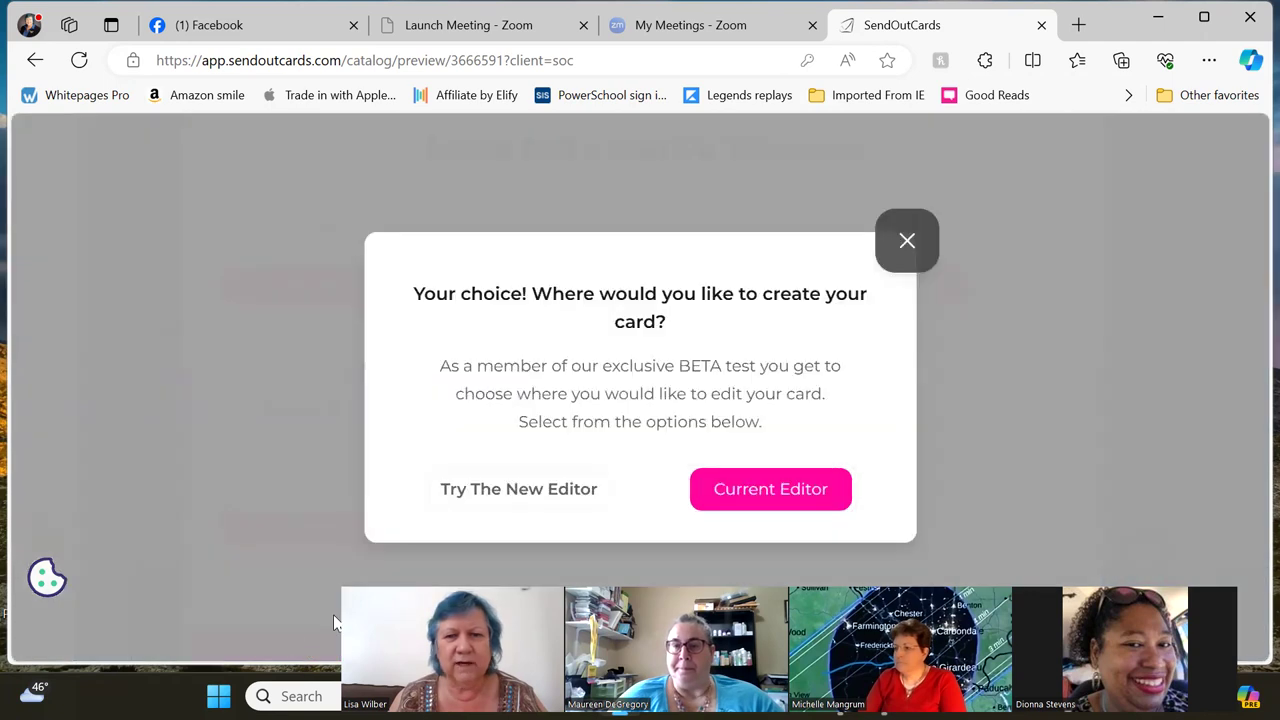
click(757, 489)
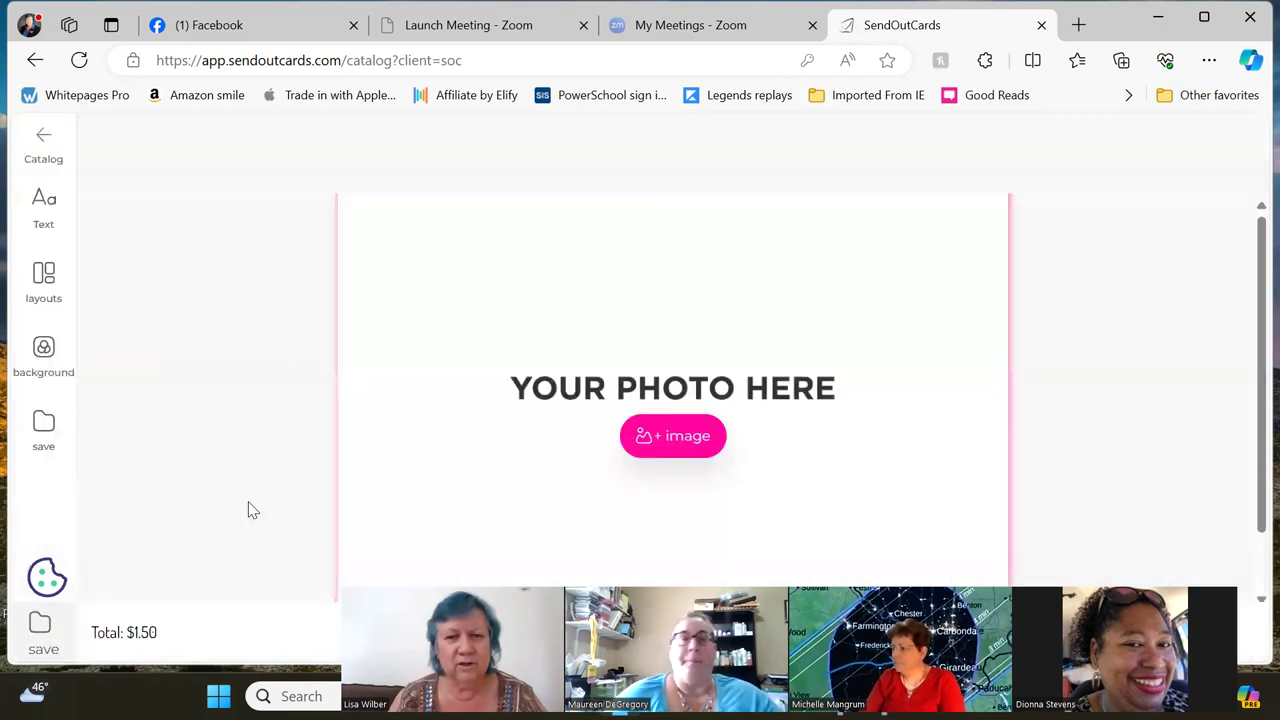
- Upload the saved sunglasses selfie into the card front's photo placeholder
click(670, 436)
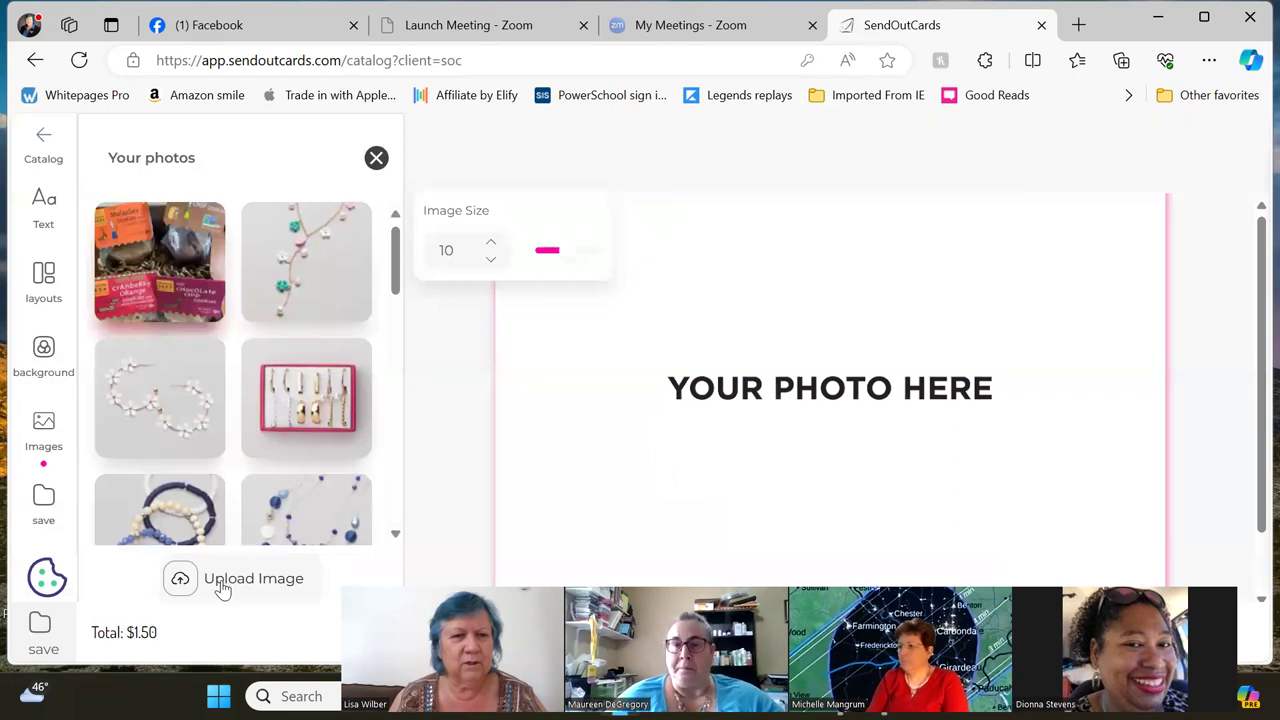
click(224, 584)
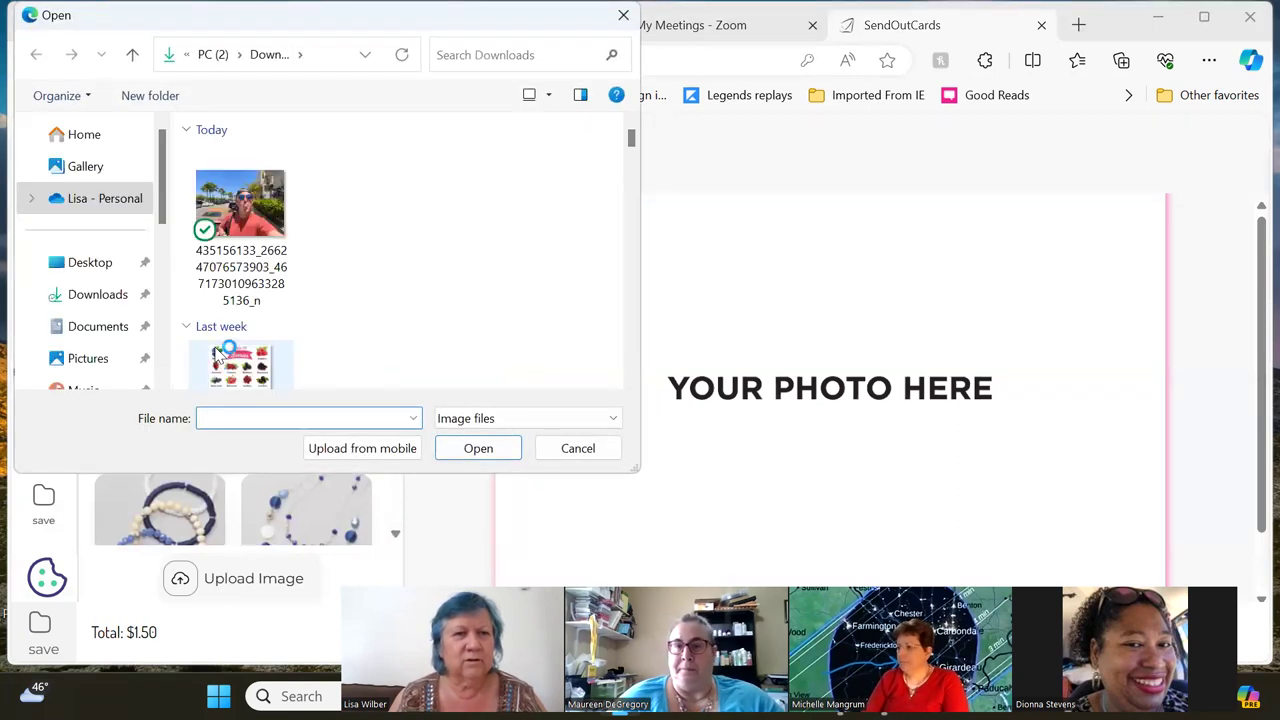
double_click(253, 283)
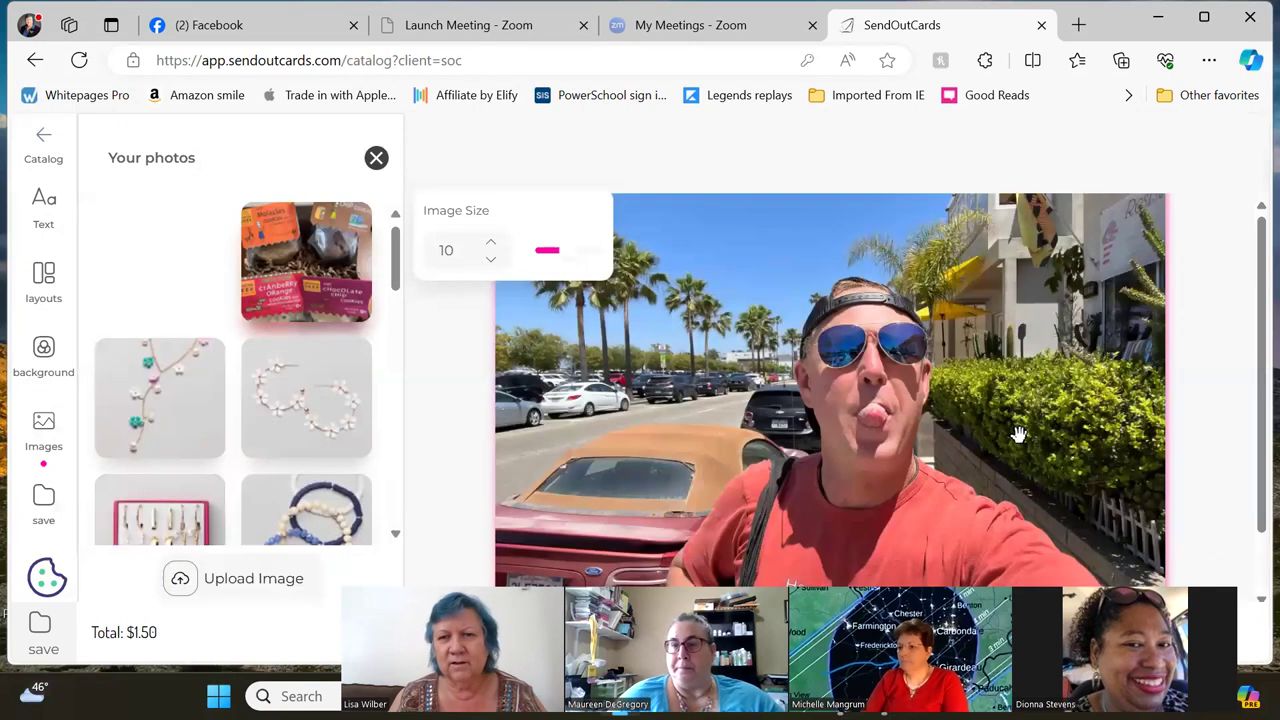
scroll(1018, 433, down, 2)
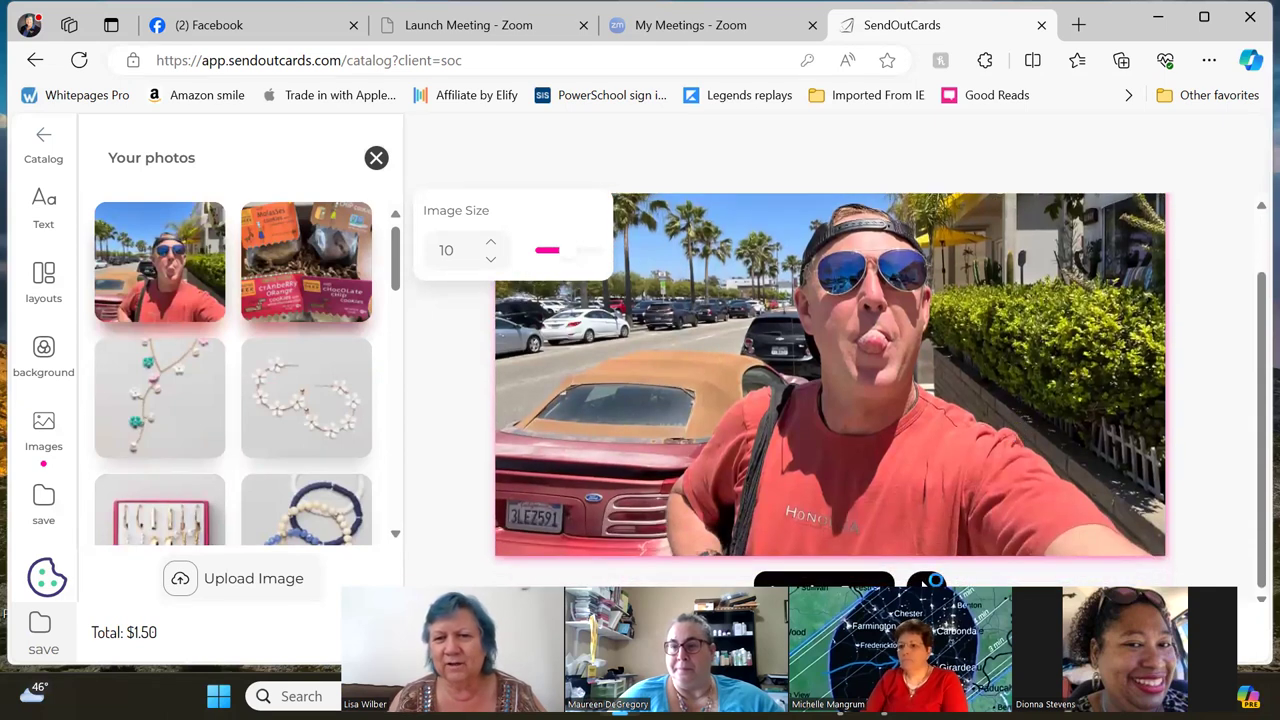
- Write 'All kinds of na na boo boo action going on right there!' inside on pink #edcccc
click(925, 585)
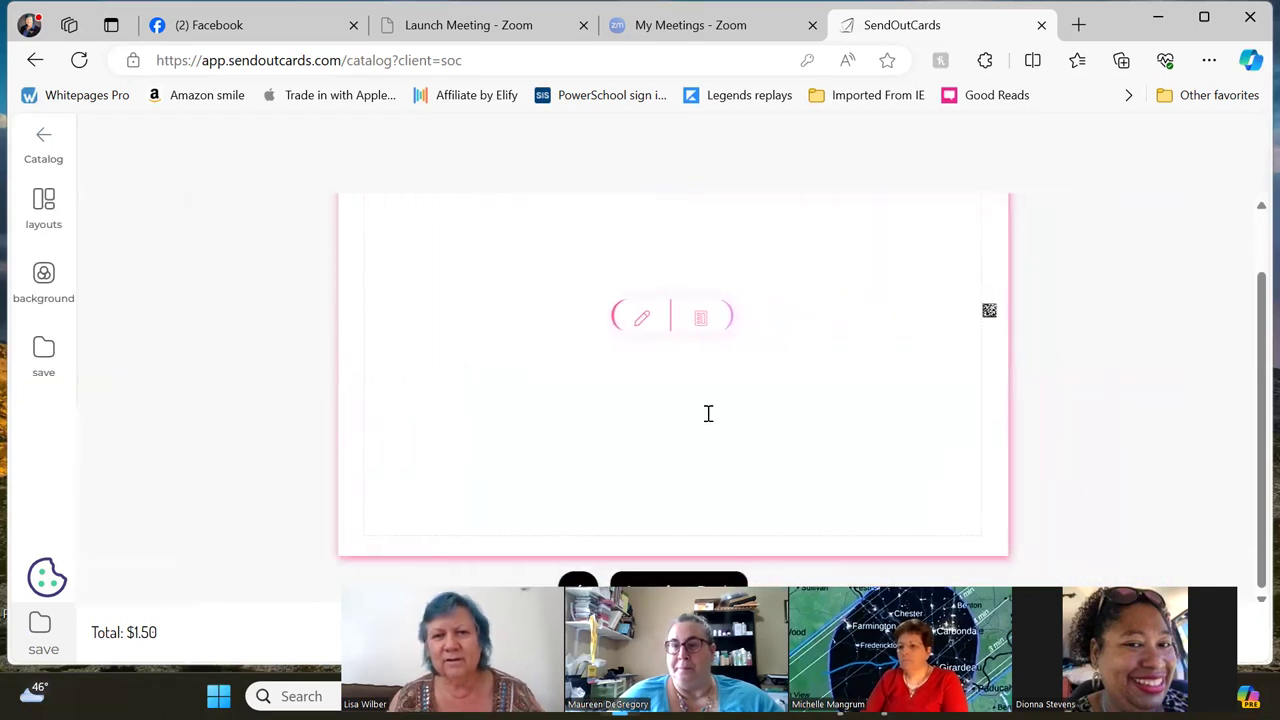
click(641, 317)
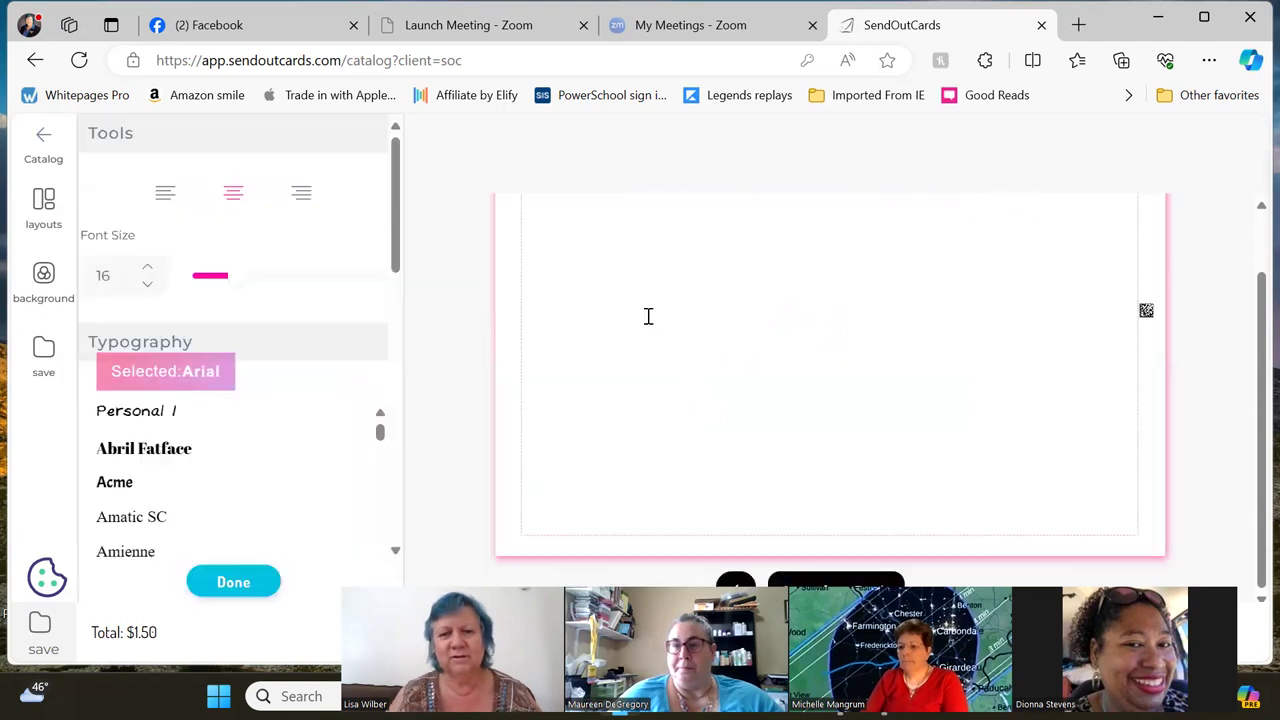
text(All k)
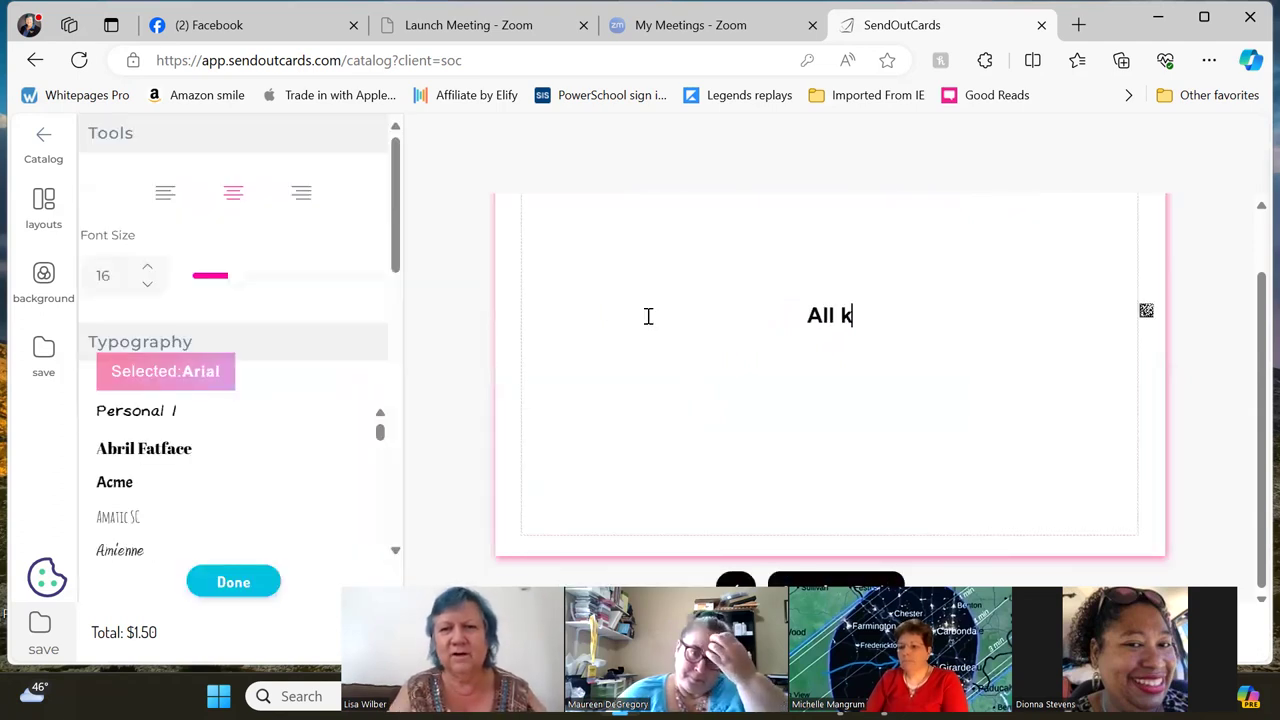
text(inds of nan)
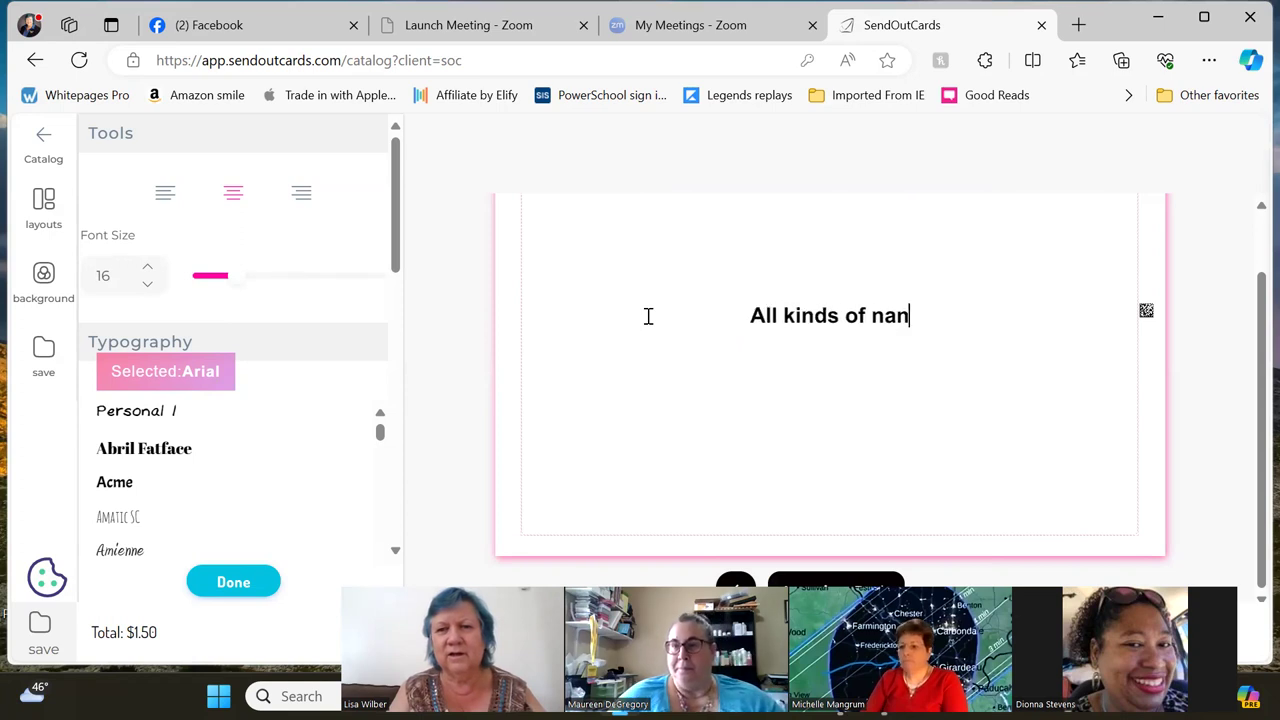
key(BackSpace)
text(na b)
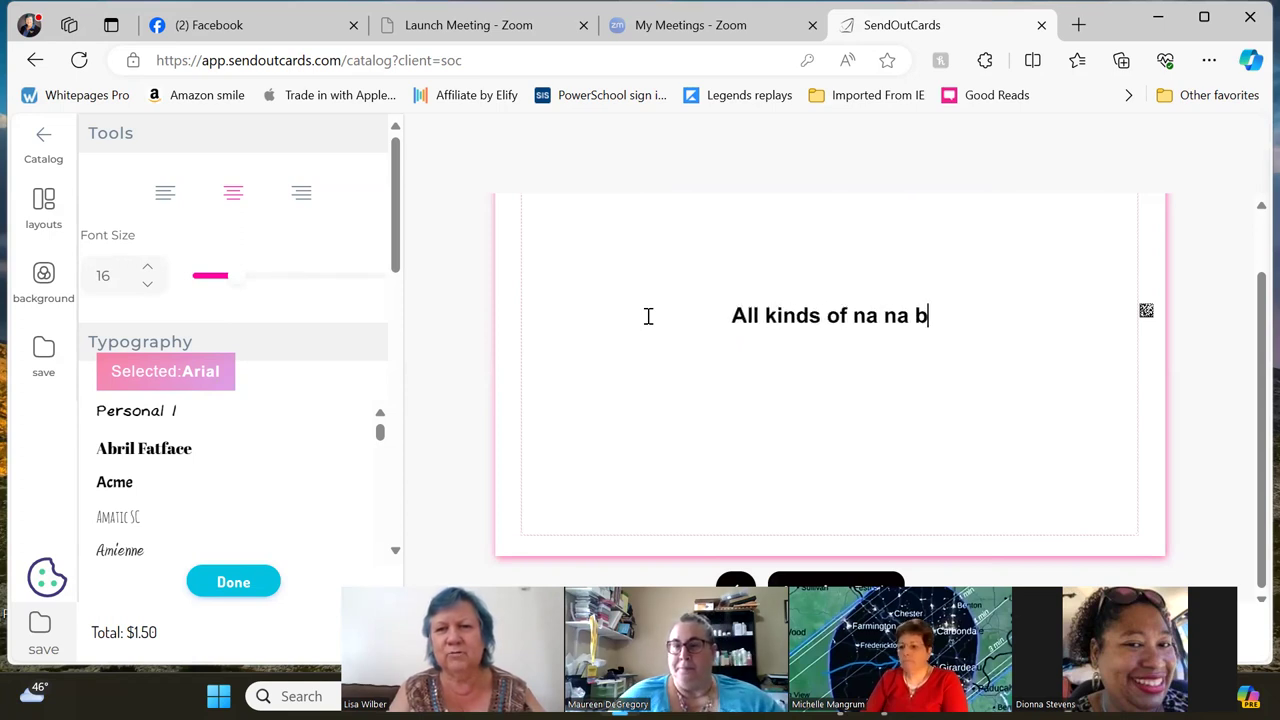
text(oo boo action )
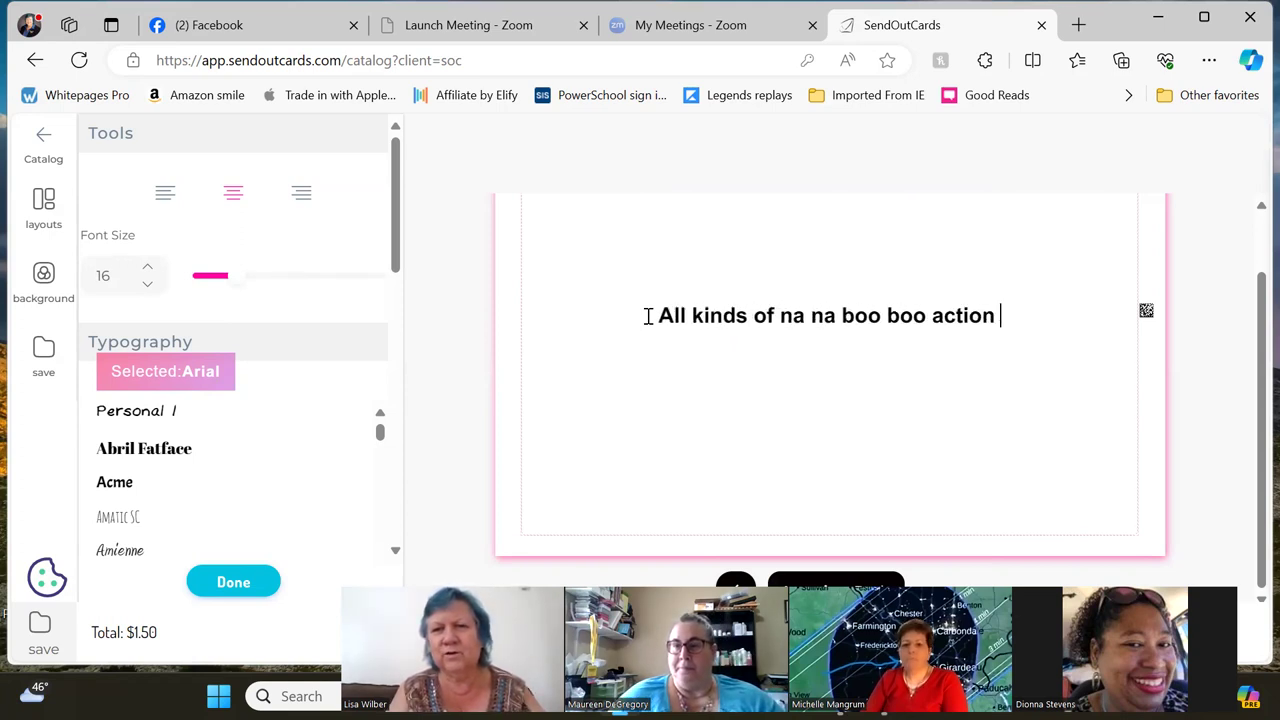
text(going on right there!)
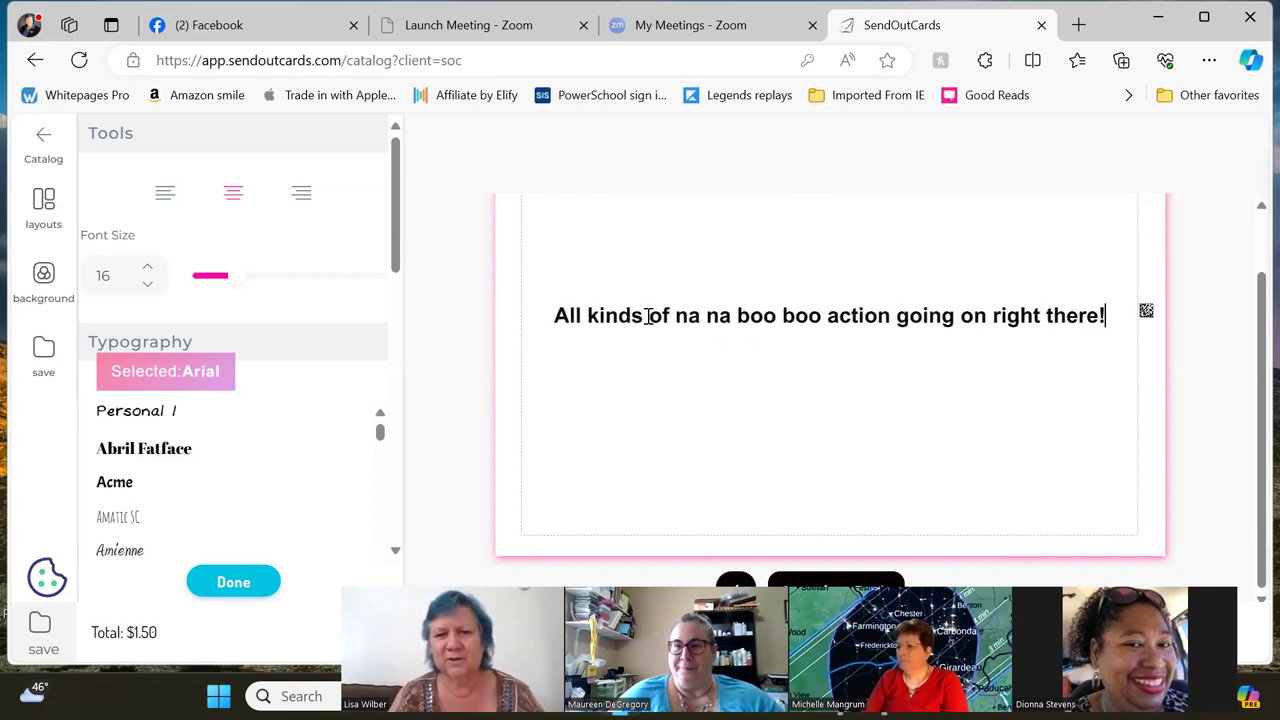
key(Return)
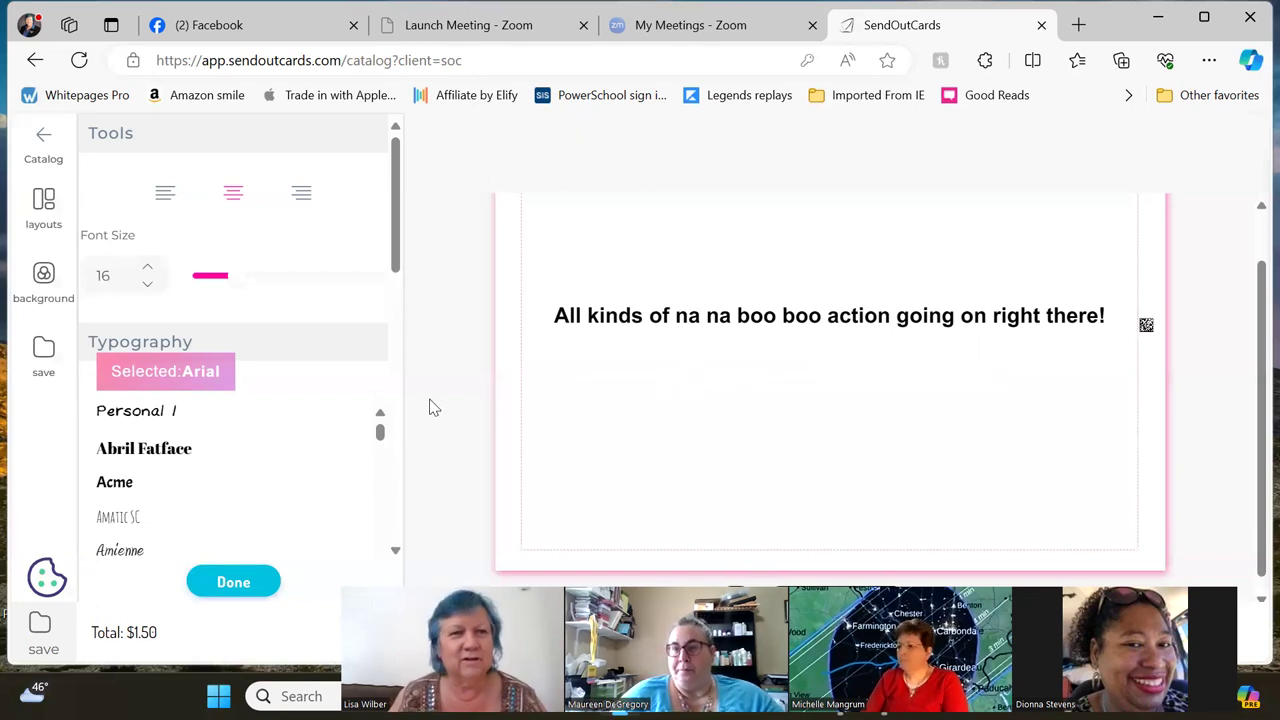
click(43, 280)
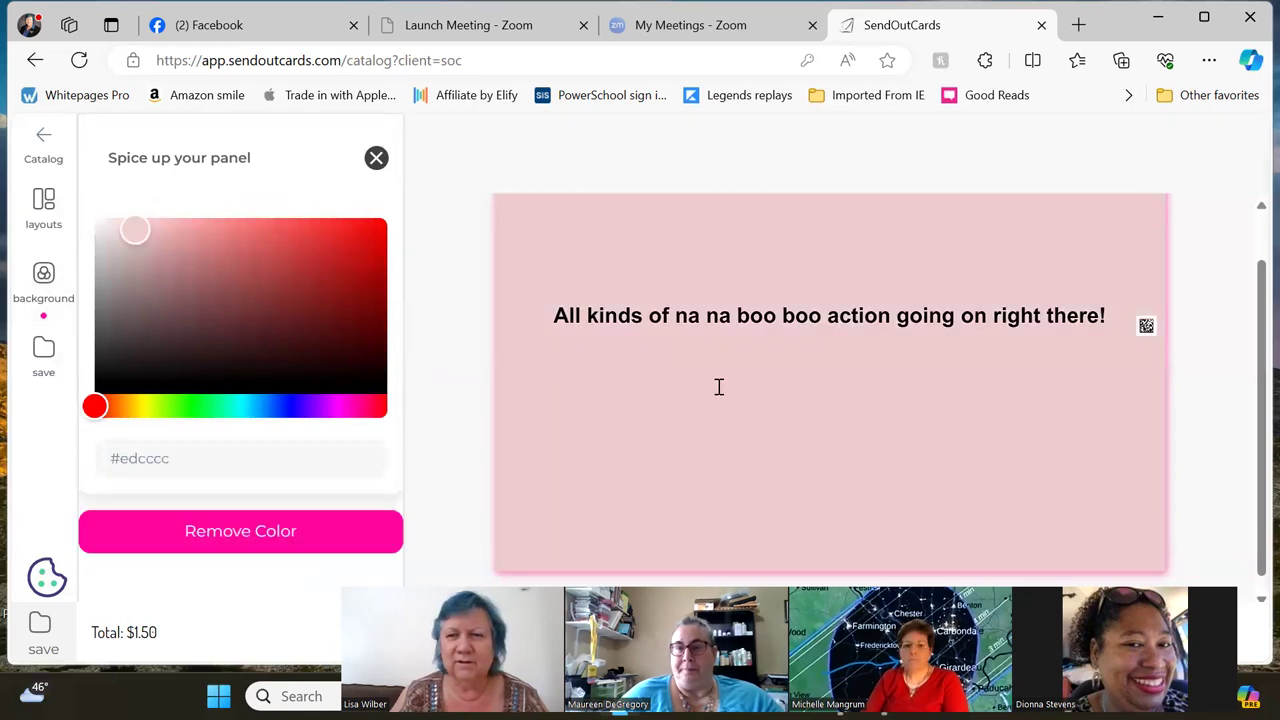
scroll(719, 387, down, 1)
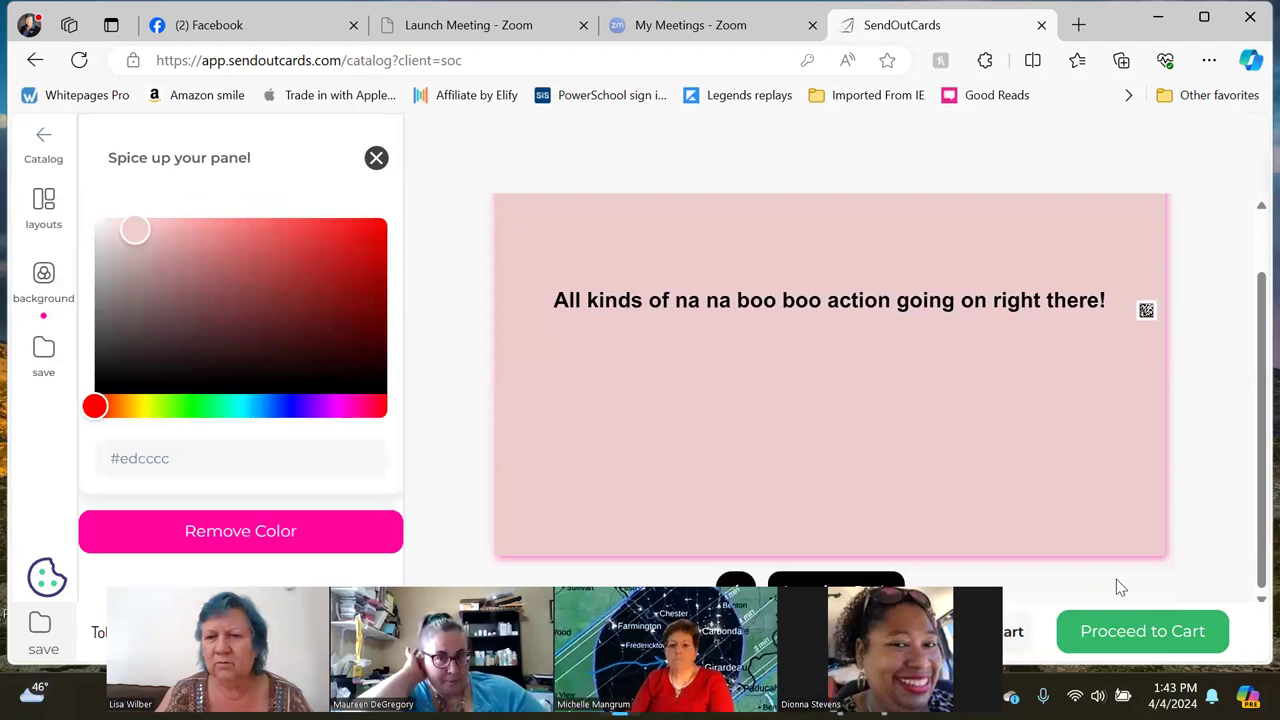
- Save the card, search contacts for the recipient by name, and select them
click(1125, 641)
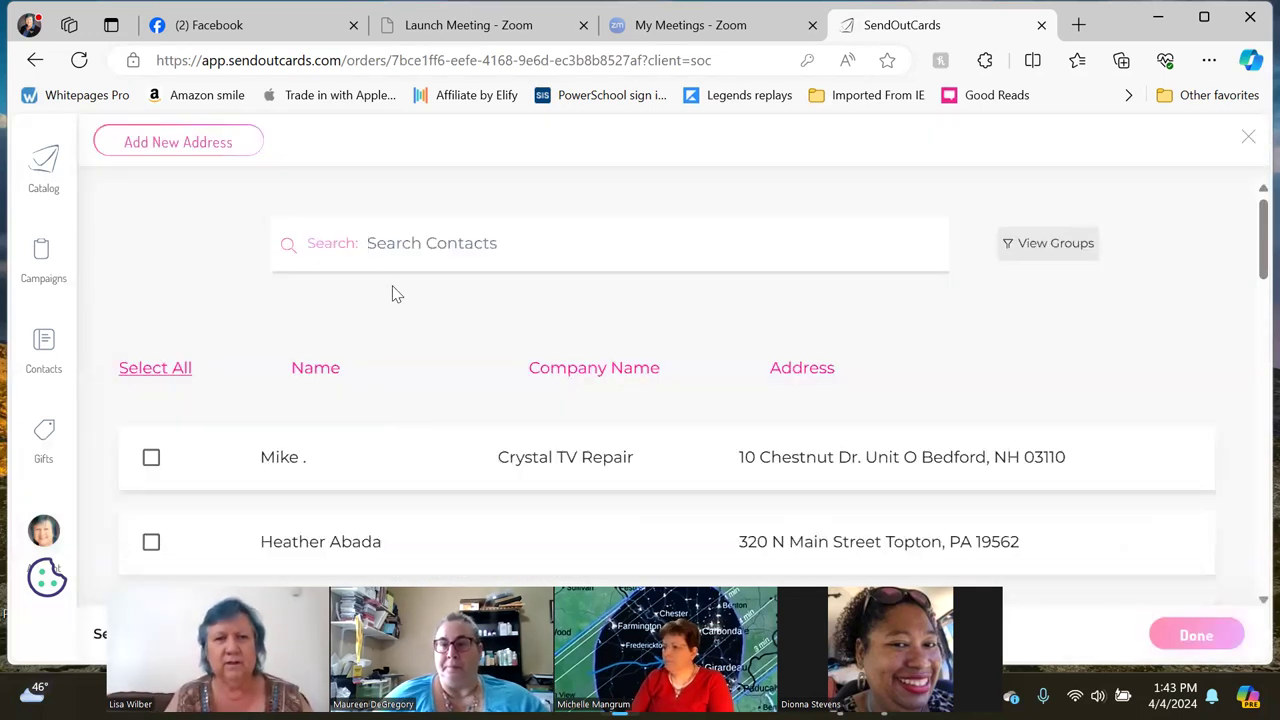
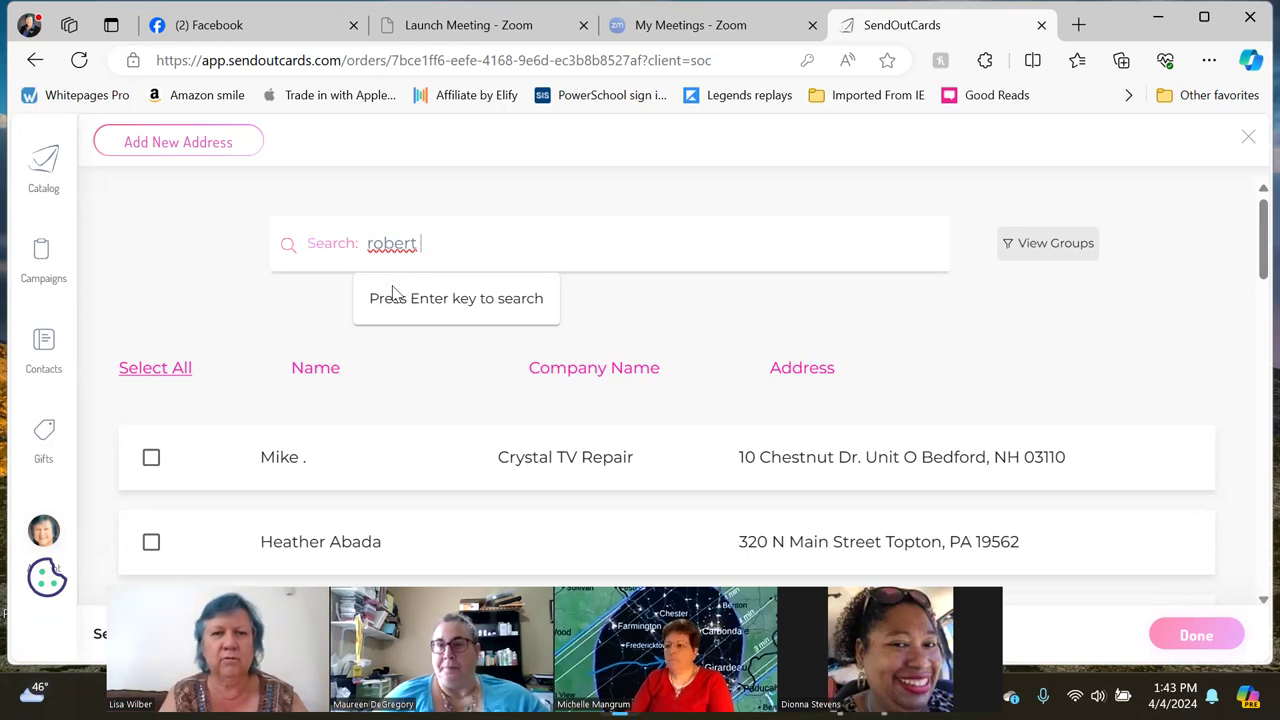
key(Return)
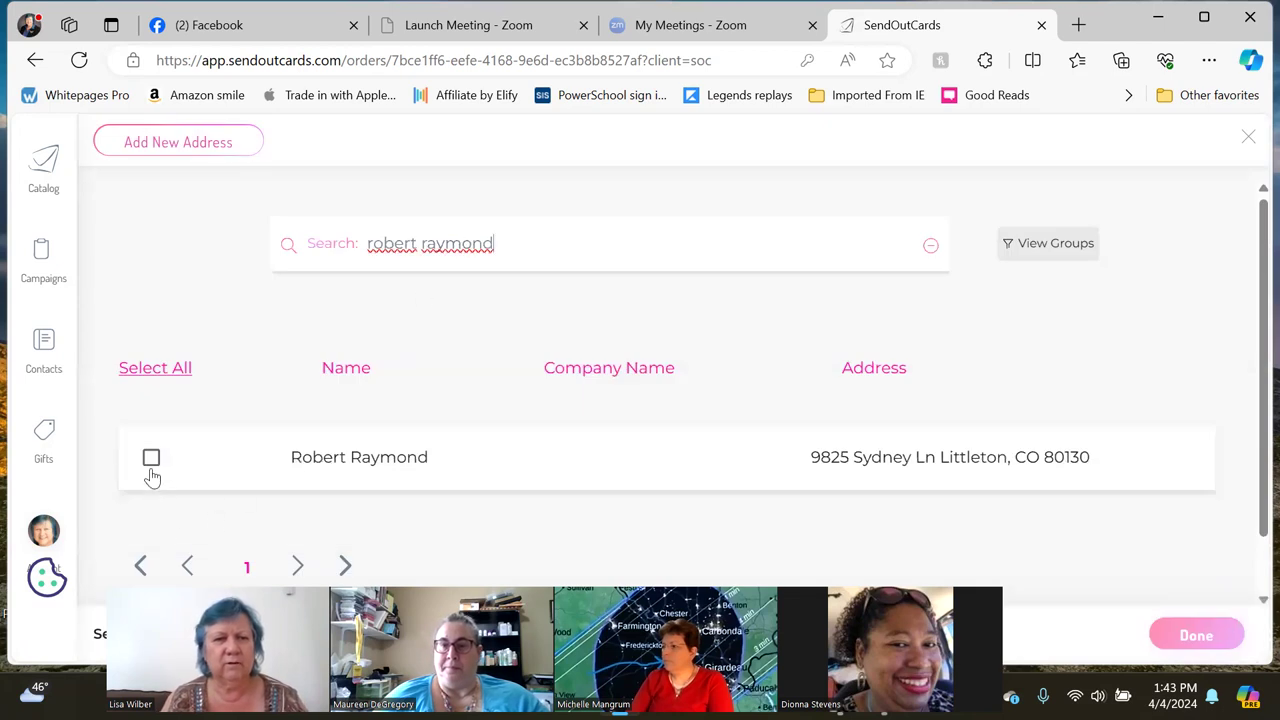
click(151, 459)
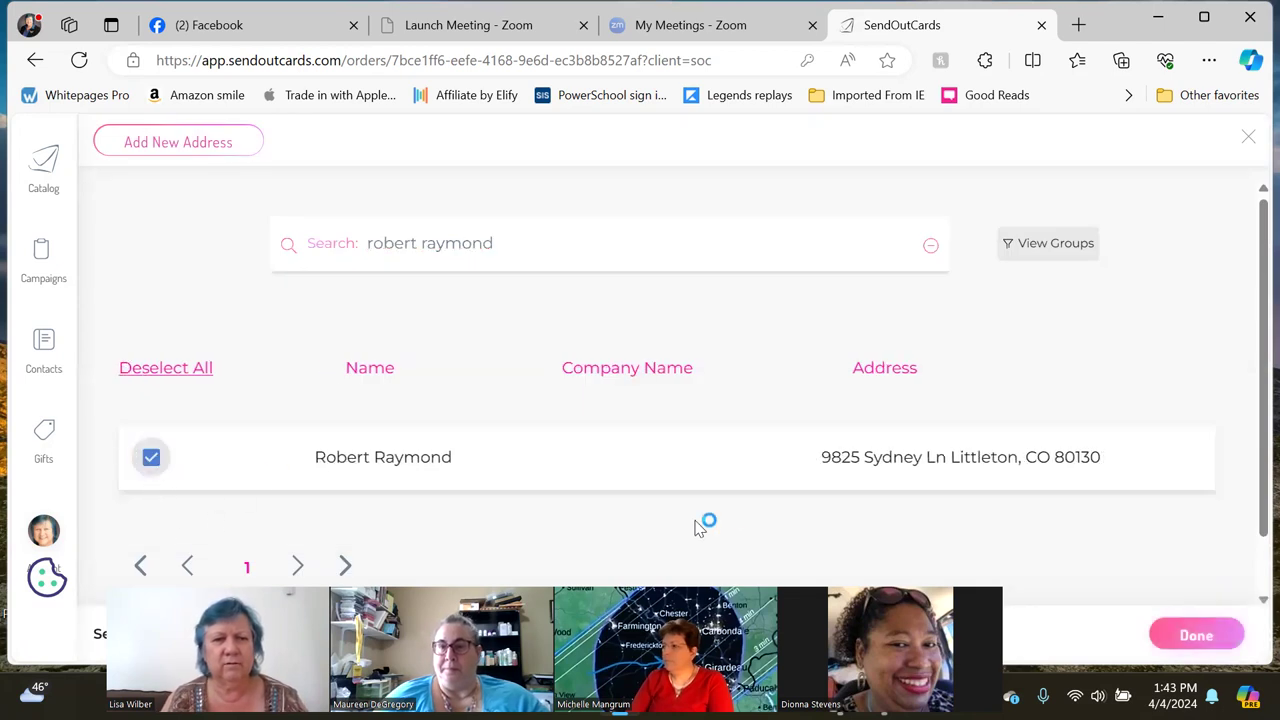
click(1183, 636)
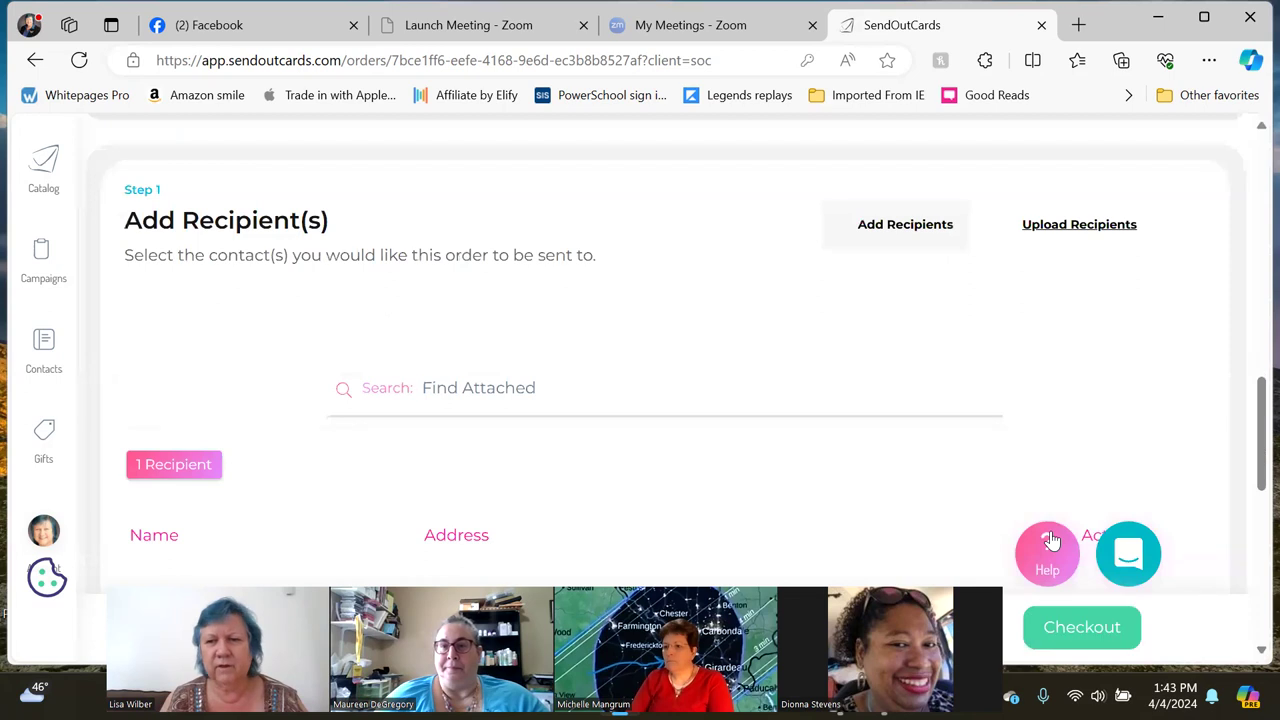
- Check out and confirm sending the custom flat card at $0.00, then end the Zoom screen share
click(1085, 627)
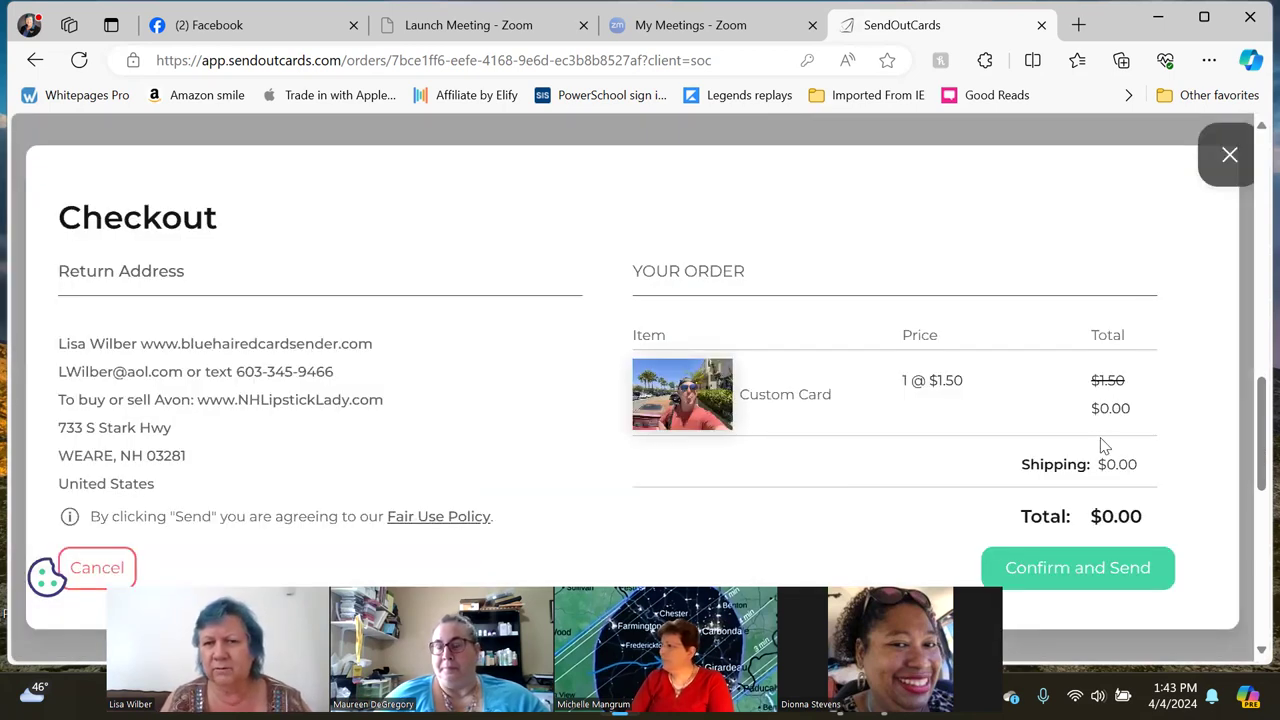
click(1068, 577)
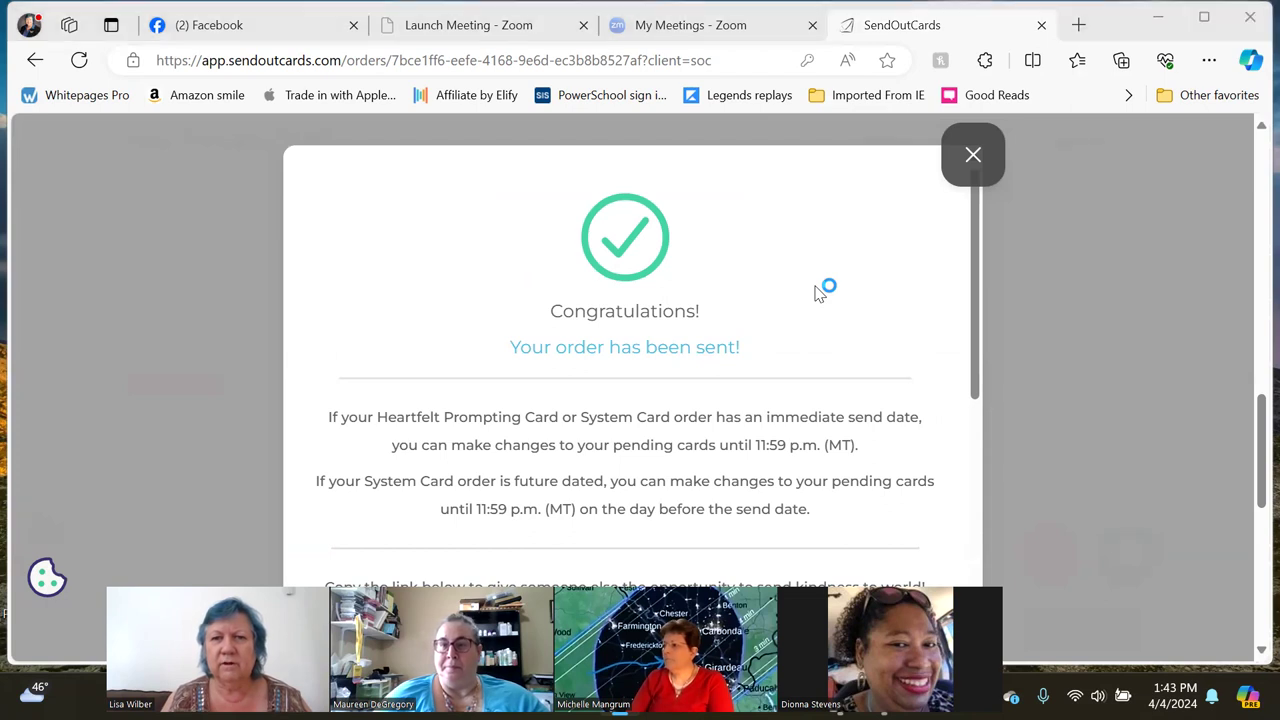
key(alt+s)
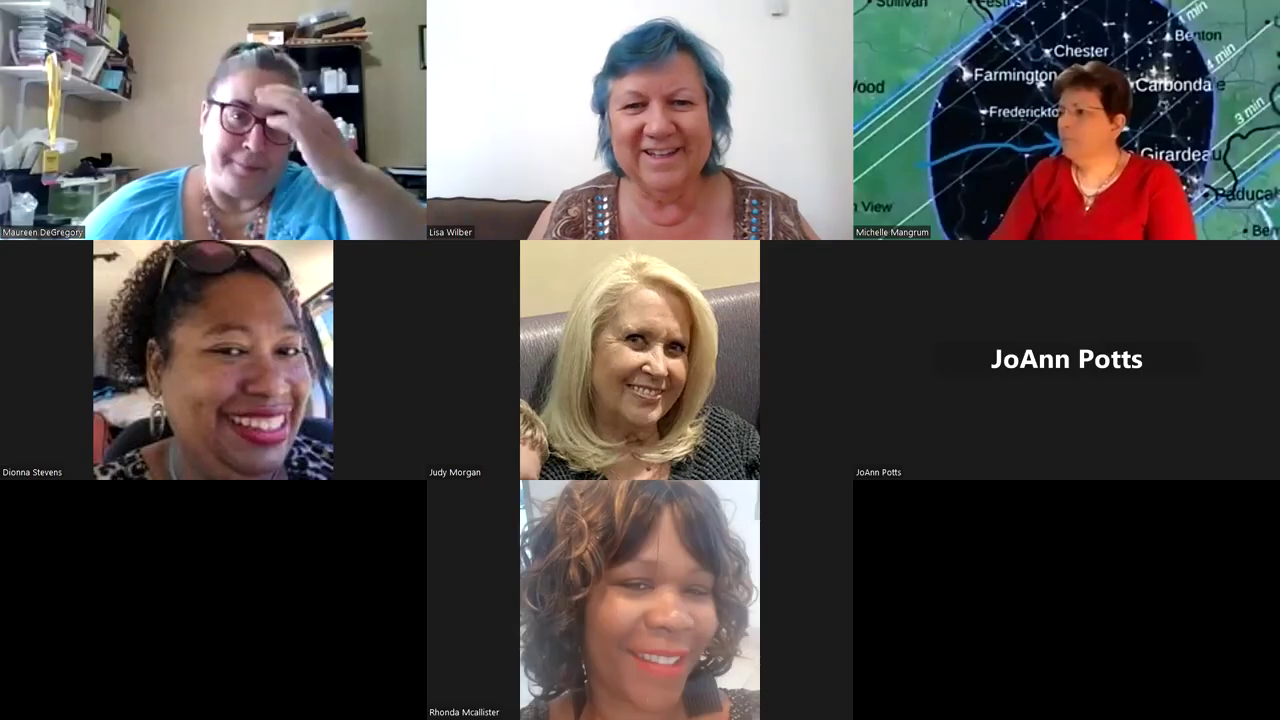